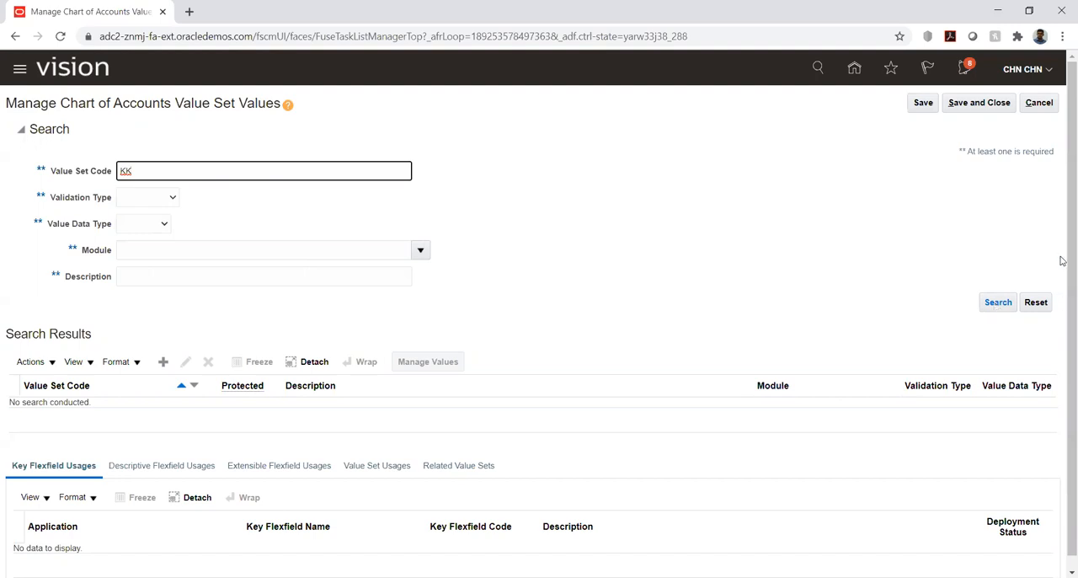
Search for value sets with code KK, look up the existing values of KK_Acc, and return to the value set list.
left_click(1004, 307)
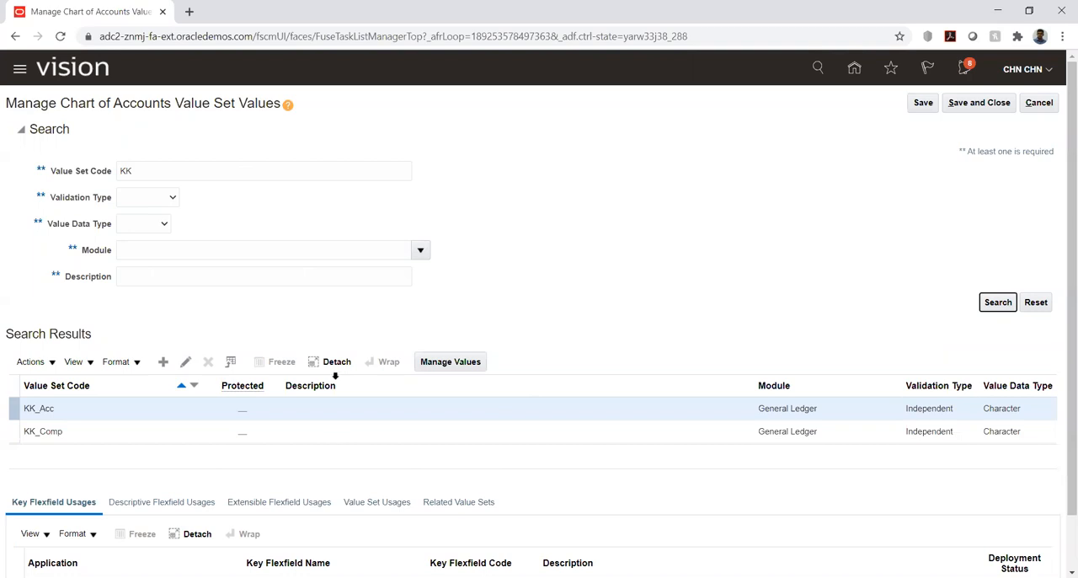
left_click(437, 362)
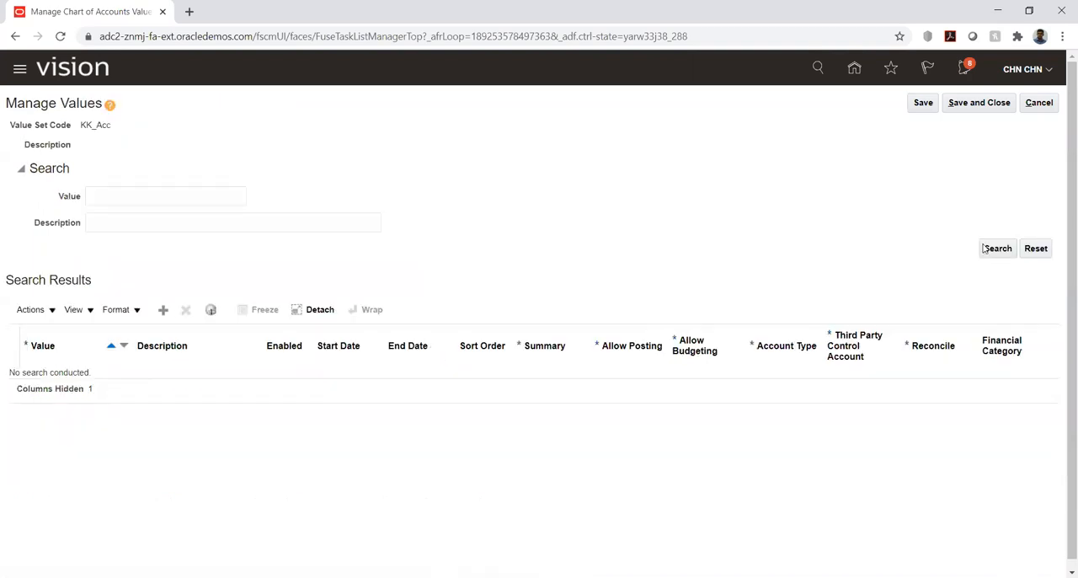
left_click(988, 249)
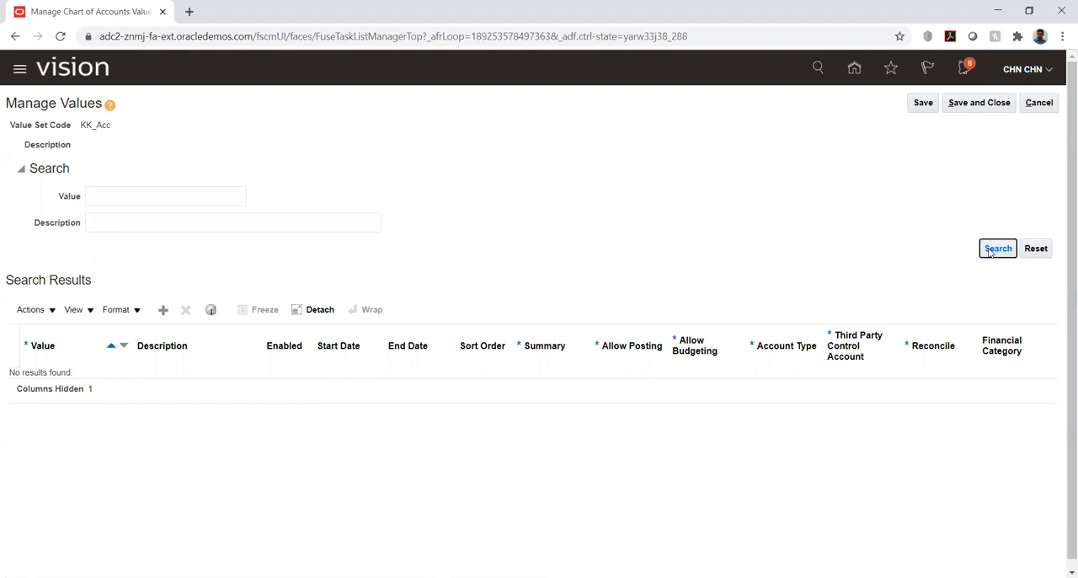
left_click(1038, 108)
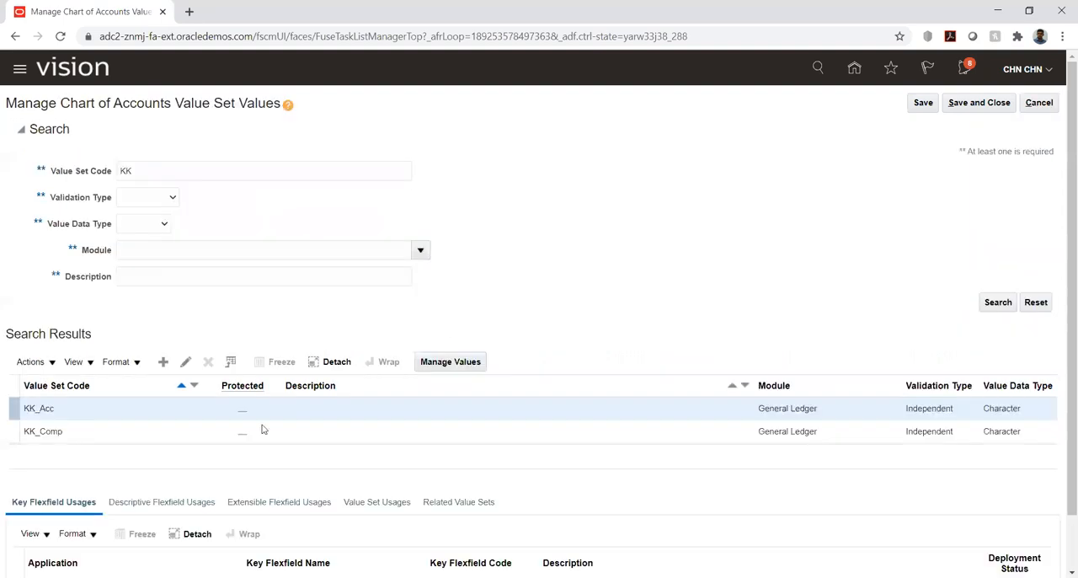
Add the value 10000 with description "Company one" to the KK_Comp value set, then save and close it.
left_click(92, 435)
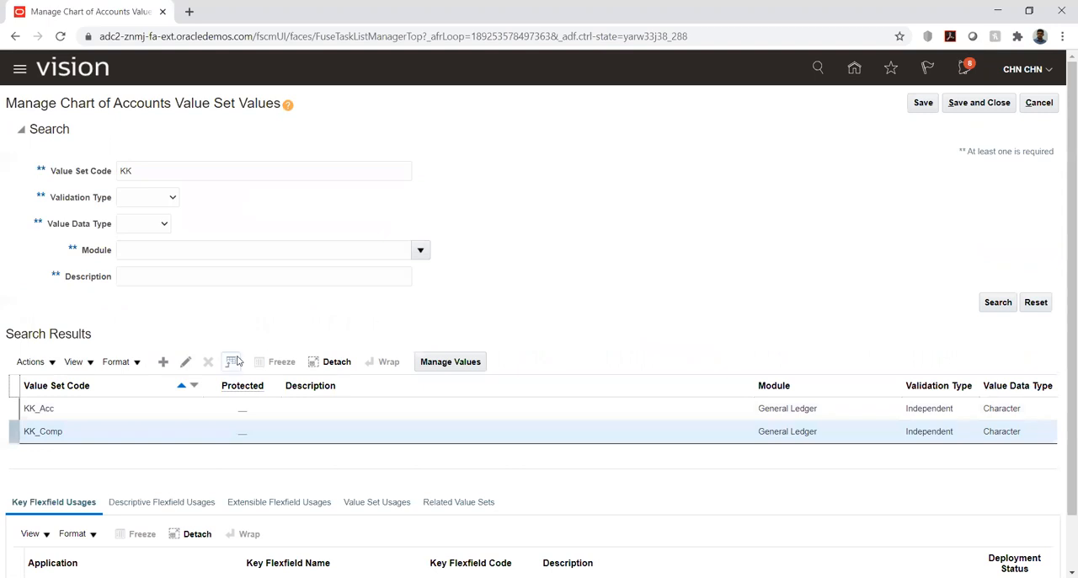
left_click(457, 361)
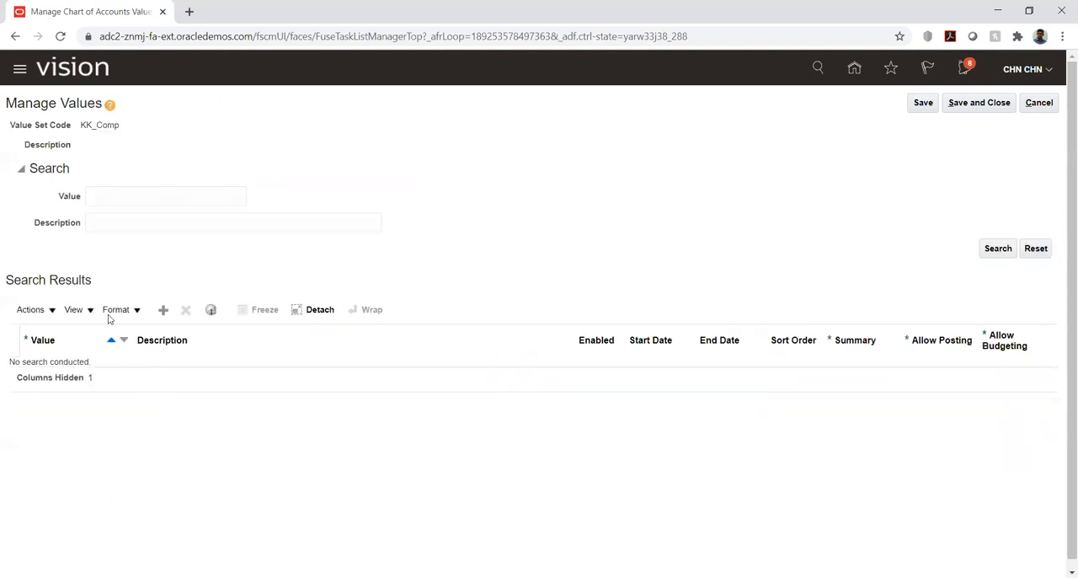
left_click(164, 310)
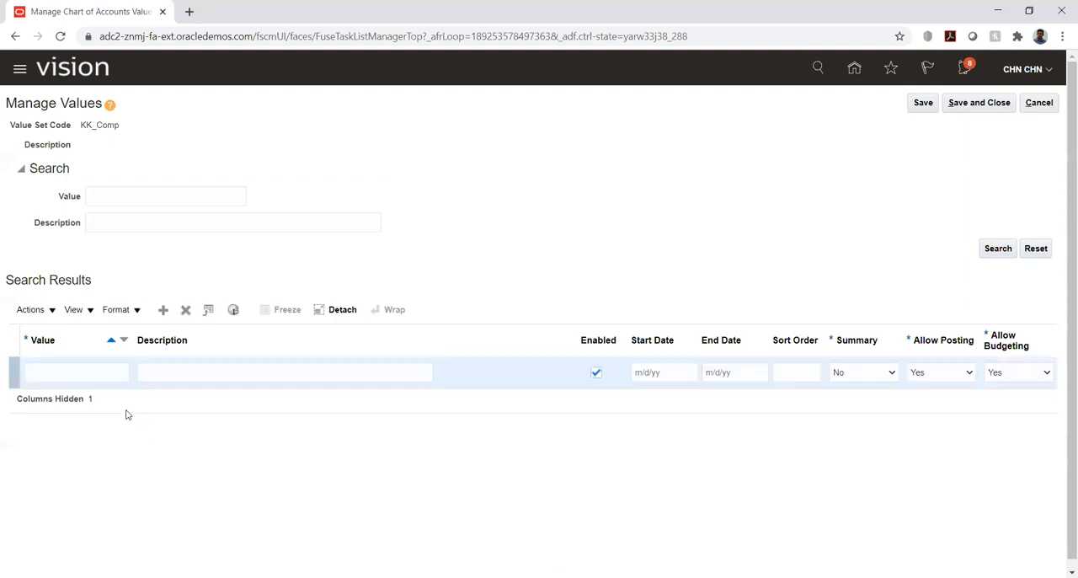
left_click(48, 374)
type("10000")
key("Tab")
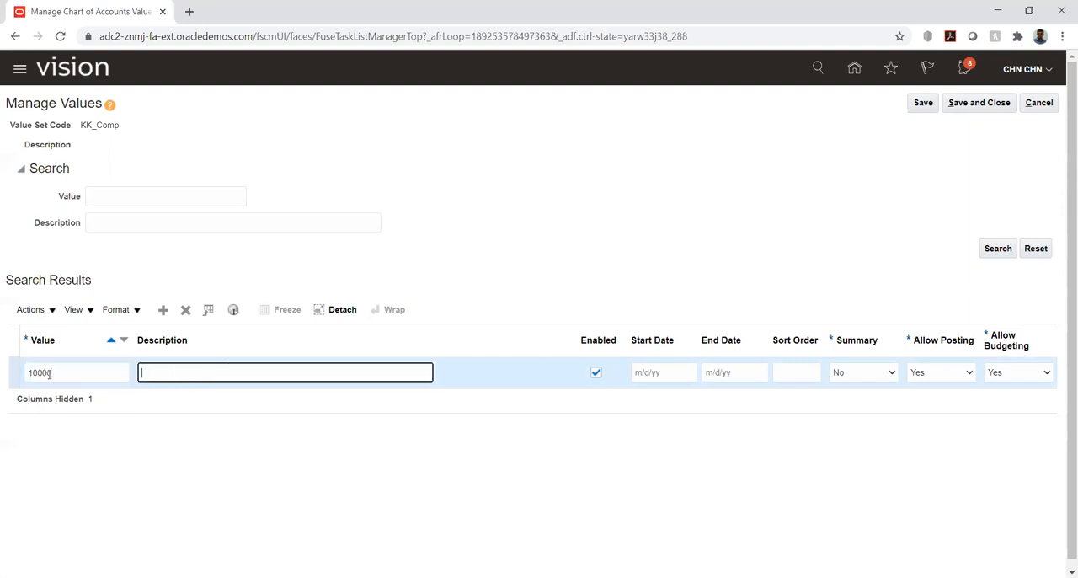
type("Company one")
left_click(966, 109)
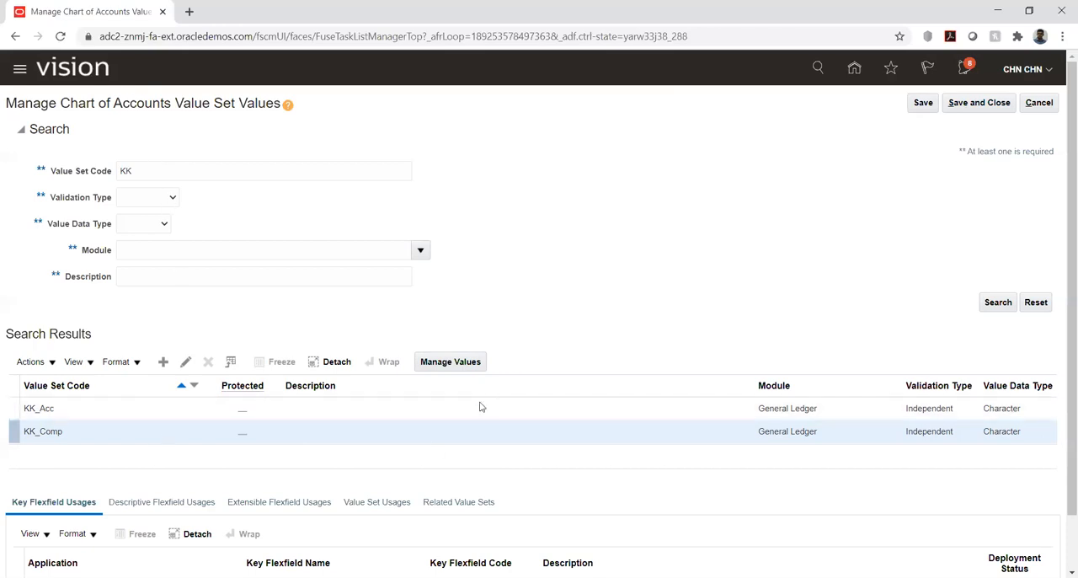
Reopen the value management page of KK_Comp and leave it without making changes.
left_click(445, 364)
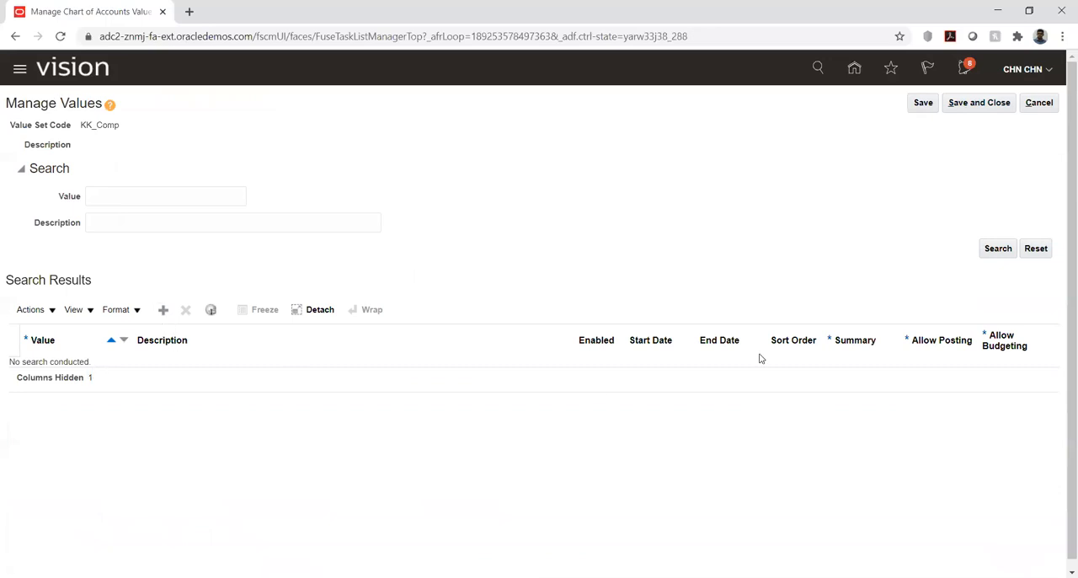
left_click(1037, 104)
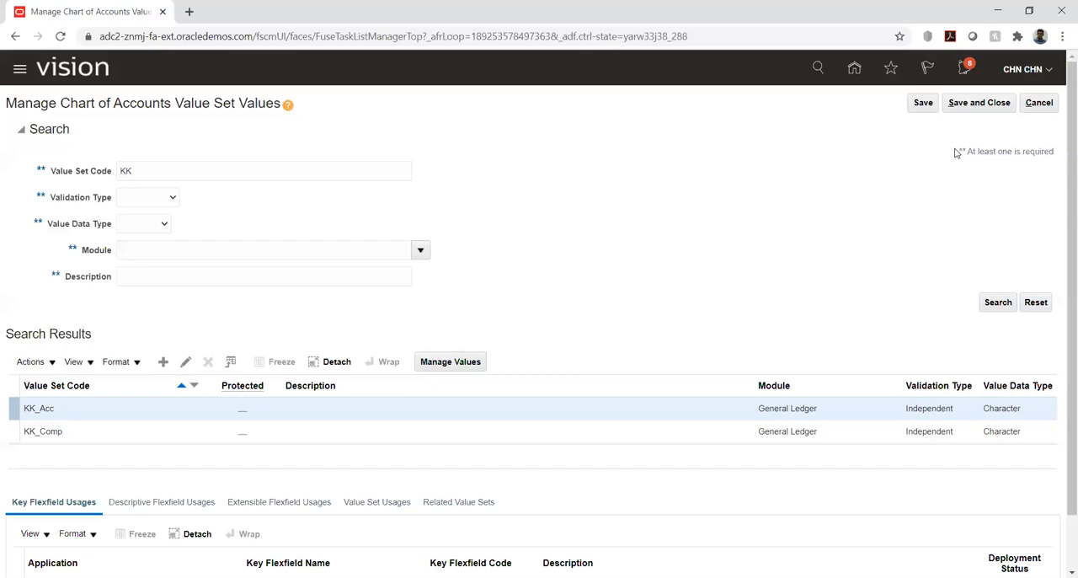
Save and close the value set page and expand Define Common Reference Objects for Financials in the KK Implementation task list.
left_click(984, 106)
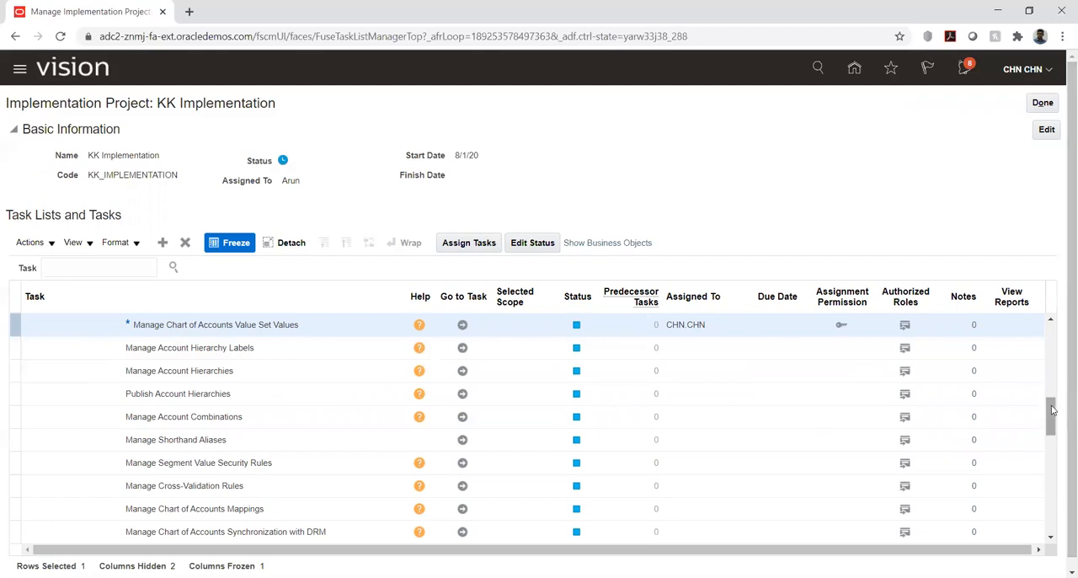
left_click_drag(1052, 419, 1062, 459)
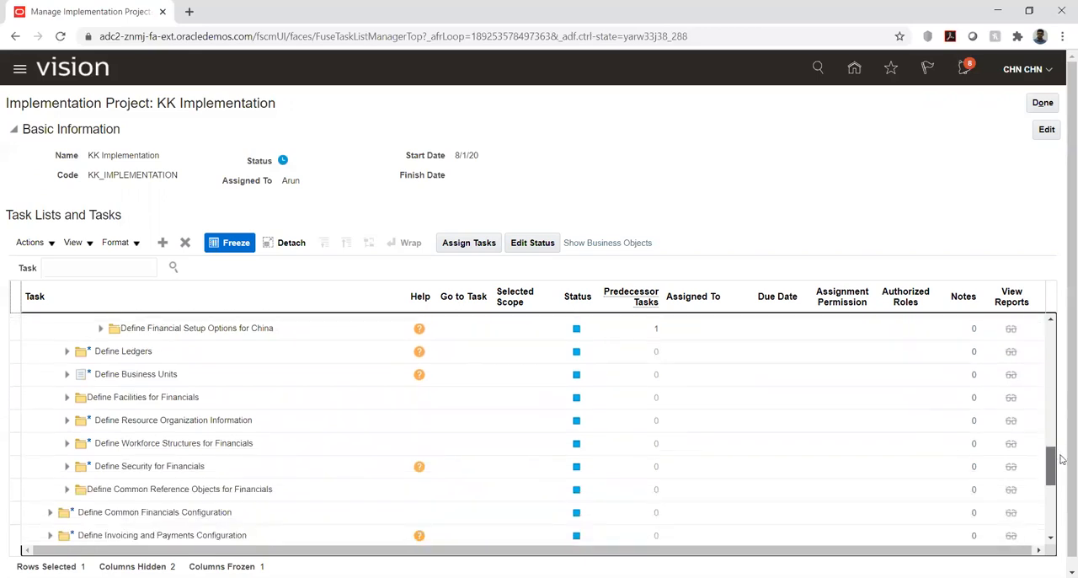
left_click(67, 494)
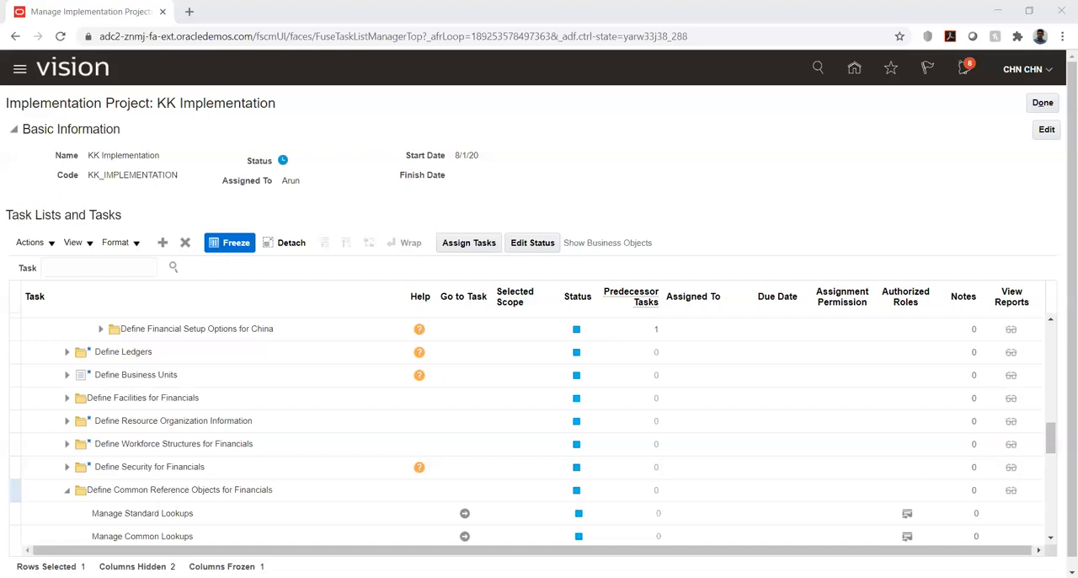
Switch to the Excel import template and read the overview, data preparation, verification and loading sections on the Instructions and CSV Generation sheet.
key("alt+Tab")
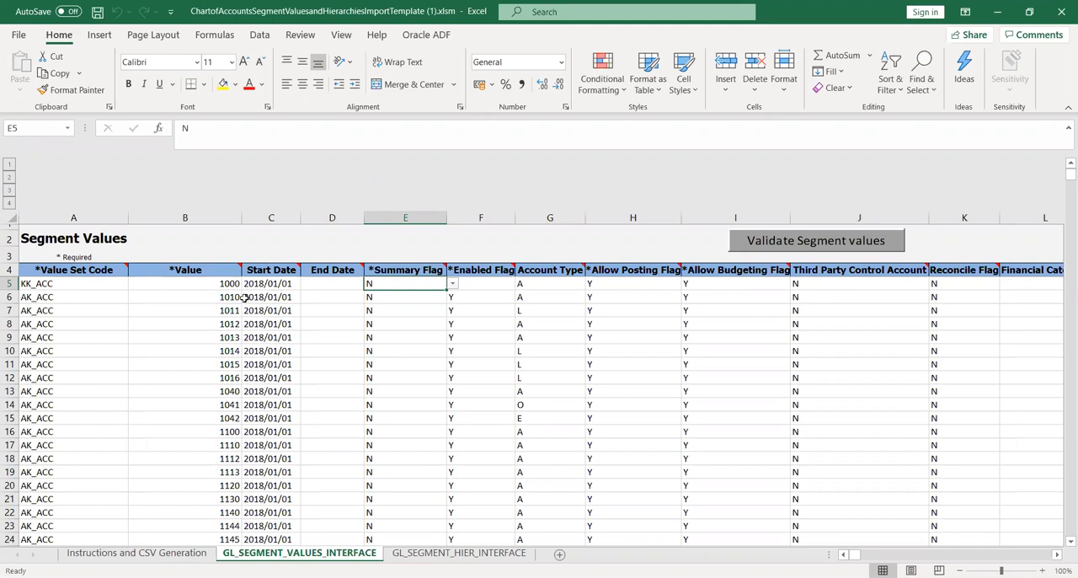
left_click(109, 552)
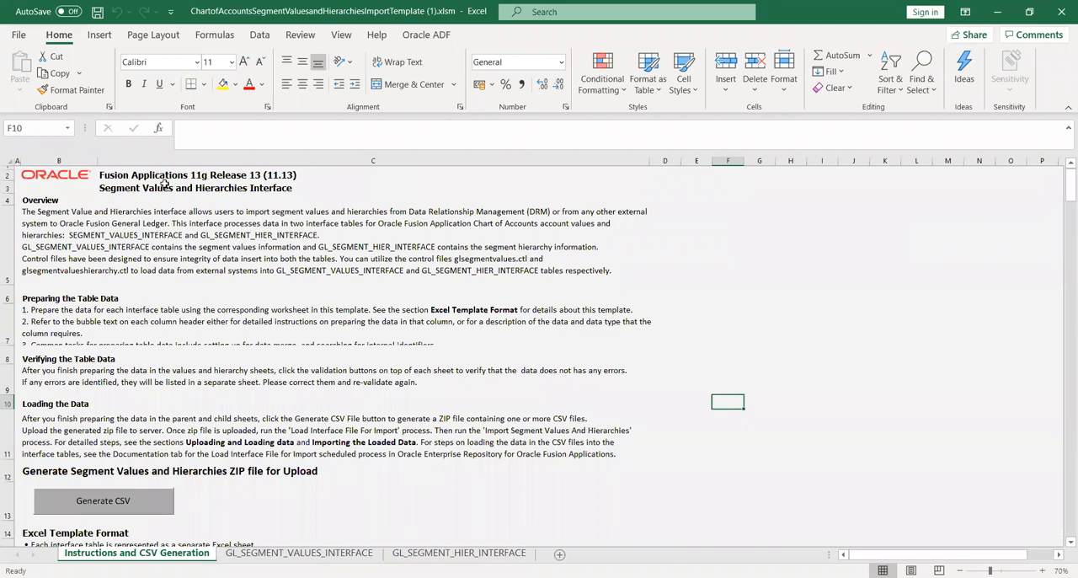
left_click(173, 224)
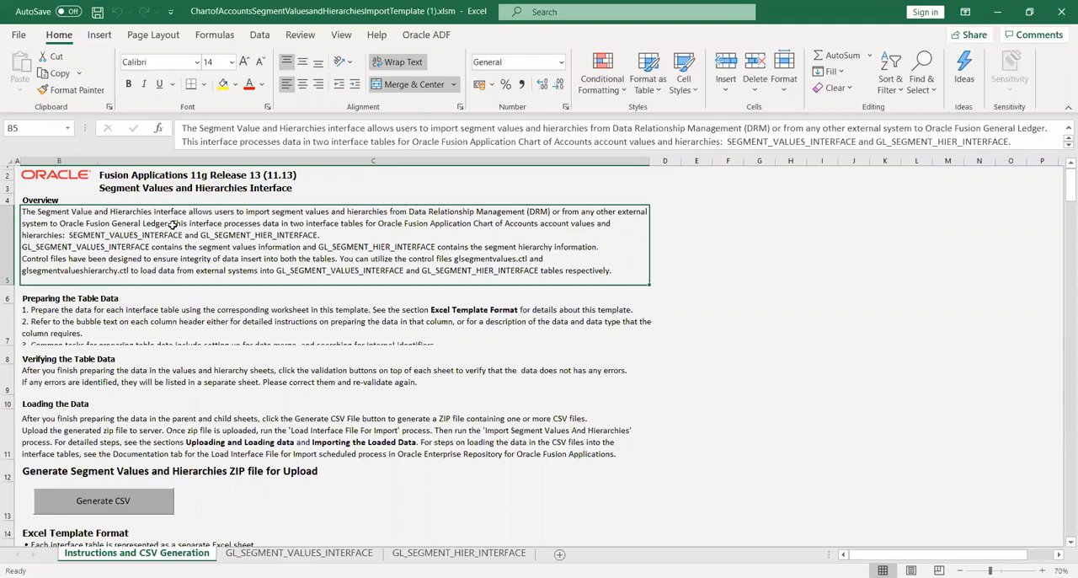
key("Down")
key("Down")
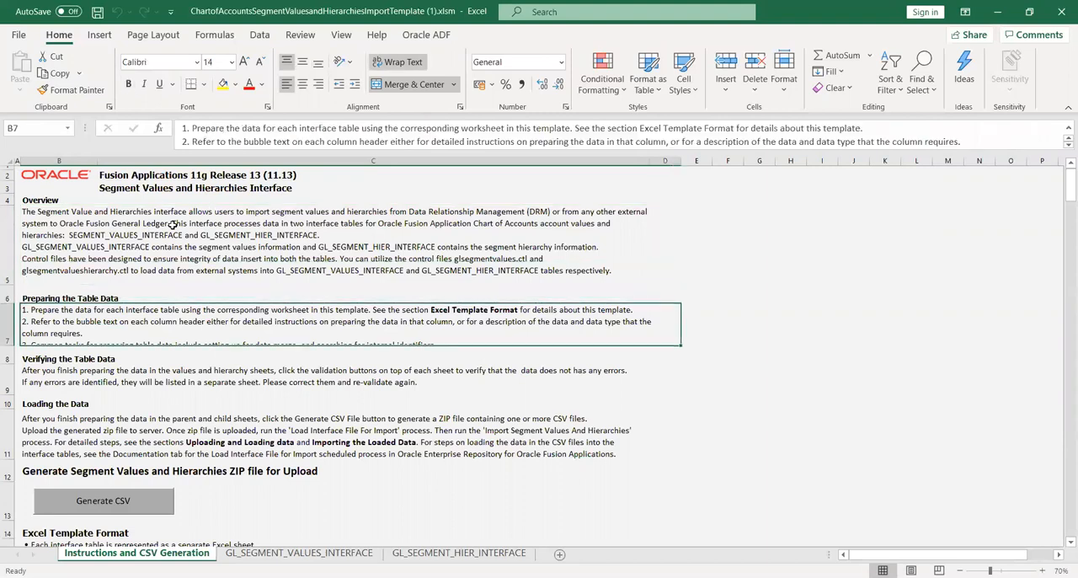
key("Down")
key("Down")
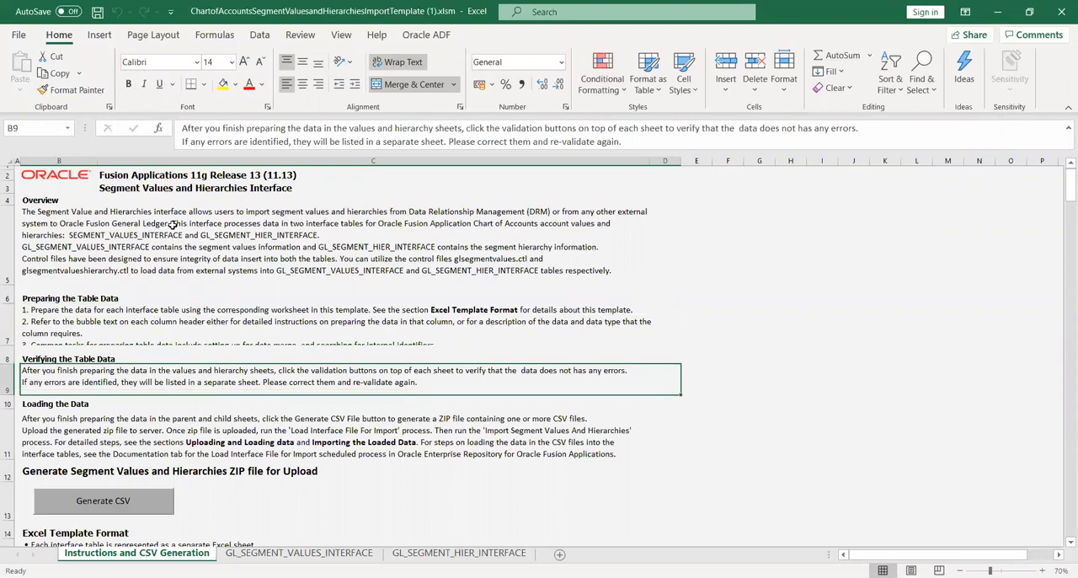
key("Down")
key("Down")
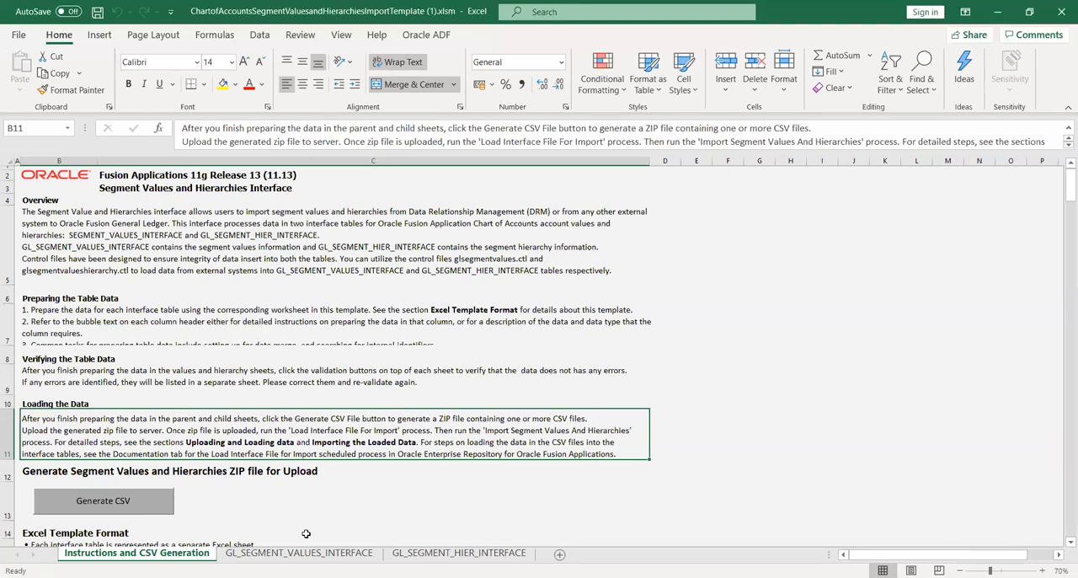
Examine the template's release and interface title rows, and glance at the GL_SEGMENT_VALUES_INTERFACE sheet before returning to the instructions.
key("Up")
key("Up")
key("Up")
key("Up")
key("Up")
key("Up")
key("Up")
key("Up")
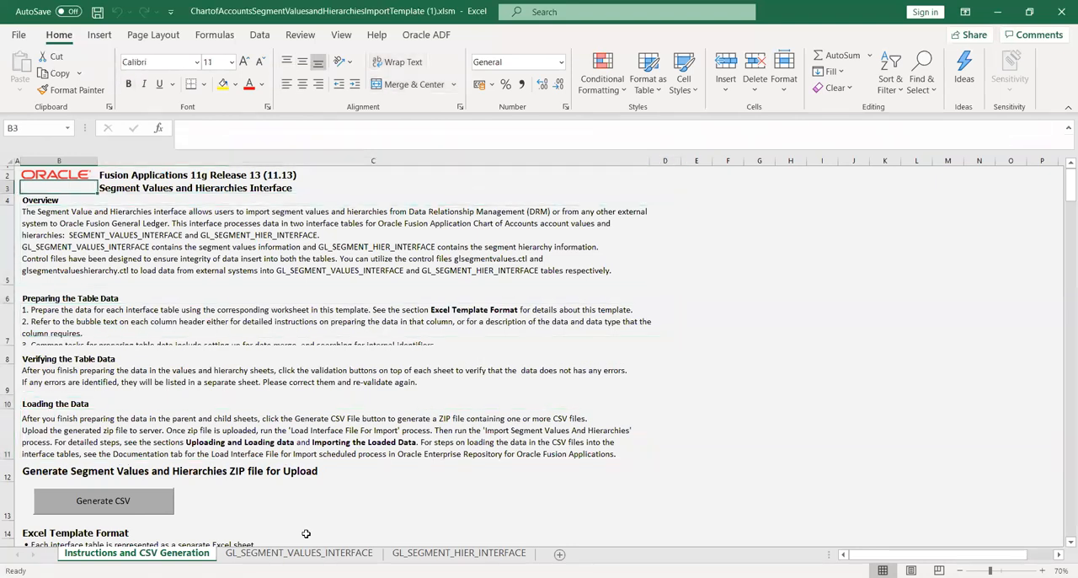
key("Up")
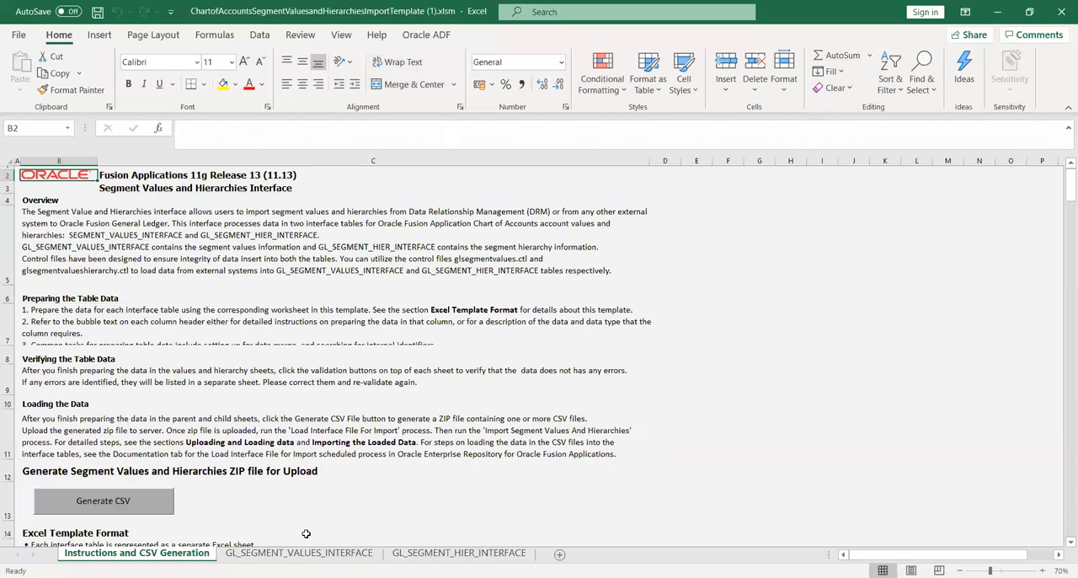
key("Right")
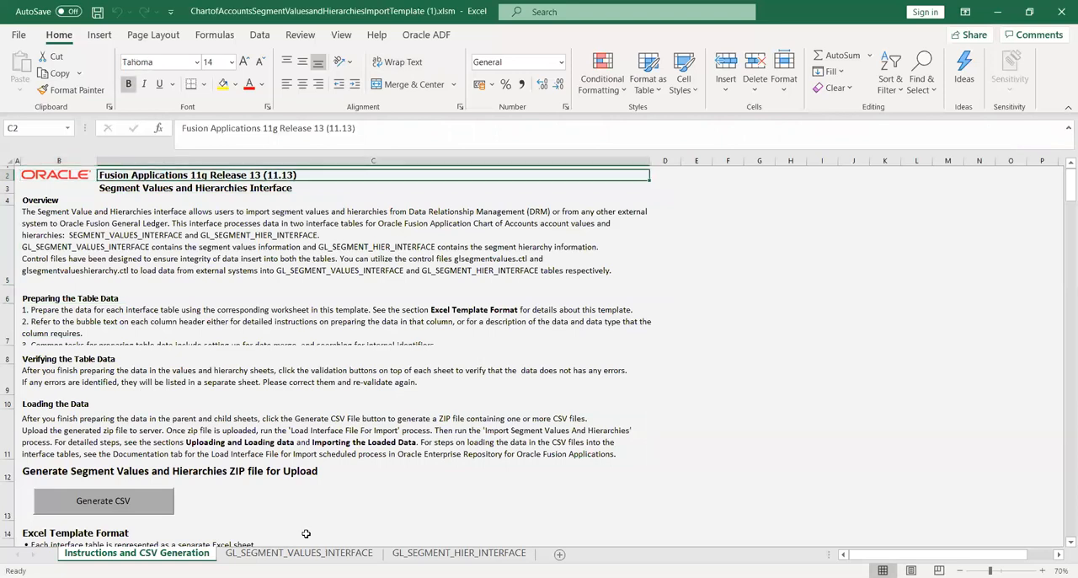
key("Down")
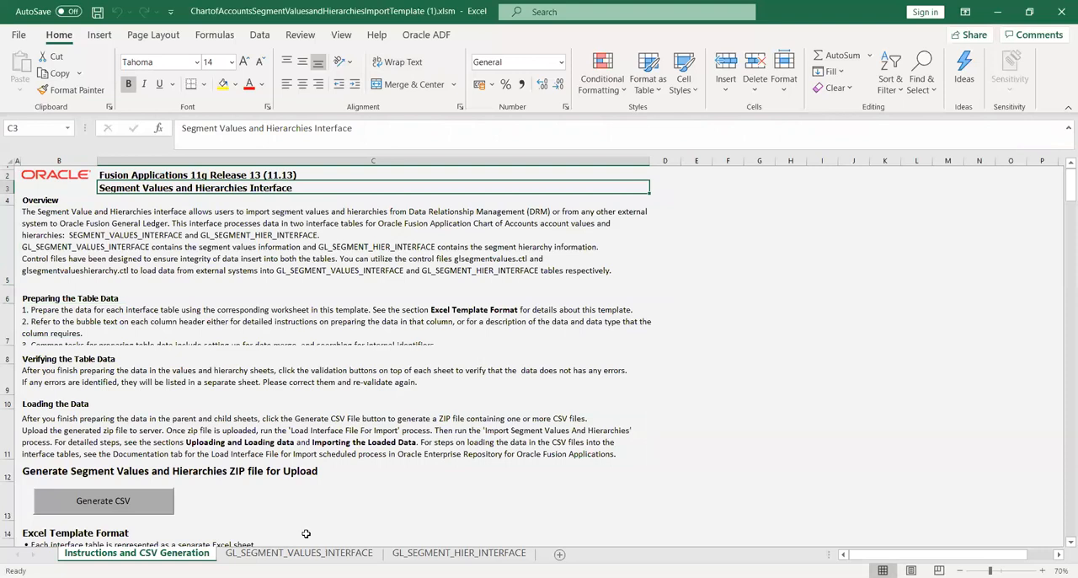
left_click(335, 553)
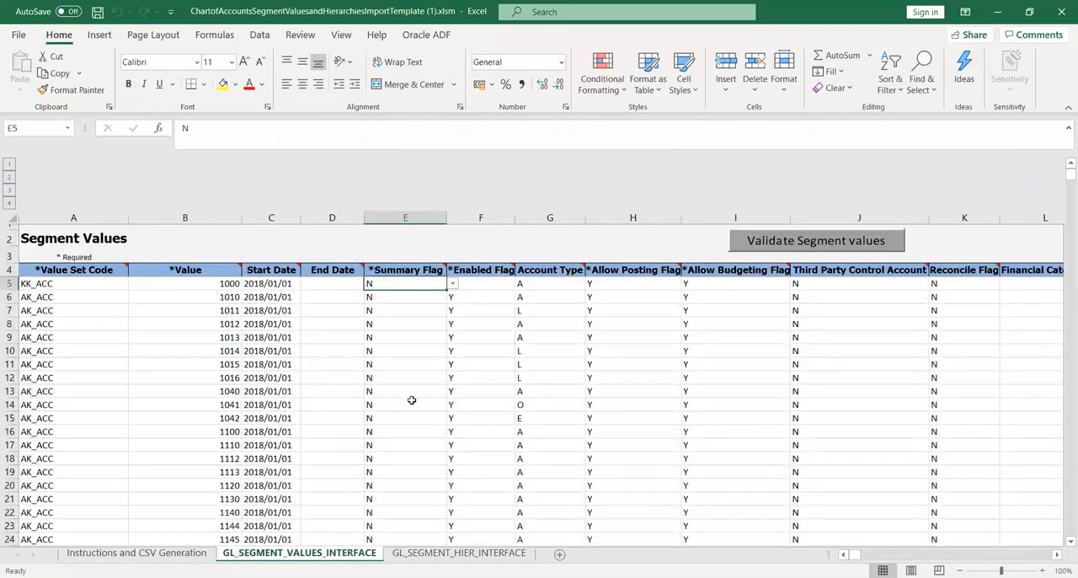
left_click(149, 553)
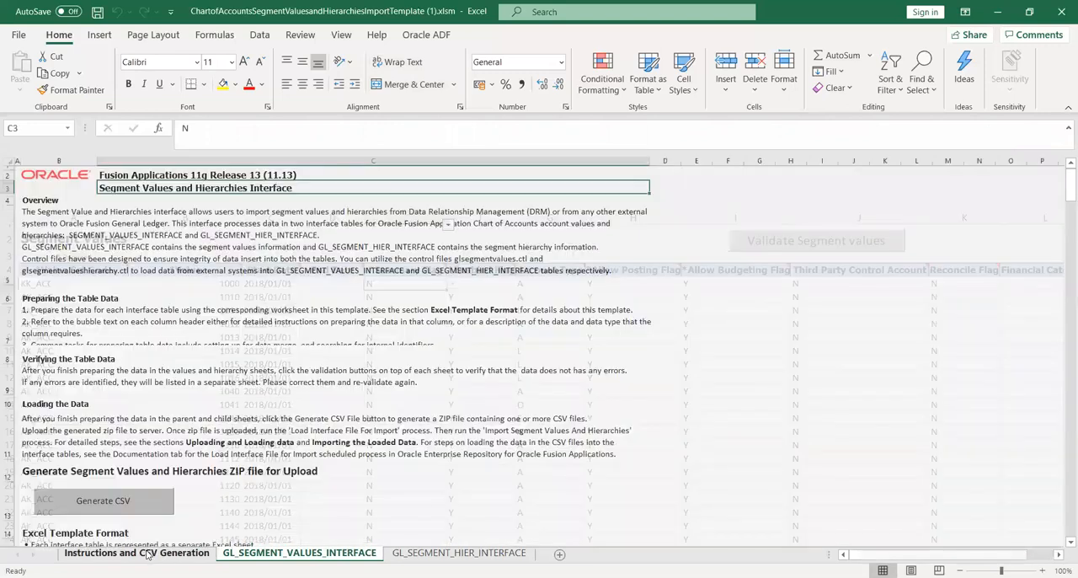
On the GL_SEGMENT_VALUES_INTERFACE sheet, copy the value set code KK_ACC from A5 into A6 through A625.
left_click(301, 553)
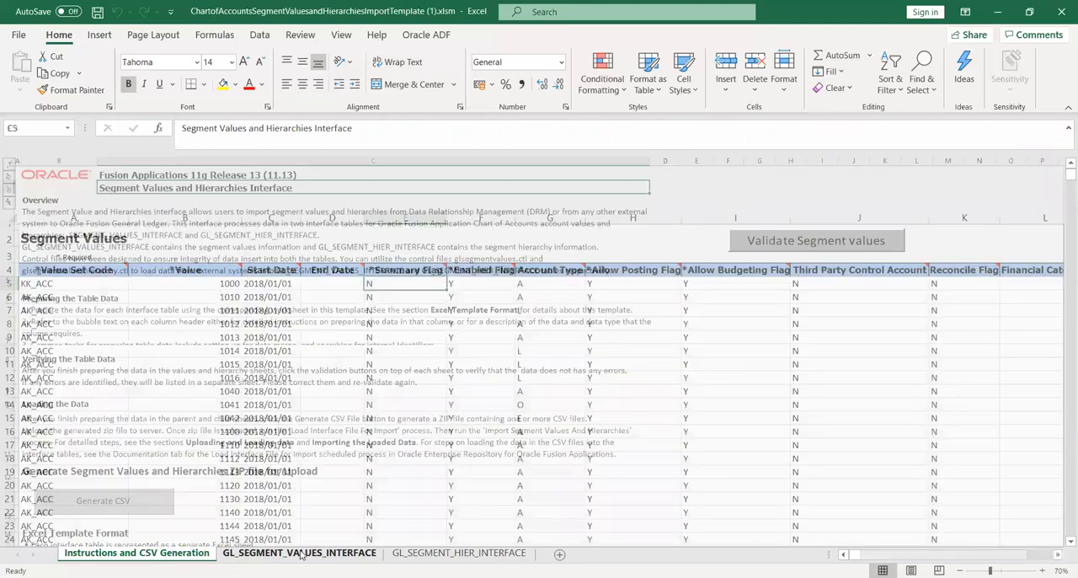
left_click(93, 284)
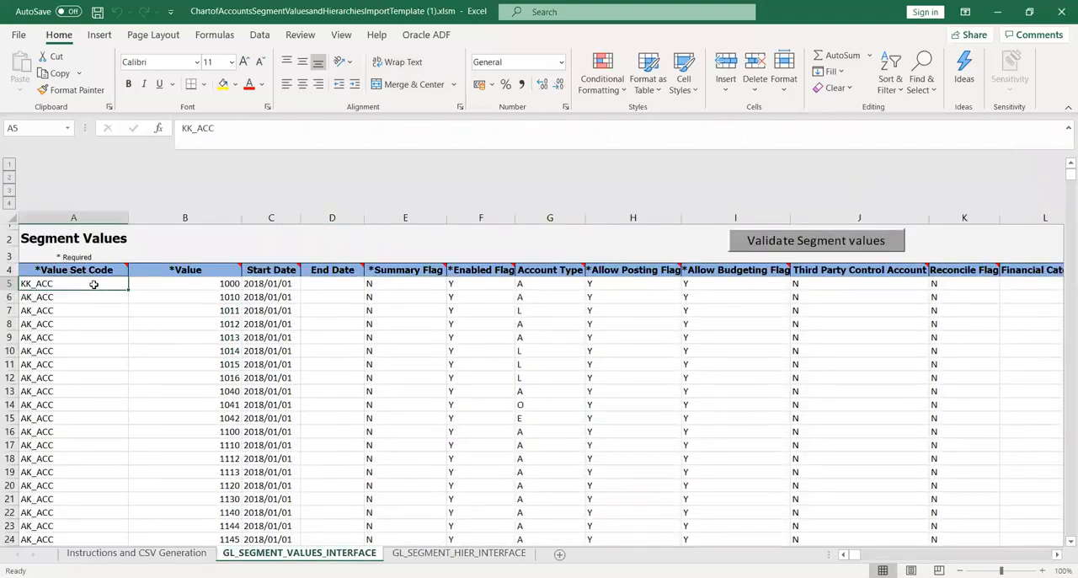
key("Up")
left_click(93, 285)
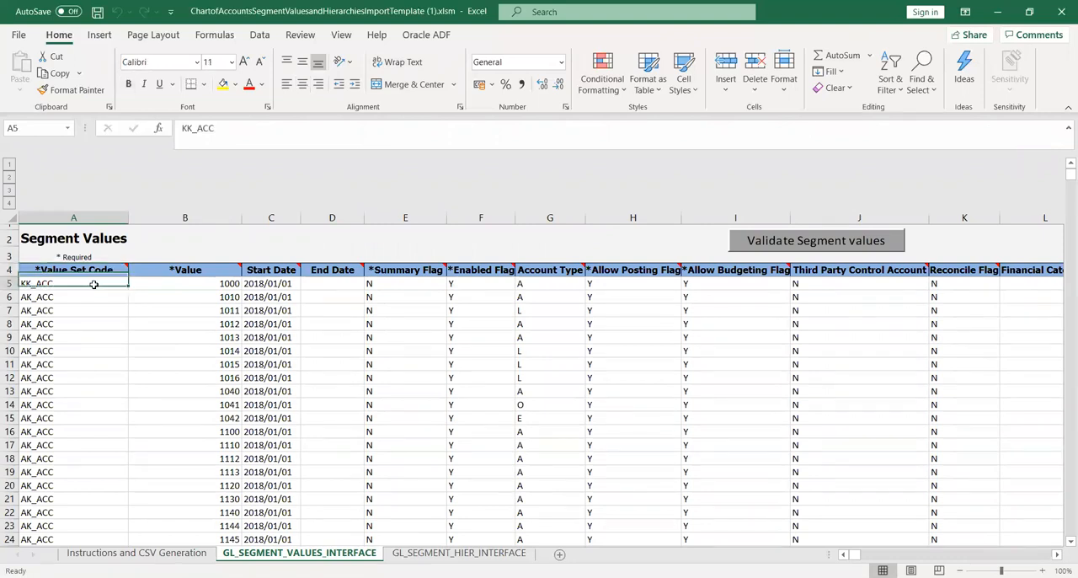
key("ctrl+c")
key("shift+Down")
key("shift+Down")
key("shift+Down")
key("shift+Down")
key("shift+Down")
key("shift+Down")
key("shift+Down")
key("shift+Down")
key("shift+Down")
key("shift+Down")
key("shift+Down")
key("shift+Down")
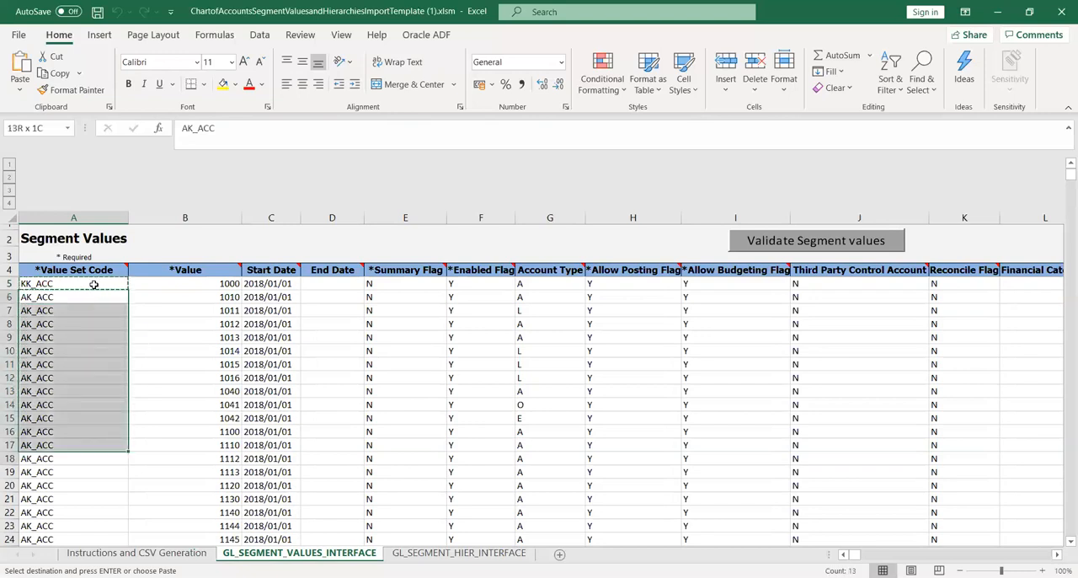
key("shift+Down")
key("shift+Down")
key("shift+Down")
key("shift+Down")
key("shift+Down")
key("shift+Down")
key("shift+Down")
key("shift+Down")
key("shift+Down")
key("shift+Down")
key("shift+Down")
key("shift+Down")
key("shift+Down")
key("shift+Down")
key("shift+Down")
key("shift+Down")
key("shift+Down")
key("shift+Down")
key("shift+Down")
key("shift+Down")
key("shift+Down")
key("shift+Down")
key("shift+Down")
key("shift+Down")
key("shift+Down")
key("shift+Down")
key("shift+Down")
key("shift+Down")
key("shift+Down")
key("shift+Down")
key("shift+Down")
key("shift+Down")
key("shift+Down")
key("shift+Down")
key("shift+Down")
key("shift+Down")
key("shift+Down")
key("shift+Down")
key("shift+Down")
key("shift+Down")
key("shift+Down")
key("shift+Down")
key("shift+Down")
key("shift+Down")
key("shift+Down")
key("shift+Down")
key("shift+Down")
key("shift+Down")
key("shift+Down")
key("shift+Down")
key("shift+Down")
key("shift+Down")
key("shift+Down")
key("shift+Down")
key("shift+Down")
key("shift+Down")
key("shift+Down")
key("shift+Down")
key("shift+Down")
key("shift+Down")
key("shift+Down")
key("shift+Down")
key("shift+Down")
key("shift+Down")
key("shift+Down")
key("shift+Down")
key("shift+Down")
key("shift+Down")
key("shift+Down")
key("shift+Down")
key("shift+Down")
key("shift+Down")
key("shift+Down")
key("shift+Down")
key("shift+Down")
key("shift+Down")
key("shift+Down")
key("shift+Down")
key("shift+Down")
key("shift+Down")
key("shift+Down")
key("shift+Down")
key("shift+Down")
key("shift+Down")
key("shift+Down")
key("shift+Down")
key("shift+Down")
key("shift+Down")
key("shift+Down")
key("shift+Down")
key("shift+Down")
key("shift+Down")
key("shift+Down")
key("shift+Down")
key("shift+Down")
key("shift+Down")
key("shift+Down")
key("shift+Down")
key("shift+Down")
key("shift+Down")
key("shift+Down")
key("shift+Down")
key("shift+Down")
key("shift+Down")
key("shift+Down")
key("shift+Down")
key("shift+Down")
key("shift+Down")
key("shift+Down")
key("shift+Down")
key("shift+Down")
key("shift+Down")
key("shift+Down")
key("shift+Down")
key("shift+Down")
key("shift+Down")
key("shift+Down")
key("shift+Down")
key("shift+Down")
key("shift+Down")
key("shift+Down")
key("shift+Down")
key("shift+Down")
key("shift+Down")
key("shift+Down")
key("shift+Down")
key("shift+Down")
key("shift+Down")
key("shift+Down")
key("shift+Down")
key("shift+Down")
key("shift+Down")
key("shift+Down")
key("shift+Down")
key("shift+Down")
key("shift+Down")
key("shift+Down")
key("shift+Down")
key("shift+Down")
key("shift+Down")
key("shift+Down")
key("shift+Down")
key("shift+Down")
key("shift+Down")
key("shift+Down")
key("shift+Down")
key("shift+Down")
key("shift+Down")
key("shift+Down")
key("shift+Down")
key("shift+Down")
key("shift+Down")
key("shift+Down")
key("shift+Down")
key("shift+Down")
key("shift+Down")
key("shift+Down")
key("shift+Down")
key("shift+Down")
key("shift+Down")
key("shift+Down")
key("shift+Down")
key("shift+Down")
key("shift+Down")
key("shift+Down")
key("shift+Down")
key("shift+Down")
key("shift+Down")
key("shift+Down")
key("shift+Down")
key("shift+Down")
key("shift+Down")
key("shift+Down")
key("shift+Down")
key("shift+Down")
key("shift+Down")
key("shift+Down")
key("shift+Down")
key("shift+Down")
key("shift+Down")
key("shift+Down")
key("shift+Down")
key("shift+Down")
key("shift+Down")
key("shift+Down")
key("shift+Down")
key("shift+Down")
key("shift+Down")
key("shift+Down")
key("shift+Down")
key("shift+Down")
key("shift+Down")
key("shift+Down")
key("shift+Down")
key("shift+Down")
key("shift+Down")
key("shift+Down")
key("shift+Down")
key("shift+Down")
key("shift+Down")
key("shift+Down")
key("shift+Down")
key("shift+Down")
key("shift+Down")
key("shift+Down")
key("shift+Down")
key("shift+Down")
key("shift+Down")
key("shift+Down")
key("shift+Down")
key("shift+Down")
key("shift+Down")
key("shift+Down")
key("shift+Down")
key("shift+Down")
key("shift+Down")
key("shift+Down")
key("shift+Down")
key("shift+Down")
key("shift+Down")
key("shift+Down")
key("shift+Down")
key("shift+Down")
key("shift+Down")
key("shift+Down")
key("shift+Down")
key("shift+Down")
key("shift+Down")
key("shift+Down")
key("shift+Down")
key("shift+Down")
key("shift+Down")
key("shift+Down")
key("shift+Down")
key("shift+Down")
key("shift+Down")
key("shift+Down")
key("shift+Down")
key("shift+Down")
key("shift+Down")
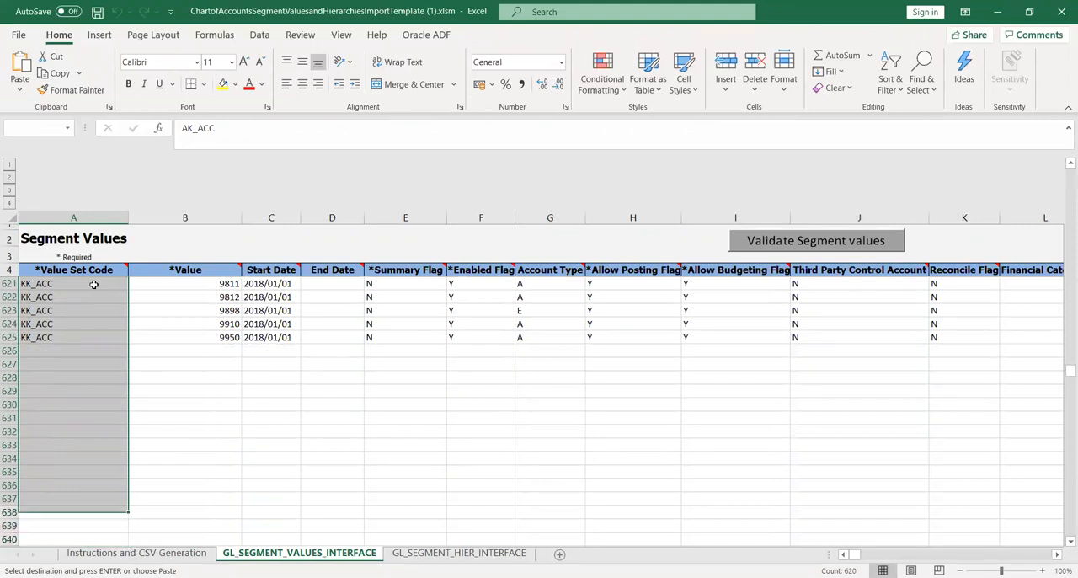
key("shift+Up")
key("shift+Up")
key("shift+Up")
key("shift+Up")
key("shift+Up")
key("shift+Up")
key("shift+Up")
key("shift+Up")
key("shift+Up")
key("shift+Up")
key("shift+Up")
key("shift+Up")
key("ctrl+v")
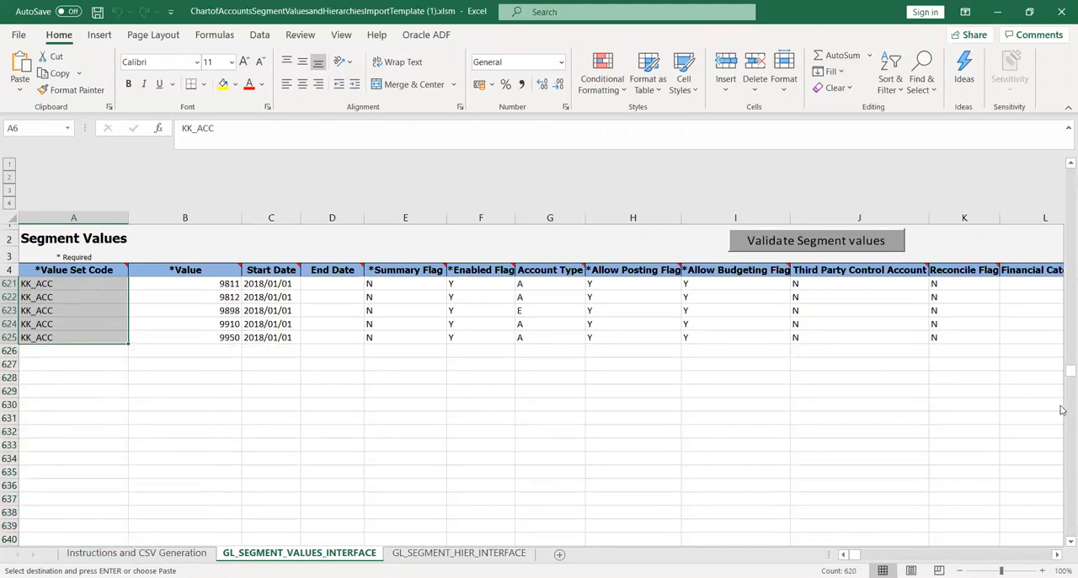
left_click_drag(1063, 376, 1064, 155)
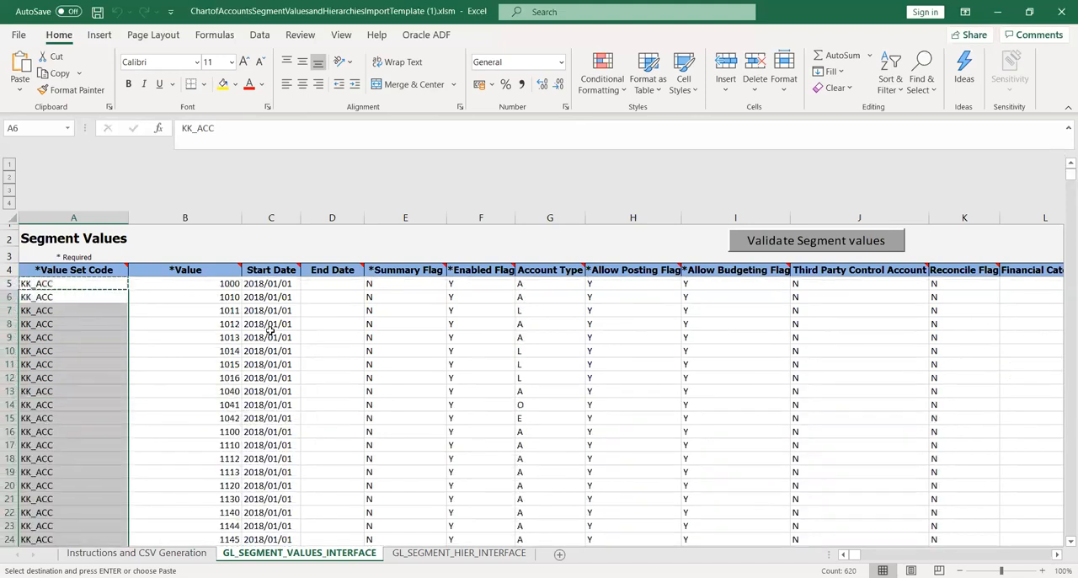
left_click(96, 297)
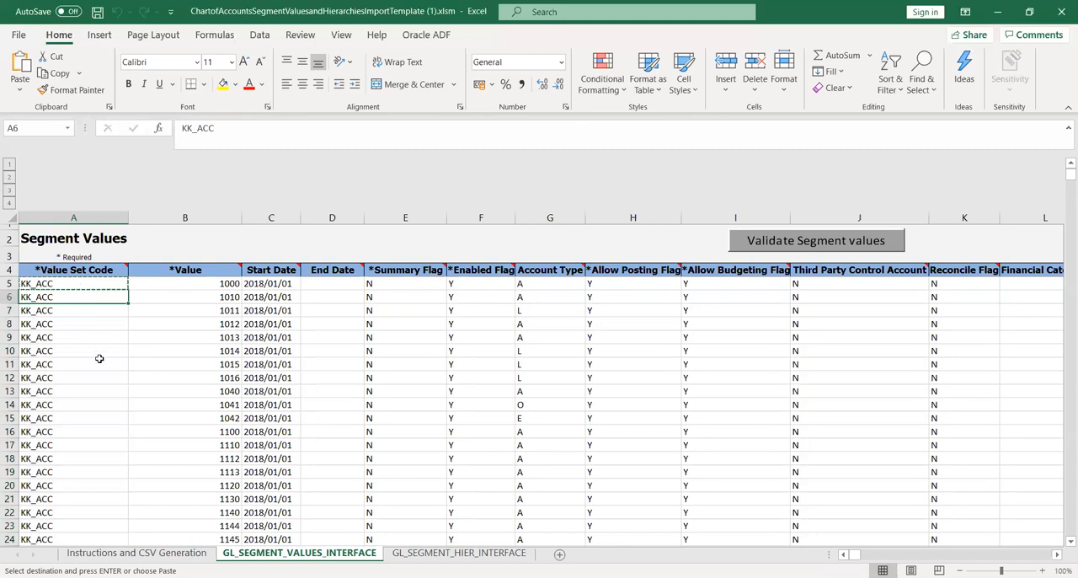
key("Return")
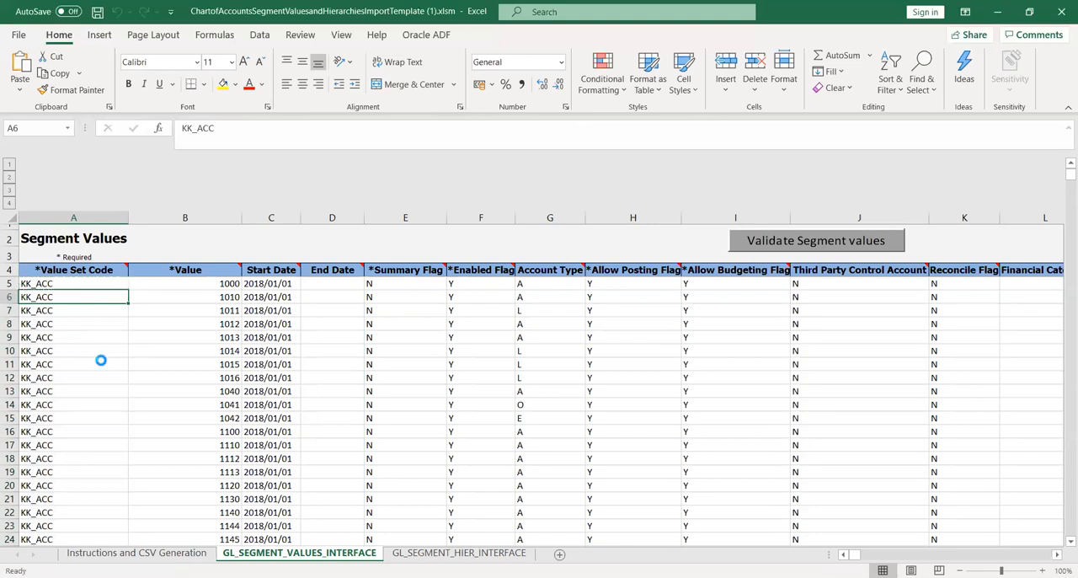
Review row 5 of the segment values from Value and Start Date through Summary, Enabled, Account Type, Allow Posting and Allow Budgeting flags.
left_click(197, 285)
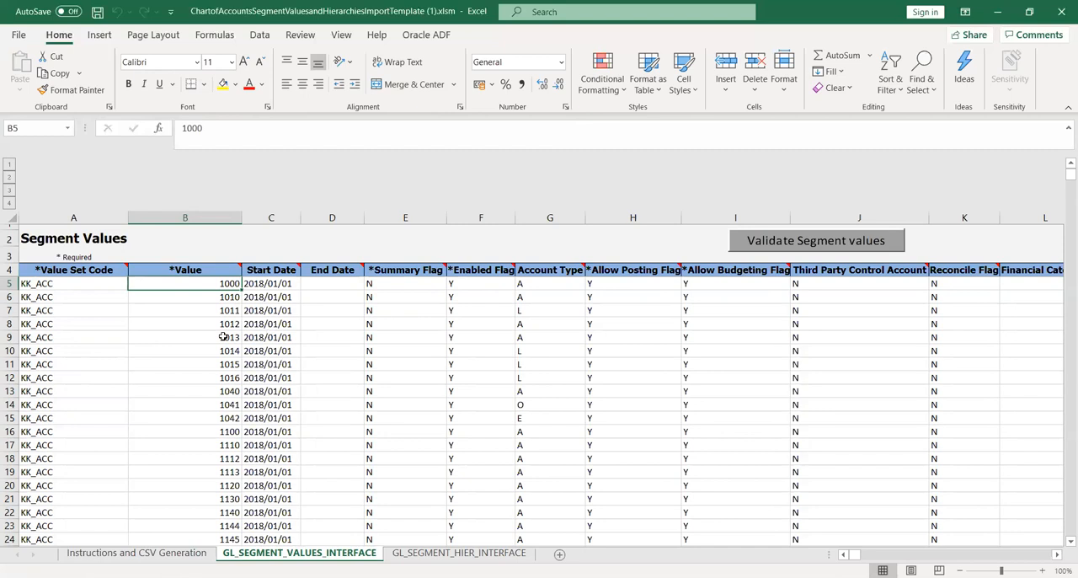
key("Down")
key("Up")
key("Right")
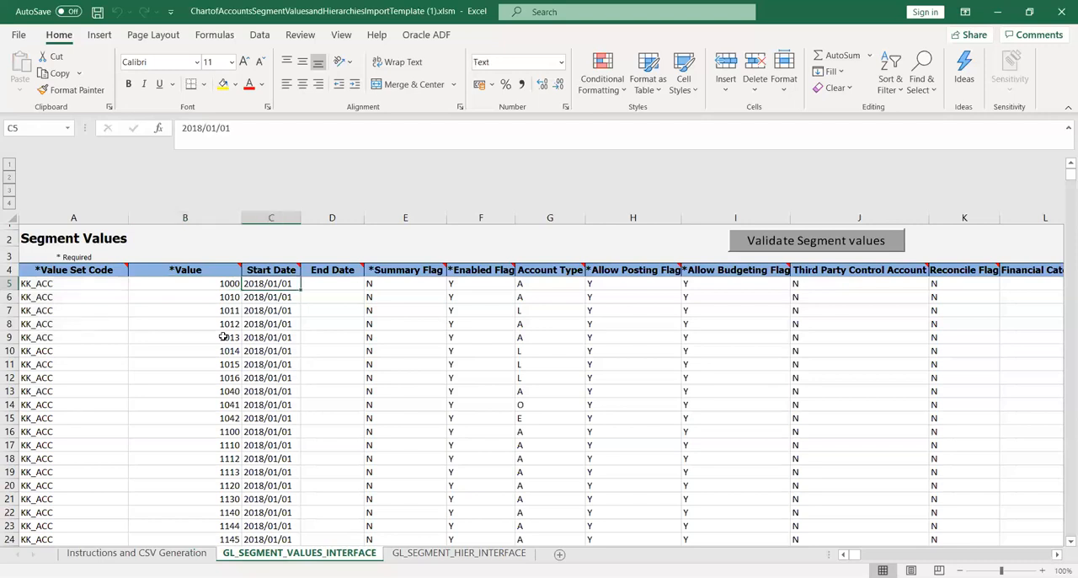
key("Right")
key("Right")
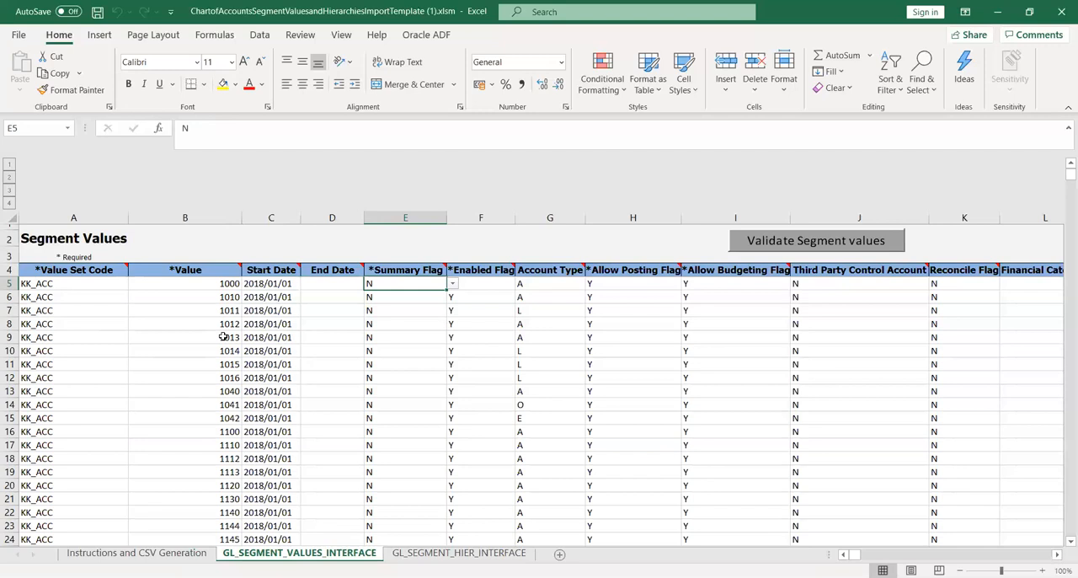
key("Right")
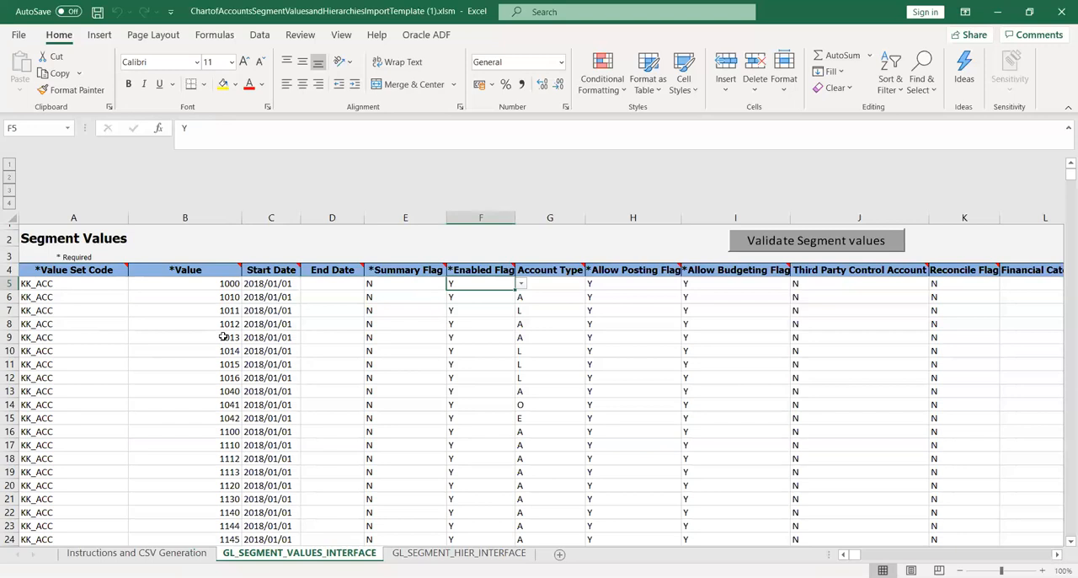
key("Right")
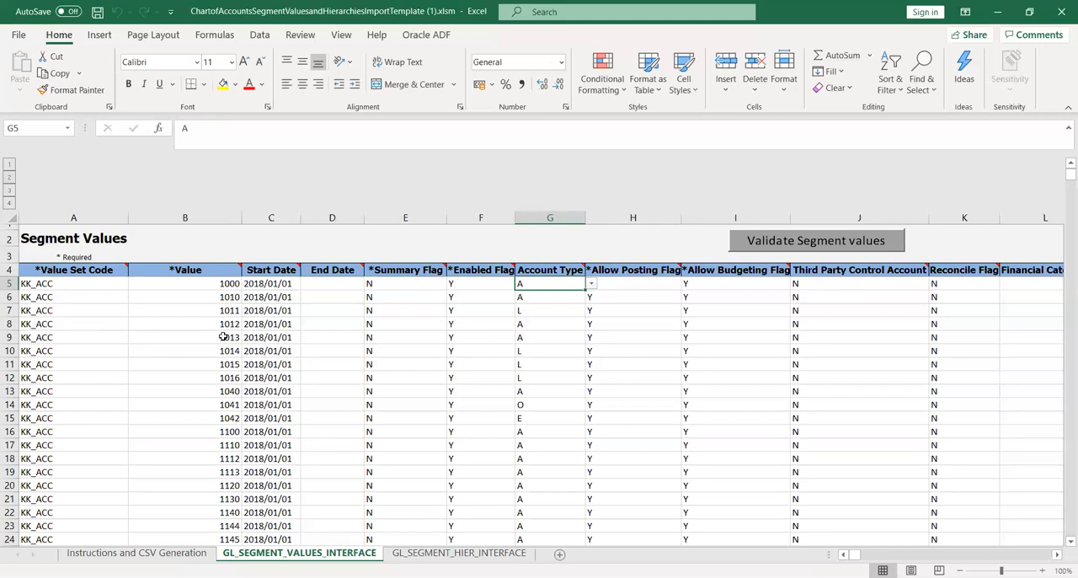
key("Right")
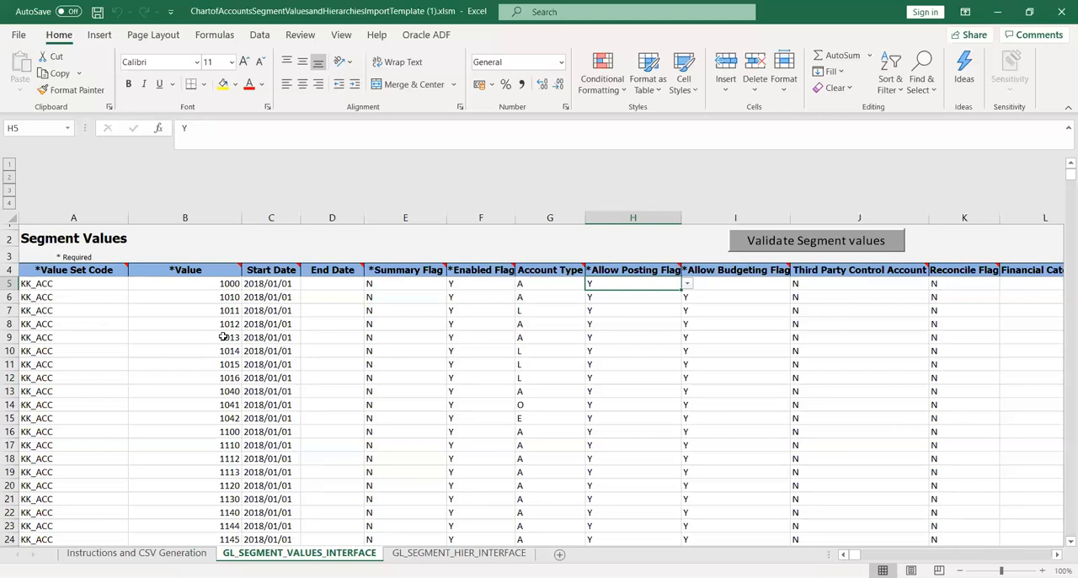
key("Right")
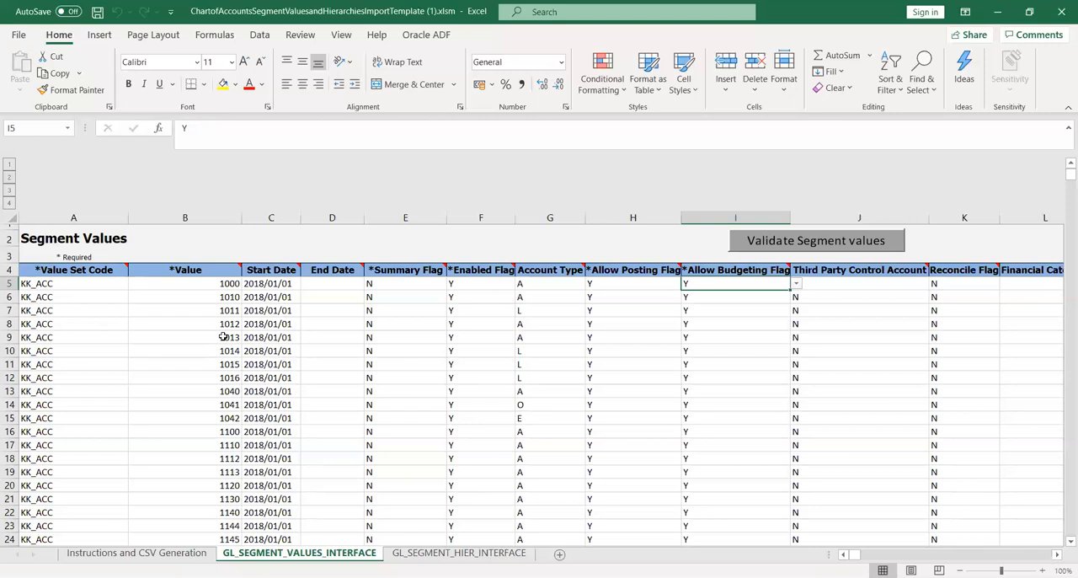
Check the available Third Party Control Account options in J5, and review the Reconcile Flag, Financial Category and Description US fields.
key("Right")
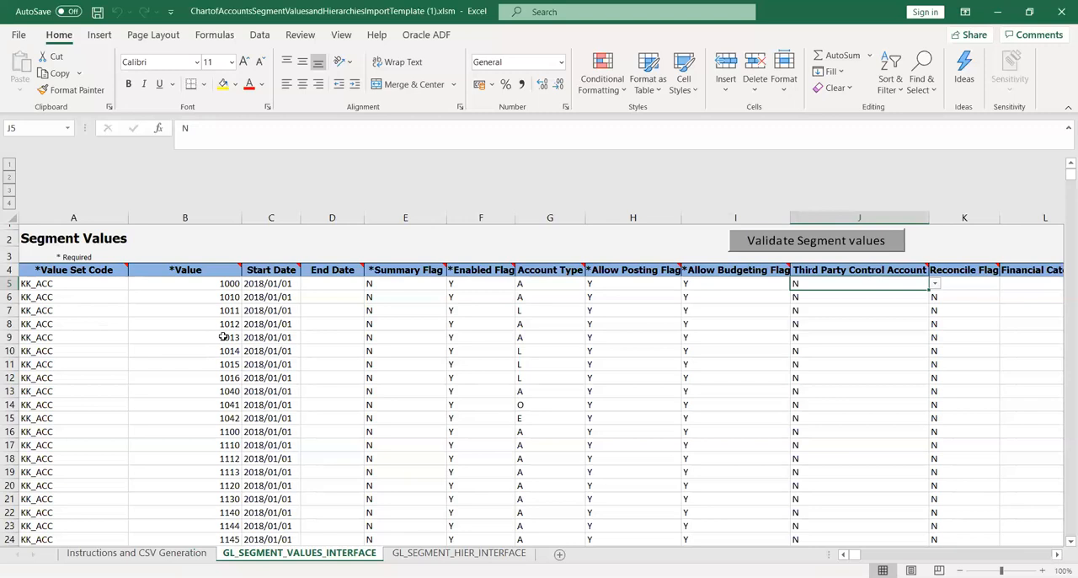
left_click(934, 284)
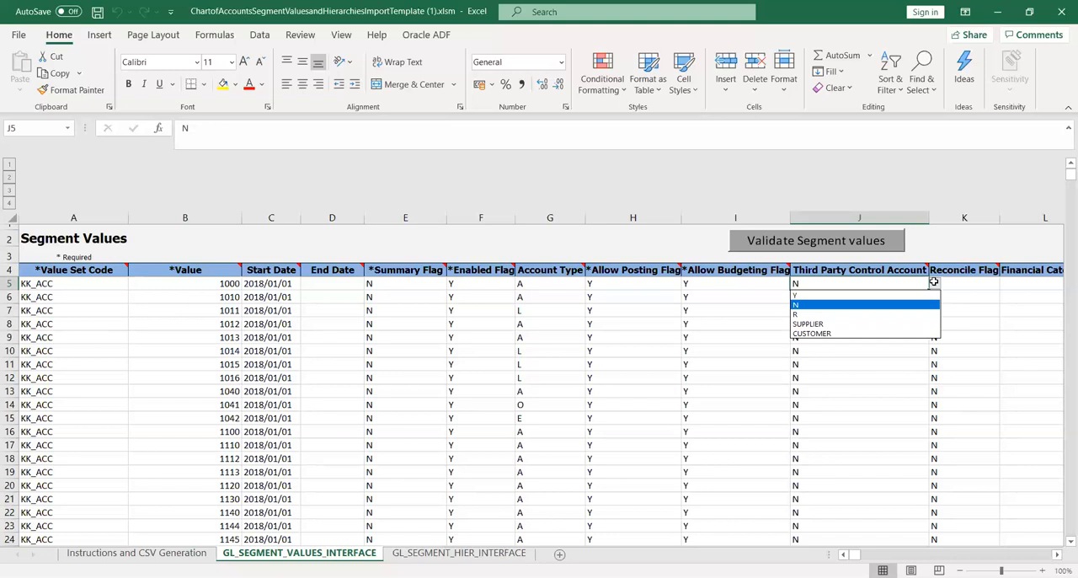
key("Down")
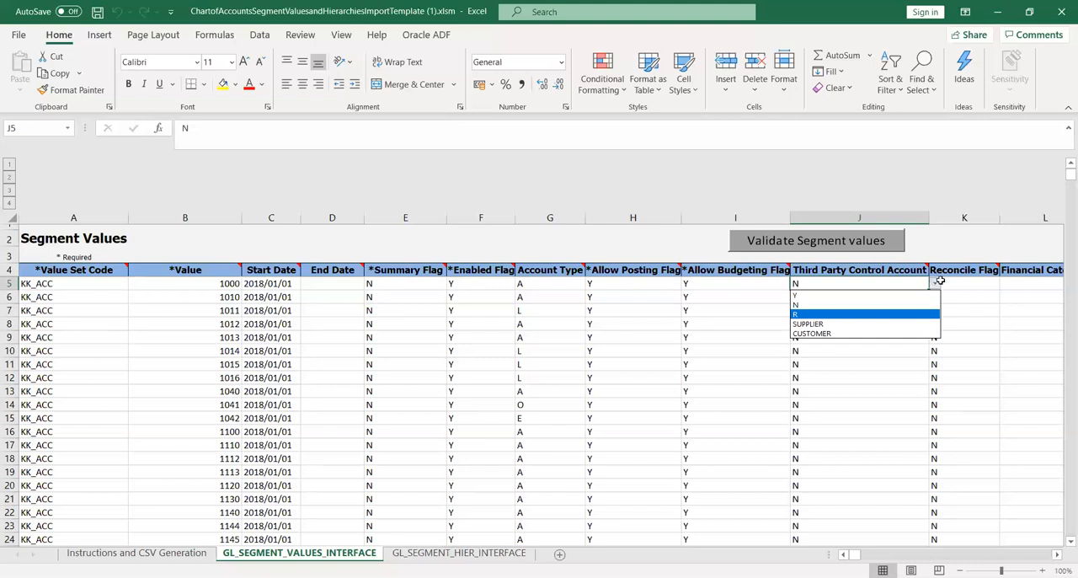
key("Escape")
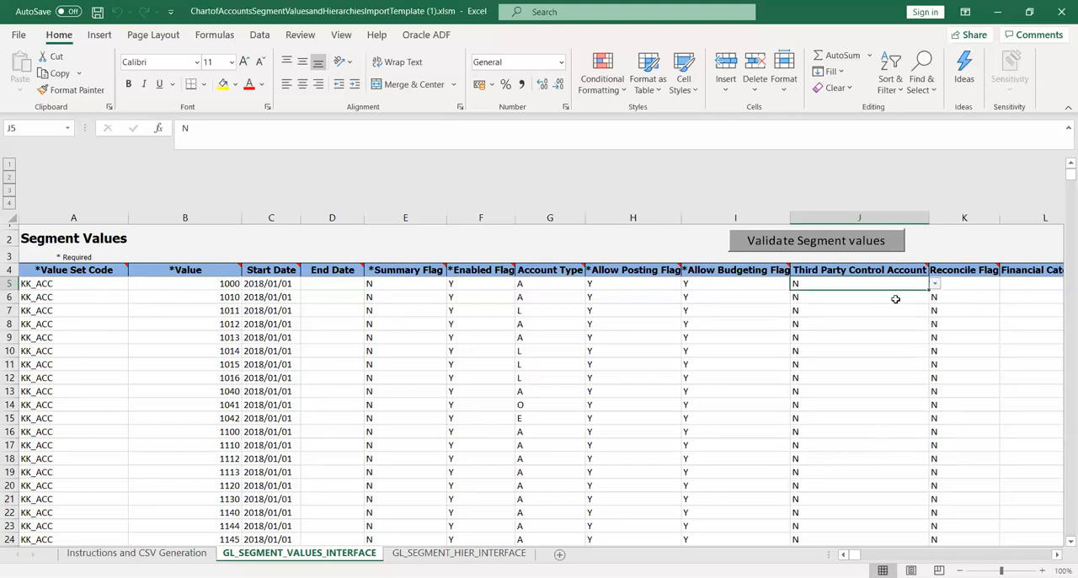
left_click(959, 285)
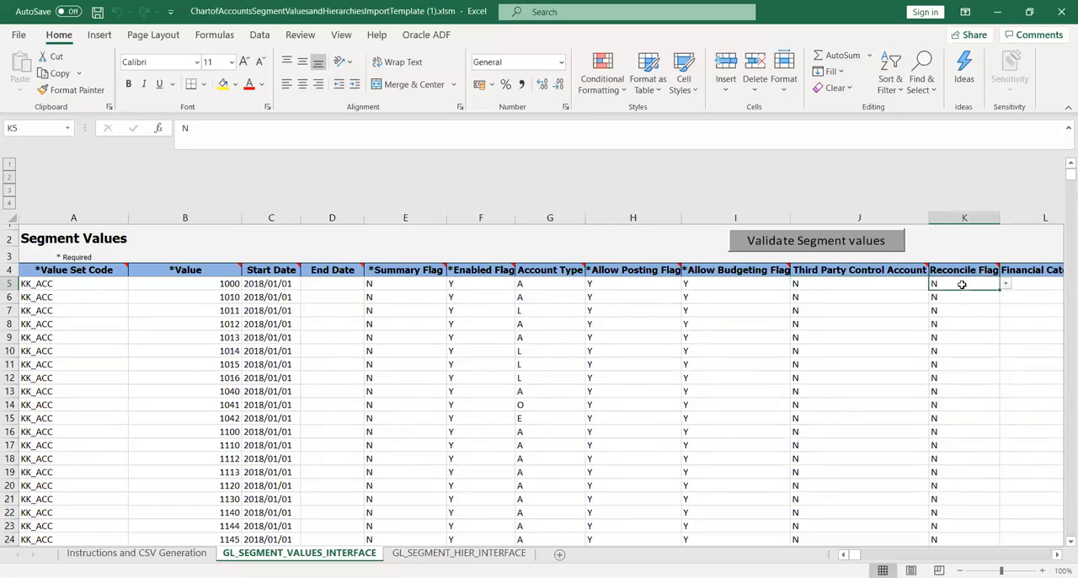
key("Right")
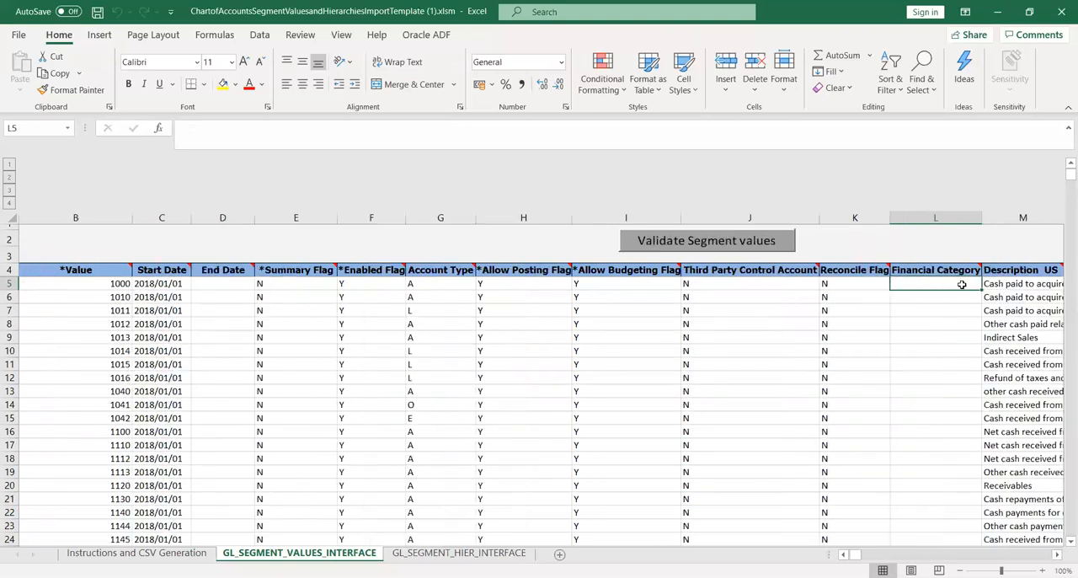
key("Right")
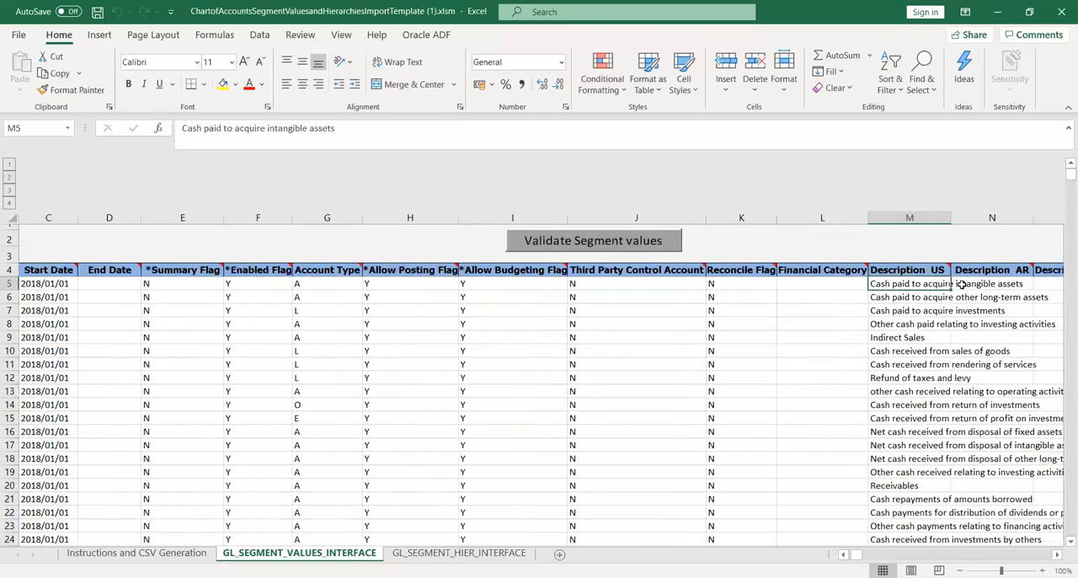
key("Left")
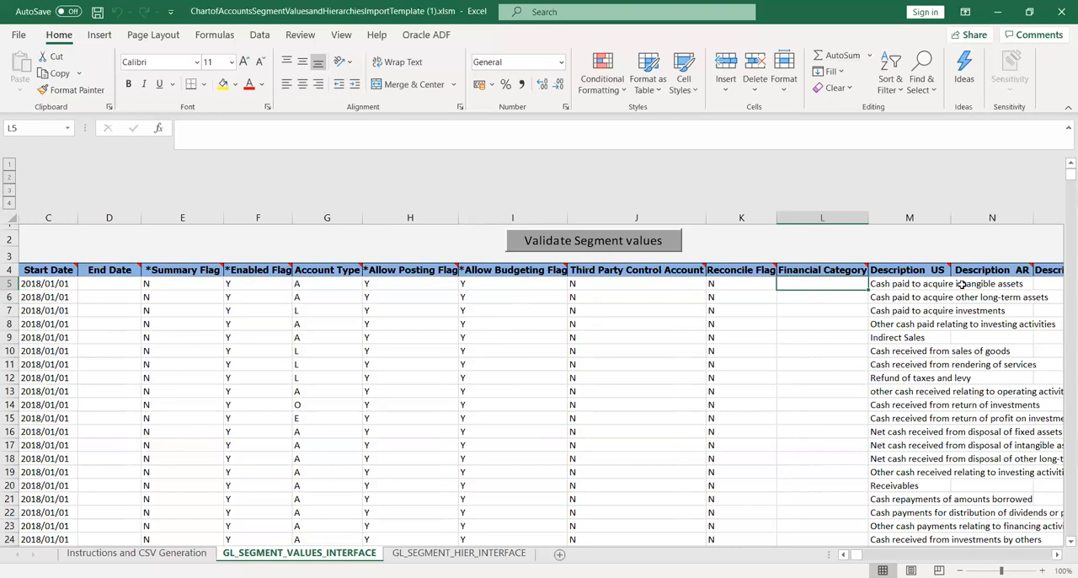
key("Right")
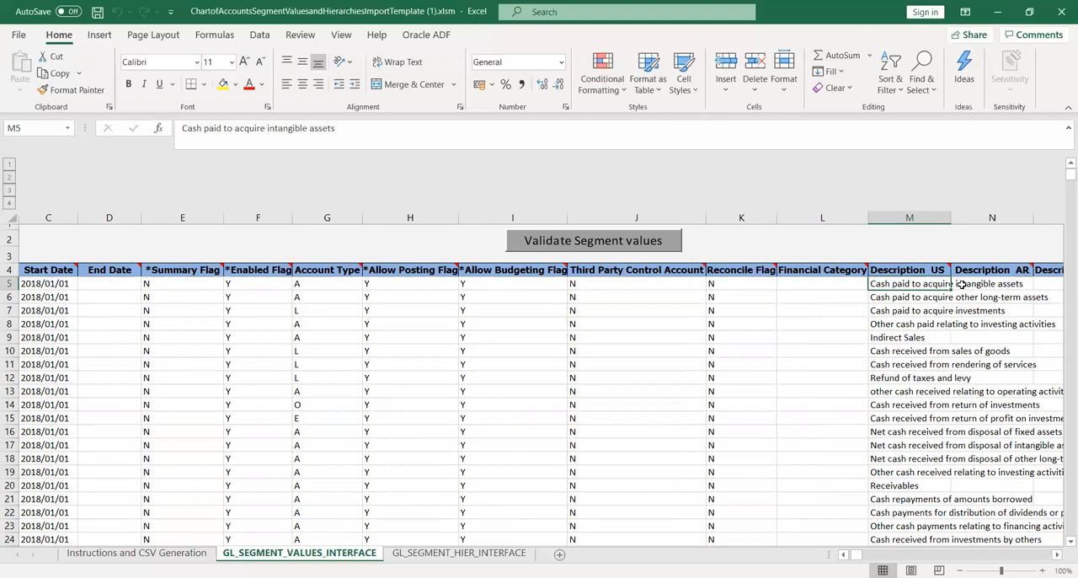
Look through the other language description columns as far as Description RO, and return to the first columns of the segment values.
key("Right")
key("Right")
key("Right")
key("Right")
key("Right")
key("Right")
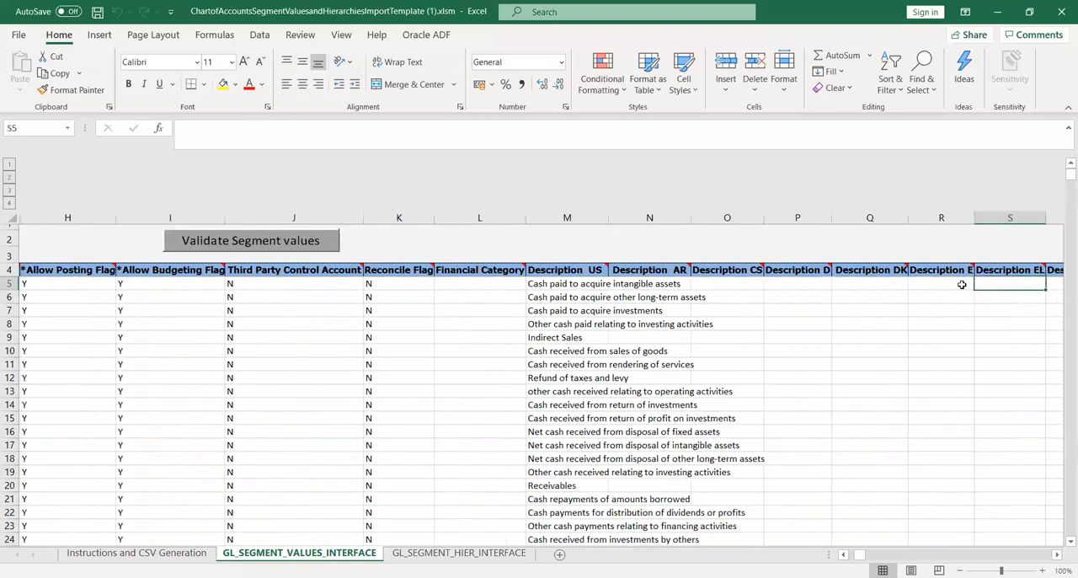
key("Right")
key("Right")
key("Right")
key("Right")
key("Right")
key("Right")
key("Right")
key("Right")
key("Right")
key("Right")
key("Right")
key("Right")
key("Right")
key("Right")
key("Right")
key("Right")
key("Right")
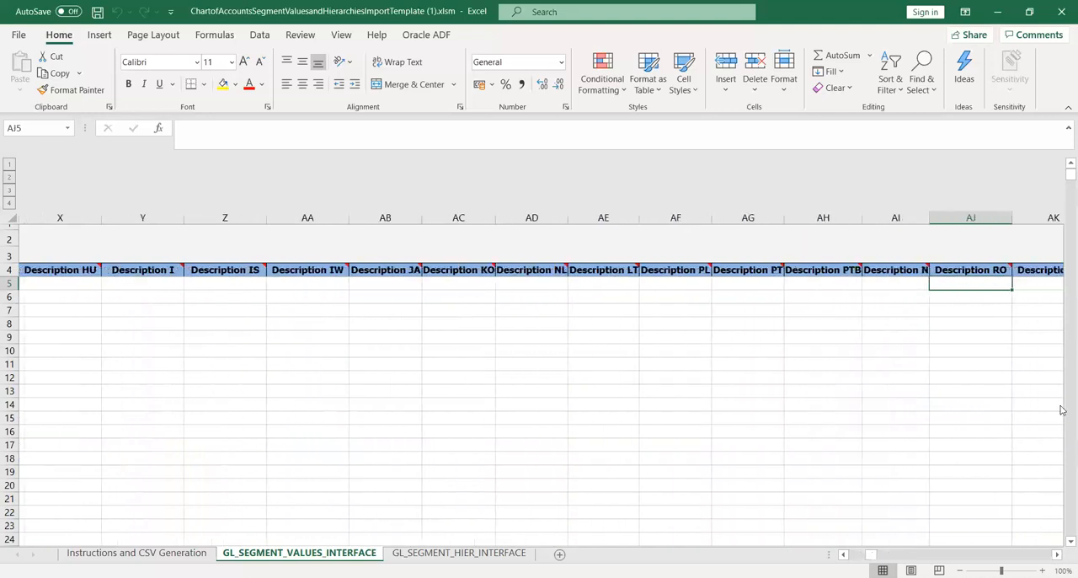
left_click_drag(872, 558, 883, 559)
left_click_drag(884, 559, 846, 561)
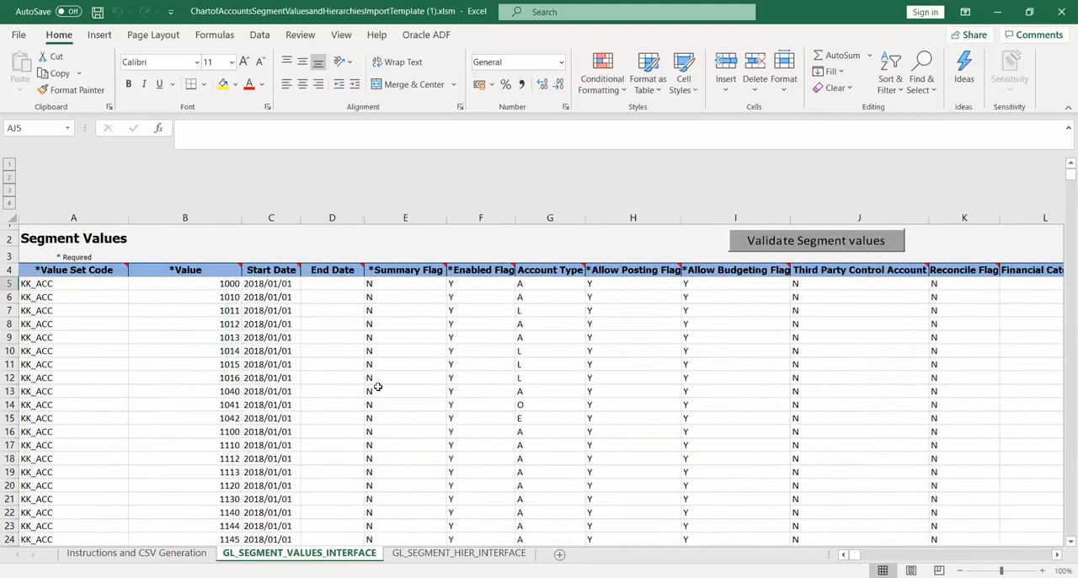
left_click(332, 312)
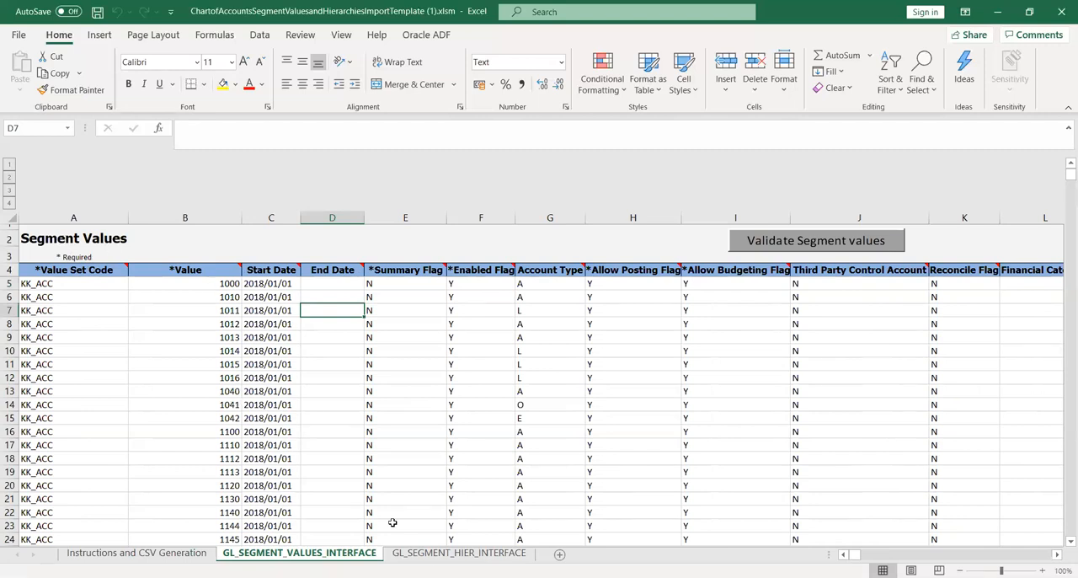
Go to the GL_SEGMENT_HIER_INTERFACE sheet and examine row 610 from the value set code and tree columns across to Parent2.
left_click(459, 553)
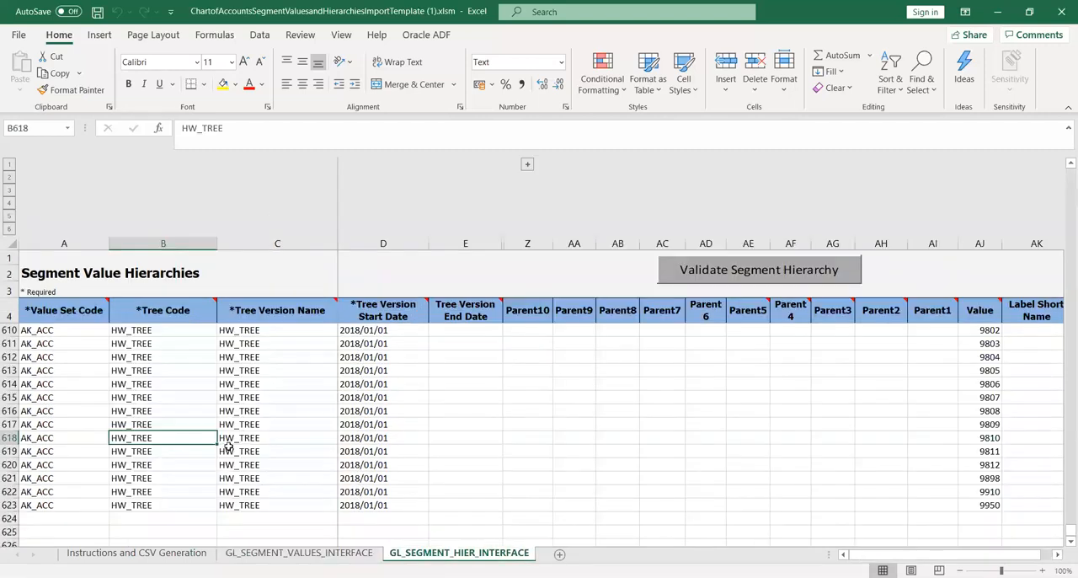
left_click(75, 355)
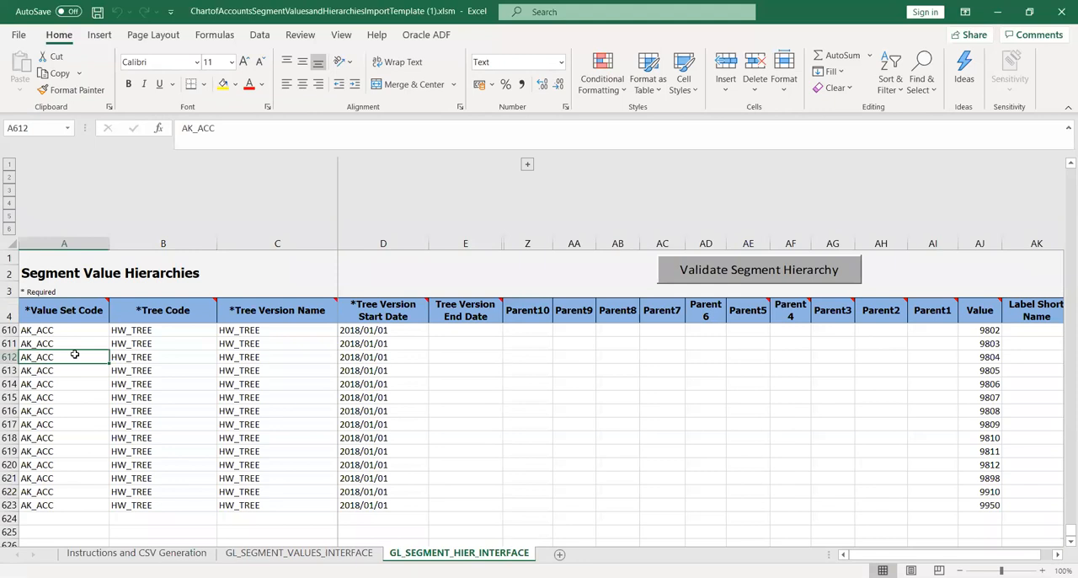
key("Up")
key("Up")
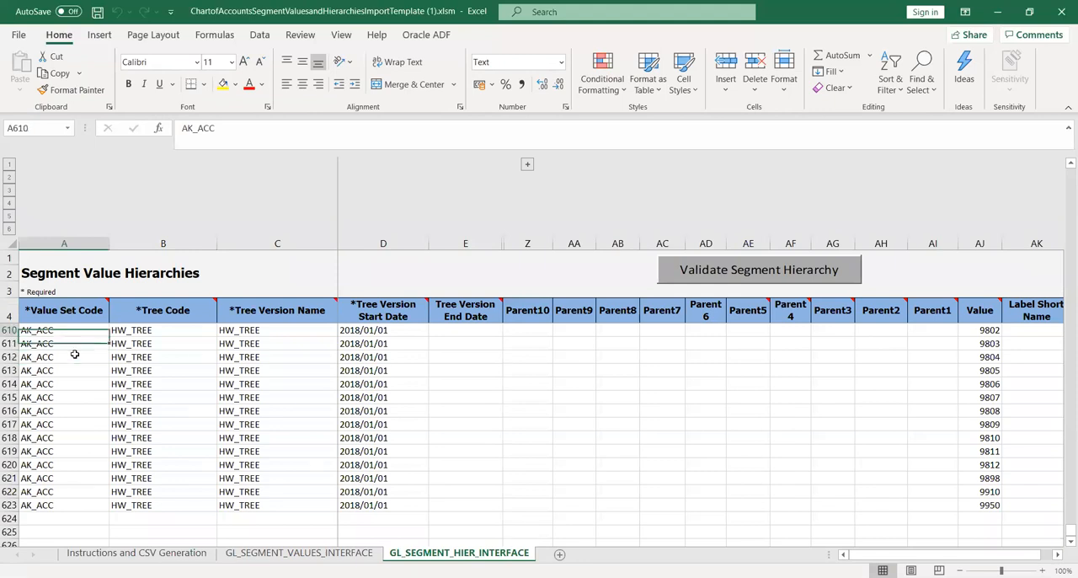
key("Right")
key("Right")
key("Right")
key("Right")
key("Right")
key("Right")
key("Right")
key("Right")
key("Right")
key("Right")
key("Right")
key("Right")
key("Right")
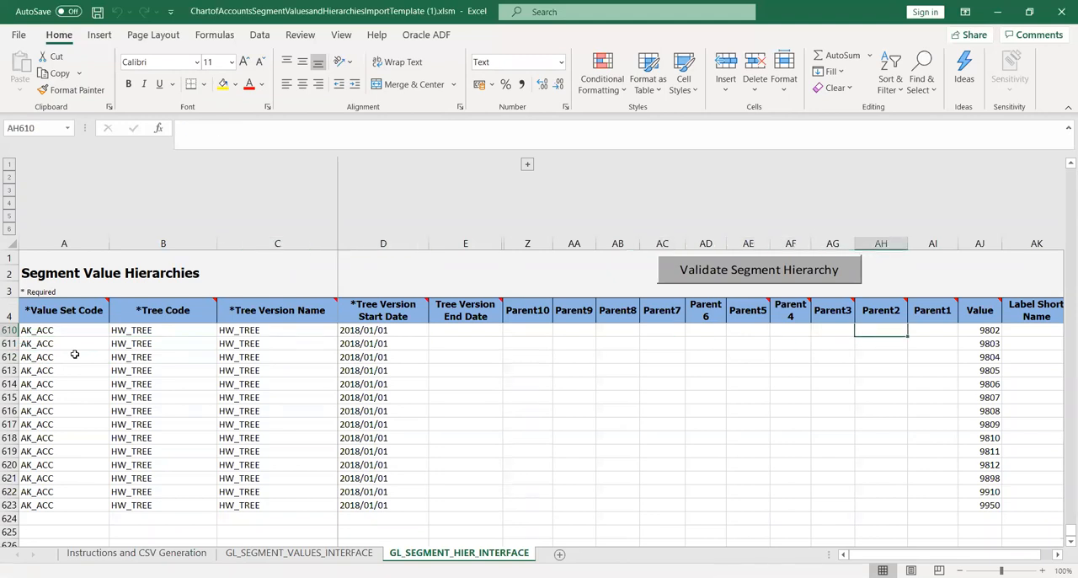
Examine the parent level columns in row 610 of the hierarchy sheet, along with the Value and Label Short Name columns.
key("Left")
key("Left")
key("Left")
key("Left")
key("Left")
key("Left")
key("Left")
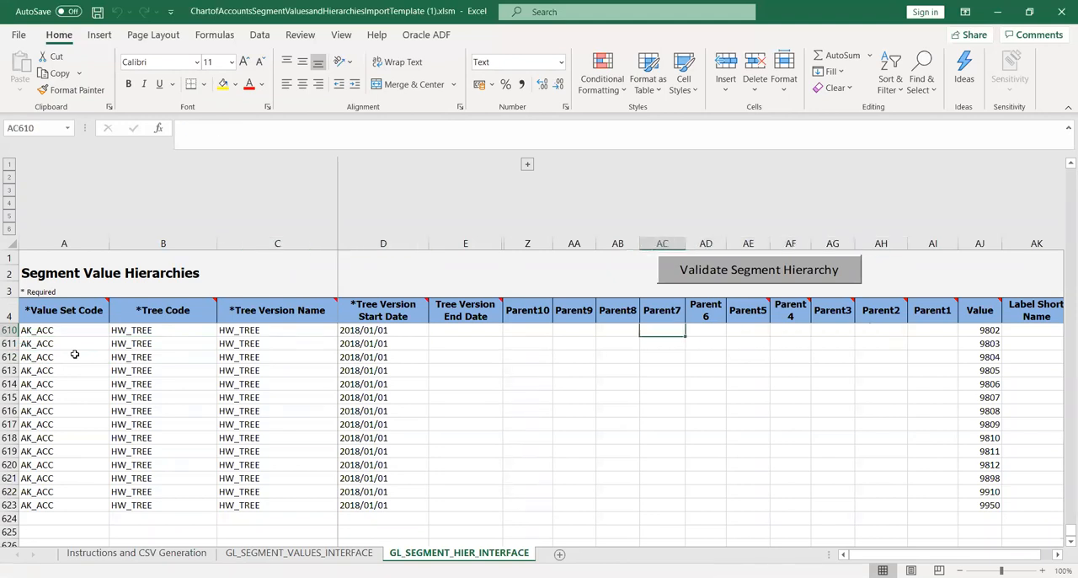
key("Left")
key("Left")
key("Right")
key("Right")
key("Right")
key("Right")
key("Right")
key("Right")
key("Right")
key("Right")
key("Right")
key("Right")
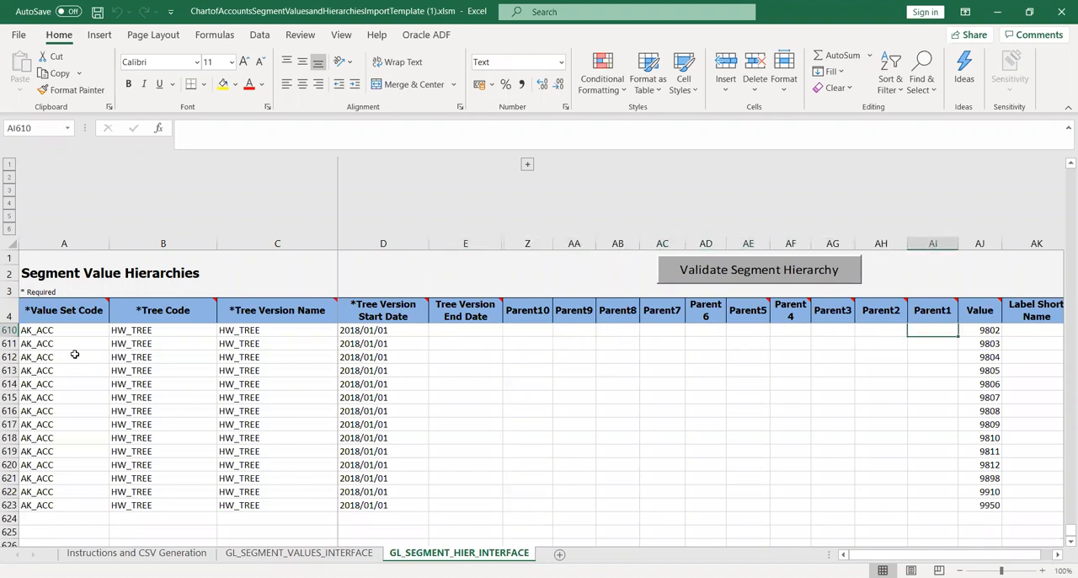
key("Right")
key("Left")
key("Left")
key("Left")
key("Left")
key("Right")
key("Right")
key("Right")
key("Left")
key("Left")
key("Left")
key("Left")
key("Left")
key("Left")
key("Left")
key("Left")
key("Left")
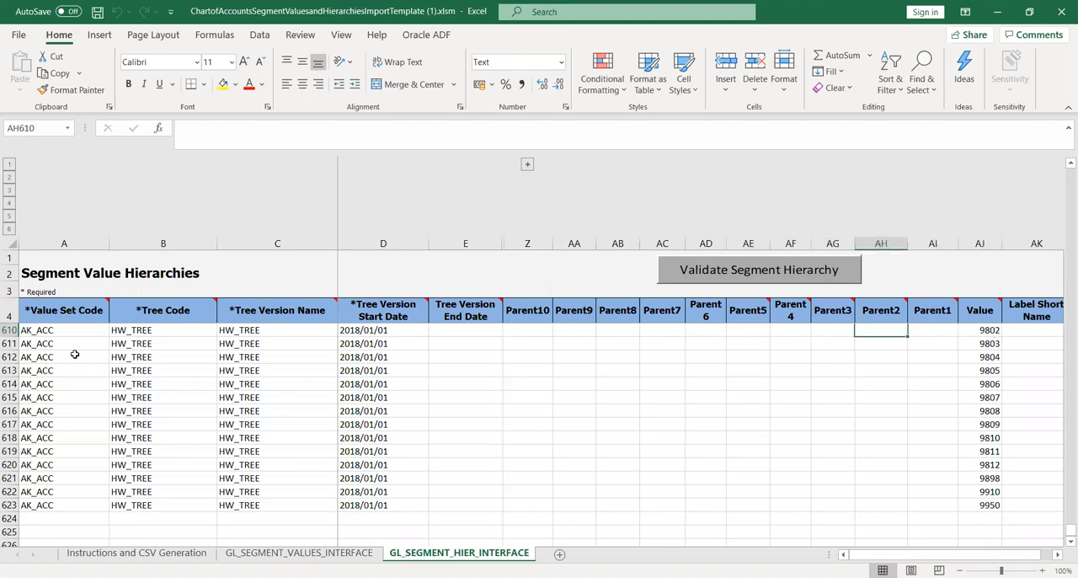
key("Right")
key("Right")
key("Right")
key("Right")
key("Right")
key("Right")
key("Right")
key("Right")
key("Right")
key("Right")
key("Right")
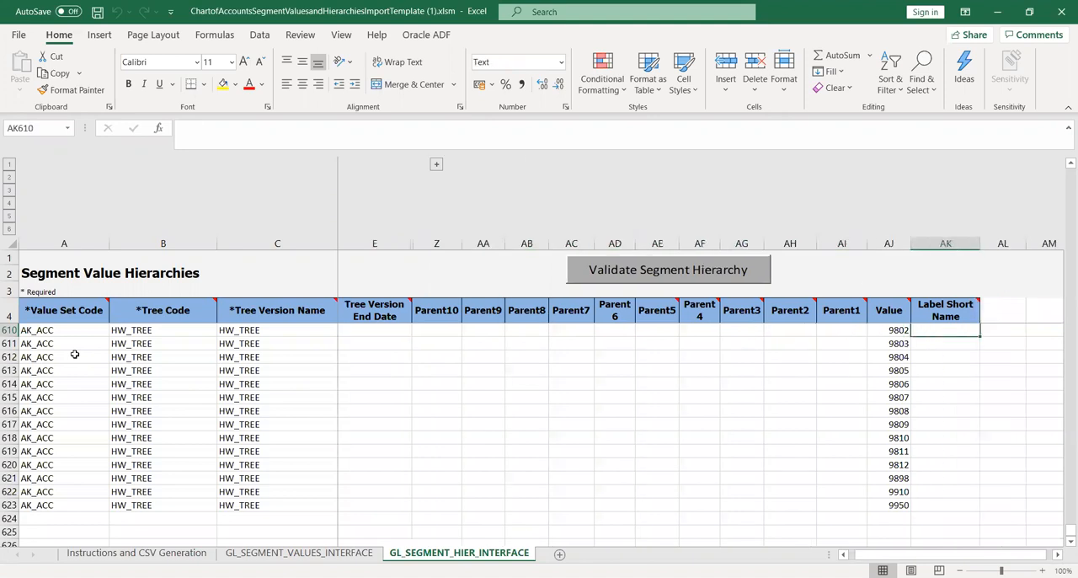
Review the child account numbers in the hierarchy sheet's Value column, going up from row 610 to around row 595.
key("Left")
key("Up")
key("Up")
key("Up")
key("Up")
key("Up")
key("Up")
key("Up")
key("Up")
key("Up")
key("Up")
key("Up")
key("Up")
key("Up")
key("Up")
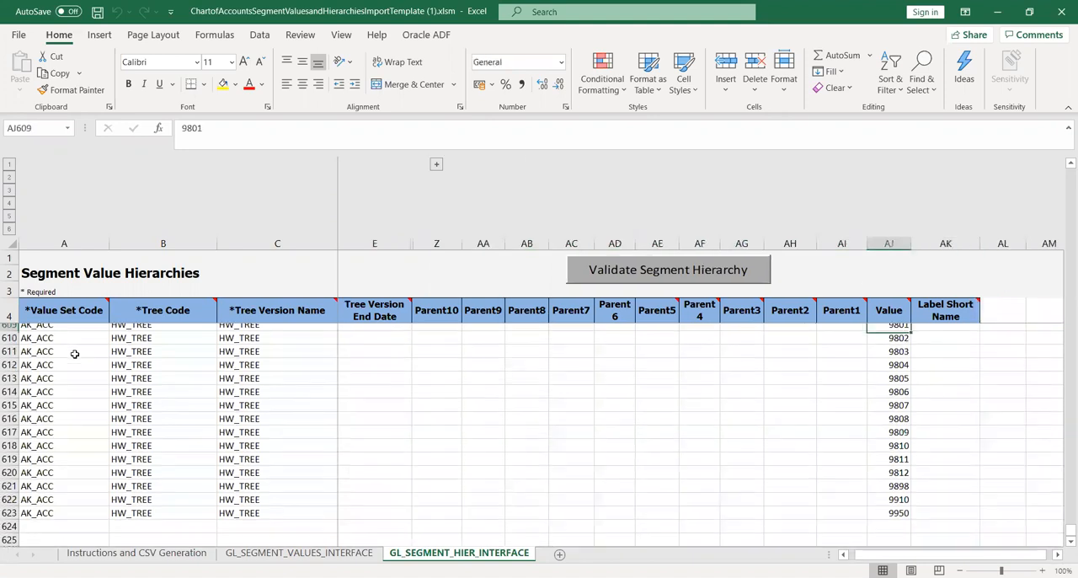
key("Up")
key("Up")
key("Up")
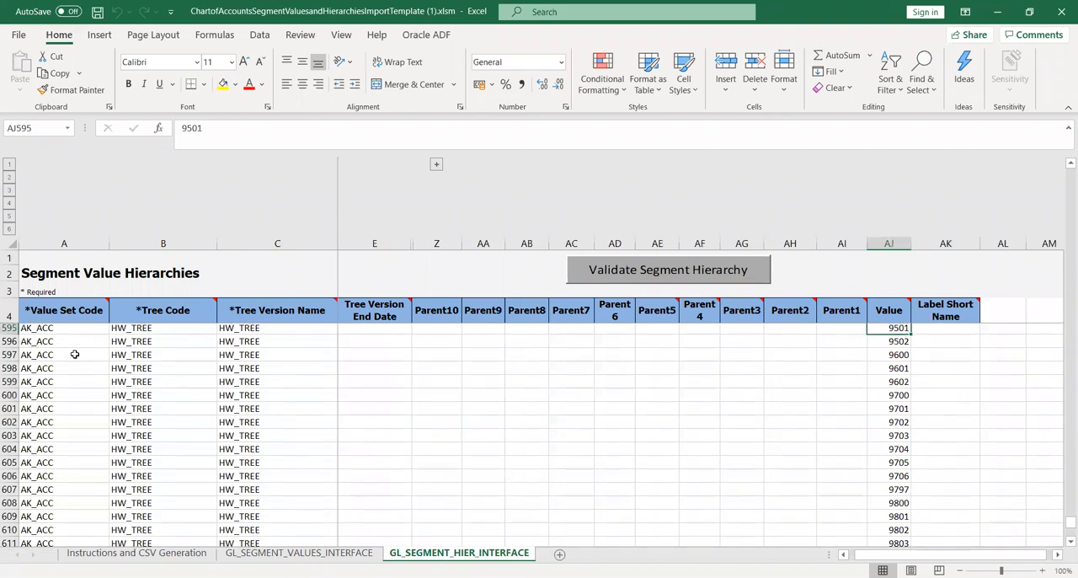
Examine the parent columns in row 593 of the hierarchy sheet between Parent7 and Parent1, finishing at Parent1.
key("Left")
key("Left")
key("Left")
key("Left")
key("Left")
key("Left")
key("Left")
key("Left")
key("Left")
key("Left")
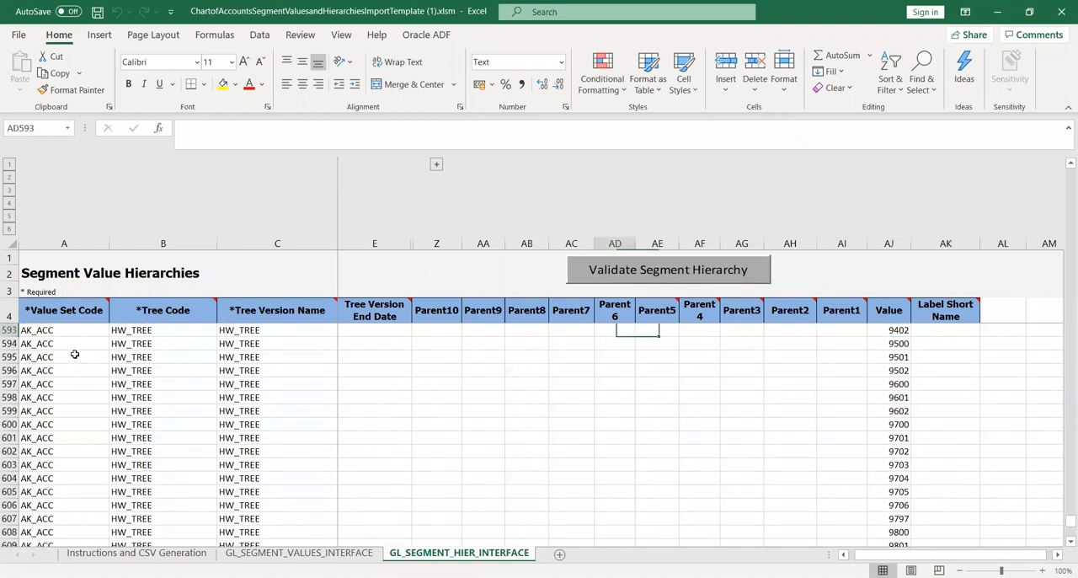
key("Right")
key("Right")
key("Right")
key("Right")
key("Right")
key("Right")
key("Right")
key("Right")
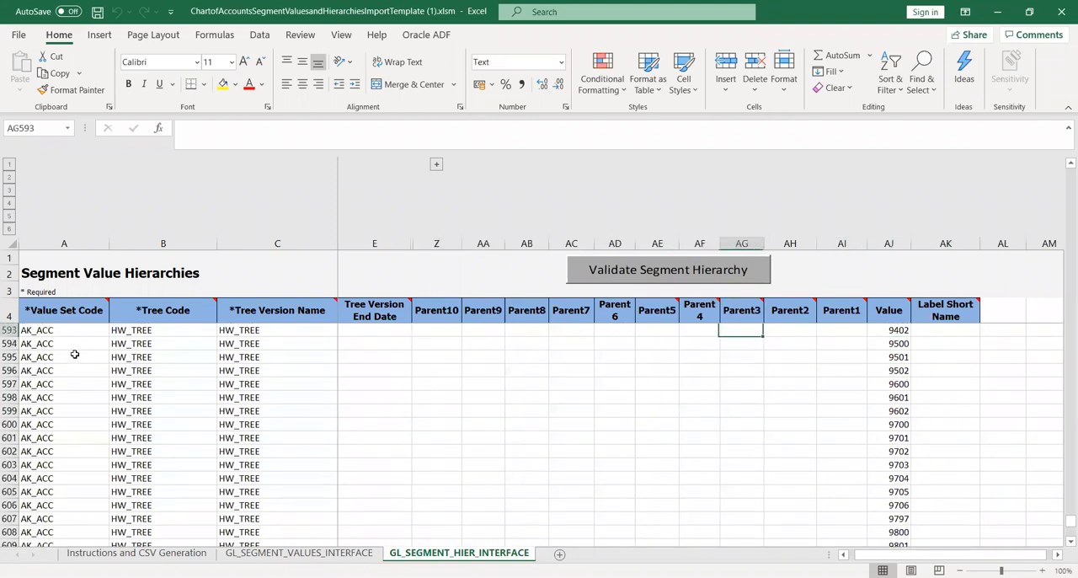
key("Right")
key("Left")
key("Left")
key("Left")
key("Left")
key("Left")
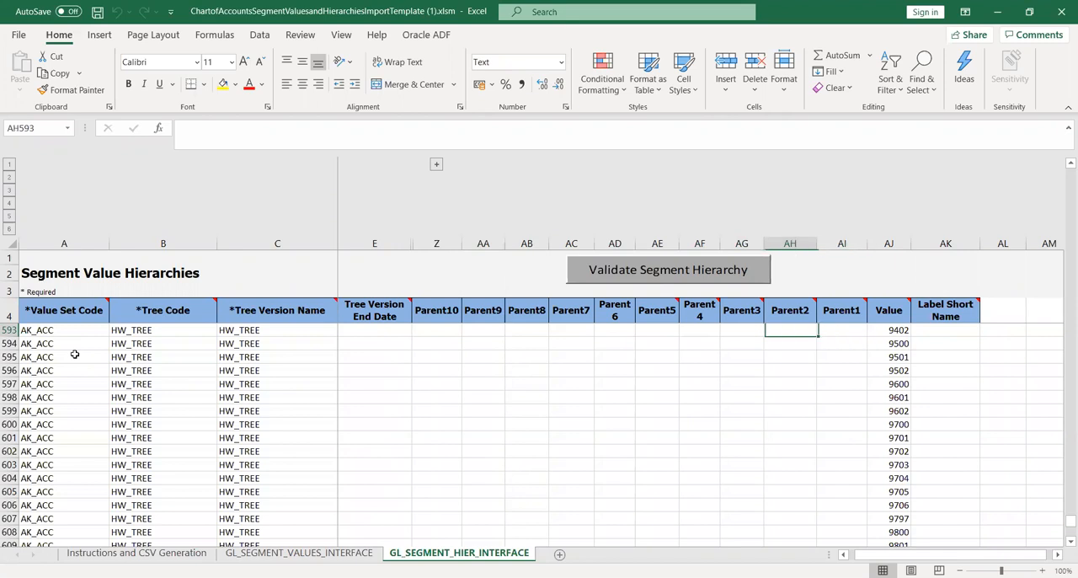
key("Left")
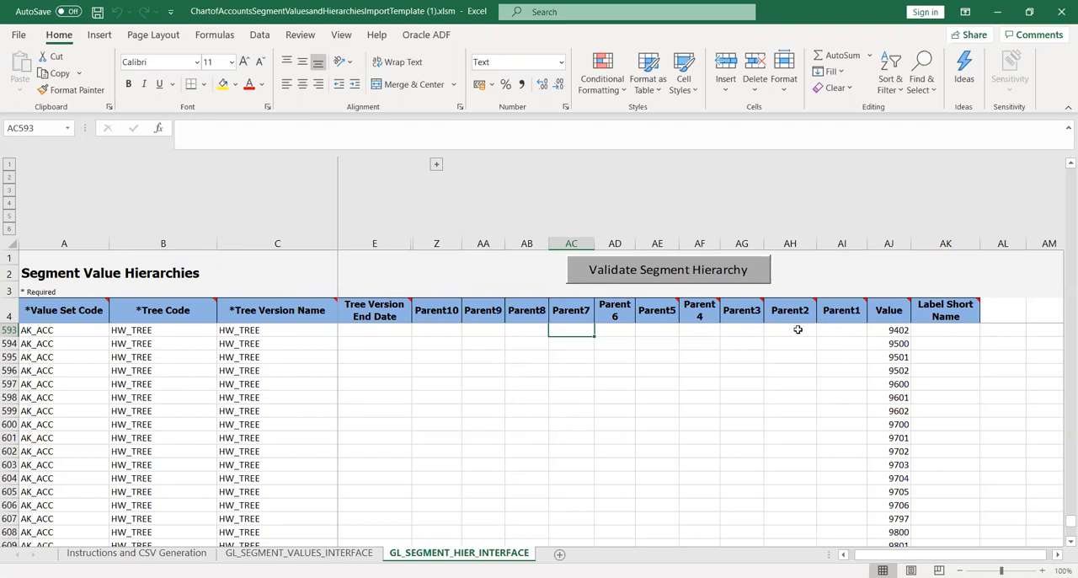
left_click(842, 332)
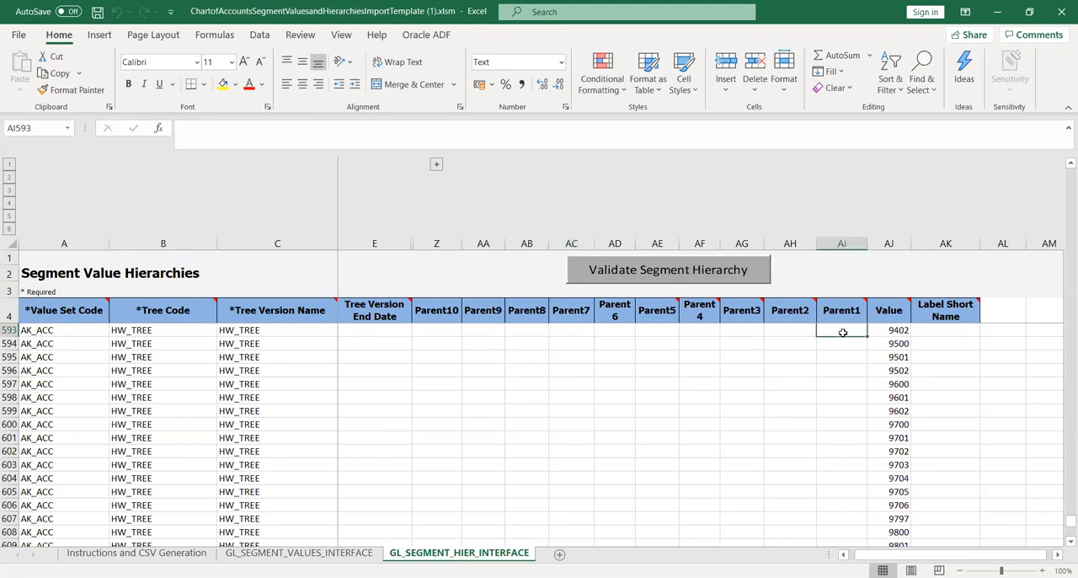
Examine the Value cell in row 593 of the hierarchy sheet alongside its Parent1 and Parent2 cells.
left_click(886, 334)
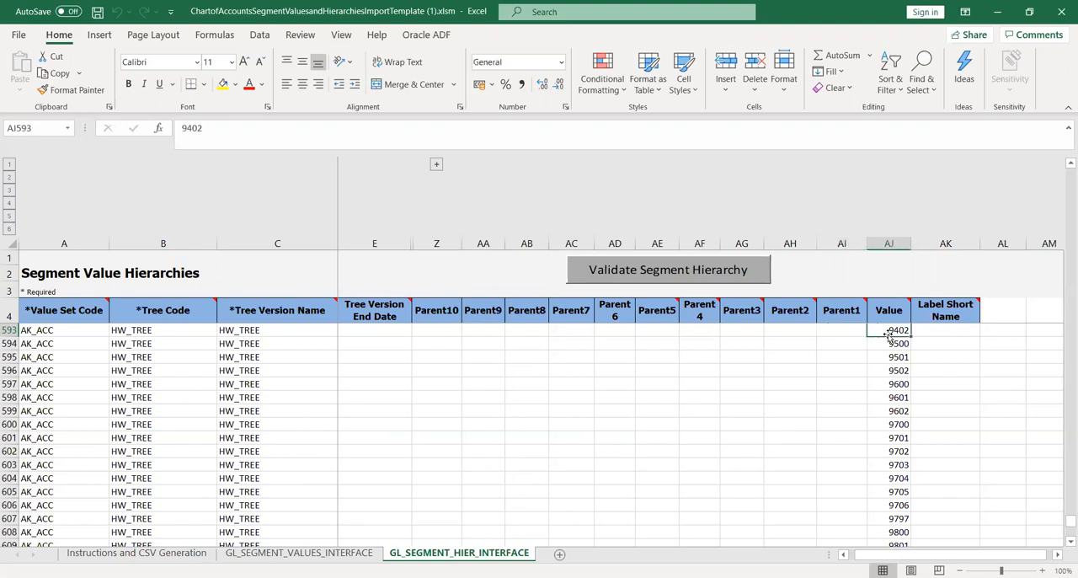
left_click(833, 330)
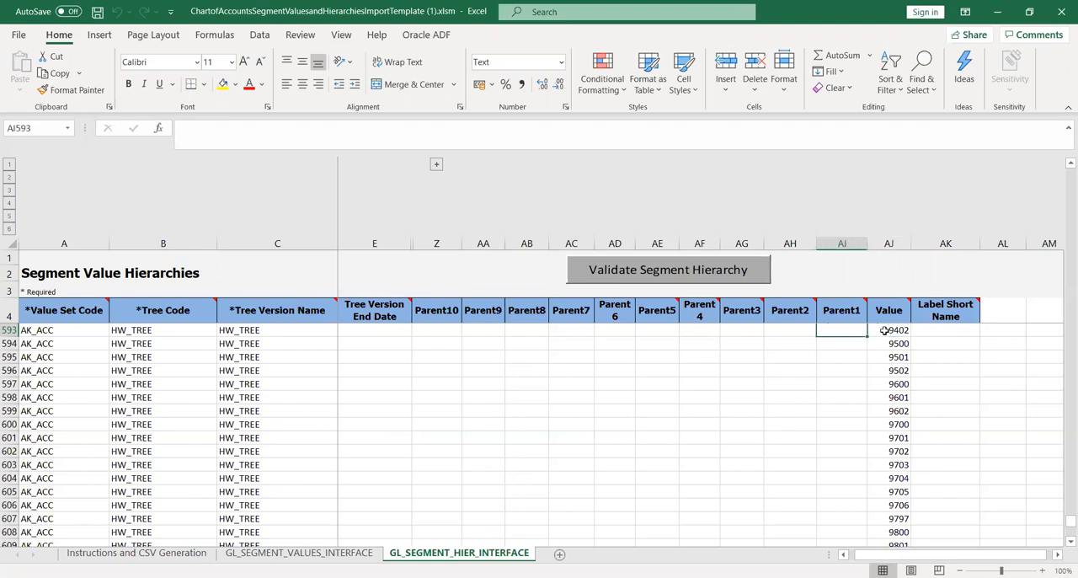
left_click(885, 330)
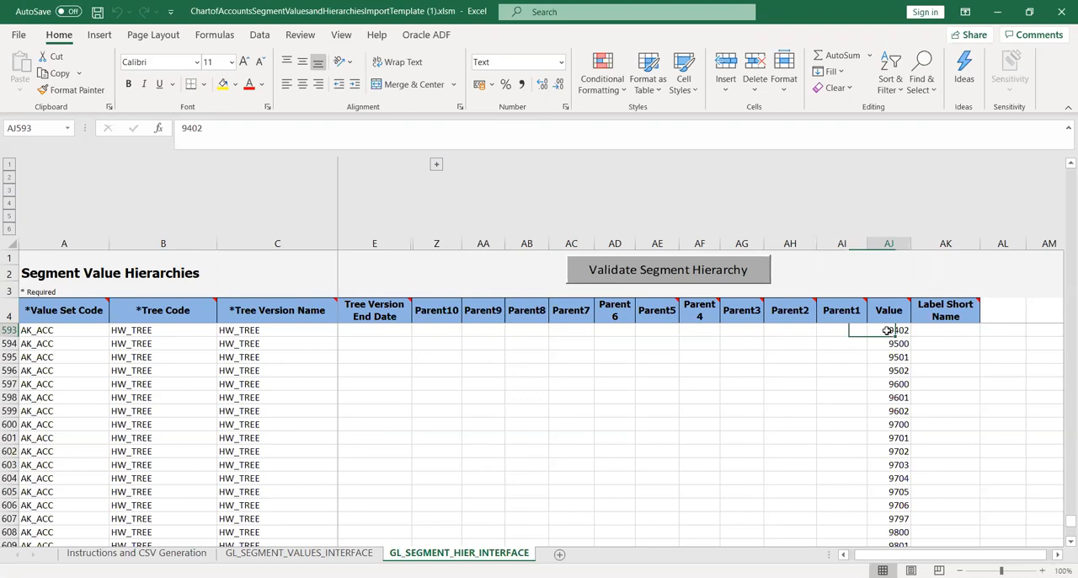
left_click(784, 329)
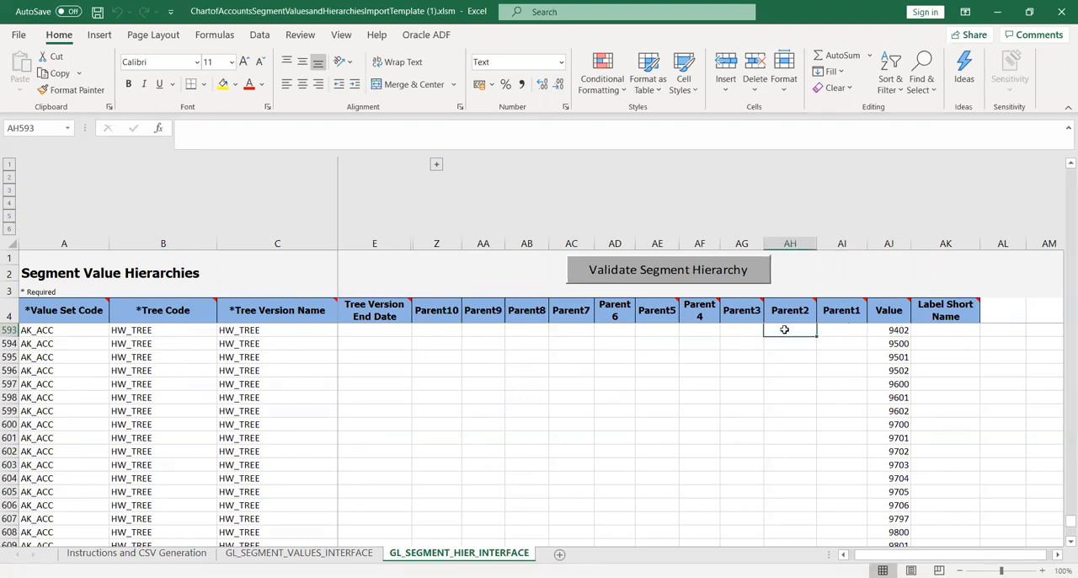
left_click(852, 332)
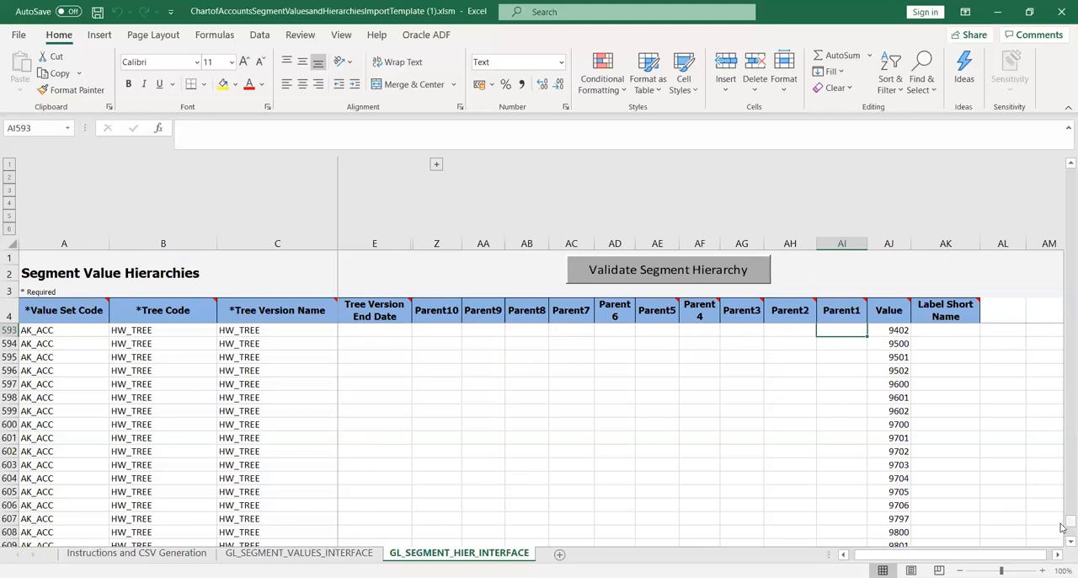
Set the value set code in the hierarchy sheet's first data row, A5, to KK_ACC.
left_click_drag(1063, 527, 1063, 162)
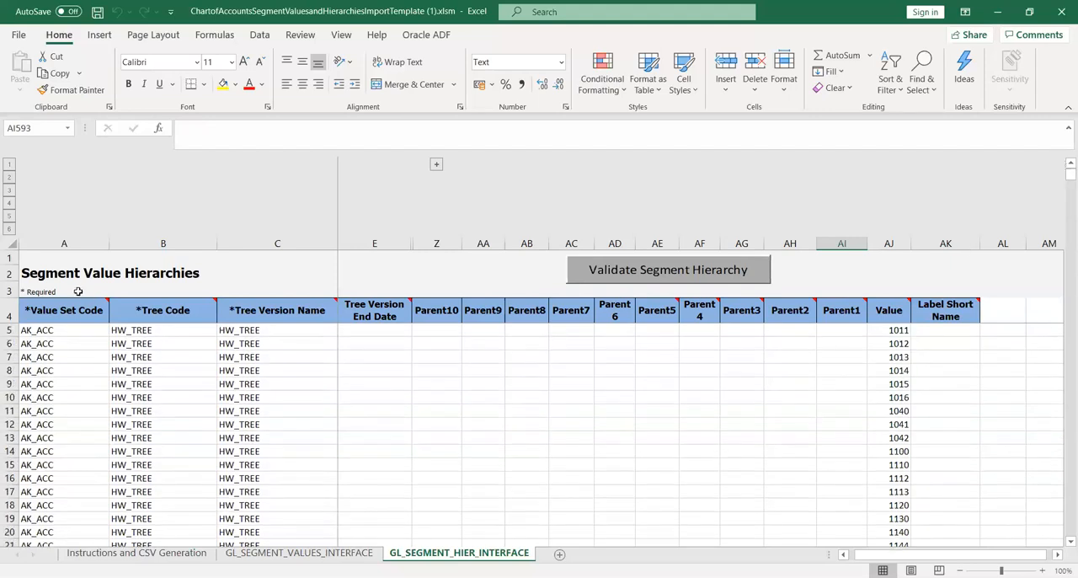
left_click(75, 335)
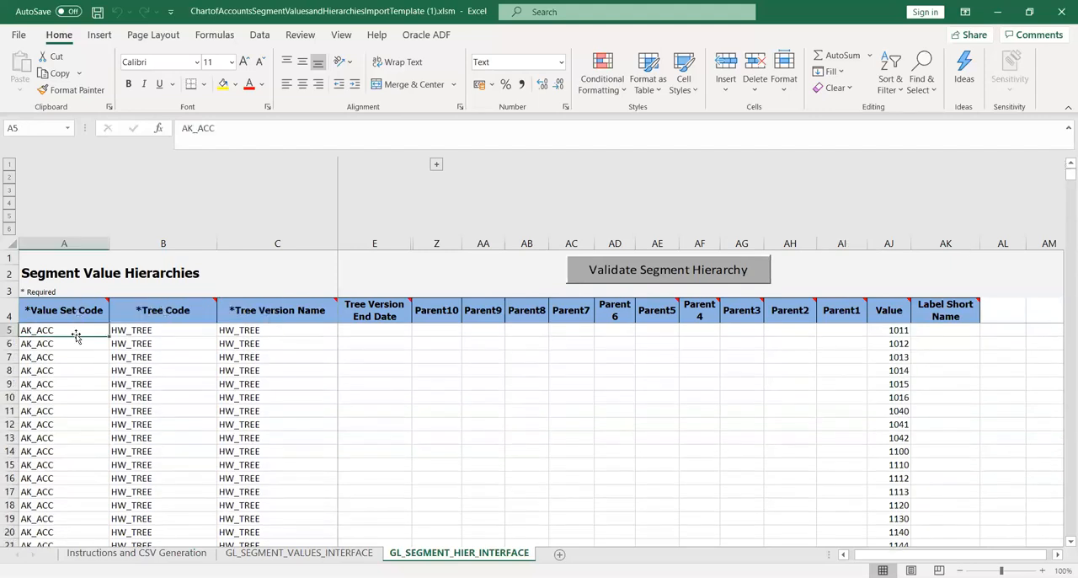
type("KK_ACC")
key("Return")
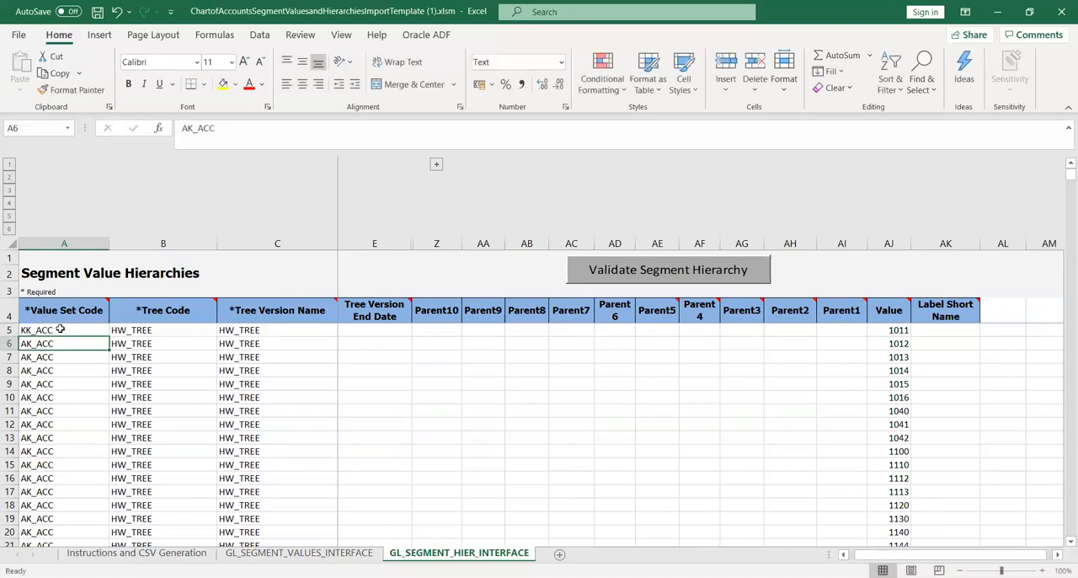
Copy KK_ACC from A5 into the Value Set Code column of all remaining hierarchy rows, A6 through A623.
left_click(61, 330)
key("ctrl+c")
key("Down")
key("shift+Down")
key("shift+Down")
key("shift+Down")
key("shift+Down")
key("shift+Down")
key("shift+Down")
key("shift+Down")
key("shift+Down")
key("shift+Down")
key("shift+Down")
key("shift+Down")
key("shift+Down")
key("shift+Down")
key("shift+Down")
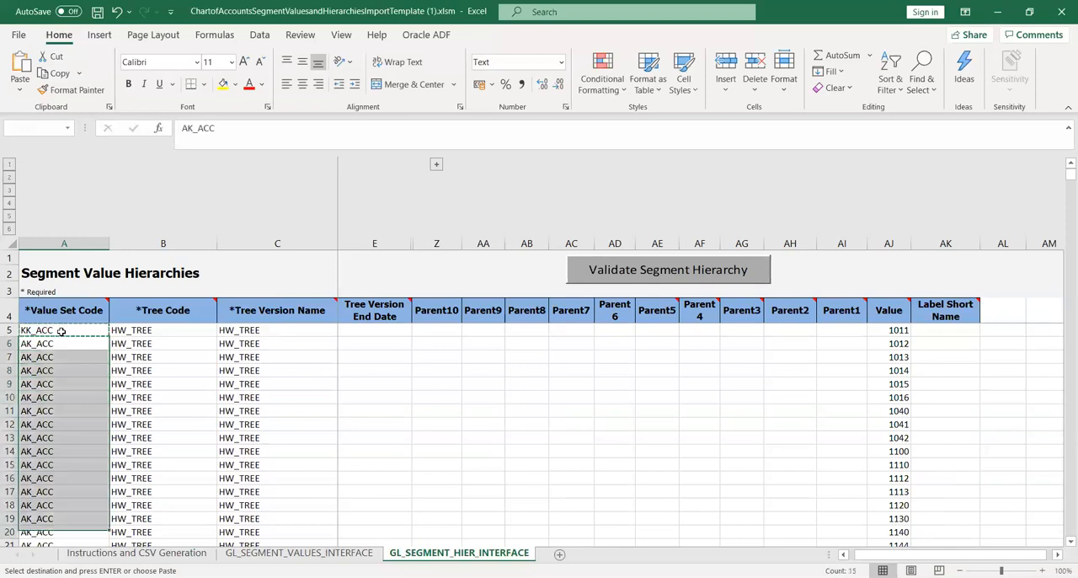
key("shift+Down")
key("shift+Down")
key("shift+Down")
key("shift+Down")
key("shift+Down")
key("shift+Down")
key("shift+Down")
key("shift+Down")
key("shift+Down")
key("shift+Down")
key("shift+Down")
key("shift+Down")
key("shift+Down")
key("shift+Down")
key("shift+Down")
key("shift+Down")
key("shift+Down")
key("shift+Down")
key("shift+Down")
key("shift+Down")
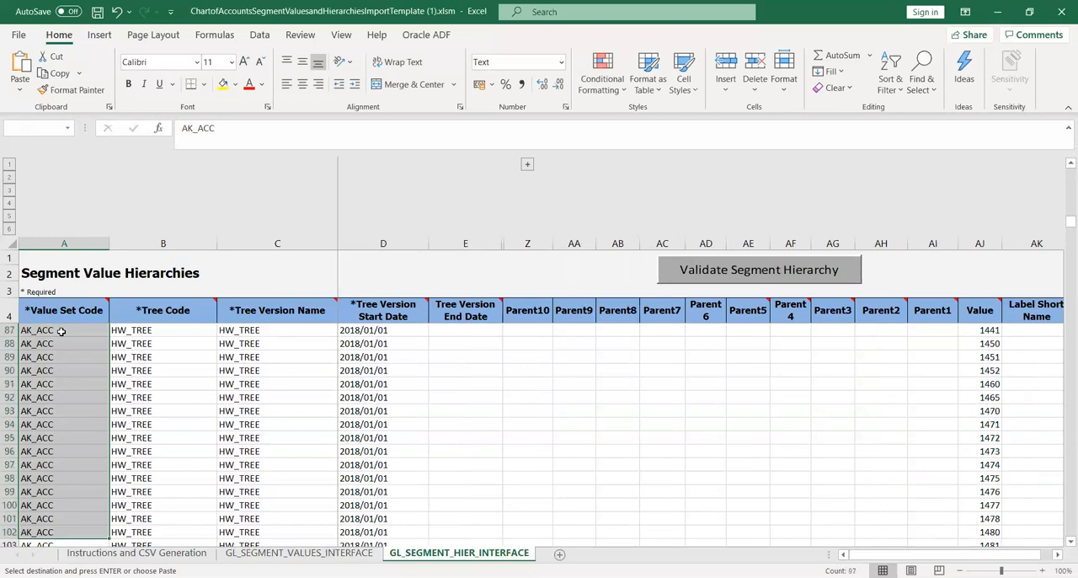
key("shift+Down")
key("shift+Down")
key("shift+Down")
key("shift+Down")
key("shift+Down")
key("shift+Down")
key("shift+Down")
key("shift+Down")
key("shift+Down")
key("shift+Down")
key("shift+Down")
key("shift+Down")
key("shift+Down")
key("shift+Down")
key("shift+Down")
key("shift+Down")
key("shift+Down")
key("shift+Down")
key("shift+Down")
key("shift+Down")
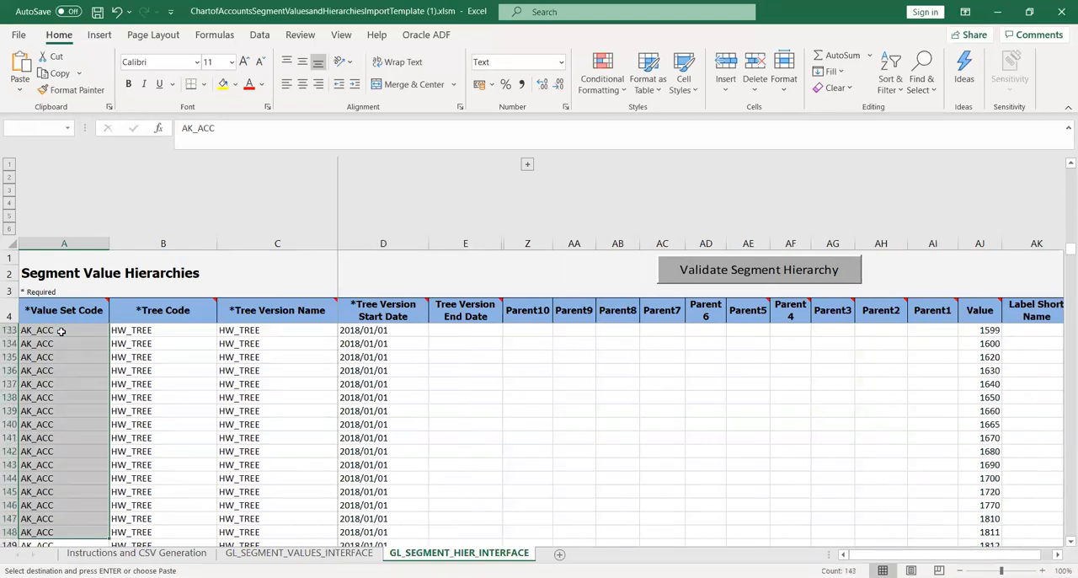
key("shift+Down")
key("shift+Down")
key("shift+Down")
key("shift+Down")
key("shift+Down")
key("shift+Down")
key("shift+Down")
key("shift+Down")
key("shift+Down")
key("shift+Down")
key("shift+Down")
key("shift+Down")
key("shift+Down")
key("shift+Down")
key("shift+Down")
key("shift+Down")
key("shift+Down")
key("shift+Down")
key("shift+Down")
key("shift+Down")
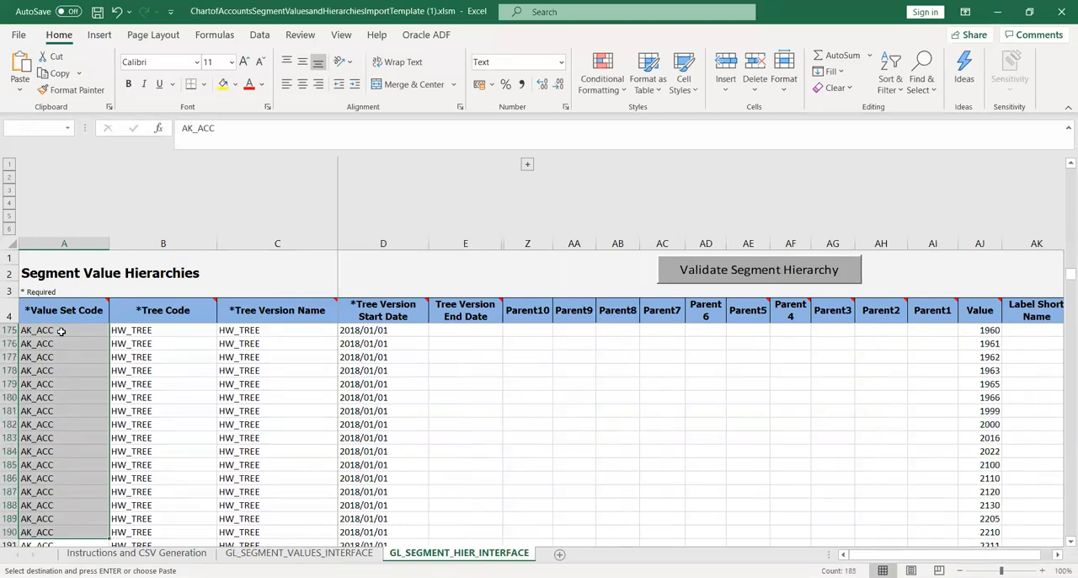
key("shift+Down")
key("shift+Down")
key("shift+Down")
key("shift+Down")
key("shift+Down")
key("shift+Down")
key("shift+Down")
key("shift+Down")
key("shift+Down")
key("shift+Down")
key("shift+Down")
key("shift+Down")
key("shift+Down")
key("shift+Down")
key("shift+Down")
key("shift+Down")
key("shift+Down")
key("shift+Down")
key("shift+Down")
key("shift+Down")
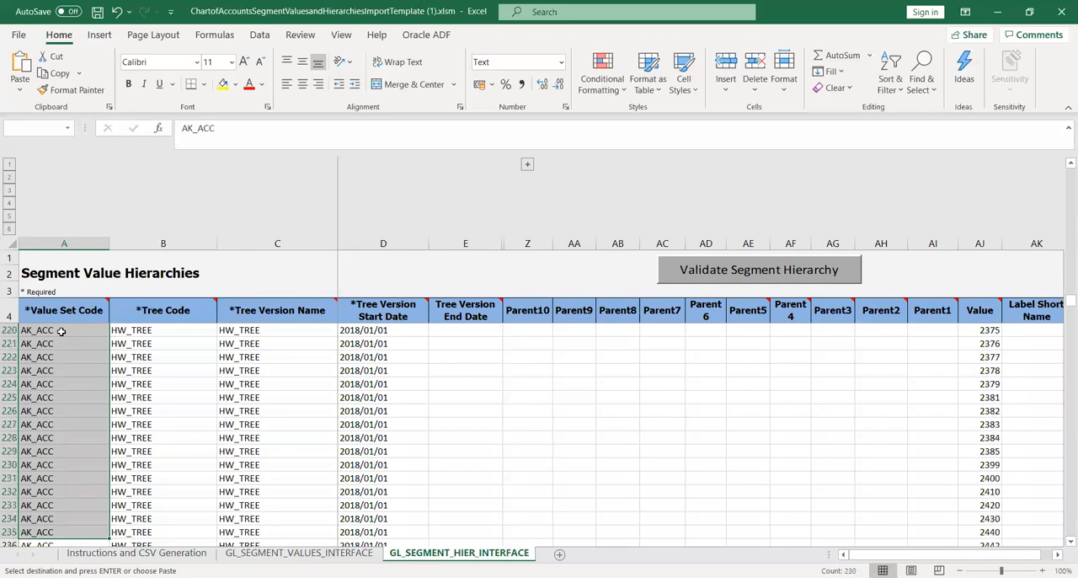
key("shift+Down")
key("shift+Down")
key("shift+Down")
key("shift+Down")
key("shift+Down")
key("shift+Down")
key("shift+Down")
key("shift+Down")
key("shift+Down")
key("shift+Down")
key("shift+Down")
key("shift+Down")
key("shift+Down")
key("shift+Down")
key("shift+Down")
key("shift+Down")
key("shift+Down")
key("shift+Down")
key("shift+Down")
key("shift+Down")
key("shift+Down")
key("shift+Down")
key("shift+Down")
key("shift+Down")
key("shift+Down")
key("shift+Down")
key("shift+Down")
key("shift+Down")
key("shift+Down")
key("shift+Down")
key("shift+Down")
key("shift+Down")
key("shift+Down")
key("shift+Down")
key("shift+Down")
key("shift+Down")
key("shift+Down")
key("shift+Down")
key("shift+Down")
key("shift+Down")
key("shift+Down")
key("shift+Down")
key("shift+Down")
key("shift+Down")
key("shift+Down")
key("shift+Down")
key("shift+Down")
key("shift+Down")
key("shift+Down")
key("shift+Down")
key("shift+Down")
key("shift+Down")
key("shift+Down")
key("shift+Down")
key("shift+Down")
key("shift+Down")
key("shift+Down")
key("shift+Down")
key("shift+Down")
key("shift+Down")
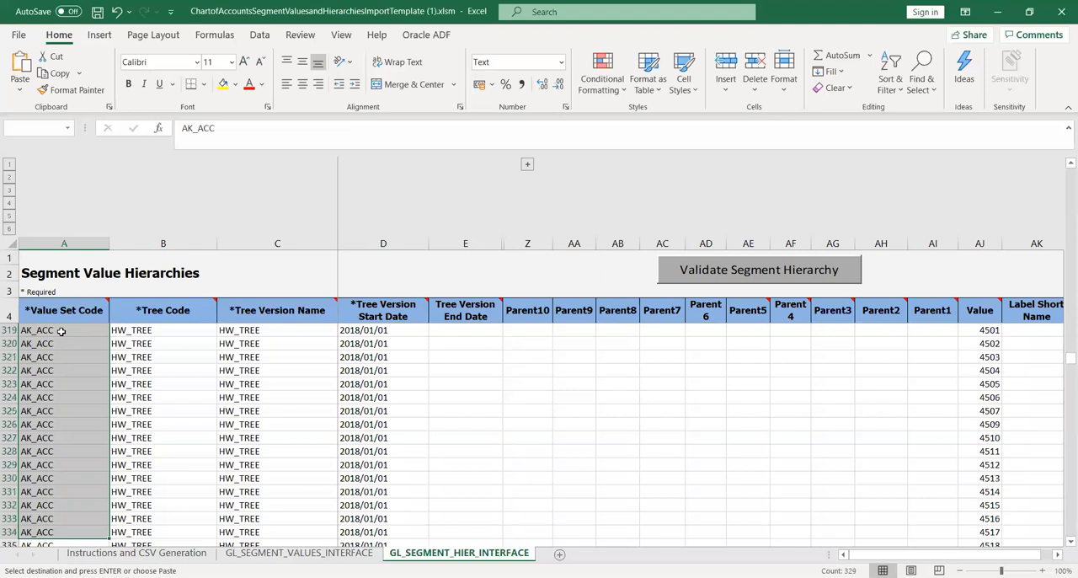
key("shift+Down")
key("shift+Down")
key("shift+Down")
key("shift+Down")
key("shift+Down")
key("shift+Down")
key("shift+Down")
key("shift+Down")
key("shift+Down")
key("shift+Down")
key("shift+Down")
key("shift+Down")
key("shift+Down")
key("shift+Down")
key("shift+Down")
key("shift+Down")
key("shift+Down")
key("shift+Down")
key("shift+Down")
key("shift+Down")
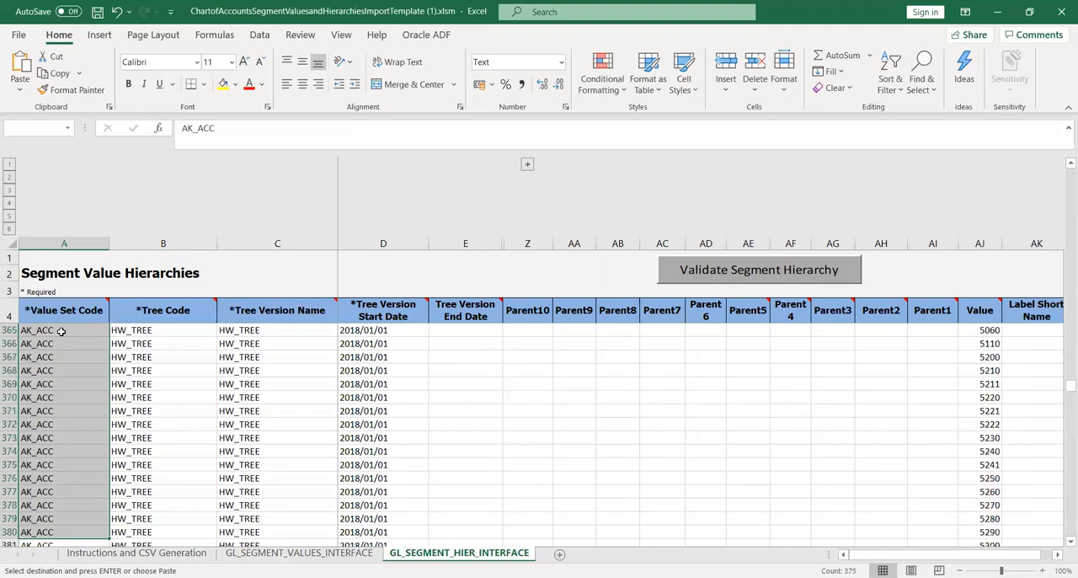
key("shift+Down")
key("shift+Down")
key("shift+Down")
key("shift+Down")
key("shift+Down")
key("shift+Down")
key("shift+Down")
key("shift+Down")
key("shift+Down")
key("shift+Down")
key("shift+Down")
key("shift+Down")
key("shift+Down")
key("shift+Down")
key("shift+Down")
key("shift+Down")
key("shift+Down")
key("shift+Down")
key("shift+Down")
key("shift+Down")
key("shift+Down")
key("shift+Down")
key("shift+Down")
key("shift+Down")
key("shift+Down")
key("shift+Down")
key("shift+Down")
key("shift+Down")
key("shift+Down")
key("shift+Down")
key("shift+Down")
key("shift+Down")
key("shift+Down")
key("shift+Down")
key("shift+Down")
key("shift+Down")
key("shift+Down")
key("shift+Down")
key("shift+Down")
key("shift+Down")
key("shift+Down")
key("shift+Down")
key("shift+Down")
key("shift+Down")
key("shift+Down")
key("shift+Down")
key("shift+Down")
key("shift+Down")
key("shift+Down")
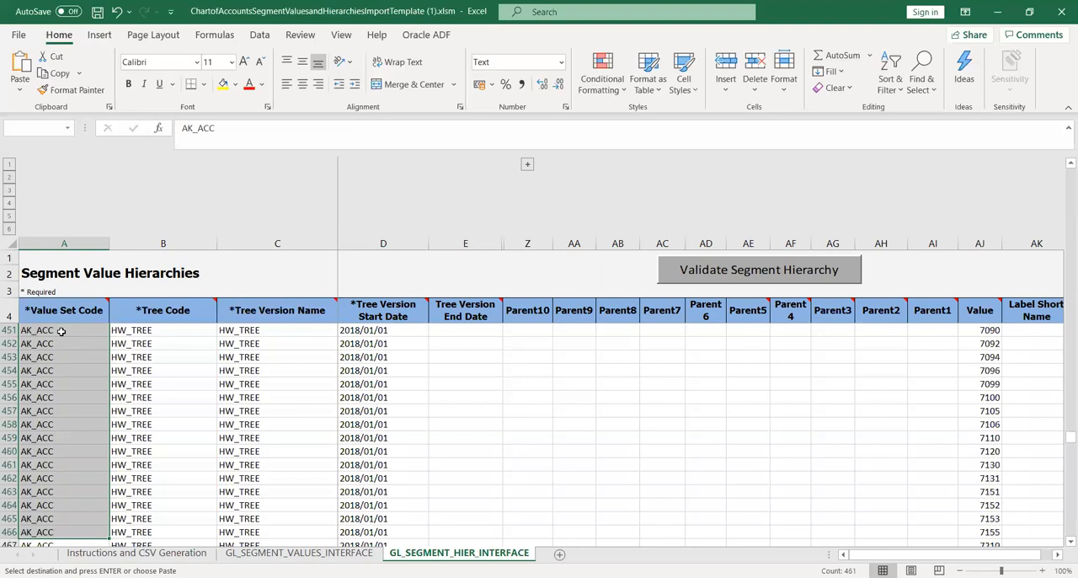
key("shift+Down")
key("shift+Down")
key("shift+Down")
key("shift+Down")
key("shift+Down")
key("shift+Down")
key("shift+Down")
key("shift+Down")
key("shift+Down")
key("shift+Down")
key("shift+Down")
key("shift+Down")
key("shift+Down")
key("shift+Down")
key("shift+Down")
key("shift+Down")
key("shift+Down")
key("shift+Down")
key("shift+Down")
key("shift+Down")
key("shift+Down")
key("shift+Down")
key("shift+Down")
key("shift+Down")
key("shift+Down")
key("shift+Down")
key("shift+Down")
key("shift+Down")
key("shift+Down")
key("shift+Down")
key("shift+Down")
key("shift+Down")
key("shift+Down")
key("shift+Down")
key("shift+Down")
key("shift+Down")
key("shift+Down")
key("shift+Down")
key("shift+Down")
key("shift+Down")
key("shift+Down")
key("shift+Down")
key("shift+Down")
key("shift+Down")
key("shift+Down")
key("shift+Down")
key("shift+Down")
key("shift+Down")
key("shift+Down")
key("shift+Down")
key("shift+Down")
key("shift+Down")
key("shift+Down")
key("shift+Down")
key("shift+Down")
key("shift+Down")
key("shift+Down")
key("shift+Down")
key("shift+Down")
key("shift+Down")
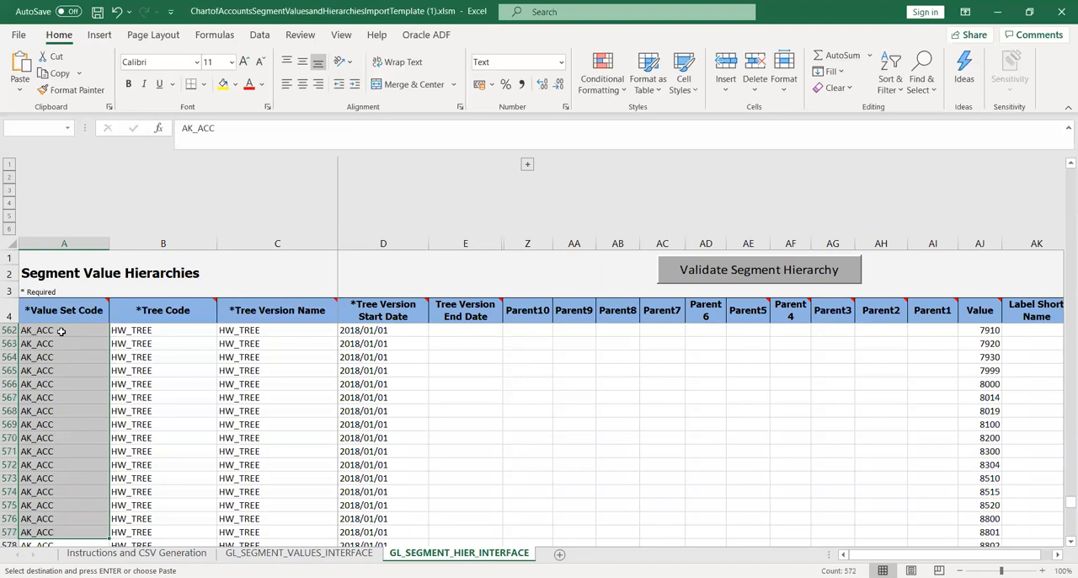
key("shift+Down")
key("shift+Down")
key("shift+Down")
key("shift+Down")
key("shift+Down")
key("shift+Down")
key("shift+Down")
key("shift+Down")
key("shift+Down")
key("shift+Down")
key("shift+Down")
key("shift+Down")
key("shift+Down")
key("shift+Down")
key("shift+Down")
key("shift+Down")
key("shift+Down")
key("shift+Down")
key("shift+Down")
key("shift+Down")
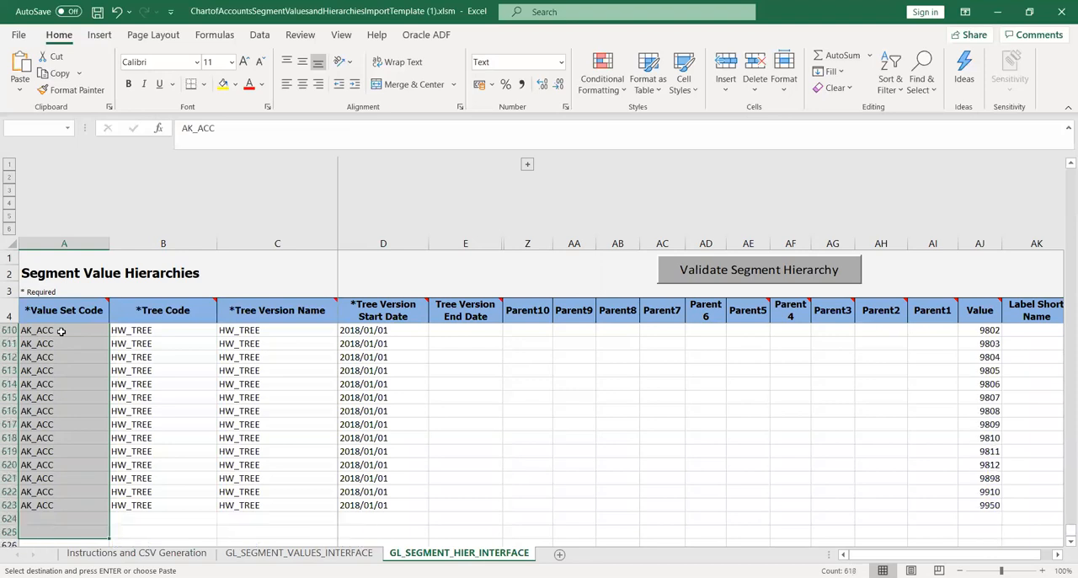
key("shift+Up")
key("shift+Up")
key("shift+Up")
key("shift+Up")
key("shift+Up")
key("shift+Up")
key("shift+Up")
key("shift+Up")
key("shift+Up")
key("shift+Up")
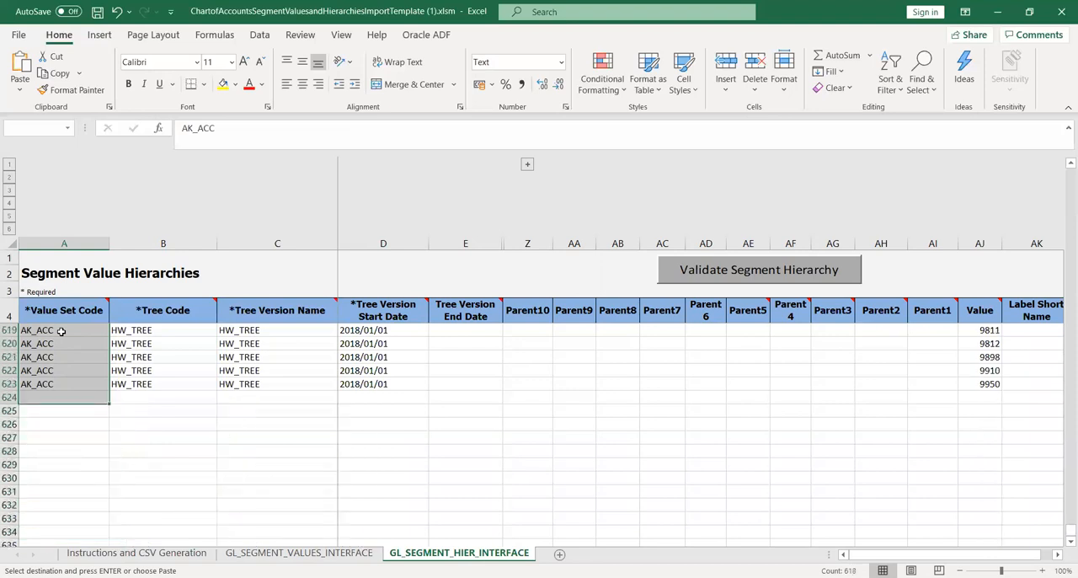
left_click(179, 368)
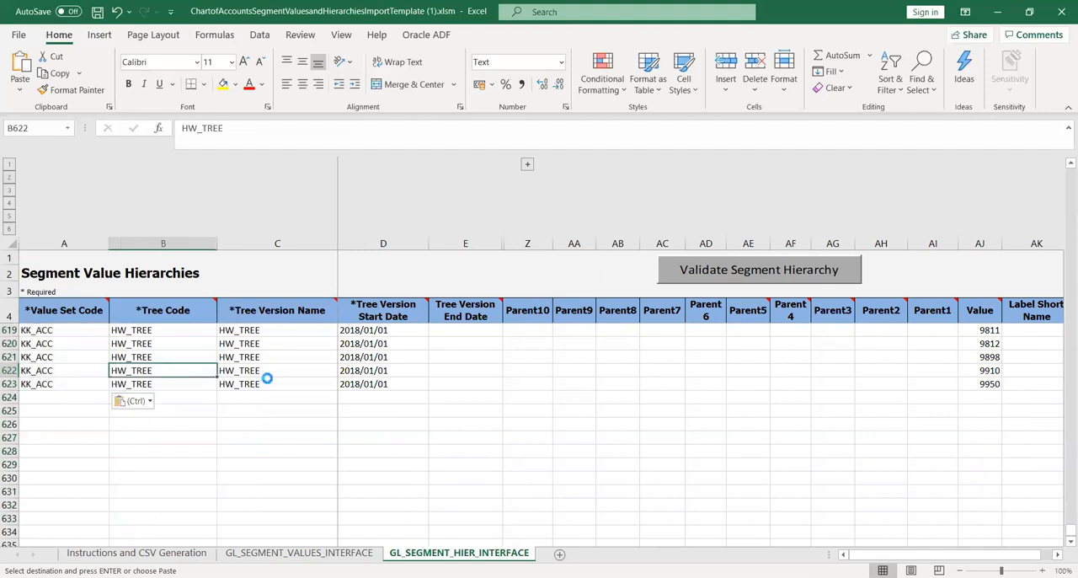
key("Escape")
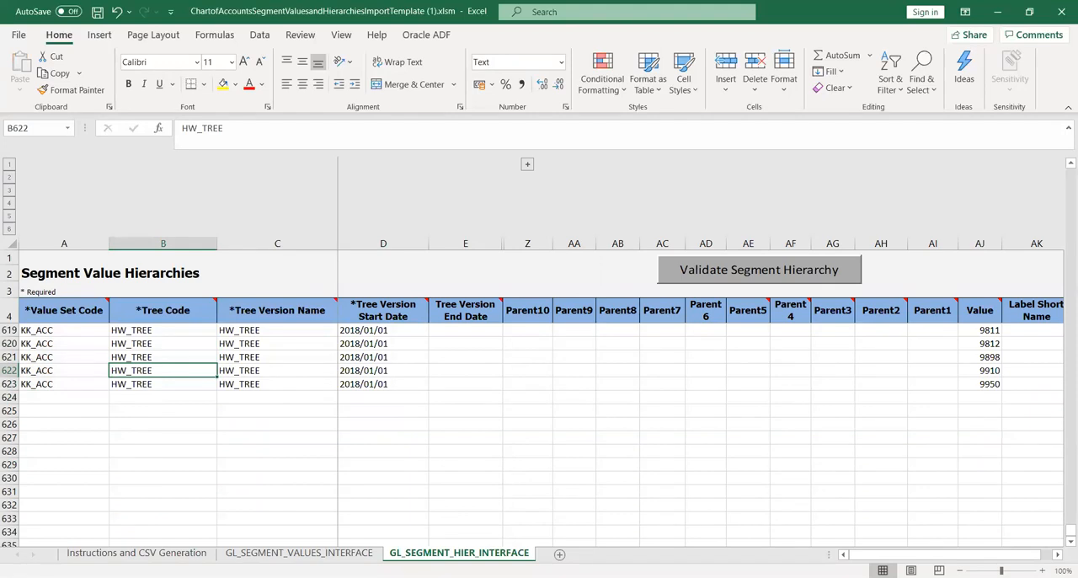
Switch to Oracle Fusion in the browser and choose Accounting Flexfield Hierarchy (GL_ACCT_FLEX) as the tree structure for KK_TREE.
key("alt+Tab")
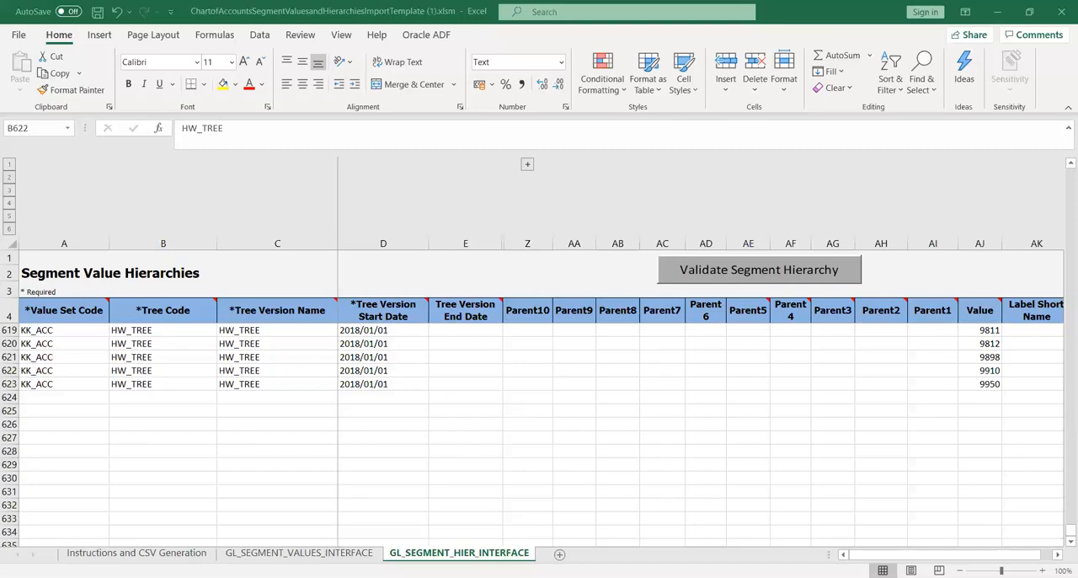
key("alt+Tab")
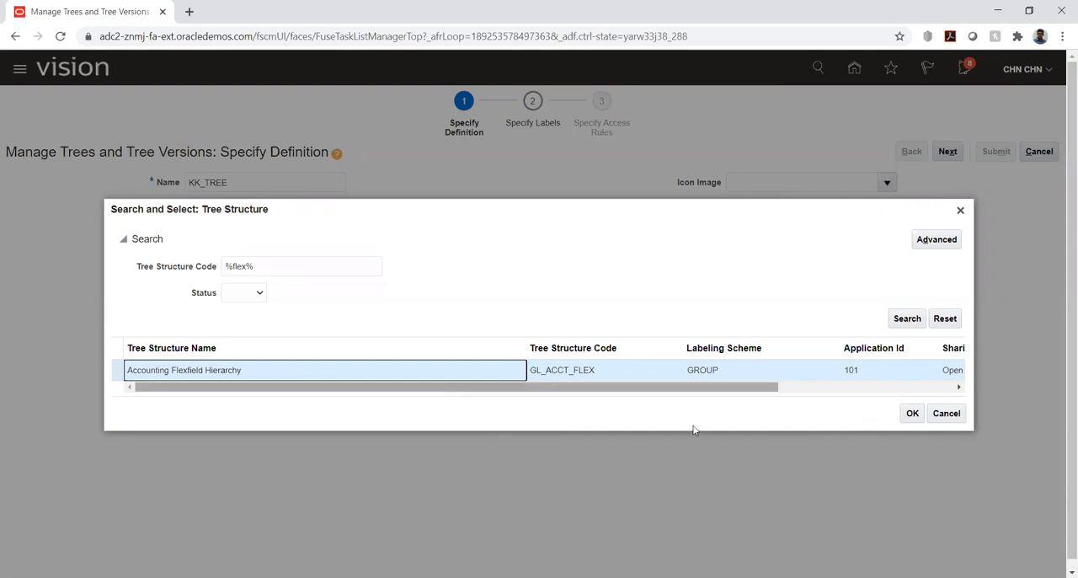
left_click(910, 413)
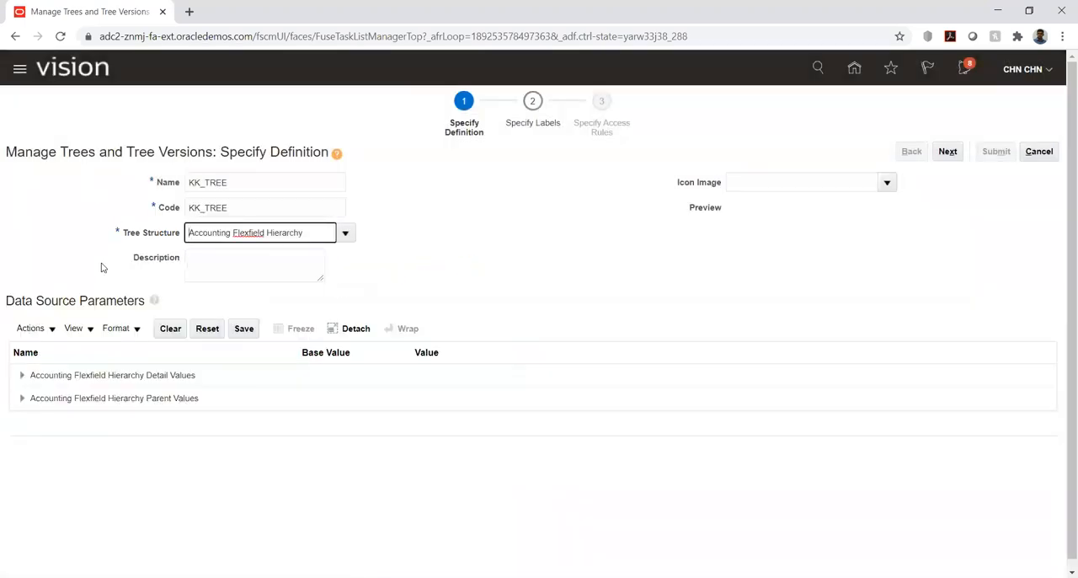
Set Bind_ValueSetCode to KK_ACC under the Accounting Flexfield Hierarchy Detail Values.
left_click(20, 376)
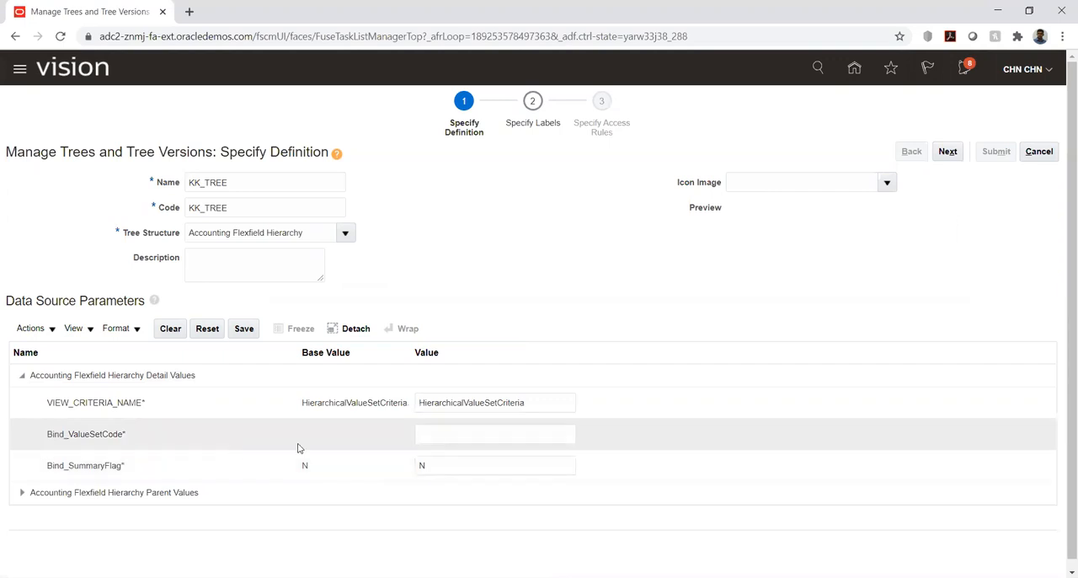
left_click(471, 435)
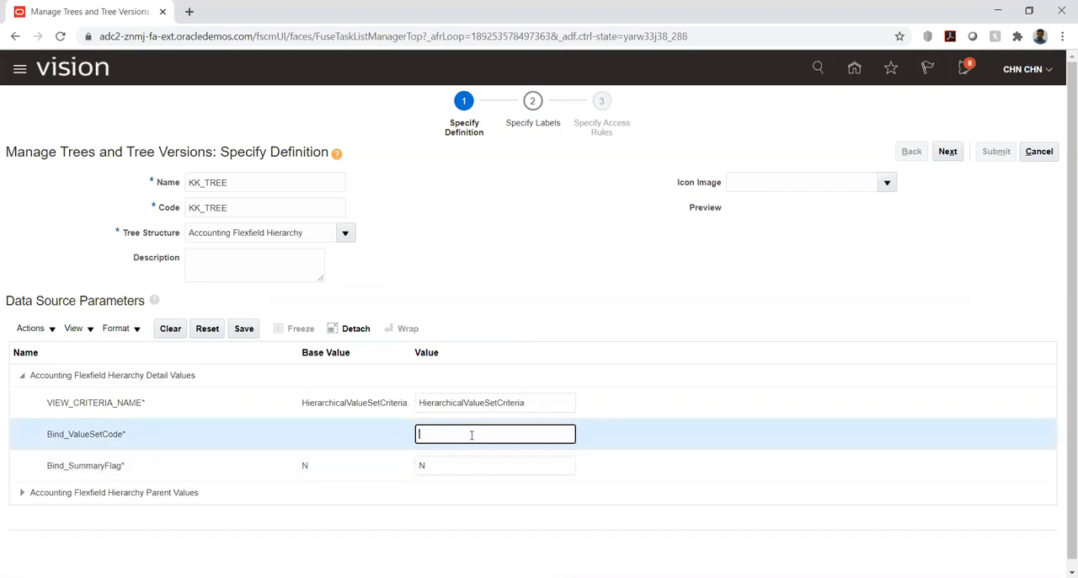
type("KK_ACC")
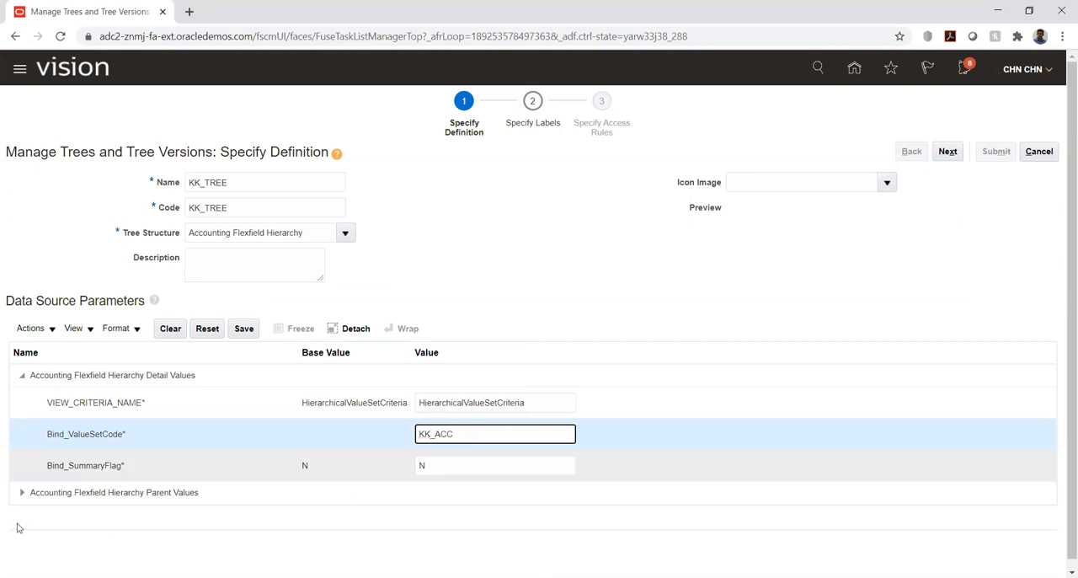
Set Bind_ValueSetCode to KK_ACC under the Accounting Flexfield Hierarchy Parent Values and save the data source parameters.
left_click(22, 494)
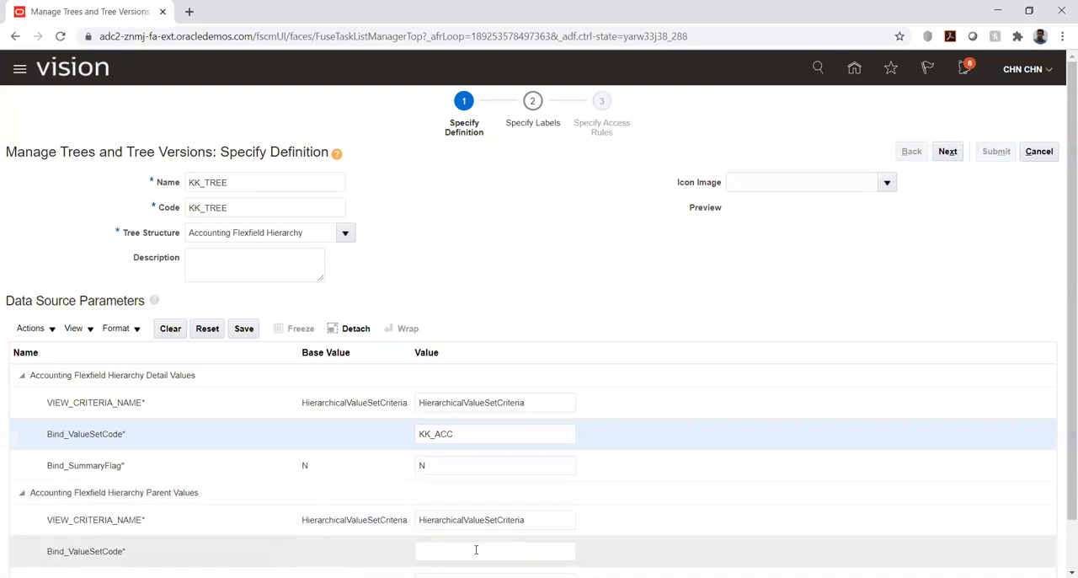
left_click(475, 549)
type("KK")
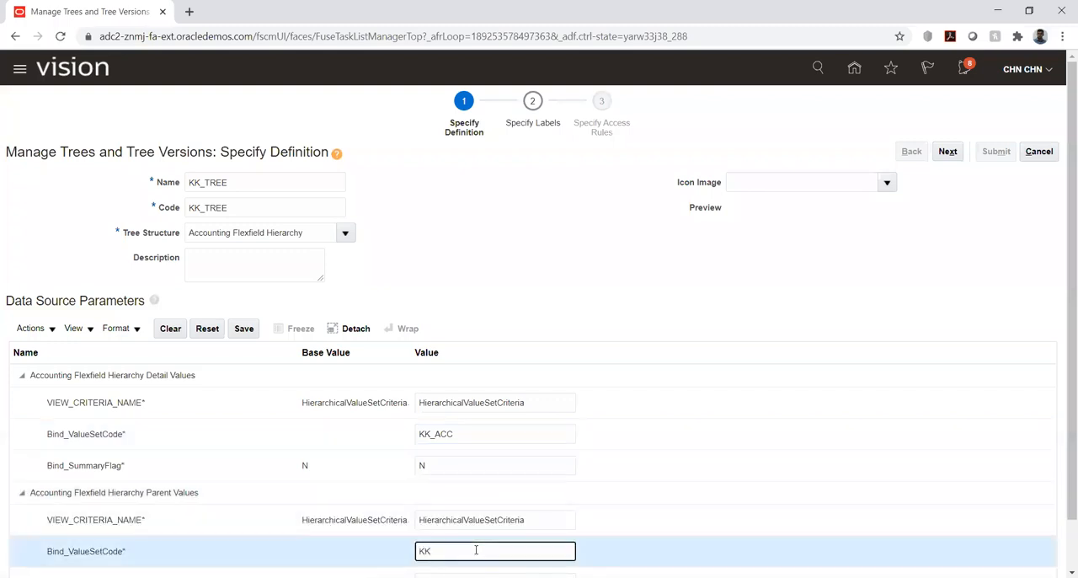
type("_ACC")
left_click(244, 330)
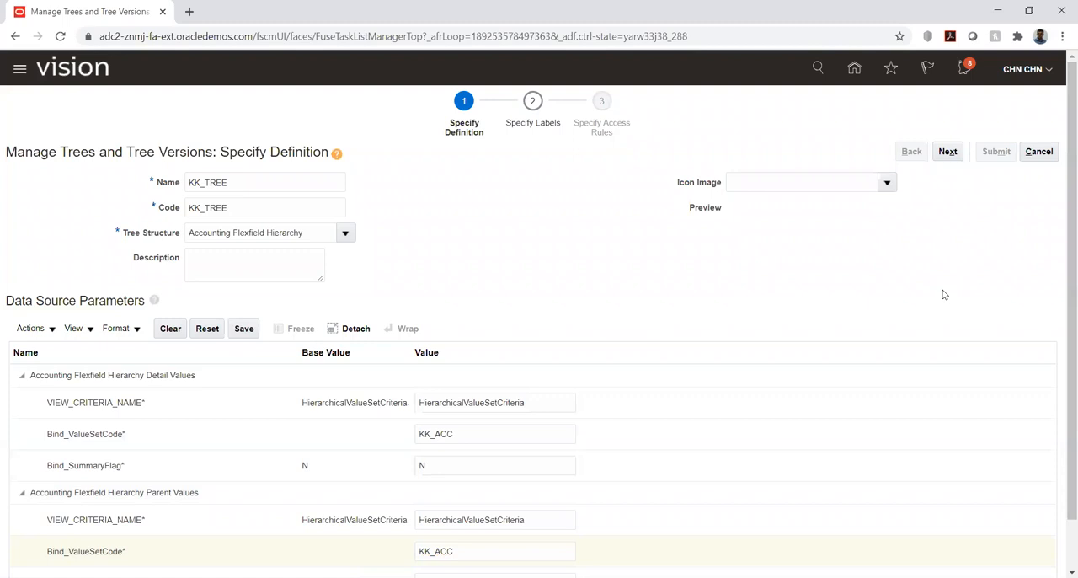
Advance KK_TREE through the labels and access rules stages without adding anything, and submit the tree.
left_click(947, 151)
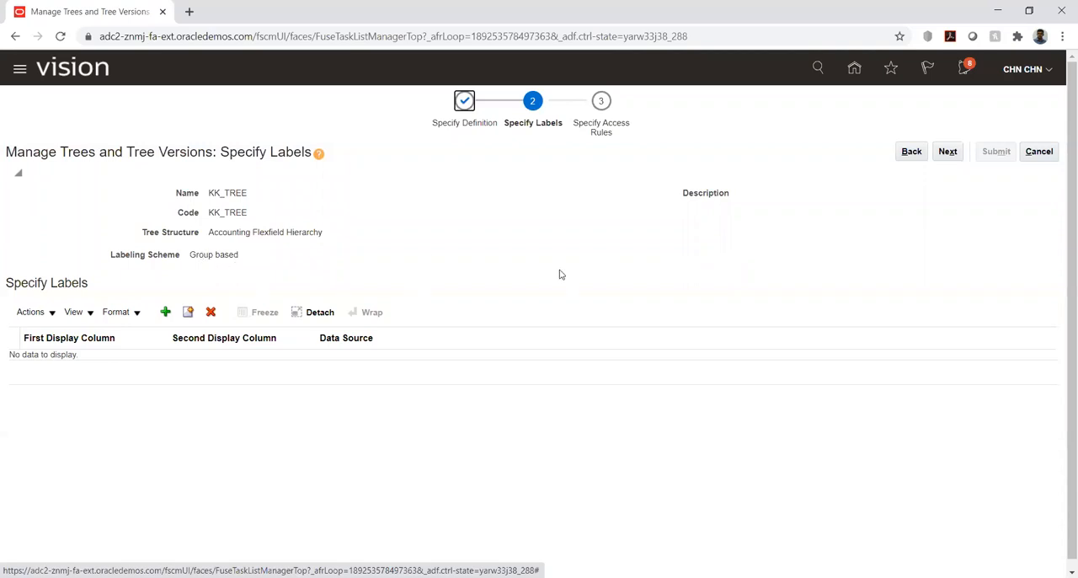
left_click(948, 150)
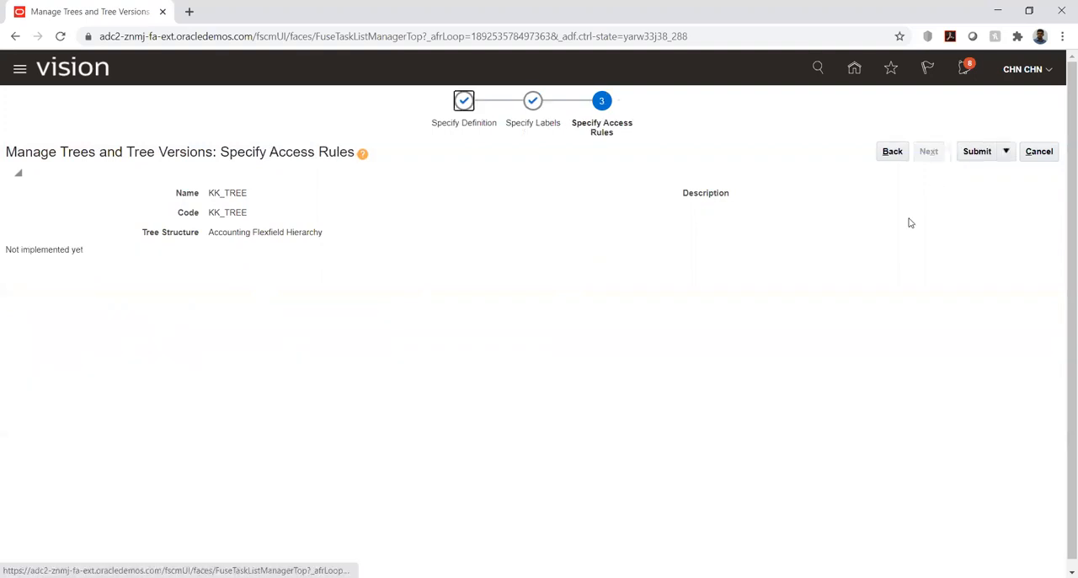
left_click(978, 155)
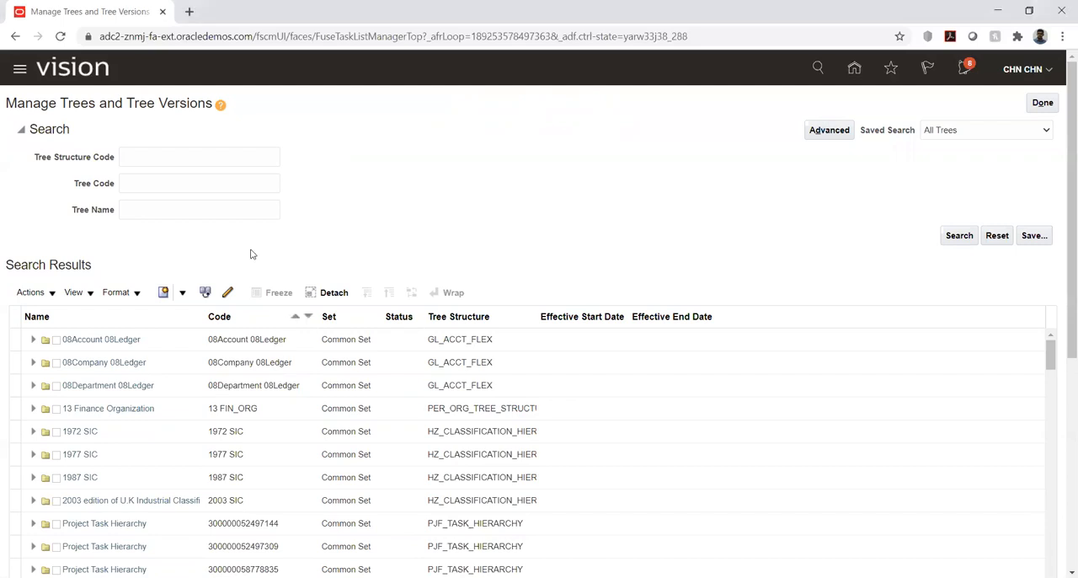
Search the trees and tree versions using KK_TREE as the tree structure code.
left_click(185, 157)
type("KK_TREE")
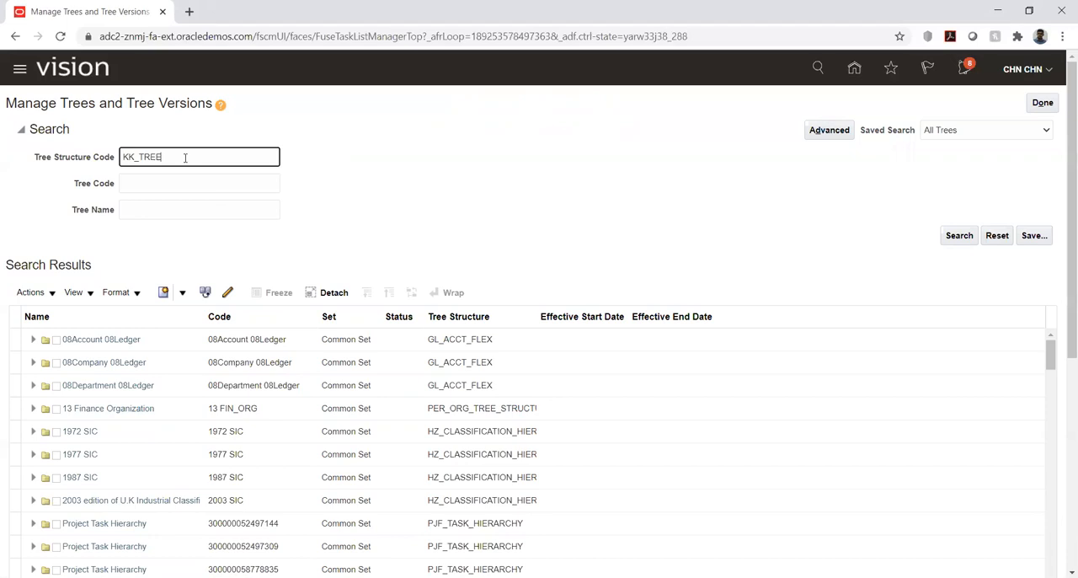
key("Return")
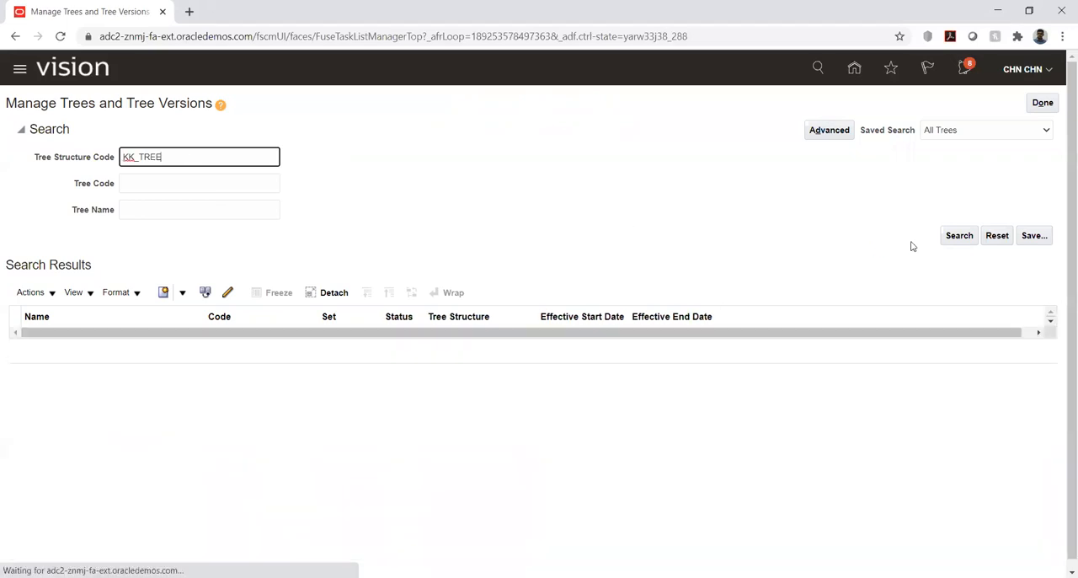
Clear the tree structure code and search the trees and tree versions using KK_TREE as the tree code.
double_click(219, 158)
key("BackSpace")
left_click(182, 181)
type("KK_TREE")
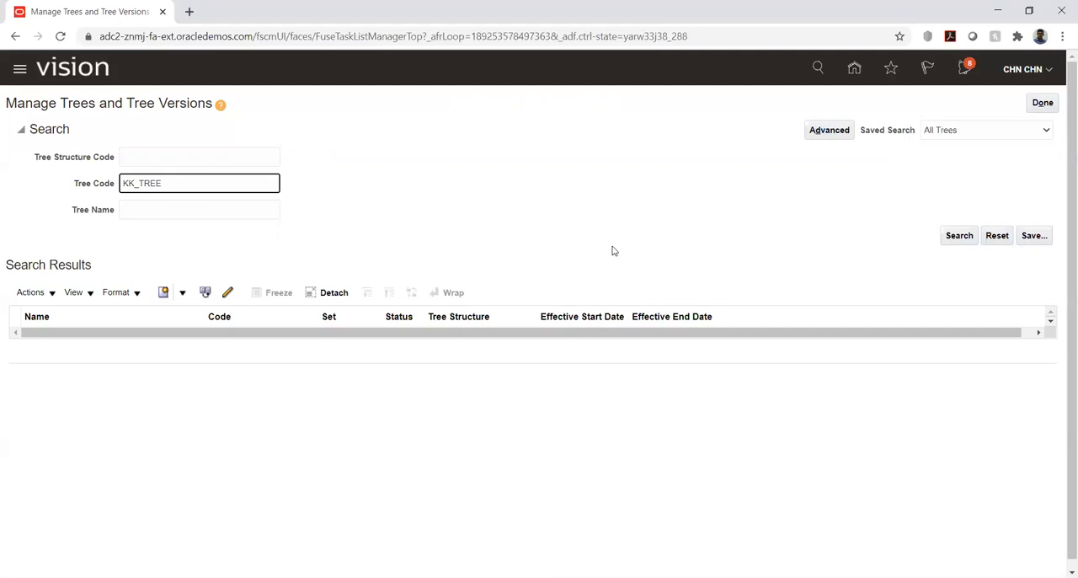
left_click(952, 240)
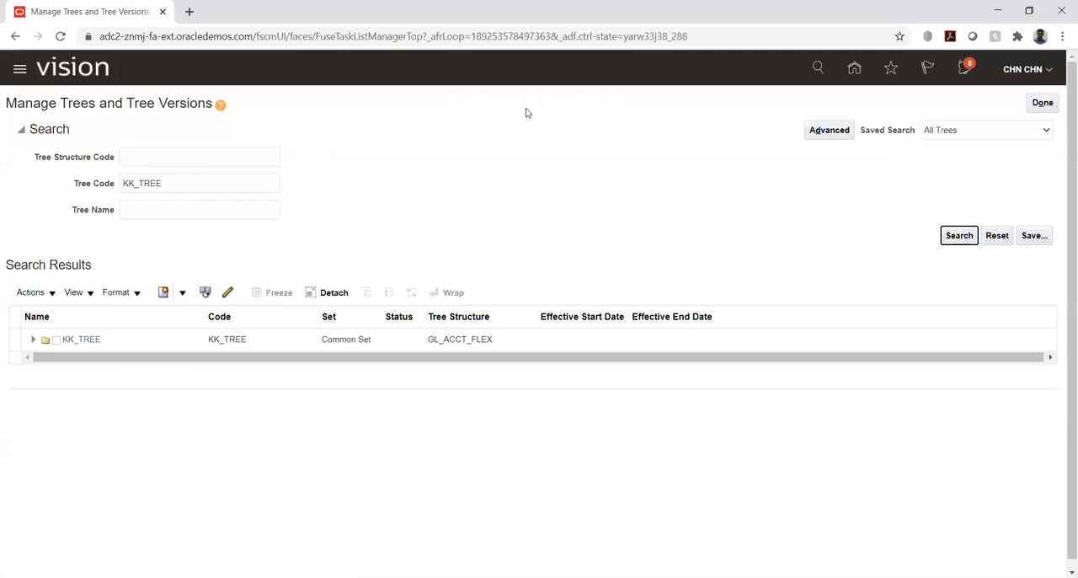
Switch to the Excel import template and fill Tree Code and Tree Version Name with KK_TREE from row 5 through row 623.
key("alt+Tab")
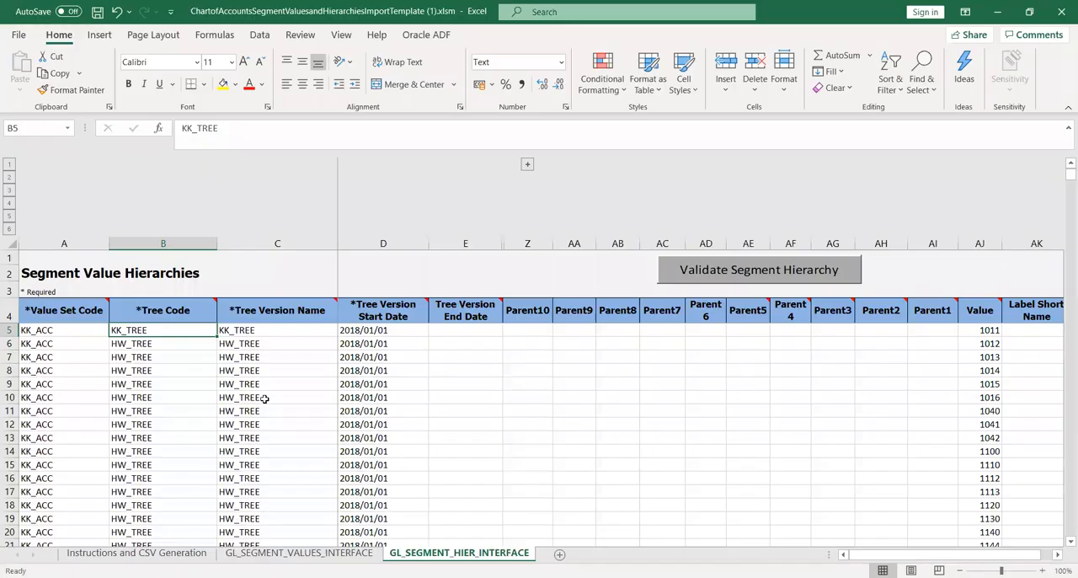
left_click(168, 373)
left_click(147, 327)
key("ctrl+c")
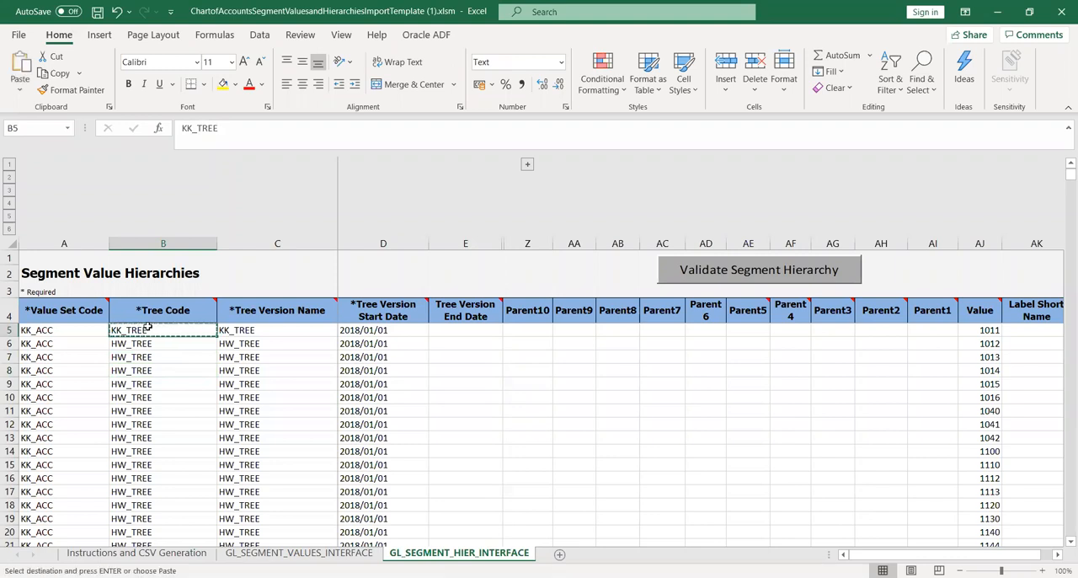
key("shift+Right")
key("ctrl+v")
key("ctrl+c")
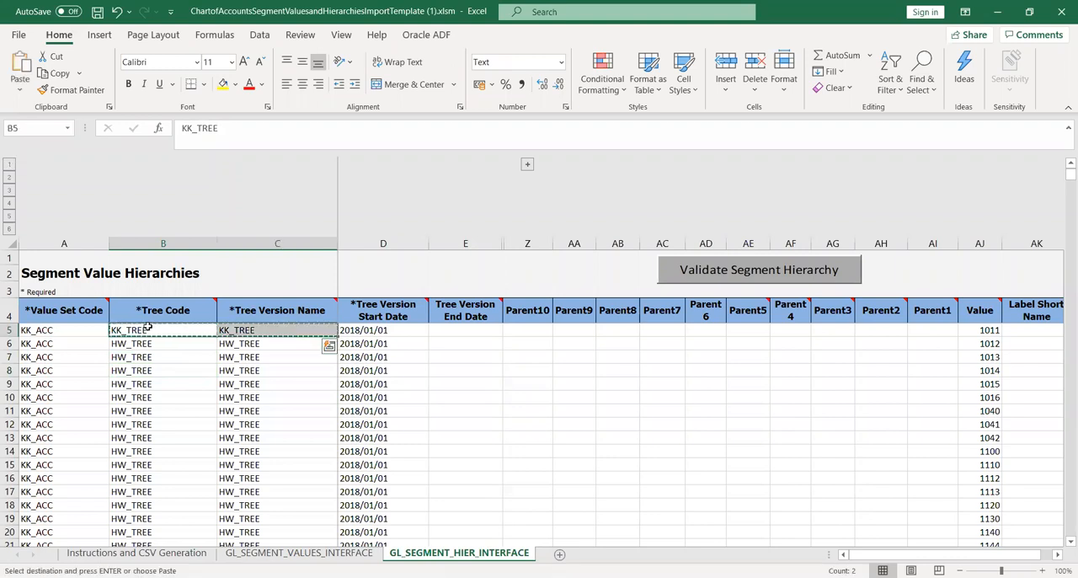
key("Down")
key("shift+Down")
key("shift+Down")
key("shift+Down")
key("shift+Down")
key("shift+Down")
key("shift+Down")
key("shift+Down")
key("shift+Down")
key("shift+Down")
key("shift+Down")
key("shift+Down")
key("shift+Down")
key("shift+Down")
key("shift+Down")
key("shift+Down")
key("shift+Down")
key("shift+Down")
key("shift+Down")
key("shift+Down")
key("shift+Down")
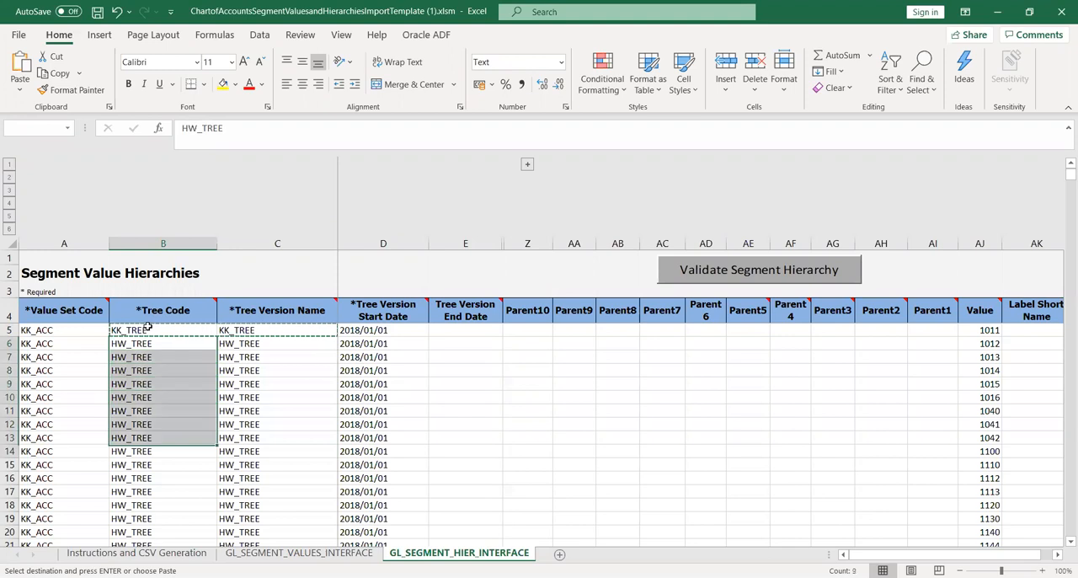
key("shift+Down")
key("shift+Down")
key("shift+Down")
key("shift+Down")
key("shift+Down")
key("shift+Down")
key("shift+Down")
key("shift+Down")
key("shift+Down")
key("shift+Down")
key("shift+Down")
key("shift+Down")
key("shift+Down")
key("shift+Down")
key("shift+Down")
key("shift+Down")
key("shift+Down")
key("shift+Down")
key("shift+Down")
key("shift+Down")
key("shift+Down")
key("shift+Down")
key("shift+Down")
key("shift+Down")
key("shift+Down")
key("shift+Down")
key("shift+Down")
key("shift+Down")
key("shift+Down")
key("shift+Down")
key("shift+Down")
key("shift+Down")
key("shift+Down")
key("shift+Down")
key("shift+Down")
key("shift+Down")
key("shift+Down")
key("shift+Down")
key("shift+Down")
key("shift+Down")
key("shift+Down")
key("shift+Down")
key("shift+Down")
key("shift+Down")
key("shift+Down")
key("shift+Down")
key("shift+Down")
key("shift+Down")
key("shift+Down")
key("shift+Down")
key("shift+Down")
key("shift+Down")
key("shift+Down")
key("shift+Down")
key("shift+Down")
key("shift+Down")
key("shift+Down")
key("shift+Down")
key("shift+Down")
key("shift+Down")
key("shift+Down")
key("shift+Down")
key("shift+Down")
key("shift+Down")
key("shift+Down")
key("shift+Down")
key("shift+Down")
key("shift+Down")
key("shift+Down")
key("shift+Down")
key("shift+Down")
key("shift+Down")
key("shift+Down")
key("shift+Down")
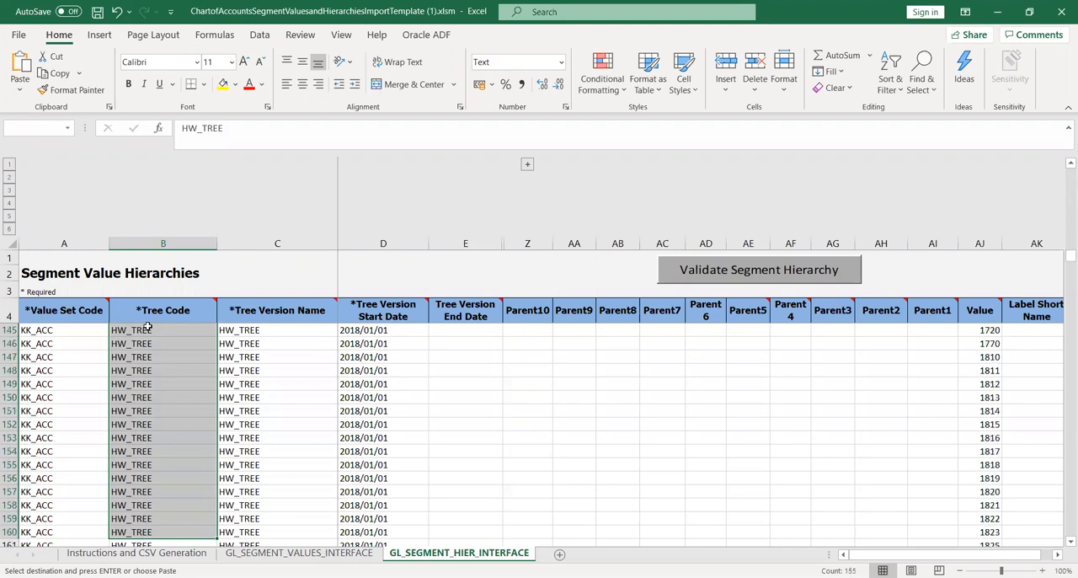
key("shift+Down")
key("shift+Down")
key("shift+Down")
key("shift+Down")
key("shift+Down")
key("shift+Down")
key("shift+Down")
key("shift+Down")
key("shift+Down")
key("shift+Down")
key("shift+Down")
key("shift+Down")
key("shift+Down")
key("shift+Down")
key("shift+Down")
key("shift+Down")
key("shift+Down")
key("shift+Down")
key("shift+Down")
key("shift+Down")
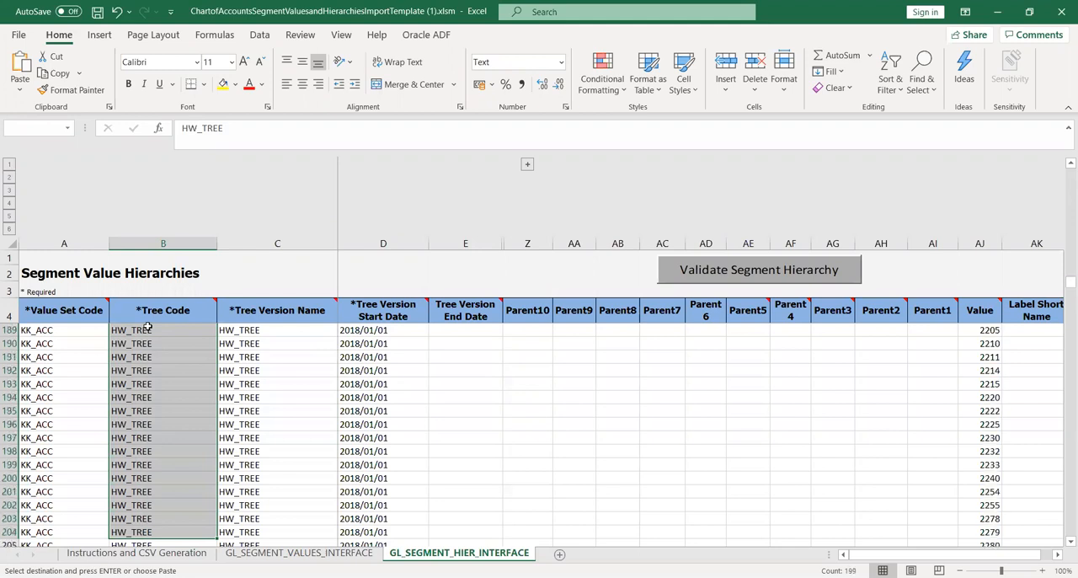
key("shift+Down")
key("shift+Down")
key("shift+Down")
key("shift+Down")
key("shift+Down")
key("shift+Down")
key("shift+Down")
key("shift+Down")
key("shift+Down")
key("shift+Down")
key("shift+Down")
key("shift+Down")
key("shift+Down")
key("shift+Down")
key("shift+Down")
key("shift+Down")
key("shift+Down")
key("shift+Down")
key("shift+Down")
key("shift+Down")
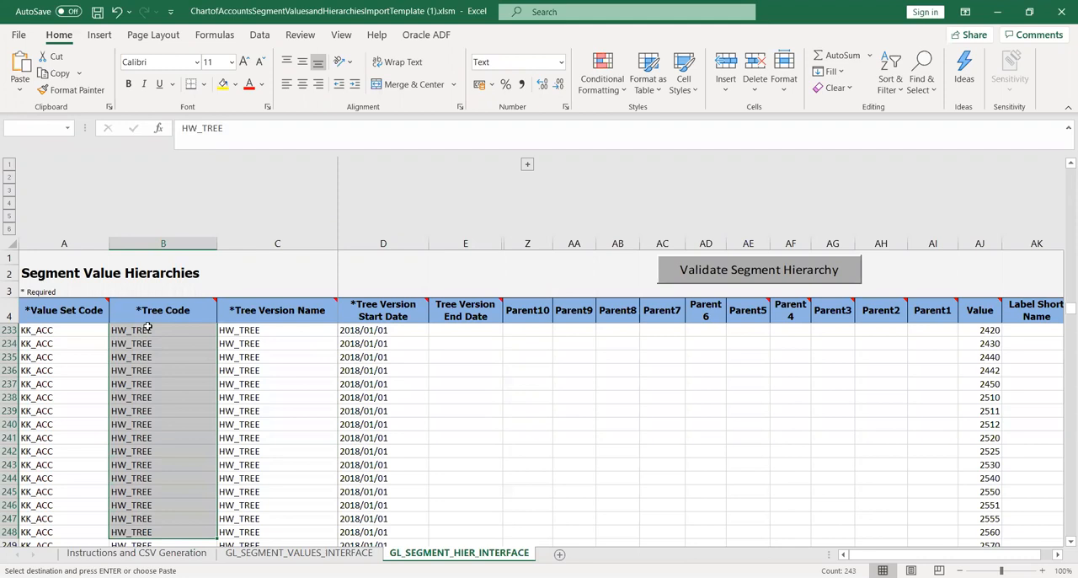
key("shift+Down")
key("shift+Down")
key("shift+Down")
key("shift+Down")
key("shift+Down")
key("shift+Down")
key("shift+Down")
key("shift+Down")
key("shift+Down")
key("shift+Down")
key("shift+Down")
key("shift+Down")
key("shift+Down")
key("shift+Down")
key("shift+Down")
key("shift+Down")
key("shift+Down")
key("shift+Down")
key("shift+Down")
key("shift+Down")
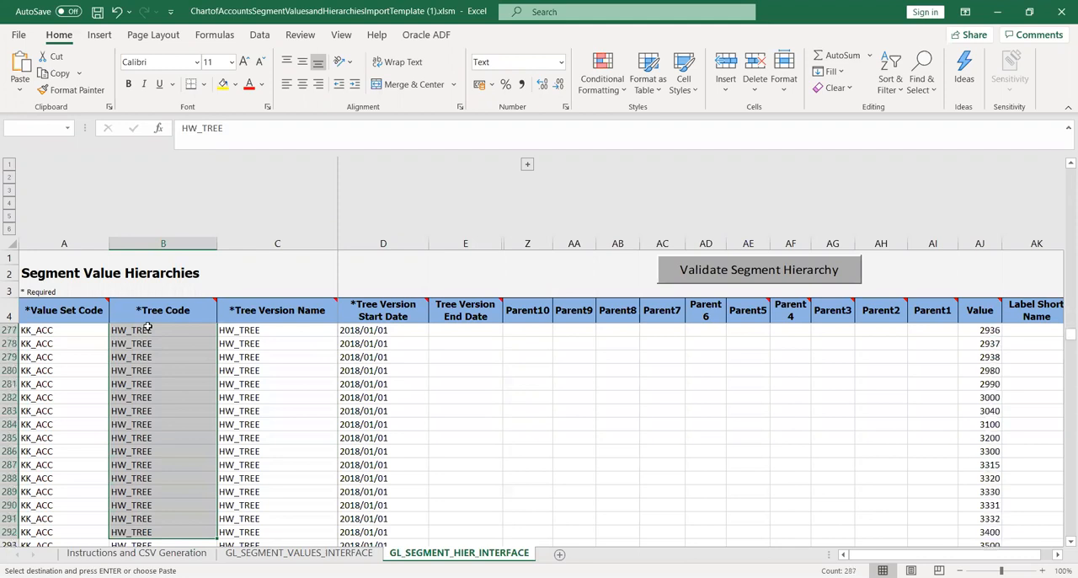
key("shift+Down")
key("shift+Down")
key("shift+Down")
key("shift+Down")
key("shift+Down")
key("shift+Down")
key("shift+Down")
key("shift+Down")
key("shift+Down")
key("shift+Down")
key("shift+Down")
key("shift+Down")
key("shift+Down")
key("shift+Down")
key("shift+Down")
key("shift+Down")
key("shift+Down")
key("shift+Down")
key("shift+Down")
key("shift+Down")
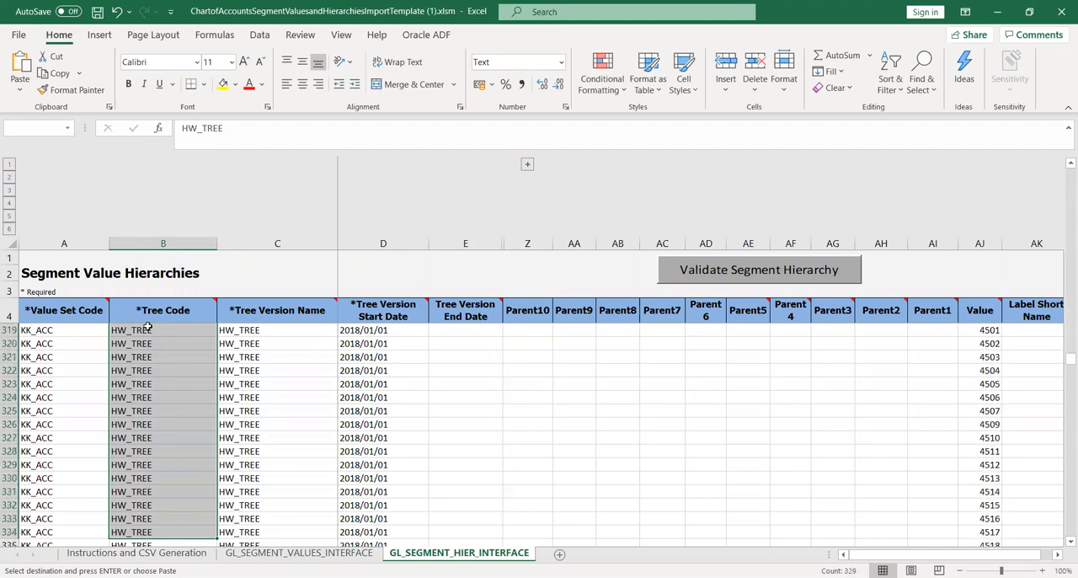
key("shift+Down")
key("shift+Down")
key("shift+Down")
key("shift+Down")
key("shift+Down")
key("shift+Down")
key("shift+Down")
key("shift+Down")
key("shift+Down")
key("shift+Down")
key("shift+Down")
key("shift+Down")
key("shift+Down")
key("shift+Down")
key("shift+Down")
key("shift+Down")
key("shift+Down")
key("shift+Down")
key("shift+Down")
key("shift+Down")
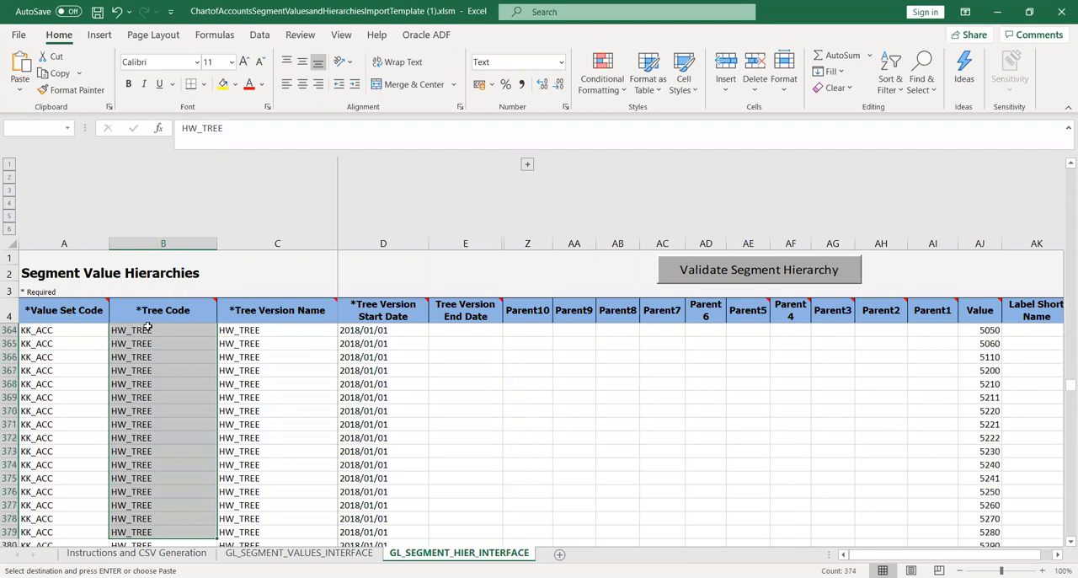
key("shift+Down")
key("shift+Down")
key("shift+Down")
key("shift+Down")
key("shift+Down")
key("shift+Down")
key("shift+Down")
key("shift+Down")
key("shift+Down")
key("shift+Down")
key("shift+Down")
key("shift+Down")
key("shift+Down")
key("shift+Down")
key("shift+Down")
key("shift+Down")
key("shift+Down")
key("shift+Down")
key("shift+Down")
key("shift+Down")
key("shift+Down")
key("shift+Down")
key("shift+Down")
key("shift+Down")
key("shift+Down")
key("shift+Down")
key("shift+Down")
key("shift+Down")
key("shift+Down")
key("shift+Down")
key("shift+Down")
key("shift+Down")
key("shift+Down")
key("shift+Down")
key("shift+Down")
key("shift+Down")
key("shift+Down")
key("shift+Down")
key("shift+Down")
key("shift+Down")
key("shift+Down")
key("shift+Down")
key("shift+Down")
key("shift+Down")
key("shift+Down")
key("shift+Down")
key("shift+Down")
key("shift+Down")
key("shift+Down")
key("shift+Down")
key("shift+Down")
key("shift+Down")
key("shift+Down")
key("shift+Down")
key("shift+Down")
key("shift+Down")
key("shift+Down")
key("shift+Down")
key("shift+Down")
key("shift+Down")
key("shift+Down")
key("shift+Down")
key("shift+Down")
key("shift+Down")
key("shift+Down")
key("shift+Down")
key("shift+Down")
key("shift+Down")
key("shift+Down")
key("shift+Down")
key("shift+Down")
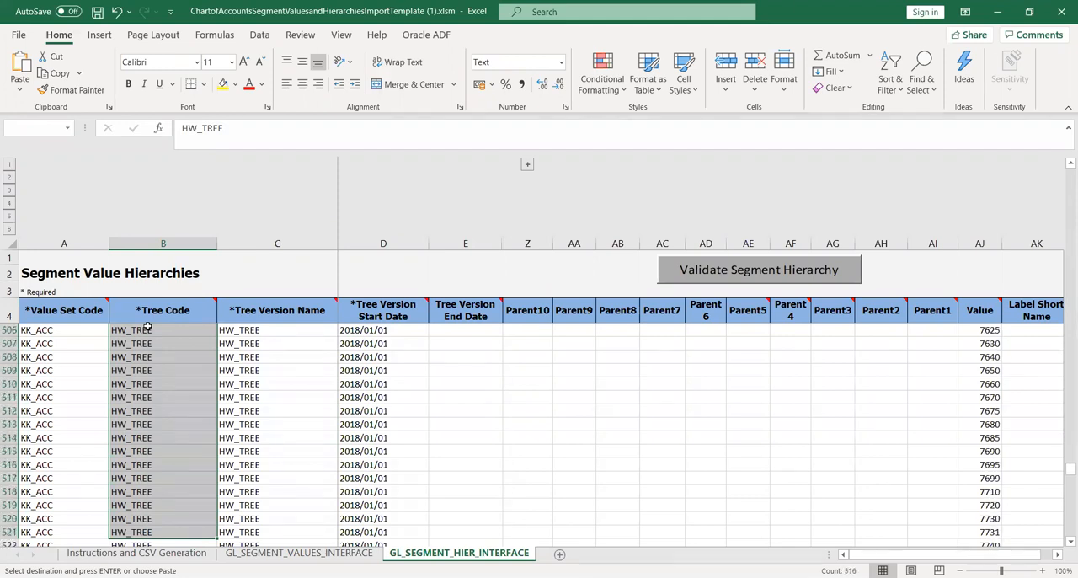
key("shift+Down")
key("shift+Down")
key("shift+Down")
key("shift+Down")
key("shift+Down")
key("shift+Down")
key("shift+Down")
key("shift+Down")
key("shift+Down")
key("shift+Down")
key("shift+Down")
key("shift+Down")
key("shift+Down")
key("shift+Down")
key("shift+Down")
key("shift+Down")
key("shift+Down")
key("shift+Down")
key("shift+Down")
key("shift+Down")
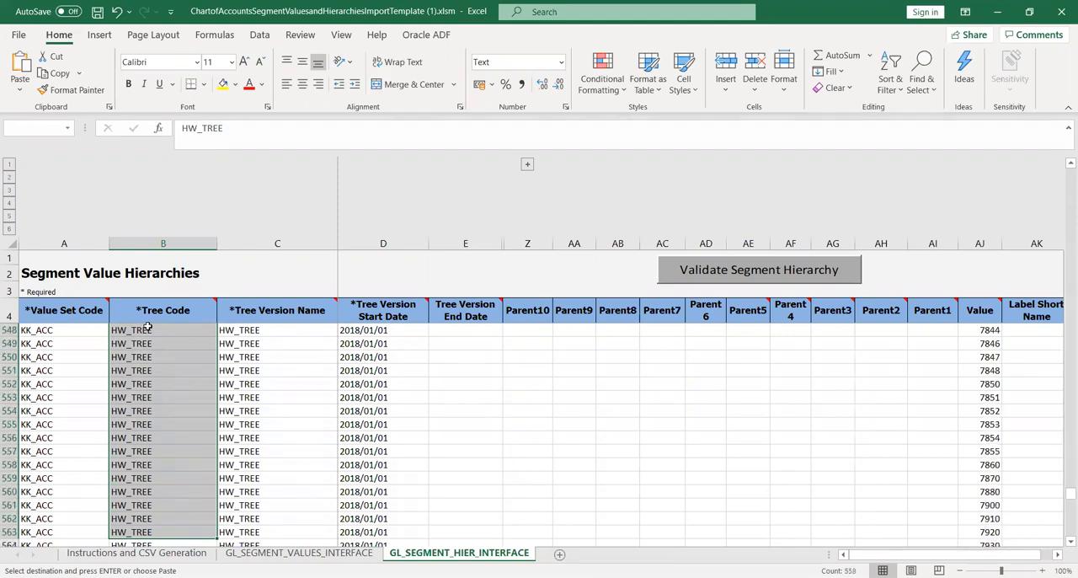
key("shift+Down")
key("shift+Down")
key("shift+Down")
key("shift+Down")
key("shift+Down")
key("shift+Down")
key("shift+Down")
key("shift+Down")
key("shift+Down")
key("shift+Down")
key("shift+Down")
key("shift+Down")
key("shift+Down")
key("shift+Down")
key("shift+Down")
key("shift+Down")
key("shift+Down")
key("shift+Down")
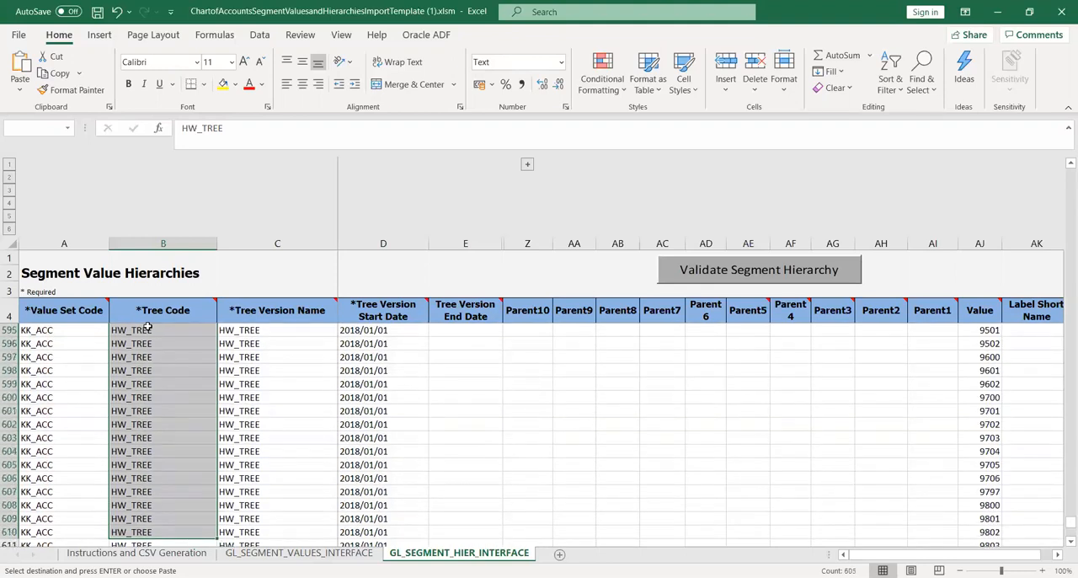
key("shift+Down")
key("shift+Down")
key("shift+Down")
key("shift+Down")
key("shift+Down")
key("shift+Down")
key("shift+Down")
key("shift+Down")
key("shift+Down")
key("shift+Down")
key("shift+Down")
key("shift+Down")
key("shift+Down")
key("shift+Down")
key("shift+Down")
key("shift+Down")
key("shift+Down")
key("shift+Down")
key("shift+Down")
key("shift+Down")
key("shift+Down")
key("shift+Down")
key("shift+Down")
key("shift+Down")
key("shift+Down")
key("shift+Down")
key("shift+Down")
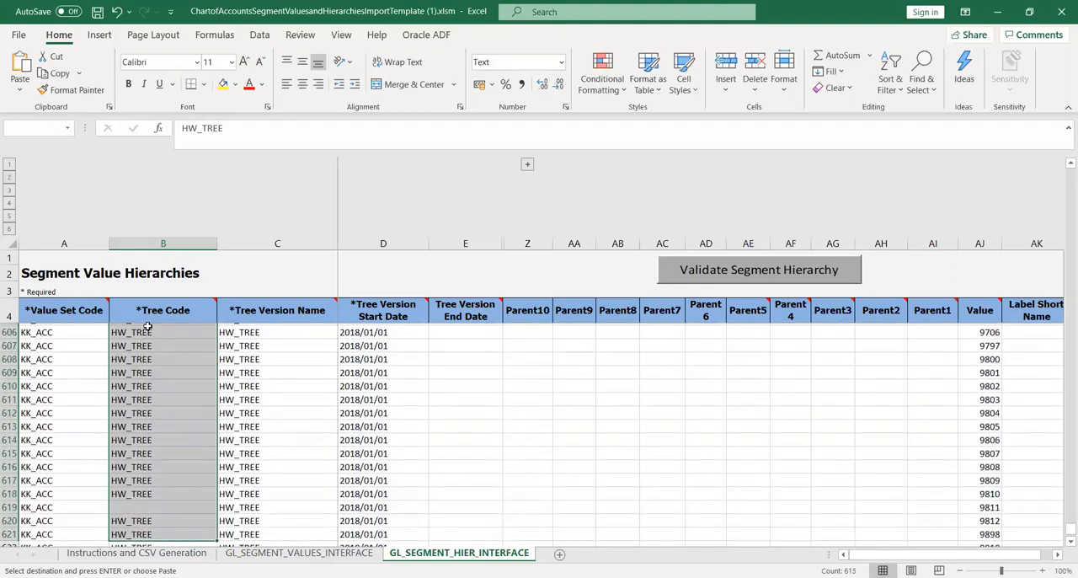
key("shift+Up")
key("shift+Up")
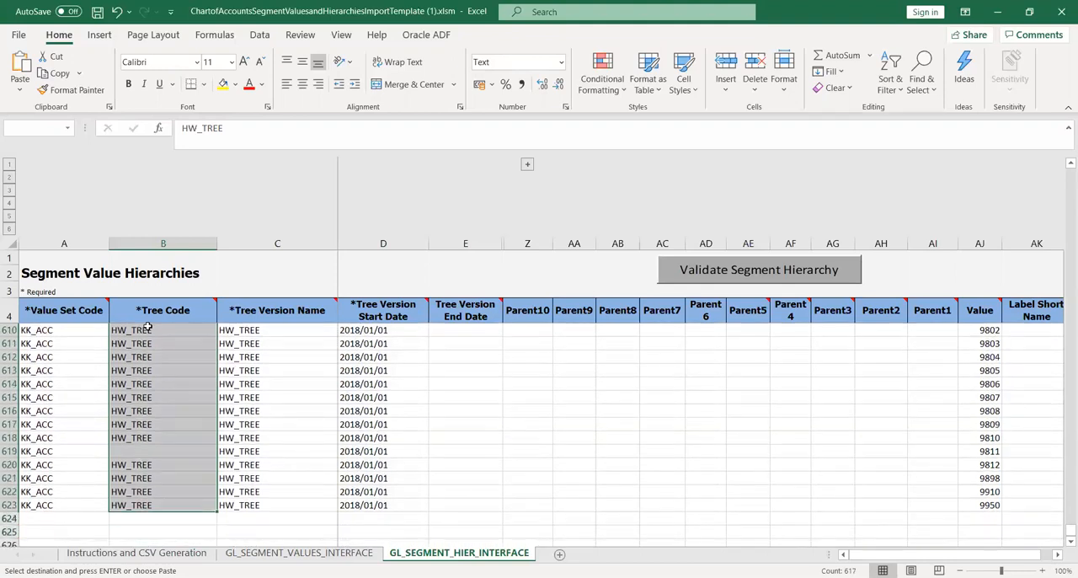
key("shift+Right")
key("ctrl+v")
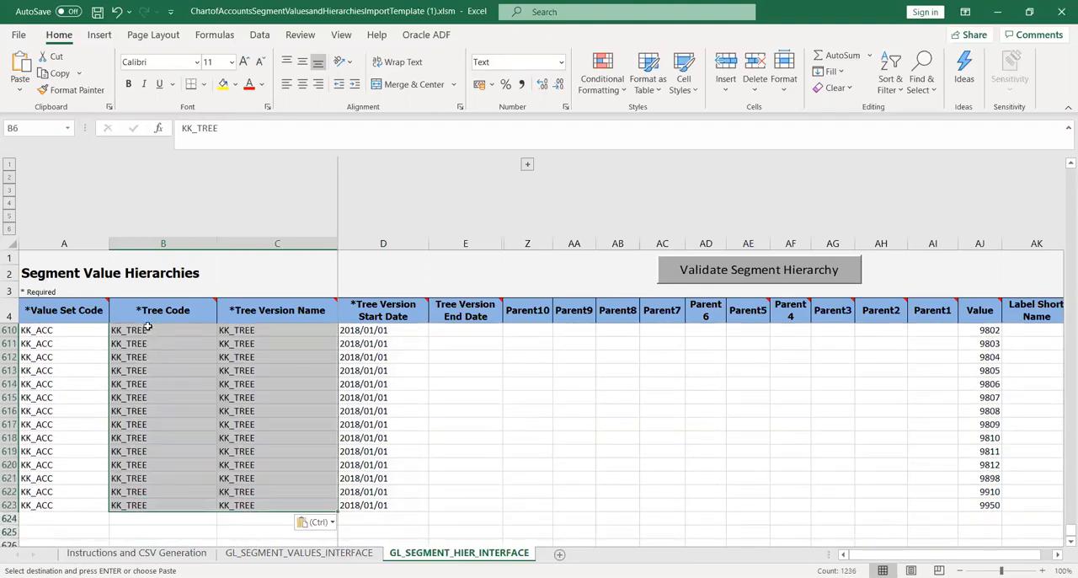
left_click(516, 396)
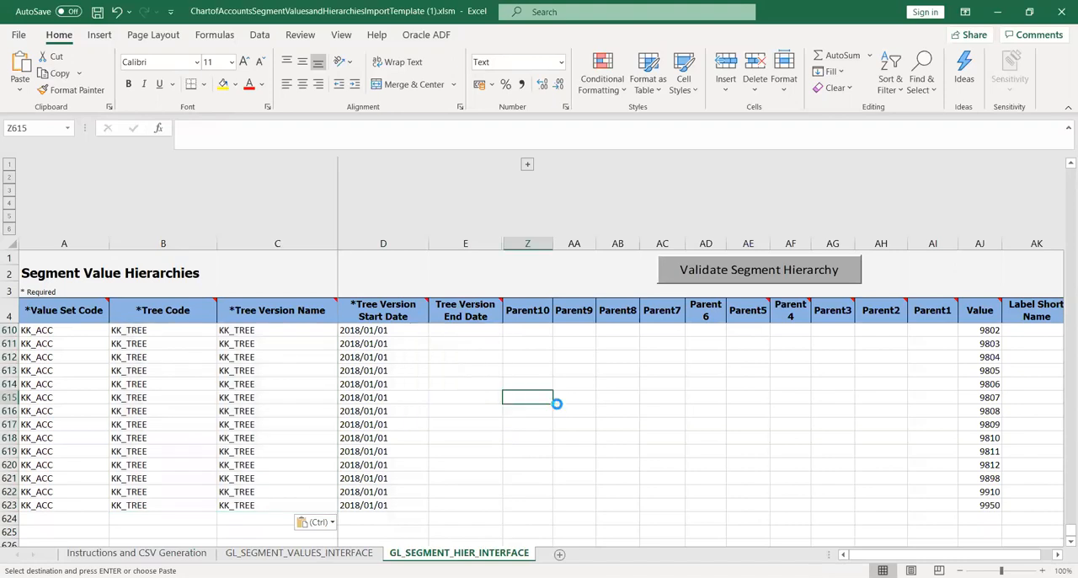
key("Escape")
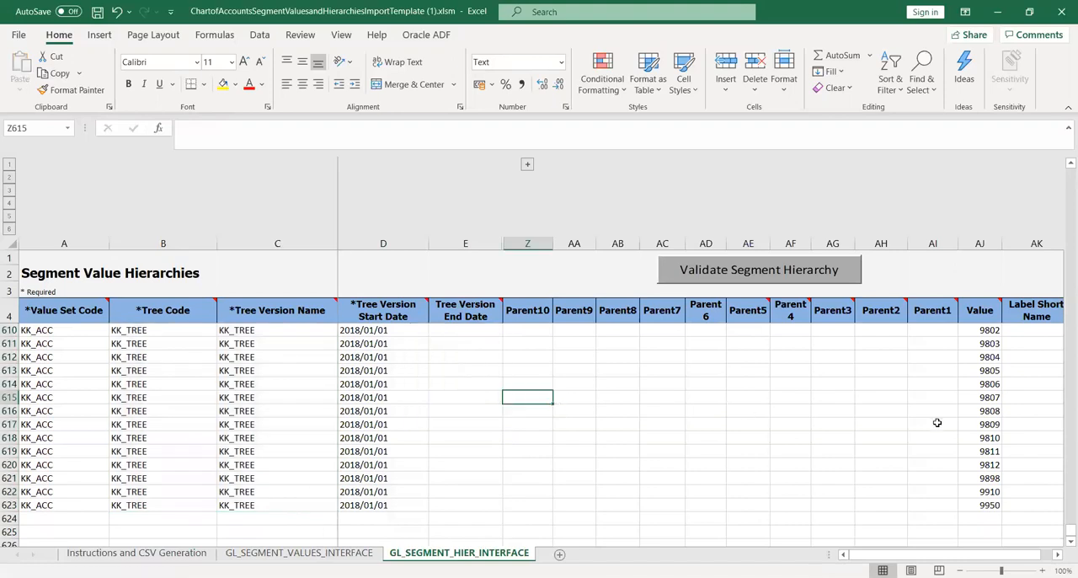
left_click(511, 447)
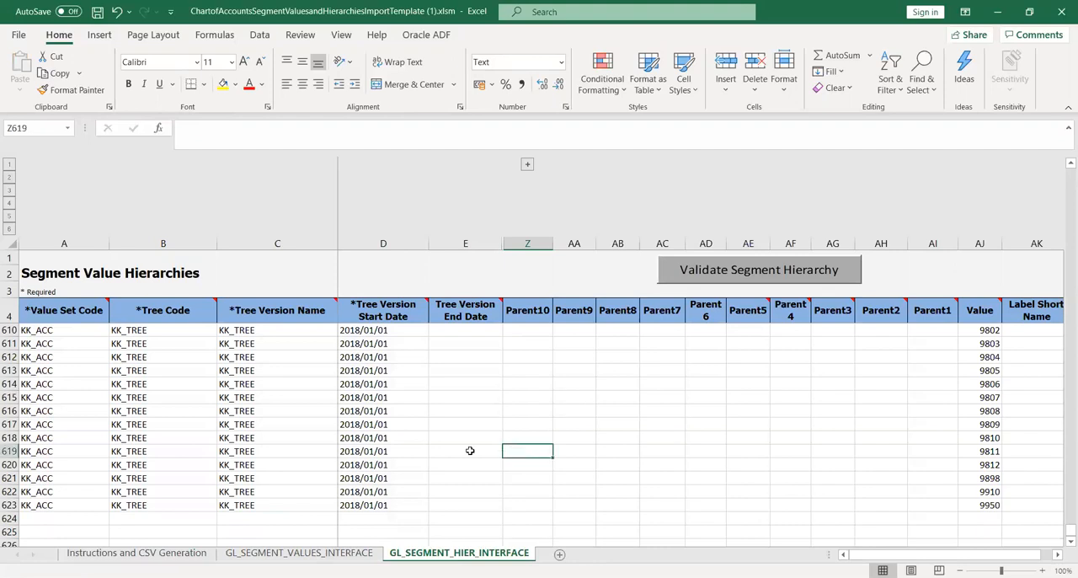
Open the Instructions and CSV Generation sheet and start generating the CSV files.
left_click(316, 553)
left_click(165, 552)
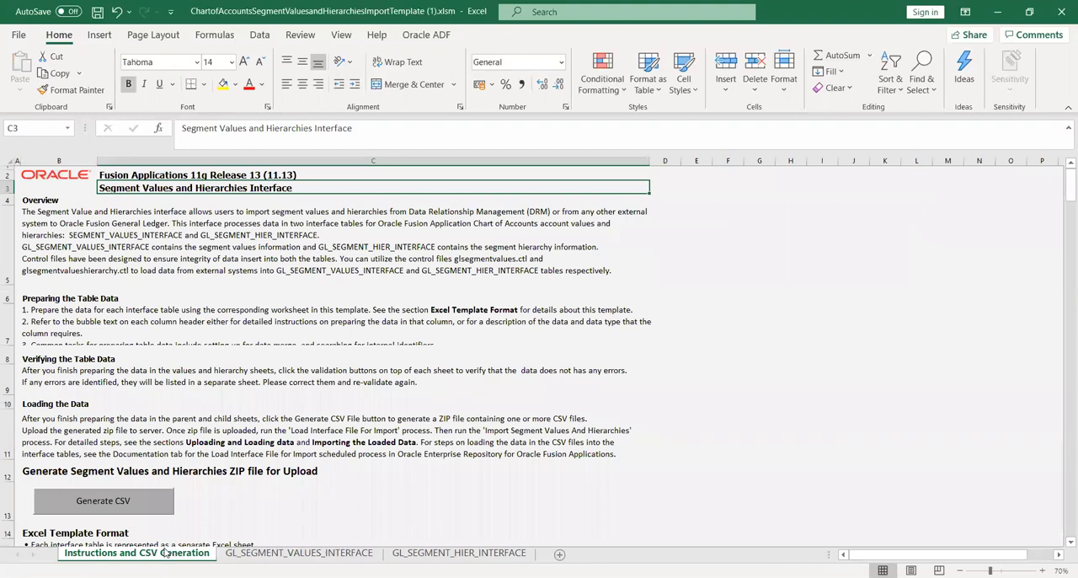
left_click(99, 502)
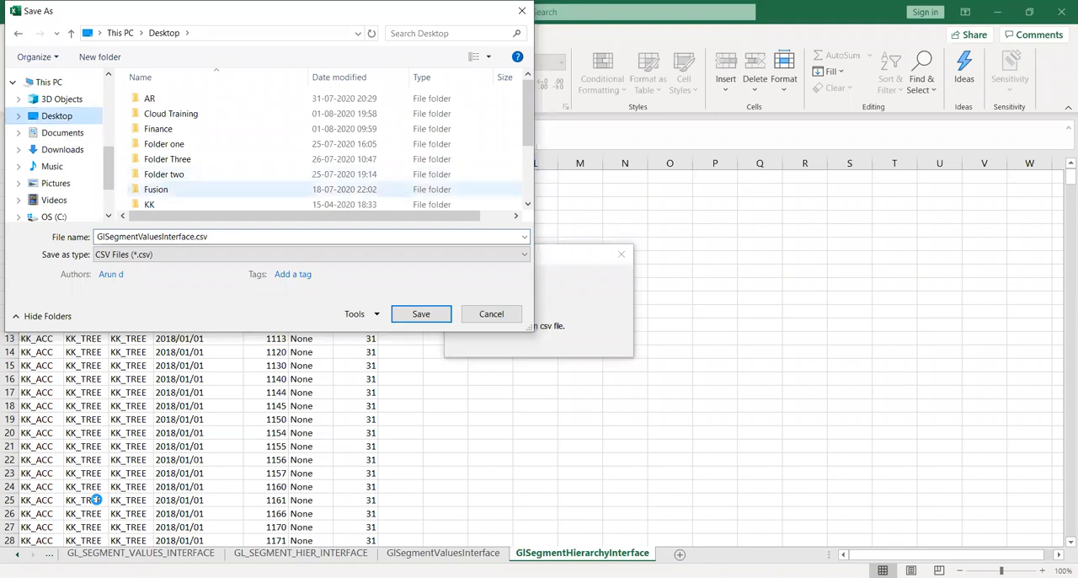
Create a new folder on the Desktop and try to name it KK.
left_click_drag(304, 216, 336, 216)
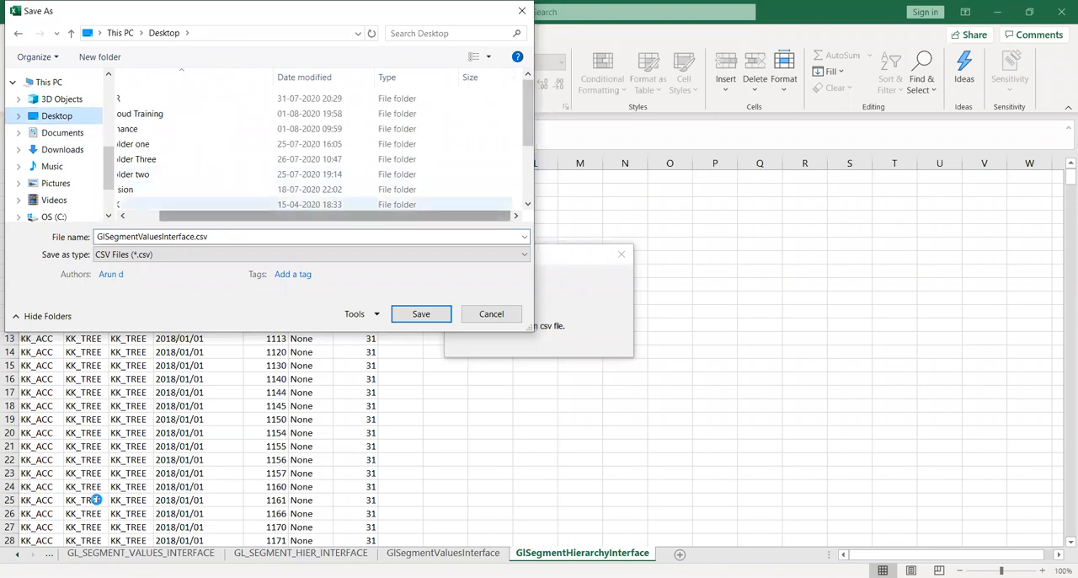
right_click(518, 184)
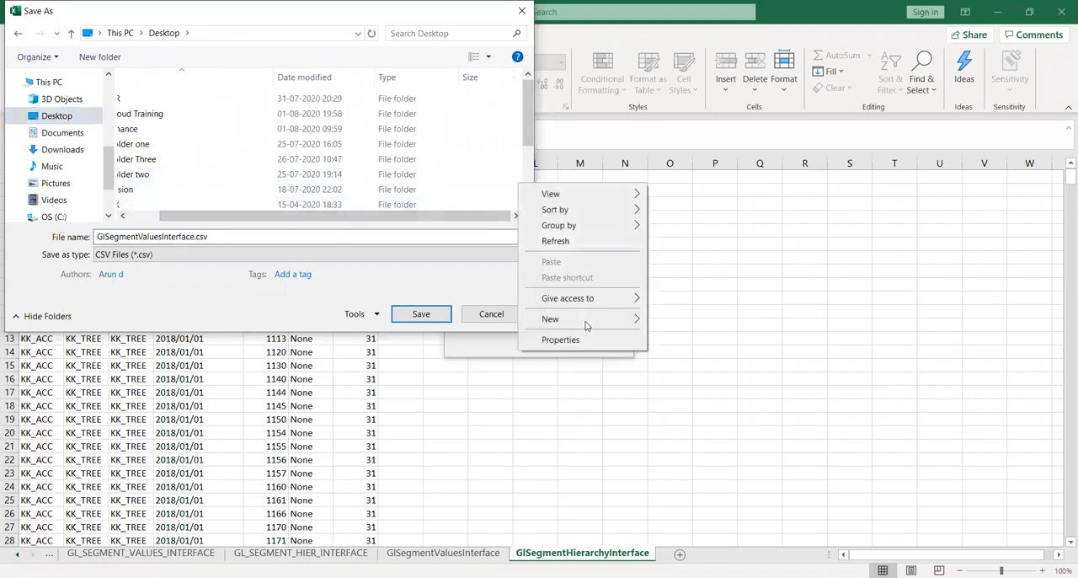
mouse_move(587, 323)
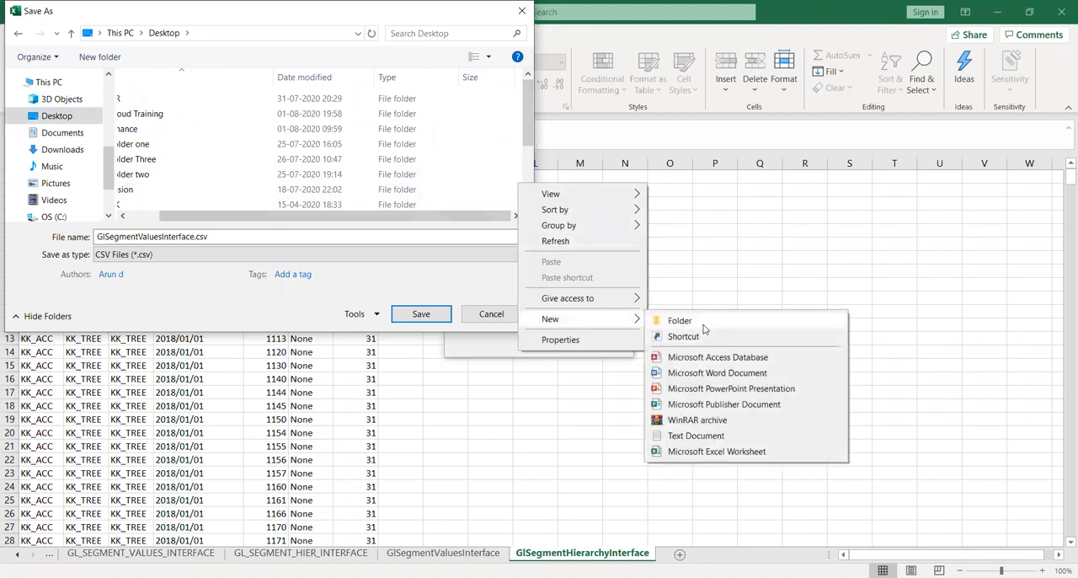
left_click(704, 325)
type("KK")
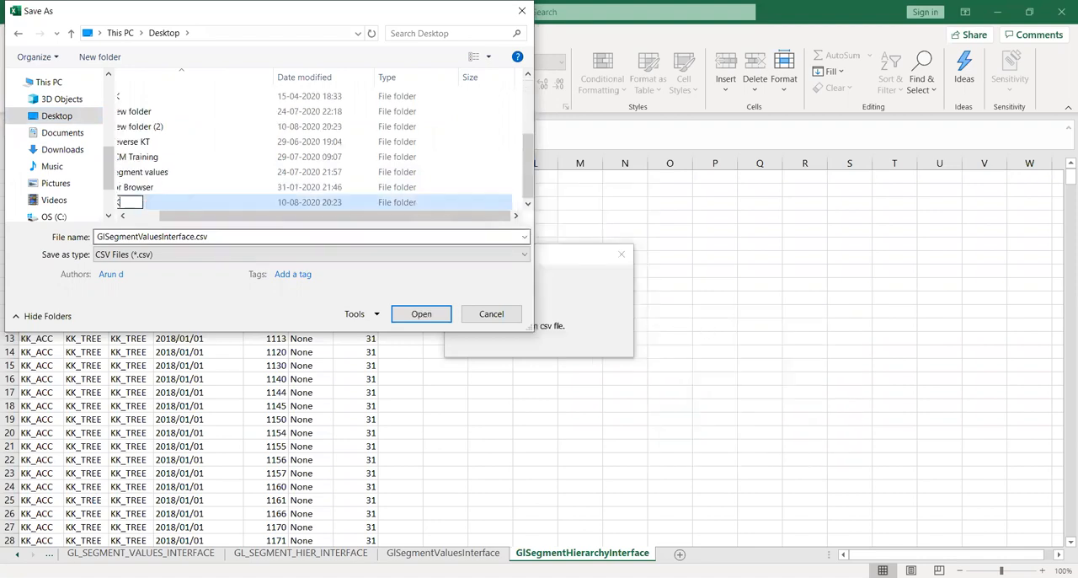
key("Return")
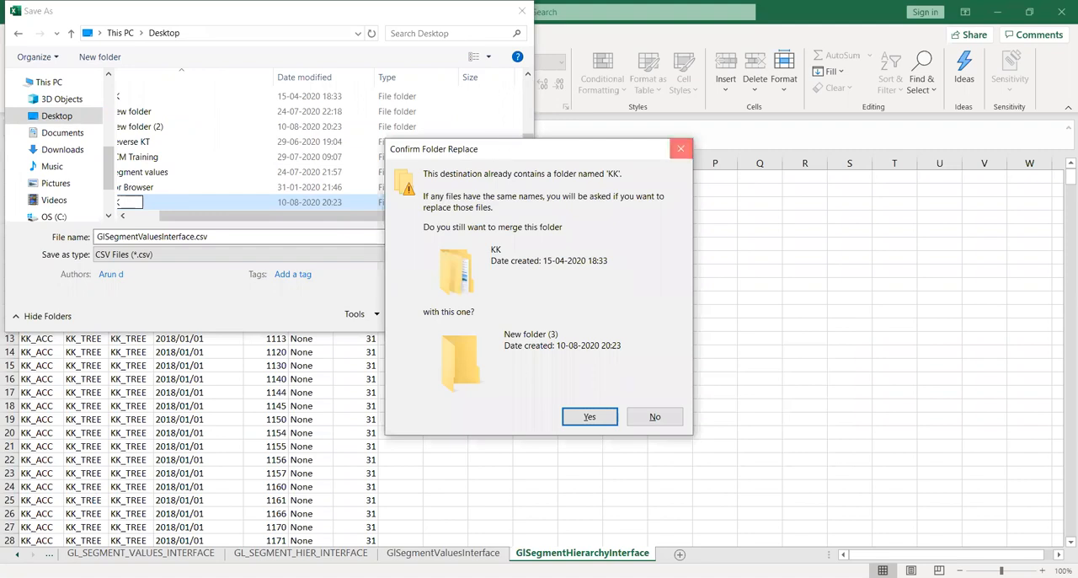
left_click(681, 148)
Rename the new Desktop folder as KK_PROJ and open it as the save location.
key("F2")
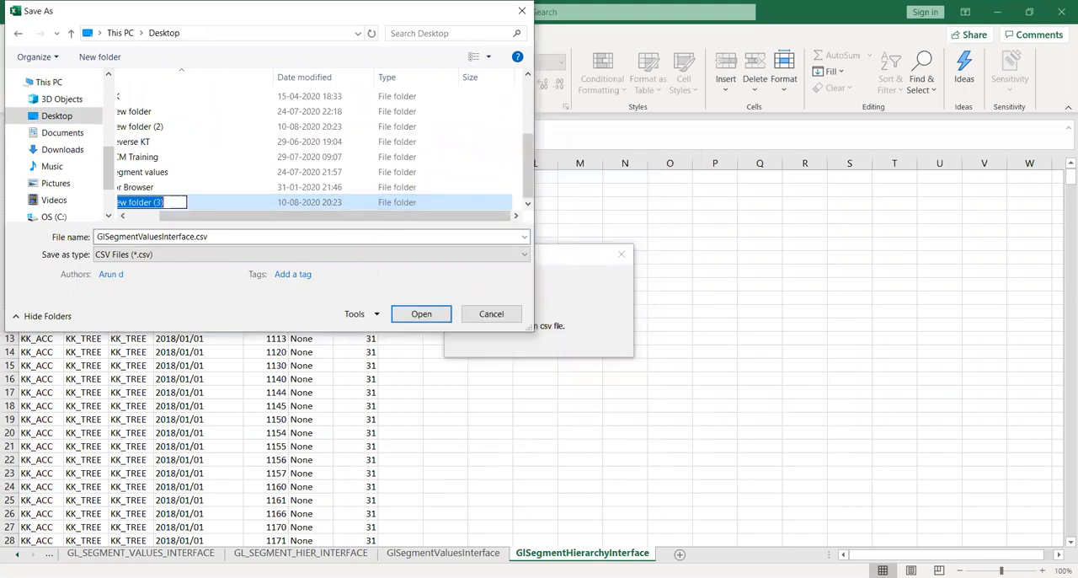
type("KK_PROJ")
key("Return")
key("Return")
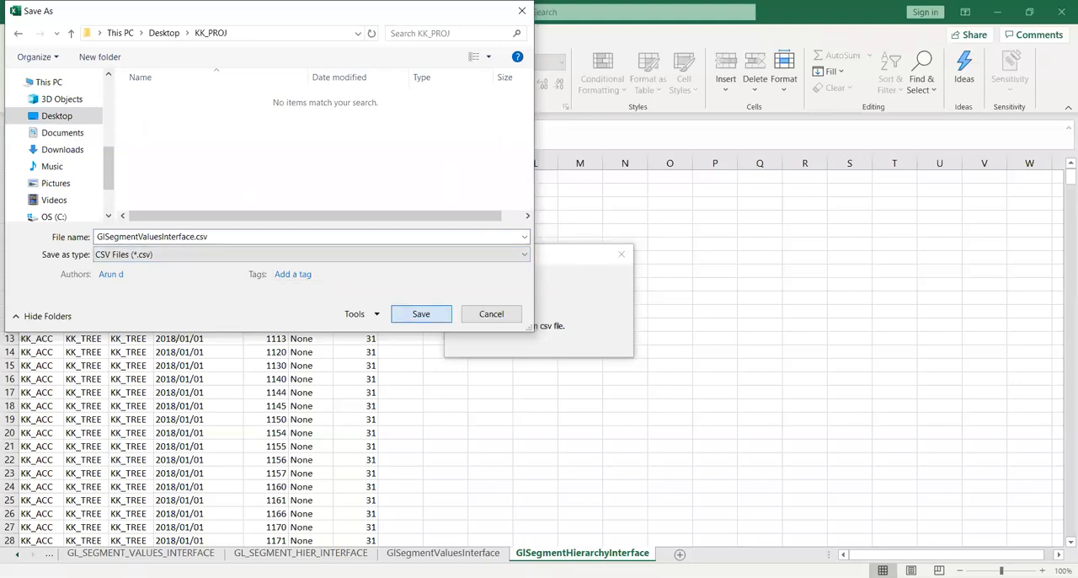
Save GlSegmentValuesInterface.csv and GlSegmentHierInterface.csv in the KK_PROJ folder.
left_click(414, 313)
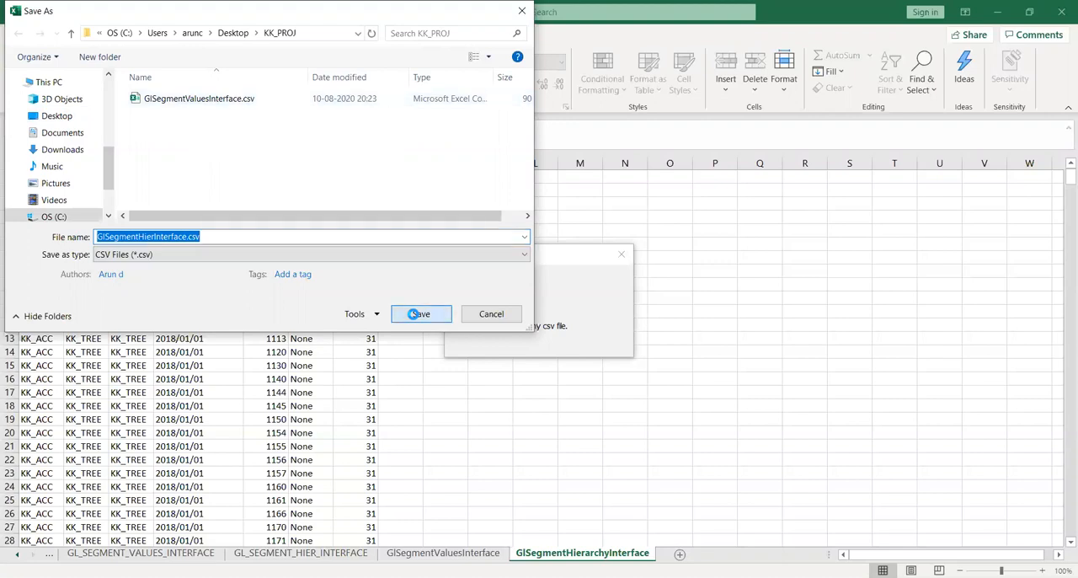
left_click(415, 313)
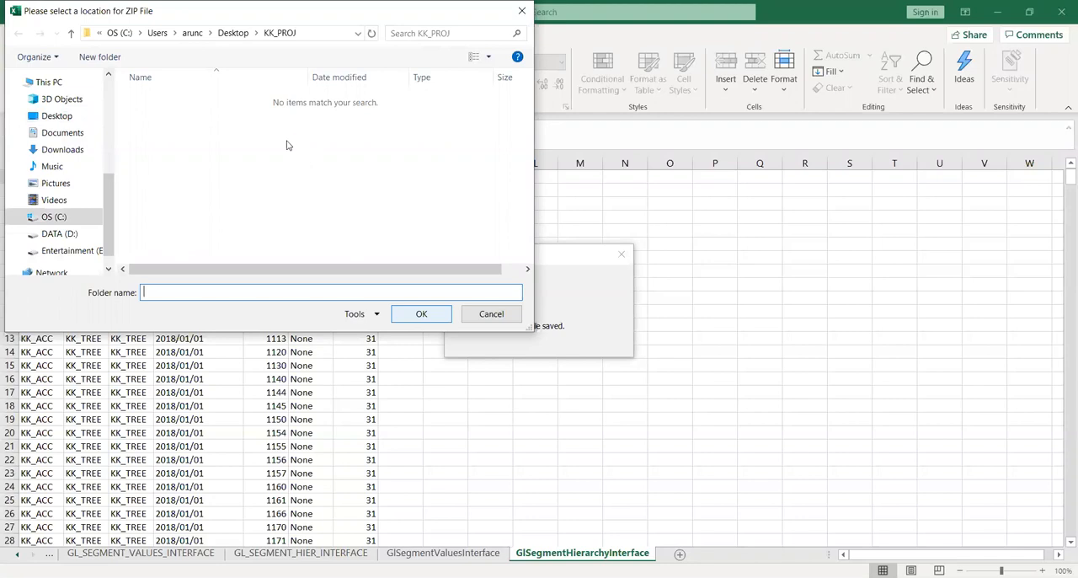
Create a folder named Final inside KK_PROJ and save the generated ZIP file in it.
right_click(217, 129)
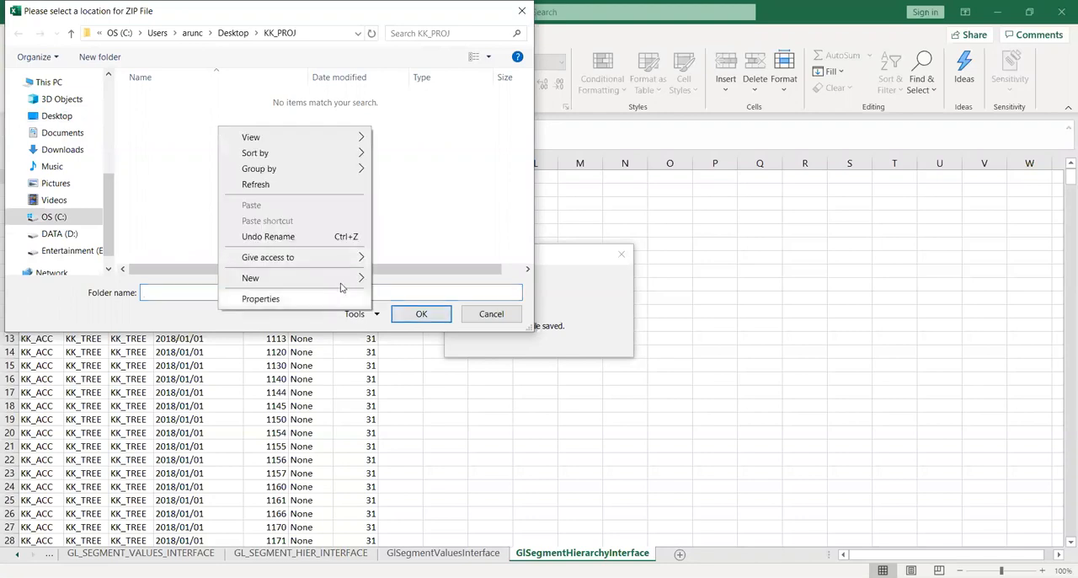
mouse_move(340, 283)
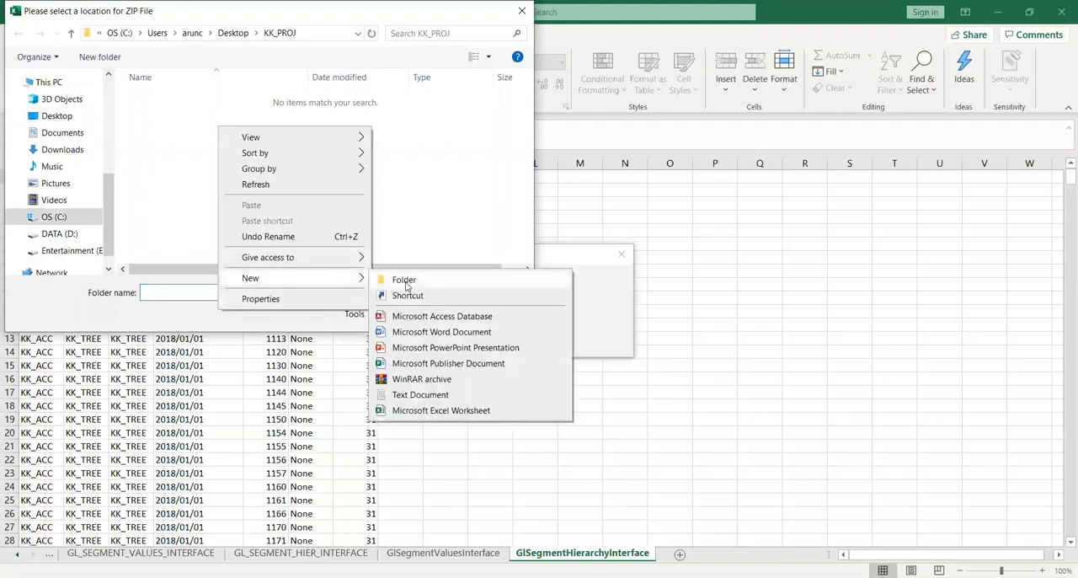
left_click(405, 283)
type("Final")
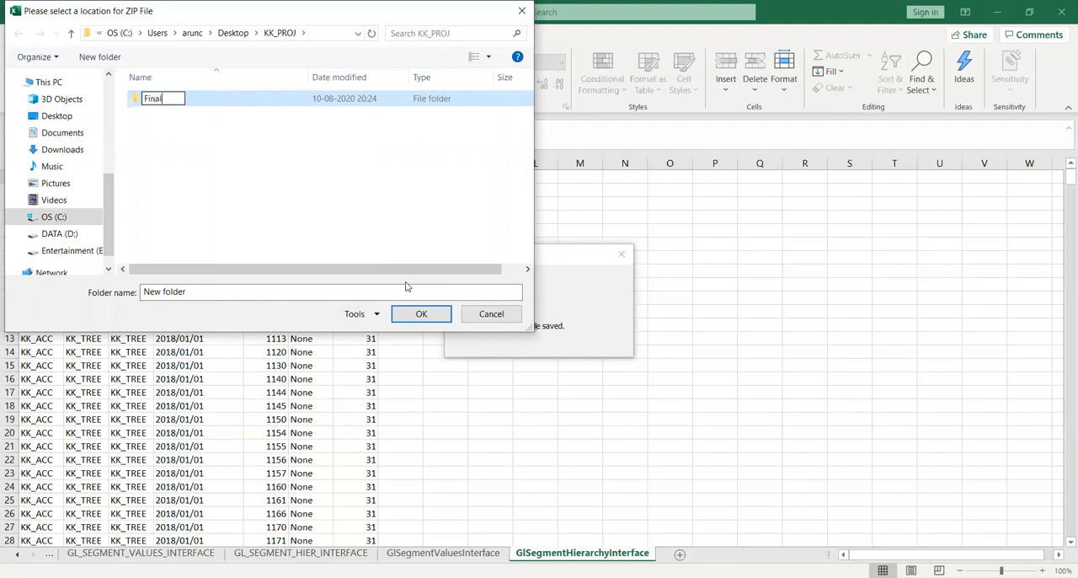
key("Return")
left_click(421, 314)
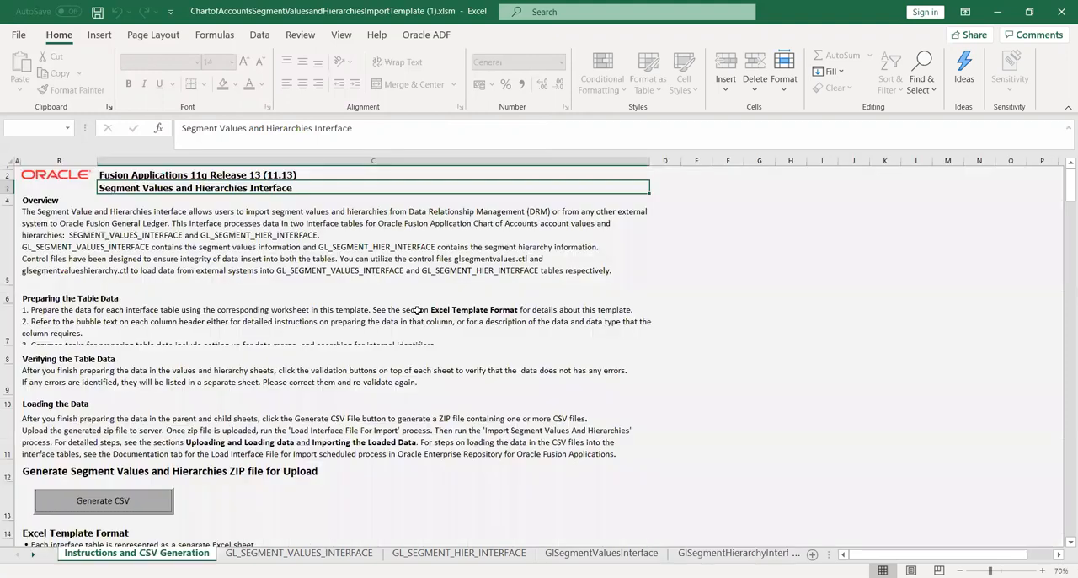
left_click(793, 388)
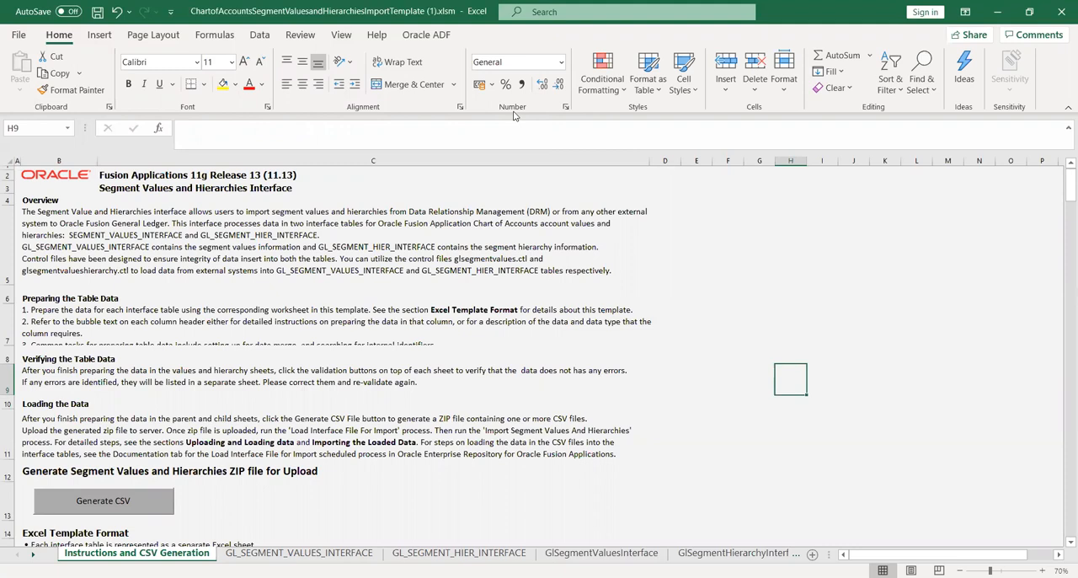
Switch to Oracle Fusion in the browser and open the Scheduled Processes page from the Tools group.
key("alt+Tab")
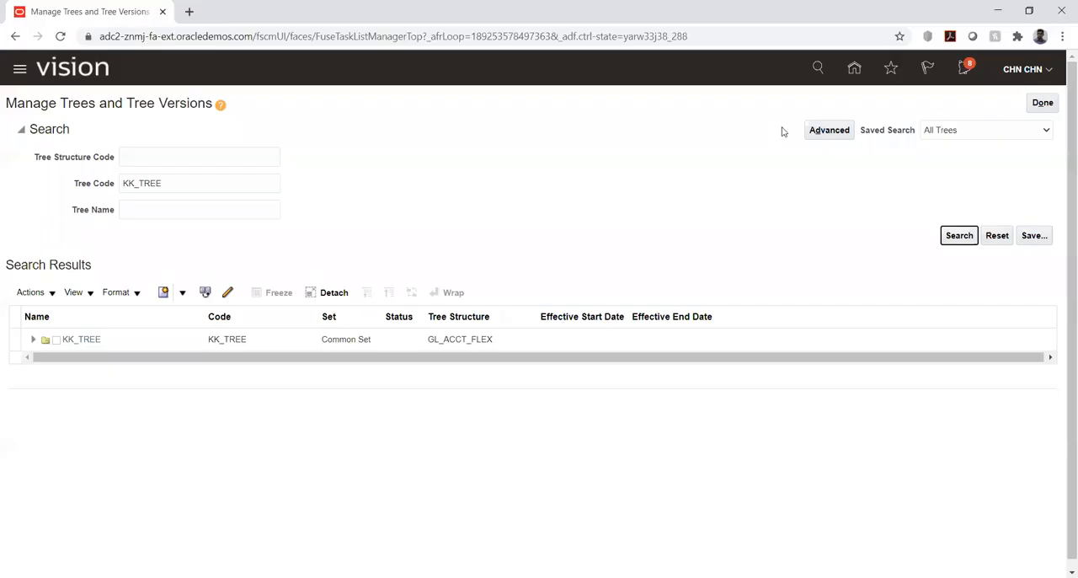
left_click(854, 71)
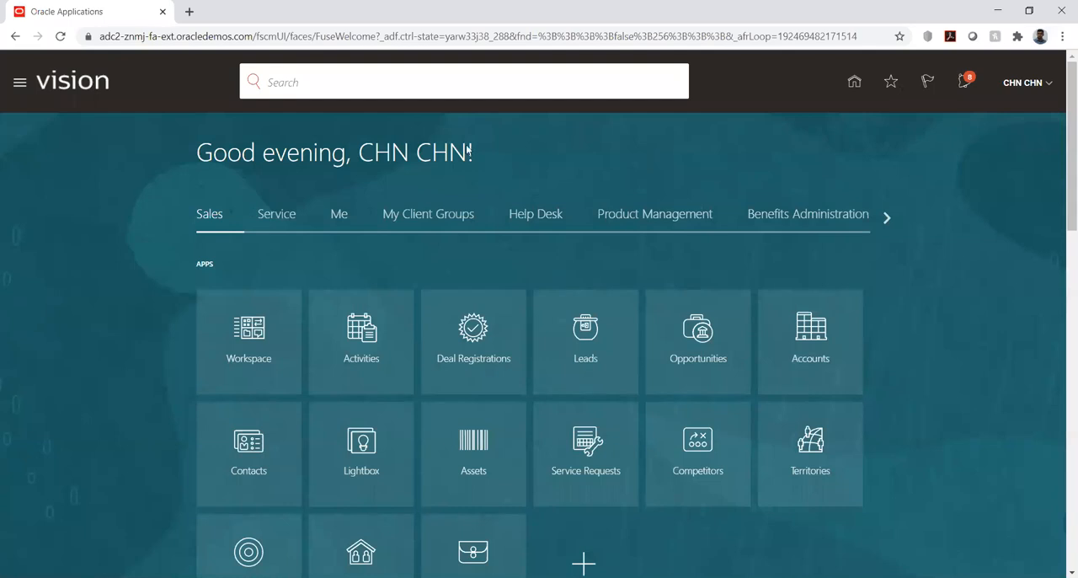
left_click(19, 89)
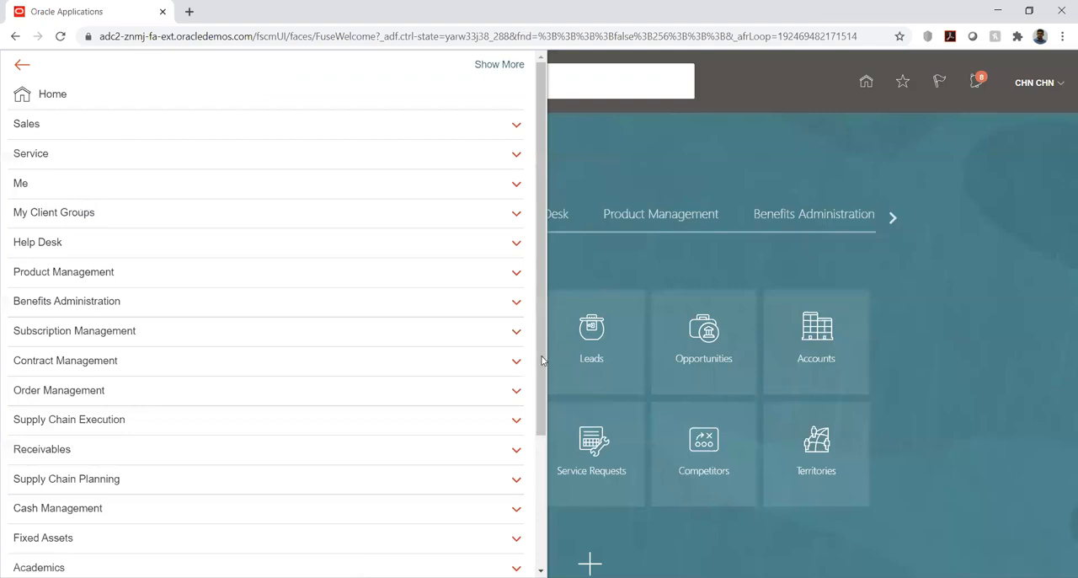
left_click_drag(541, 360, 541, 501)
left_click(427, 478)
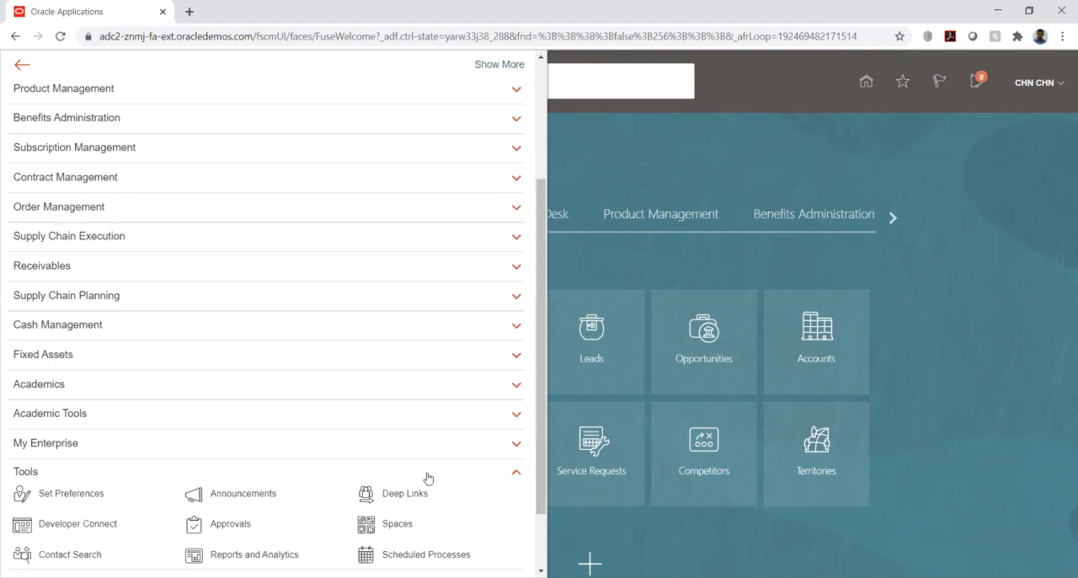
scroll(427, 497, "down", 1)
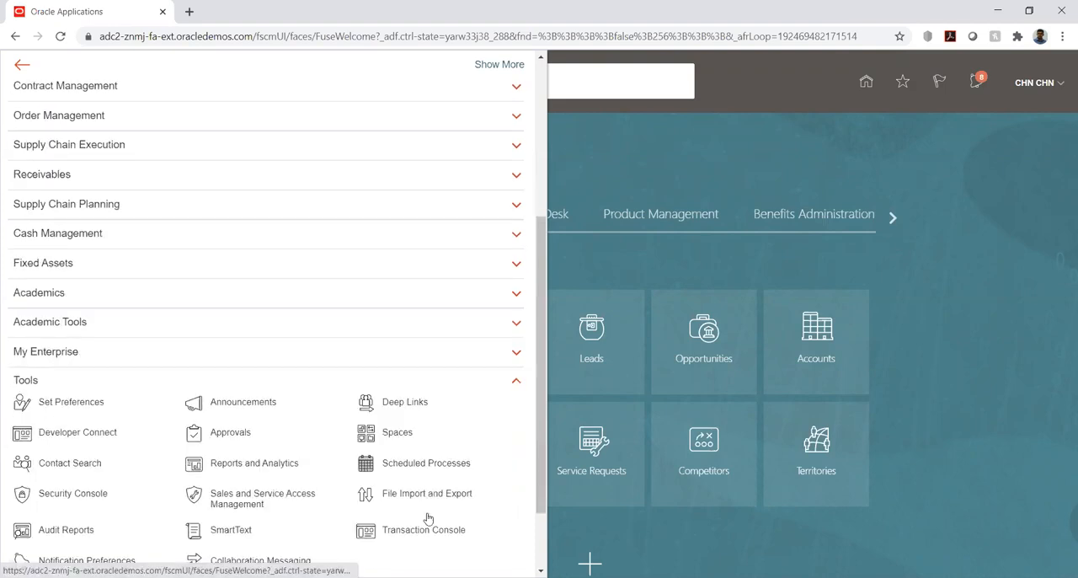
left_click(414, 463)
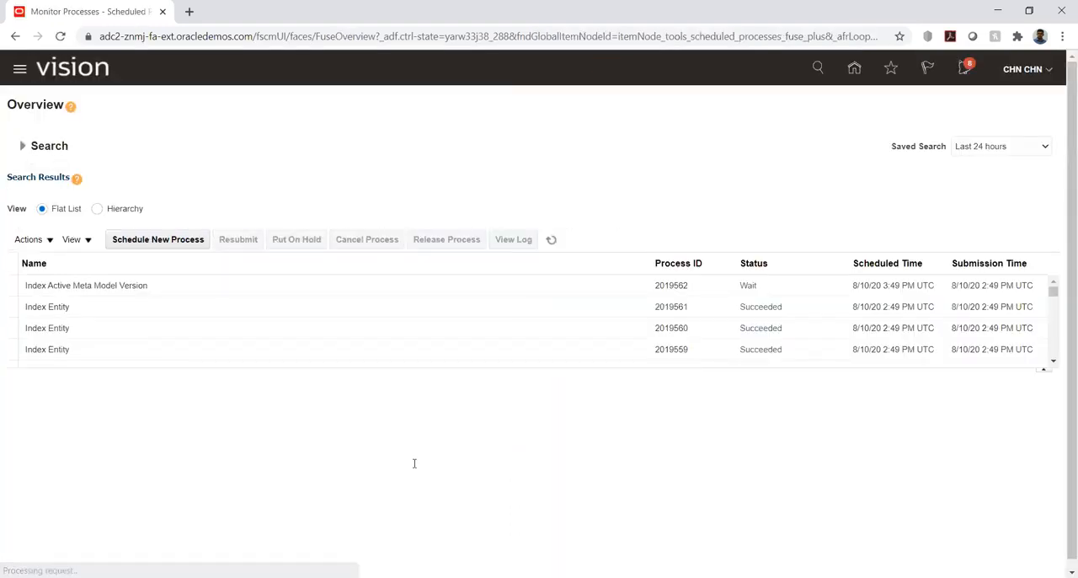
Start scheduling a new job with the process Load Interface File for Import.
left_click(130, 241)
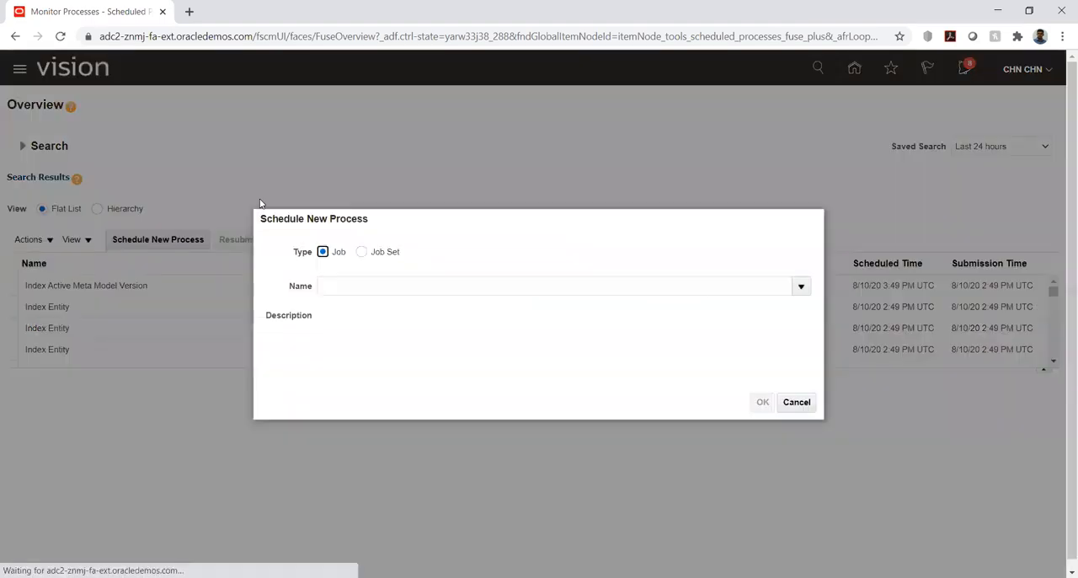
left_click(382, 285)
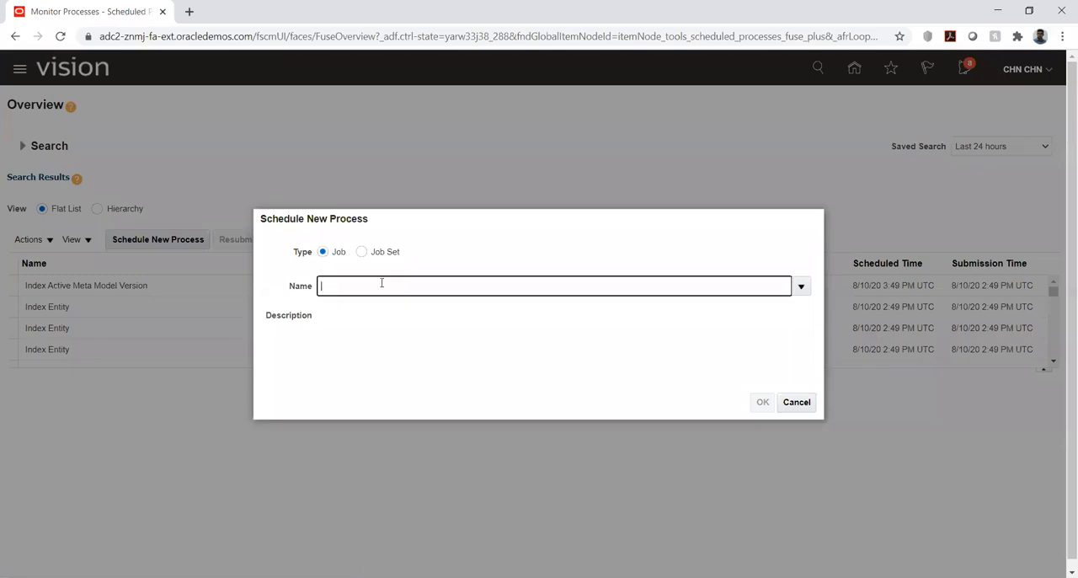
type("Load infterf%")
key("Tab")
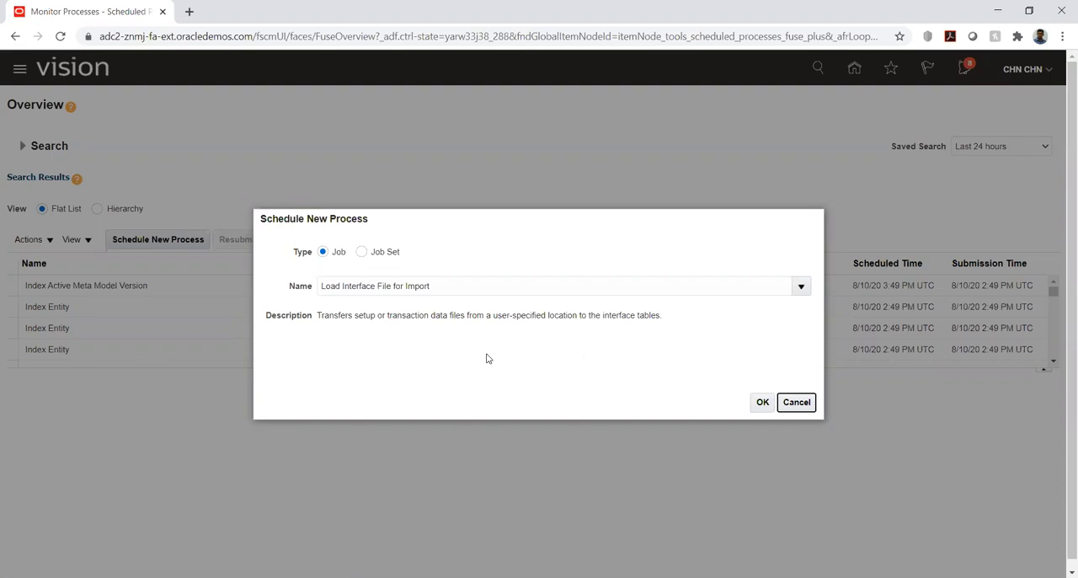
left_click(762, 402)
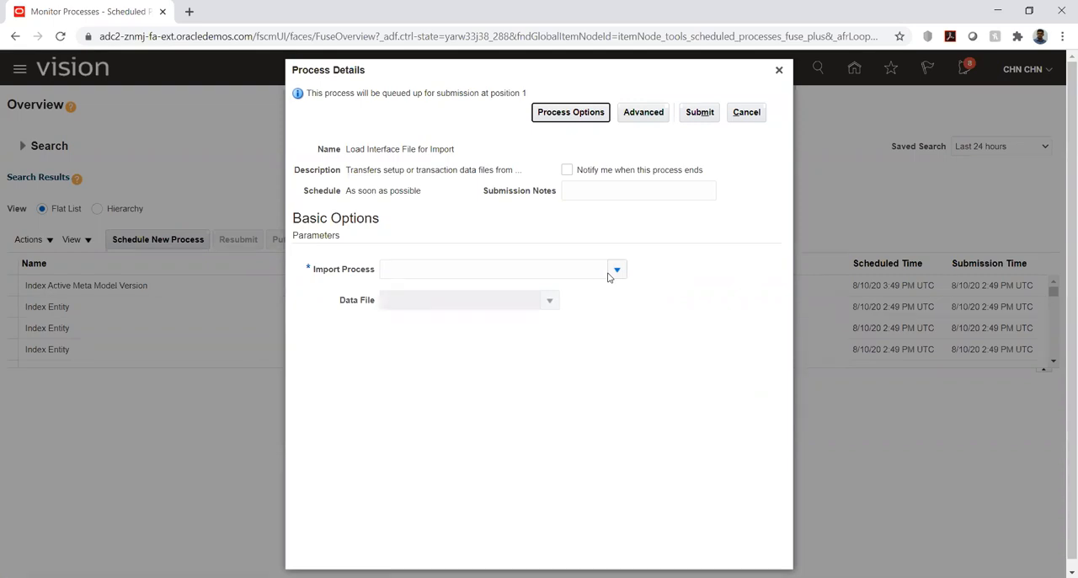
Search the import processes for Import% and choose Import Segment Values and Hierarchies as the Import Process.
left_click(617, 271)
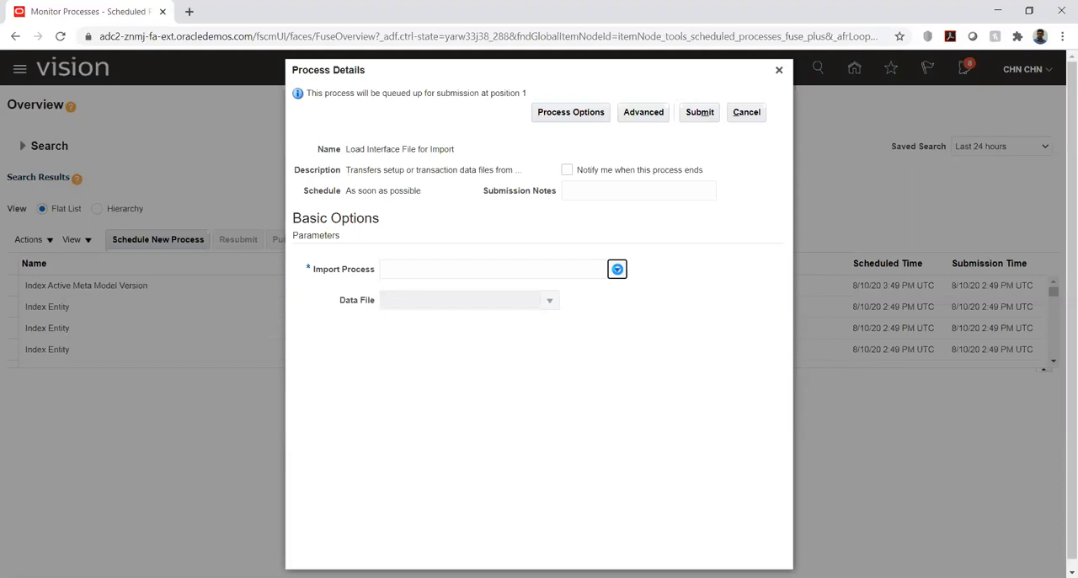
left_click(617, 269)
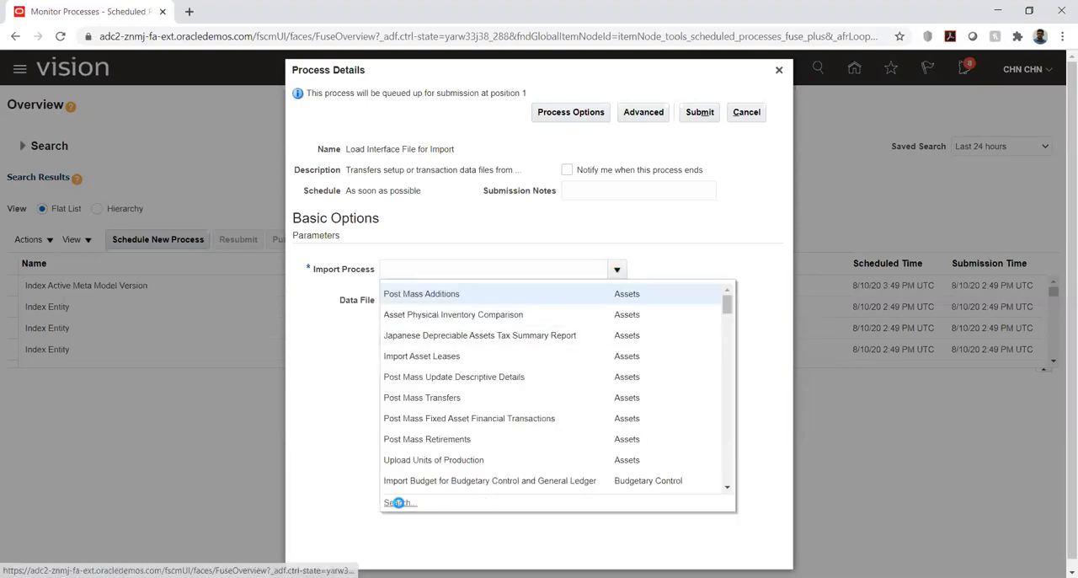
left_click(397, 502)
left_click(506, 303)
type("Import")
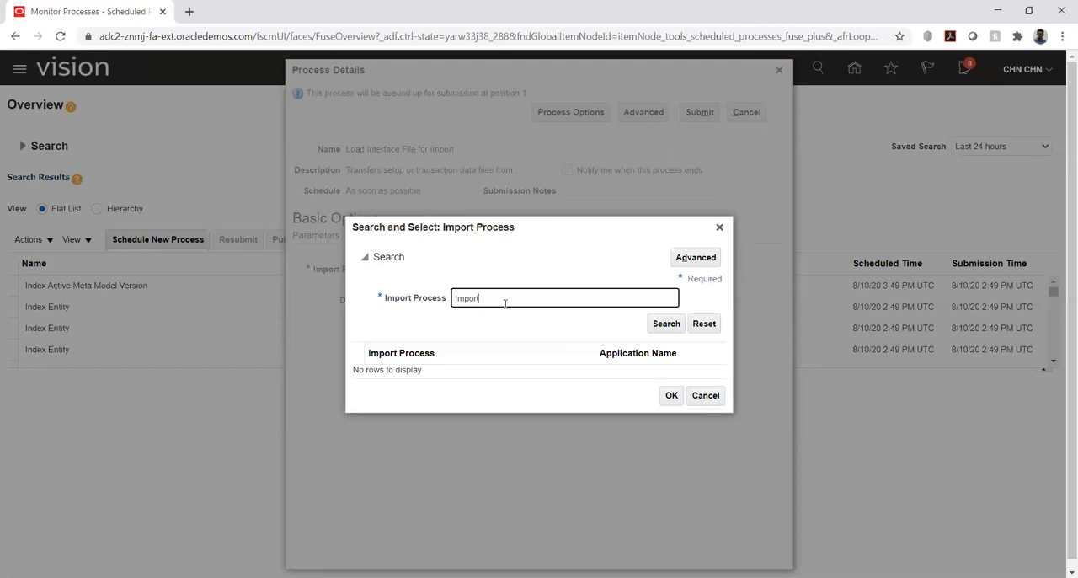
type("%")
key("Return")
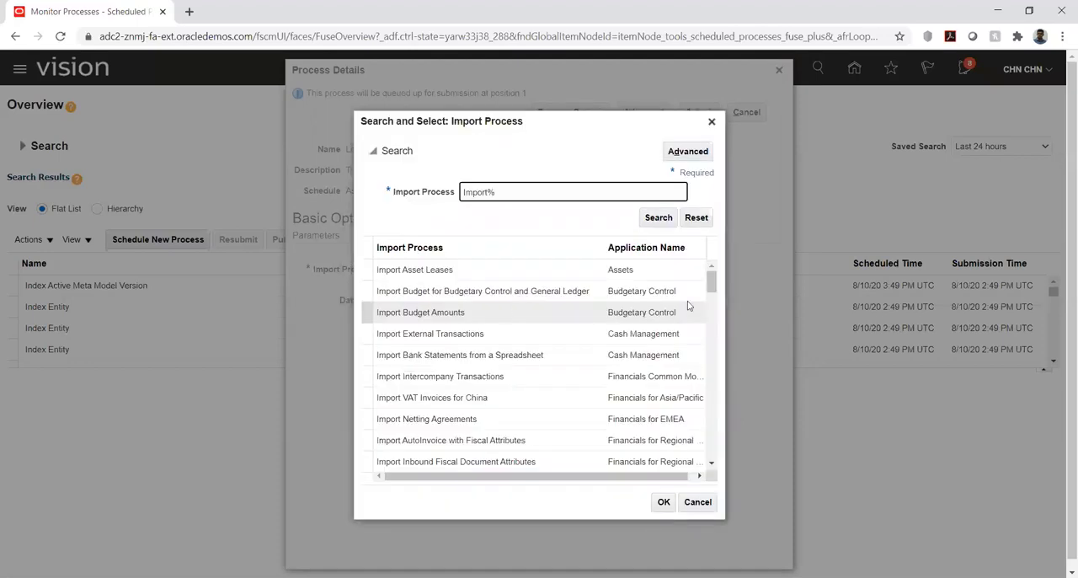
left_click_drag(710, 287, 713, 311)
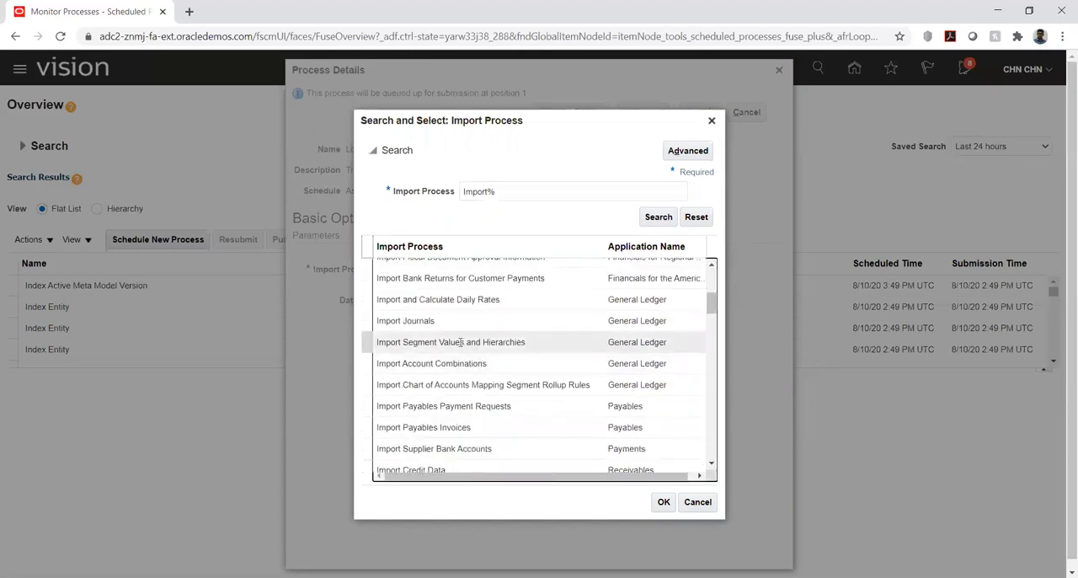
left_click(421, 345)
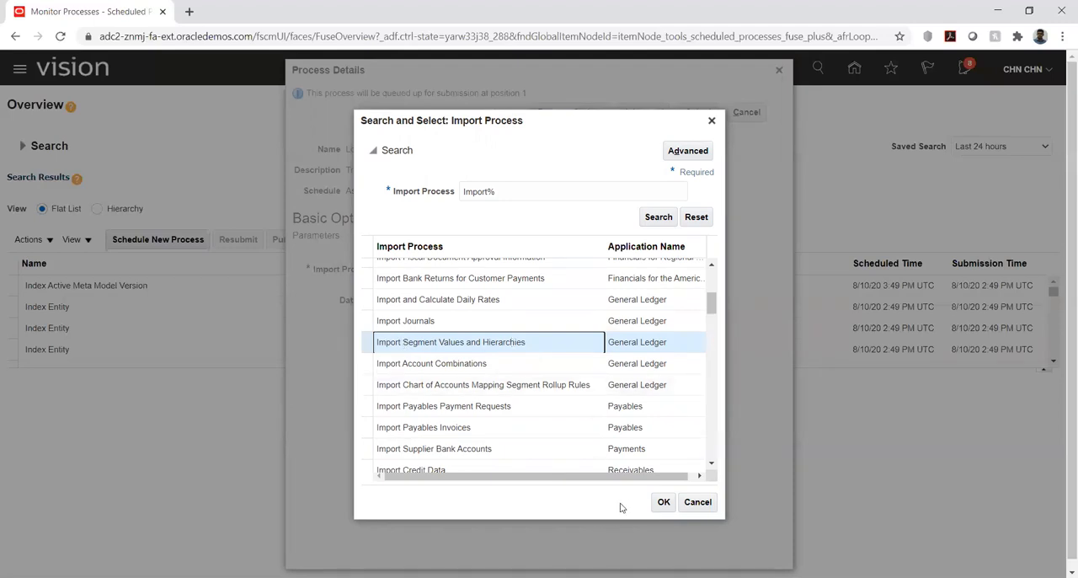
left_click(661, 503)
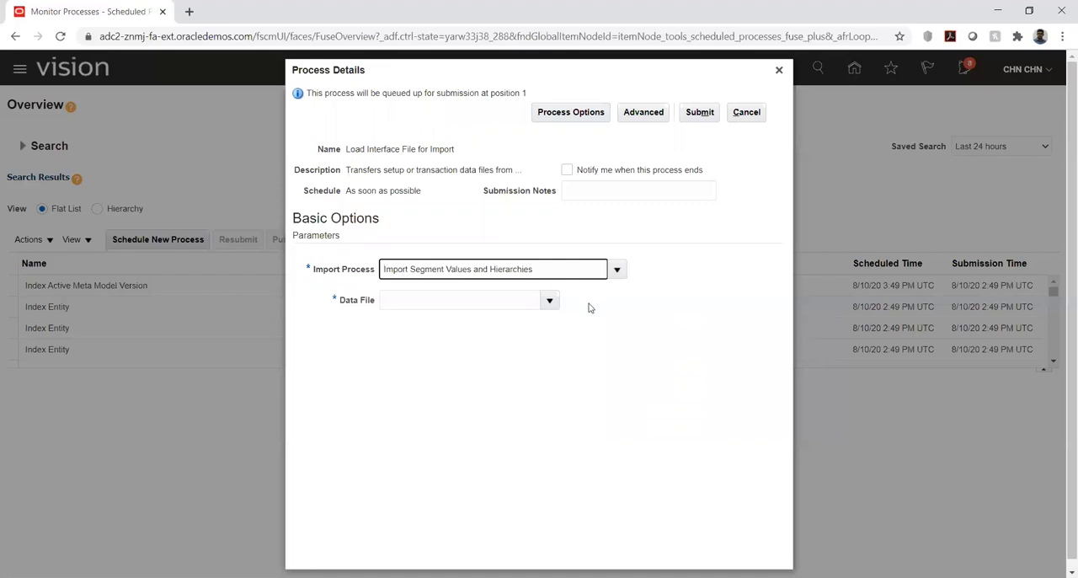
Upload glsegmentvaluesandhierarchy.zip from the Final folder in the Desktop's KK_PROJ folder as the data file.
left_click(550, 301)
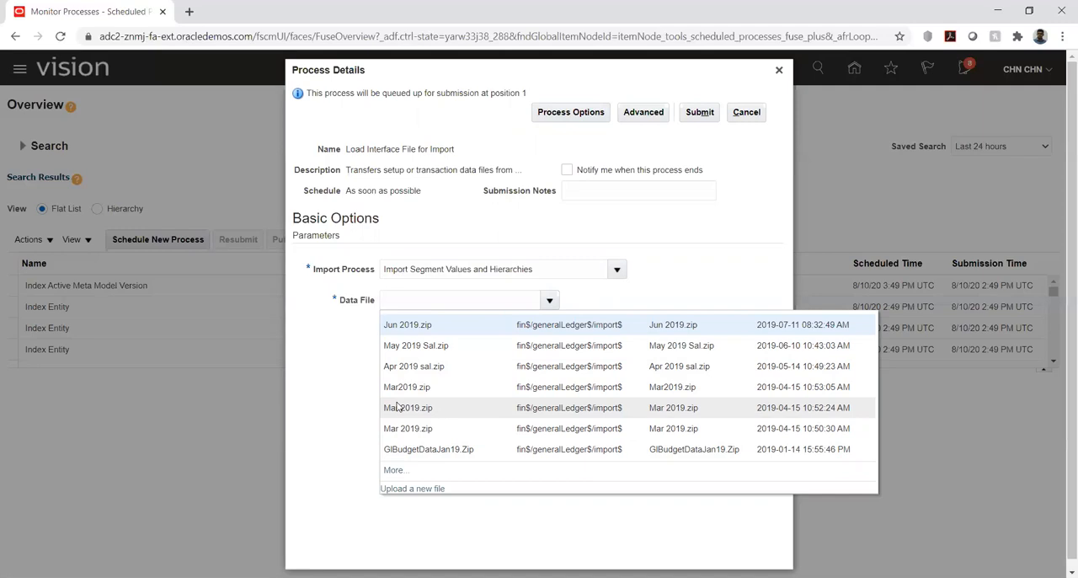
left_click(401, 490)
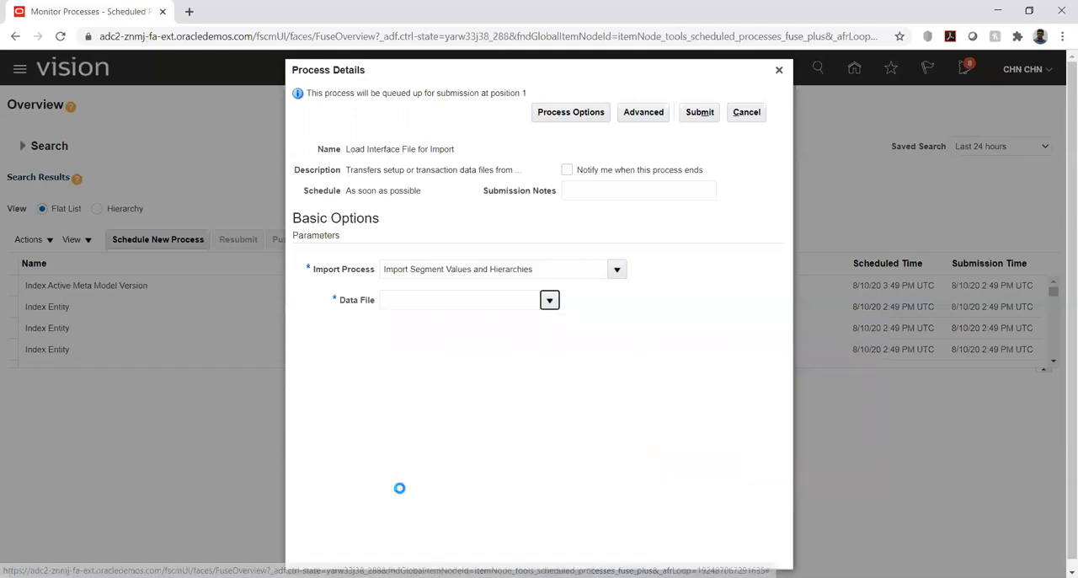
left_click(486, 313)
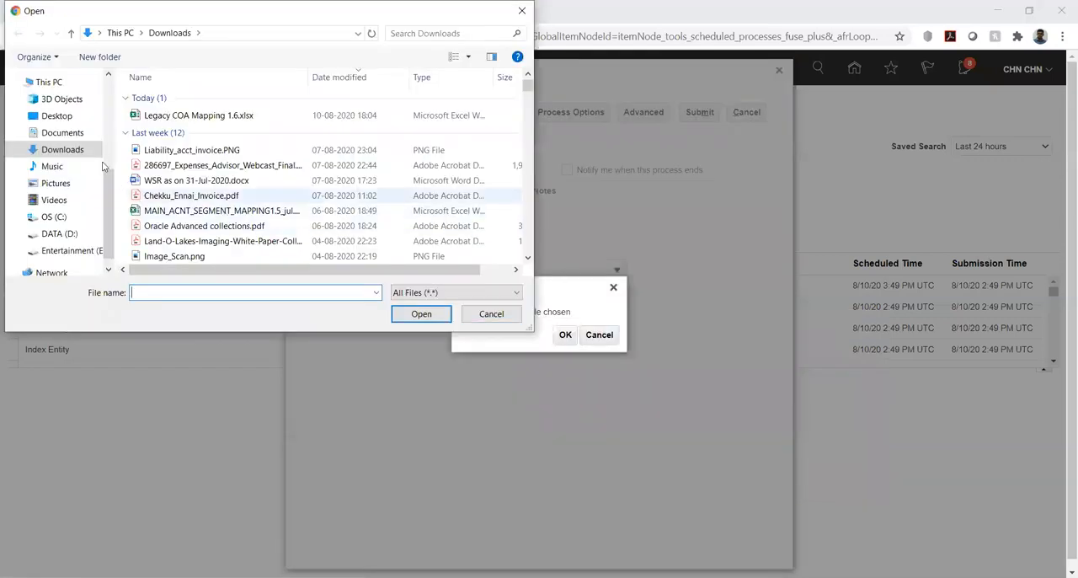
left_click(55, 115)
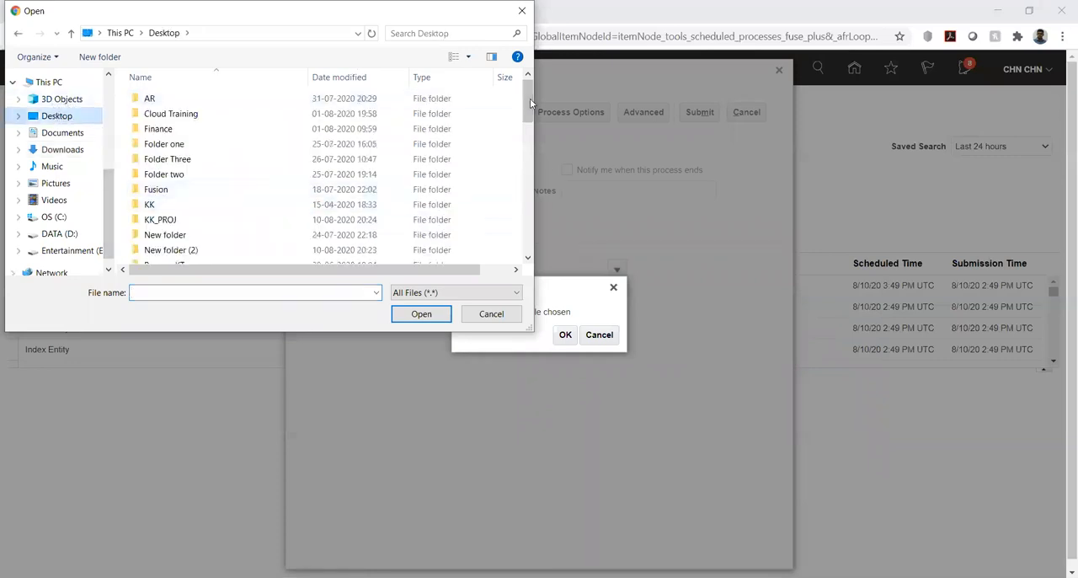
left_click_drag(529, 99, 525, 121)
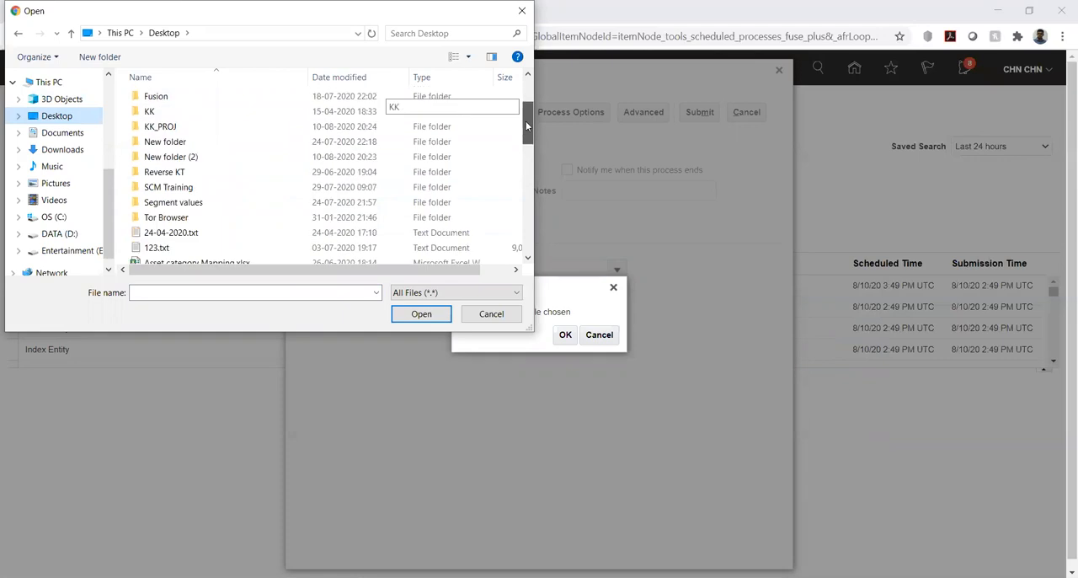
double_click(145, 124)
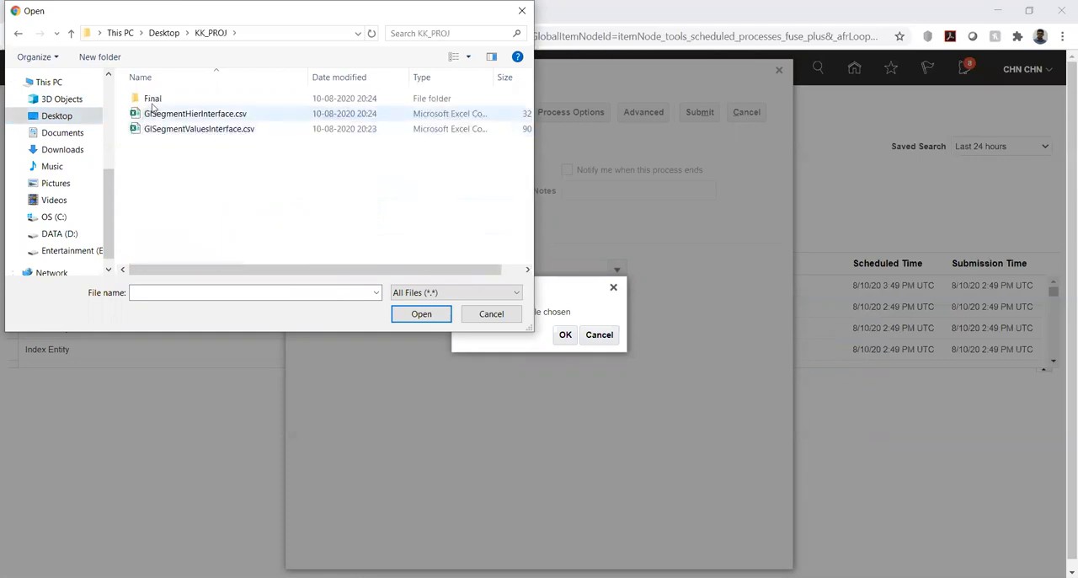
double_click(153, 99)
left_click(154, 101)
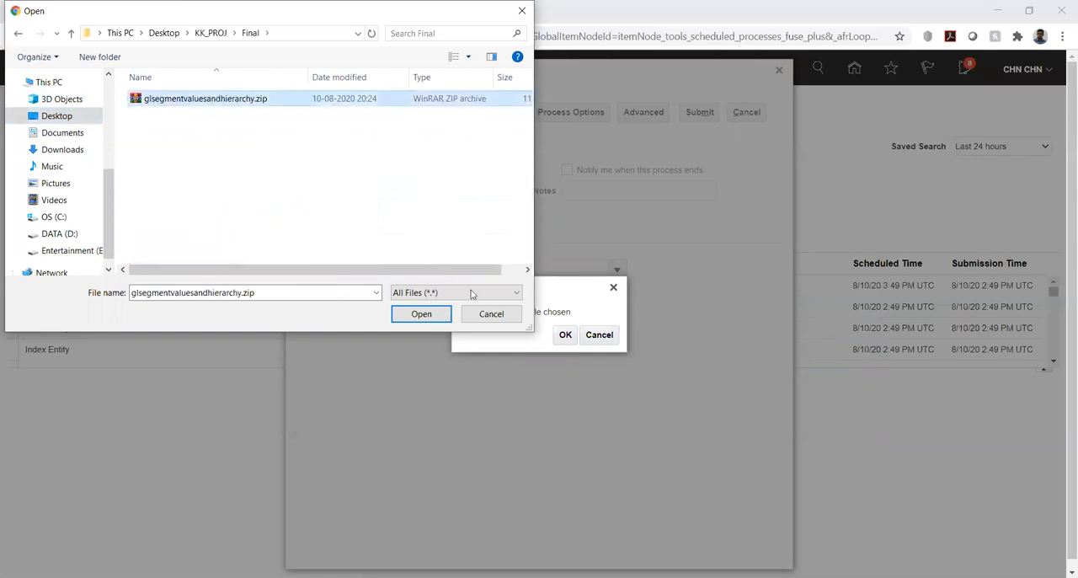
left_click(420, 314)
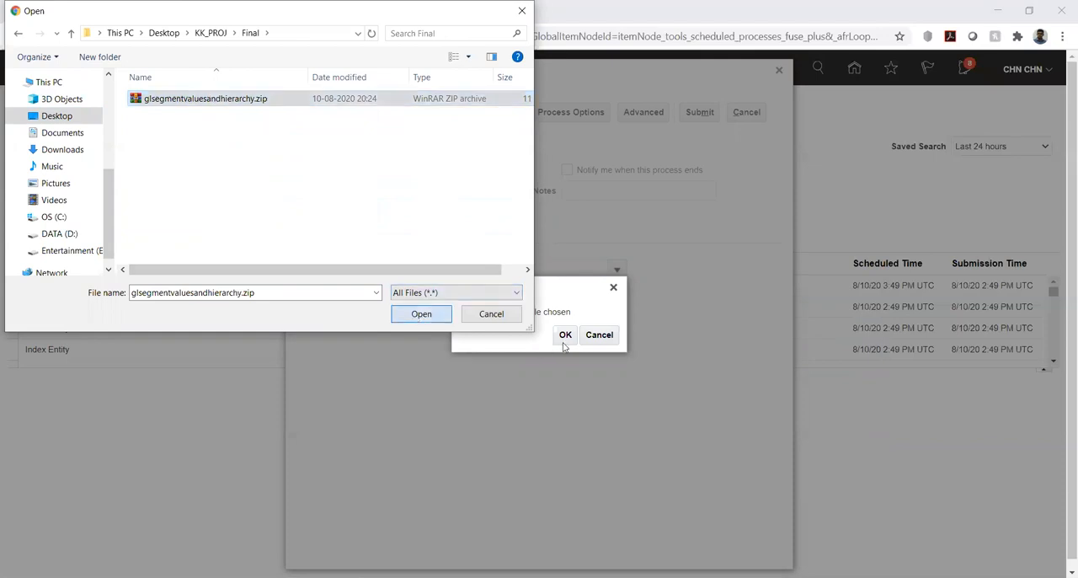
left_click(564, 335)
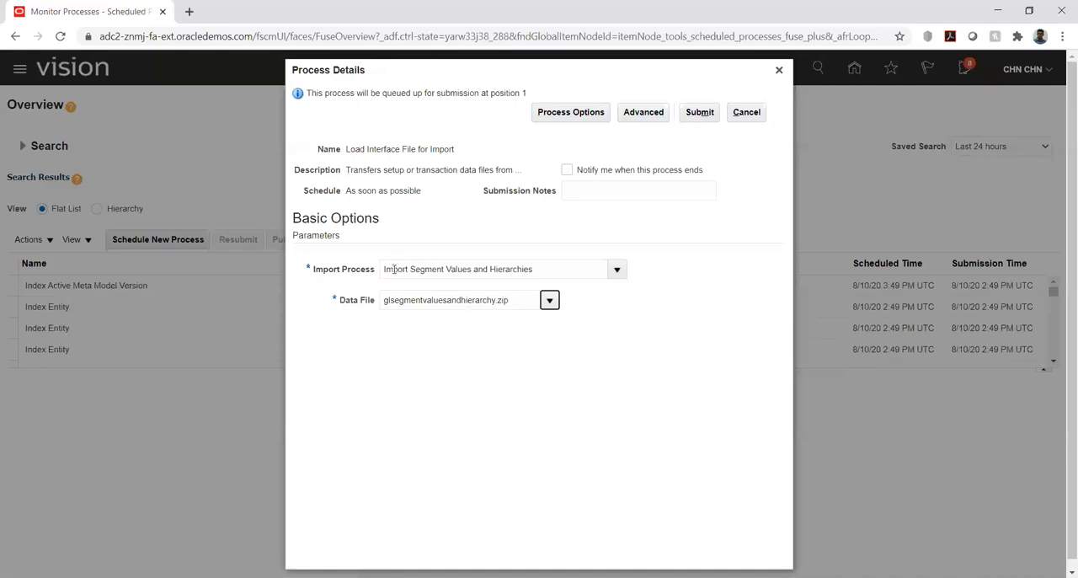
Submit the Load Interface File for Import process and refresh the process list to check its status.
left_click(702, 113)
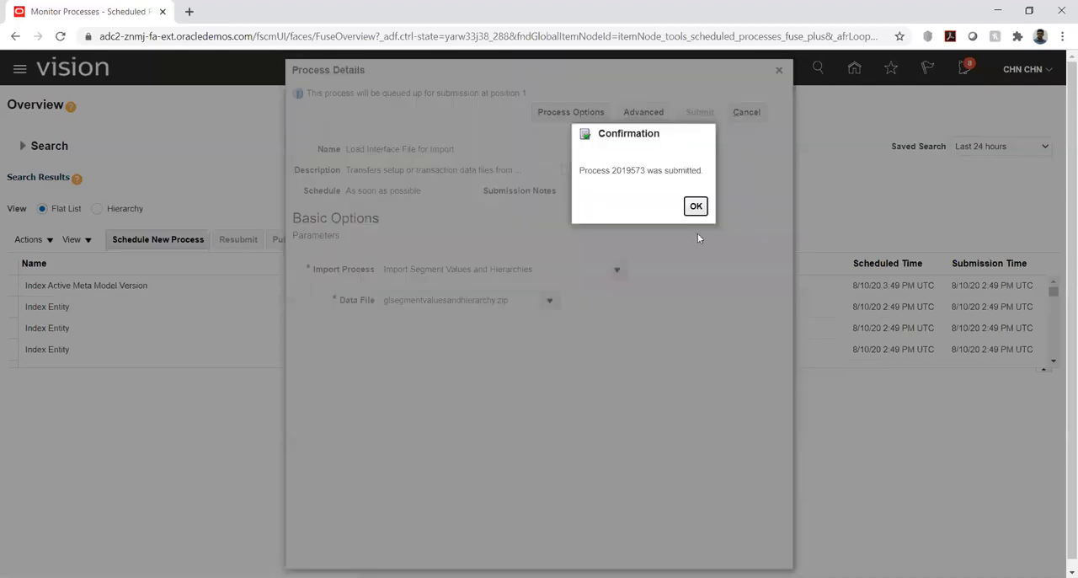
left_click(696, 207)
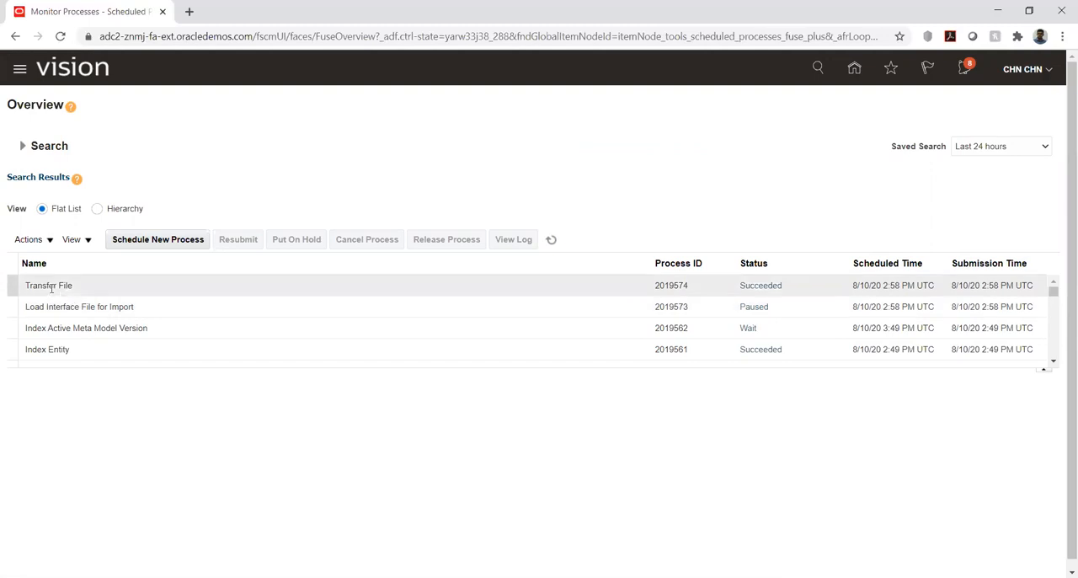
left_click(553, 242)
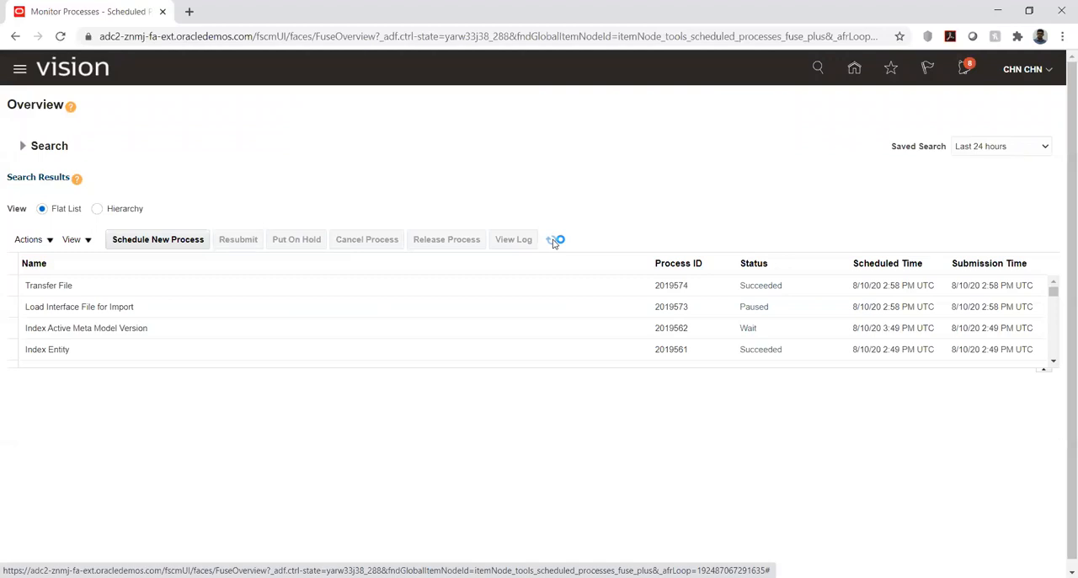
left_click(551, 241)
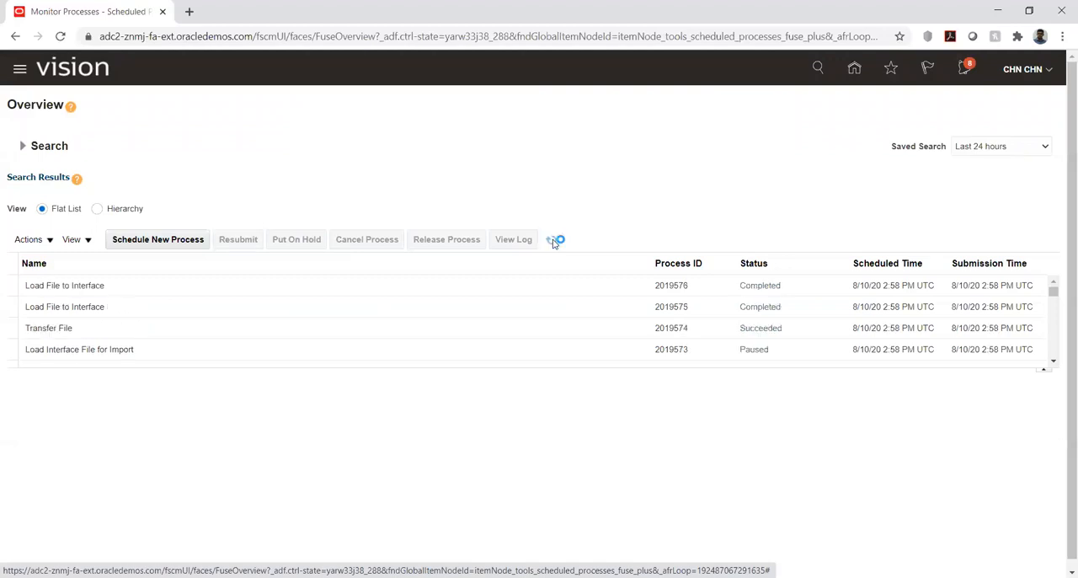
Refresh the process list until Import Segment Values and Hierarchies has finished, and open that process's text output file.
left_click(551, 241)
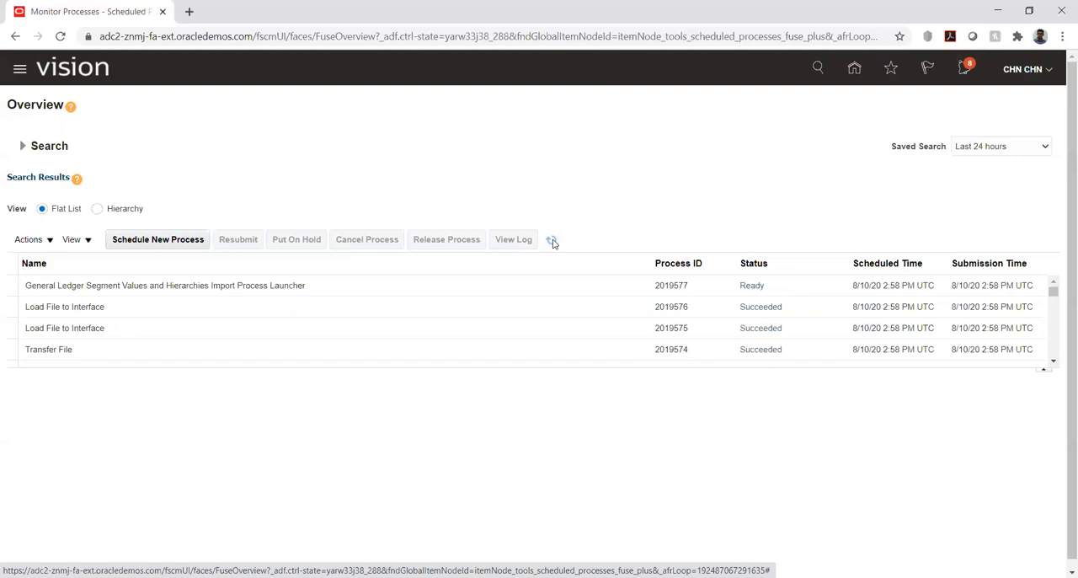
left_click(552, 241)
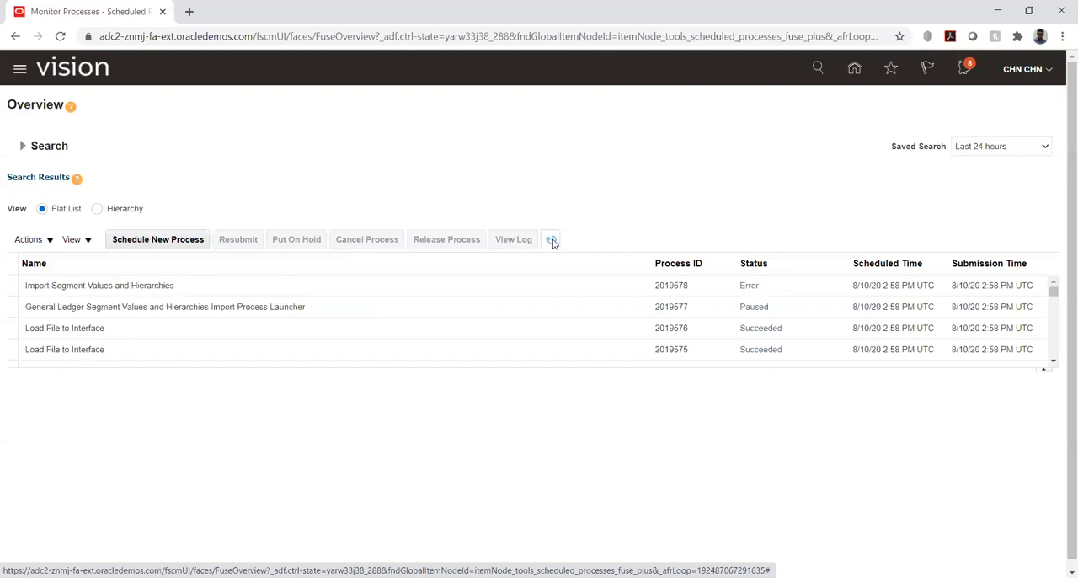
left_click(218, 285)
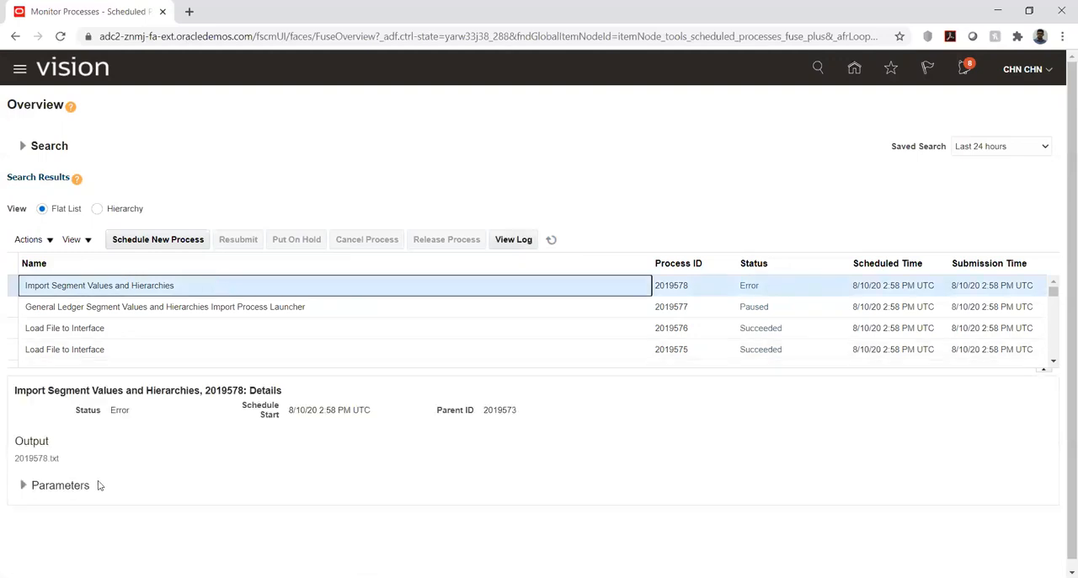
left_click(42, 460)
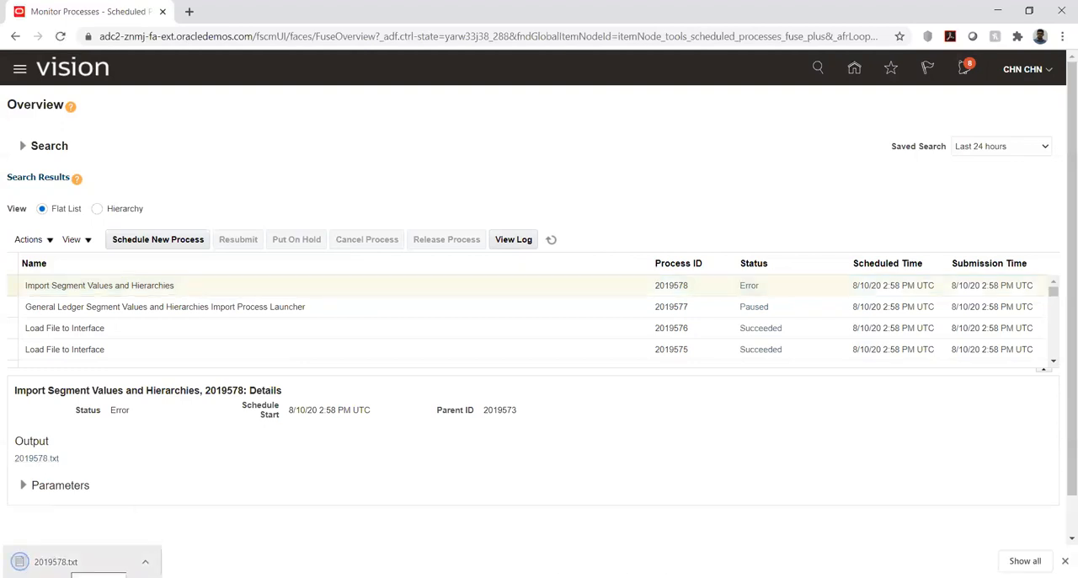
left_click(76, 561)
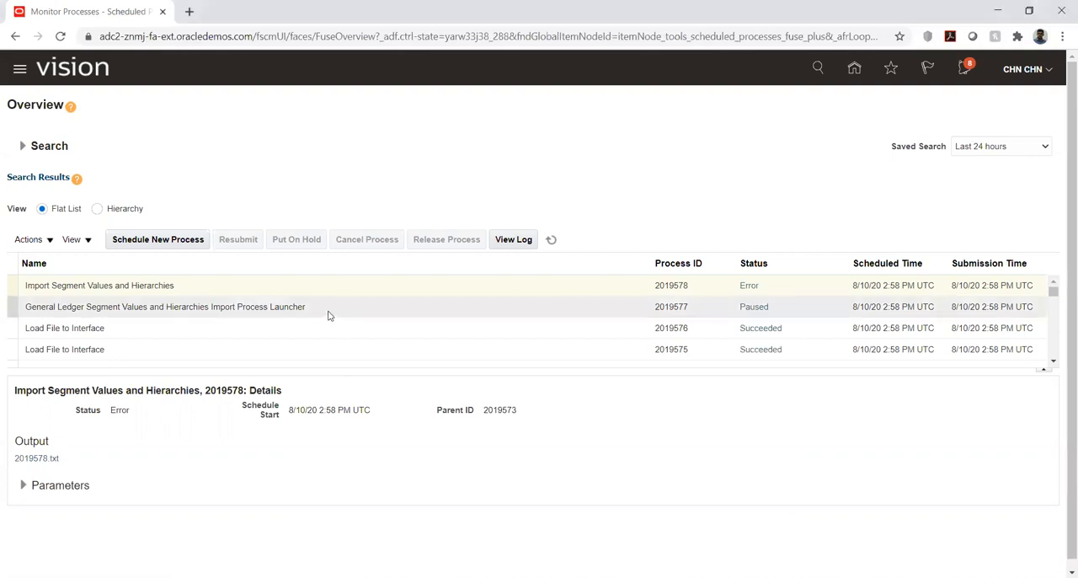
Refresh the process list and open the log file attached to the Import Segment Values and Hierarchies process.
left_click(549, 241)
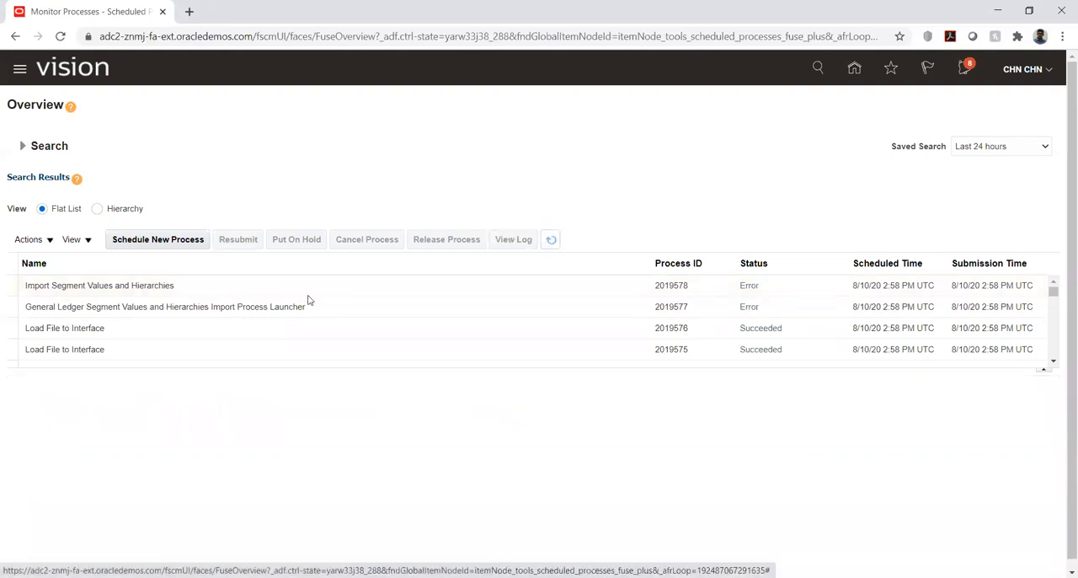
left_click(234, 285)
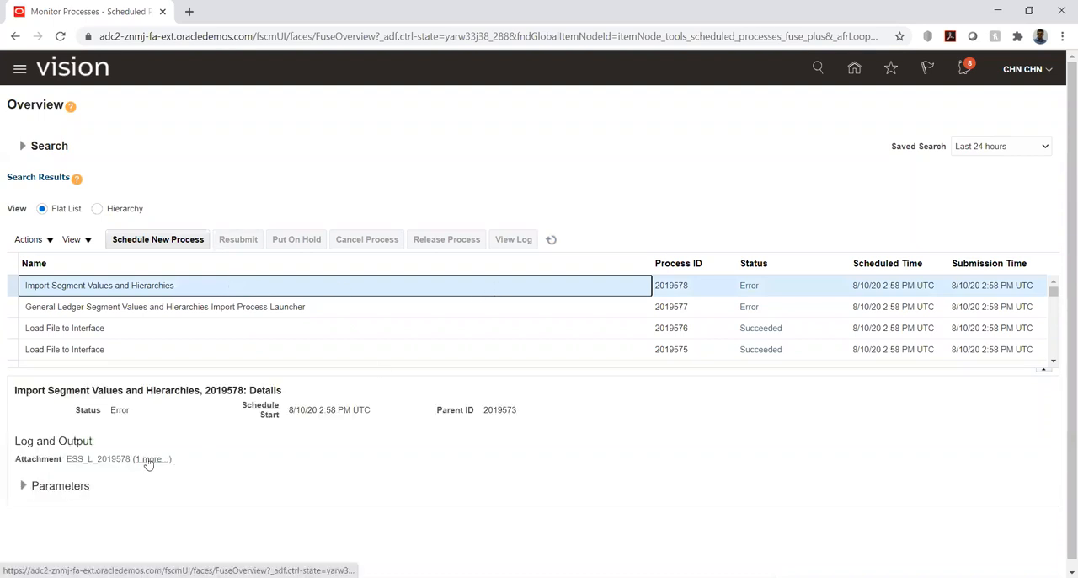
left_click(147, 460)
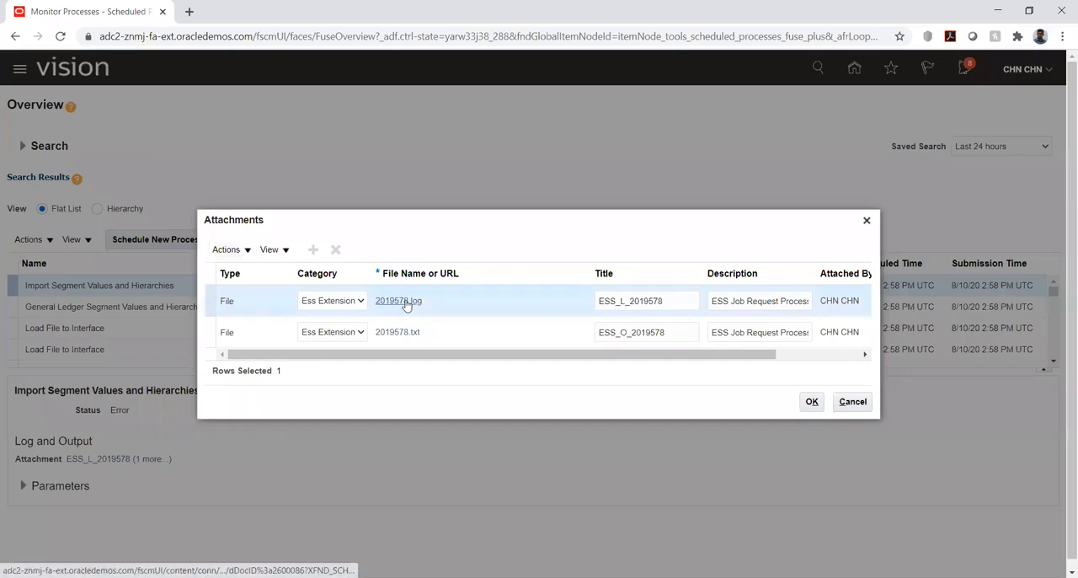
left_click(406, 303)
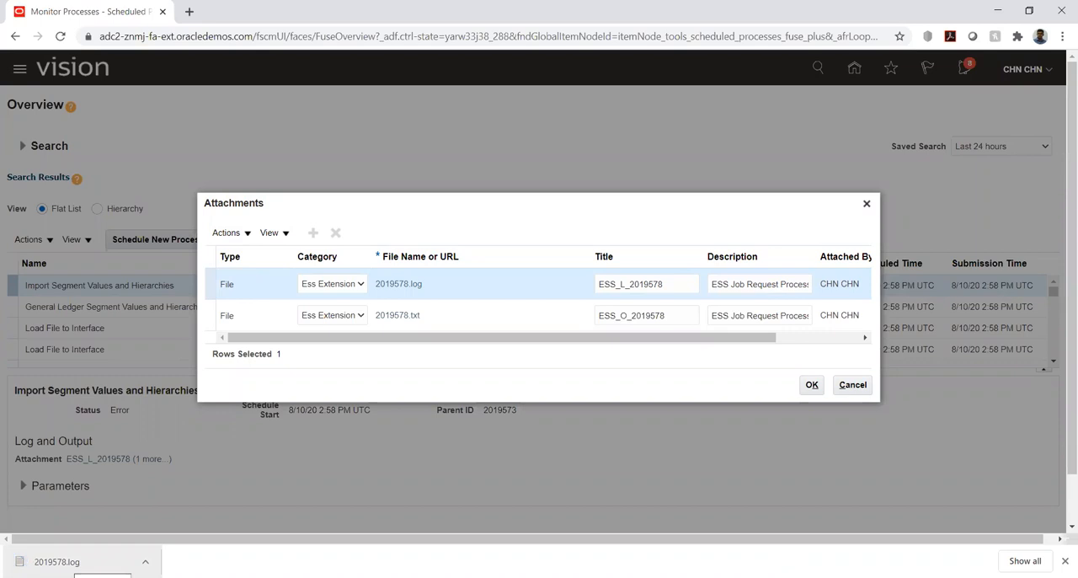
left_click(64, 561)
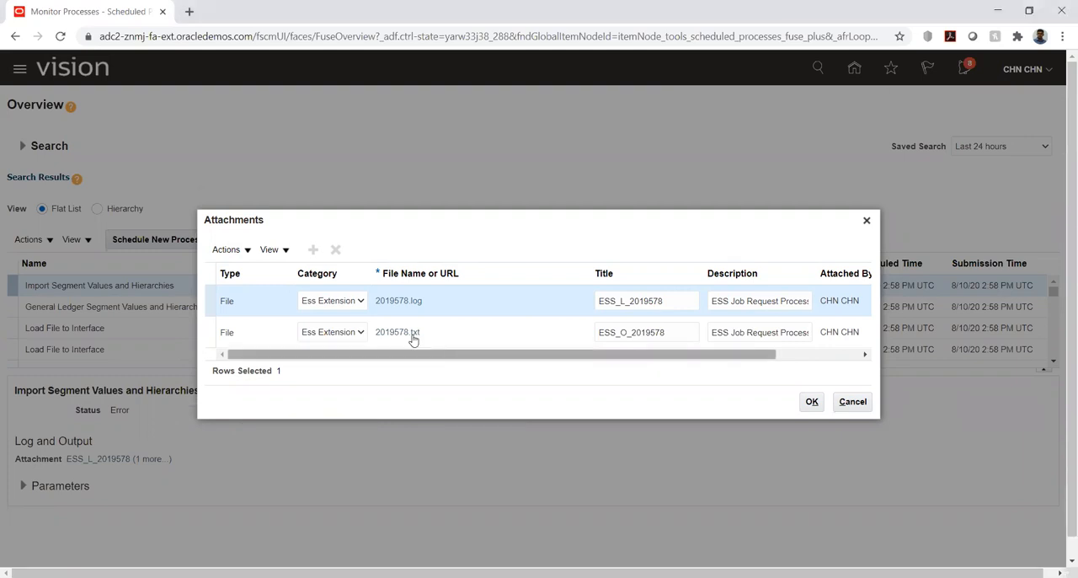
Open the text output attachment of the Import Segment Values and Hierarchies process, and close the attachments list.
left_click(406, 335)
left_click(404, 333)
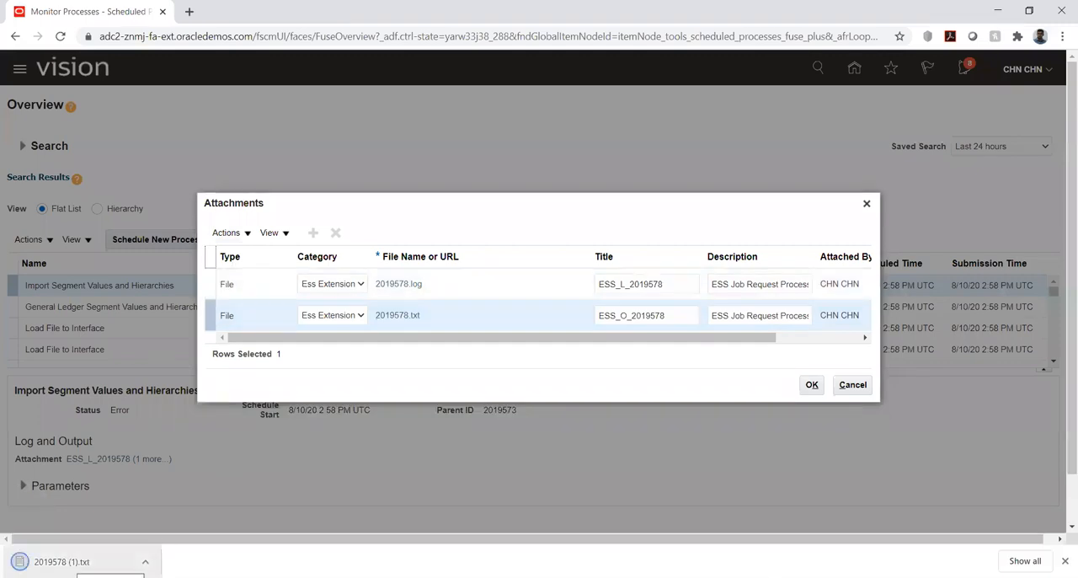
left_click(62, 561)
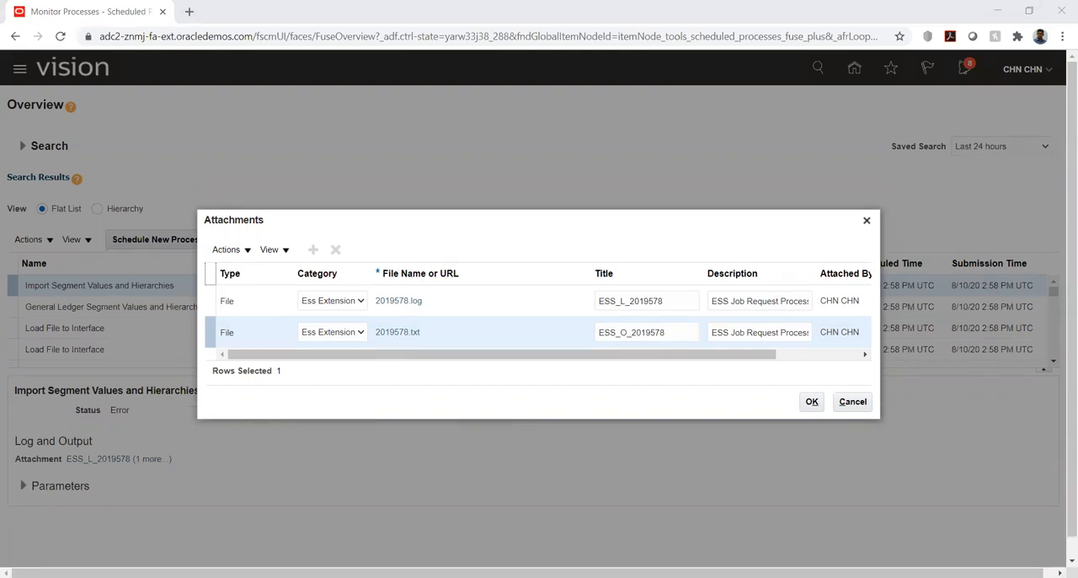
left_click(840, 416)
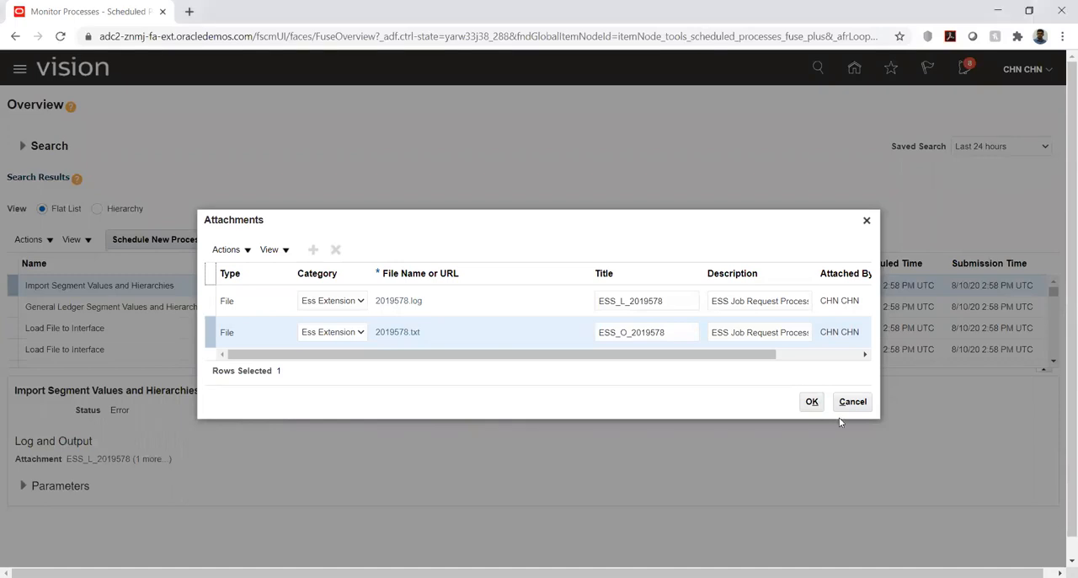
left_click(811, 401)
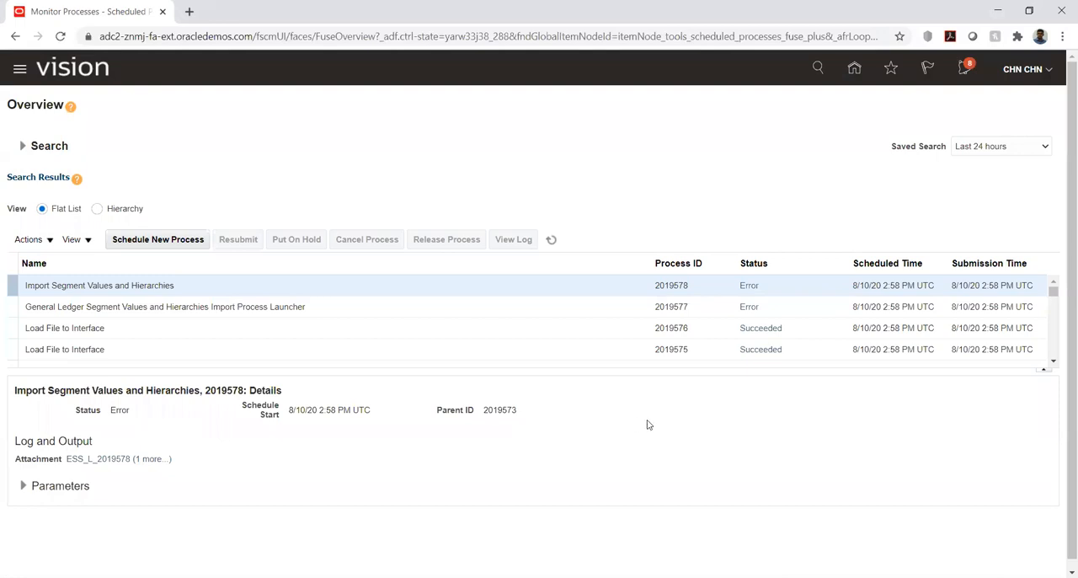
Return to the home page and open Manage Implementation Projects in Setup and Maintenance.
left_click(854, 71)
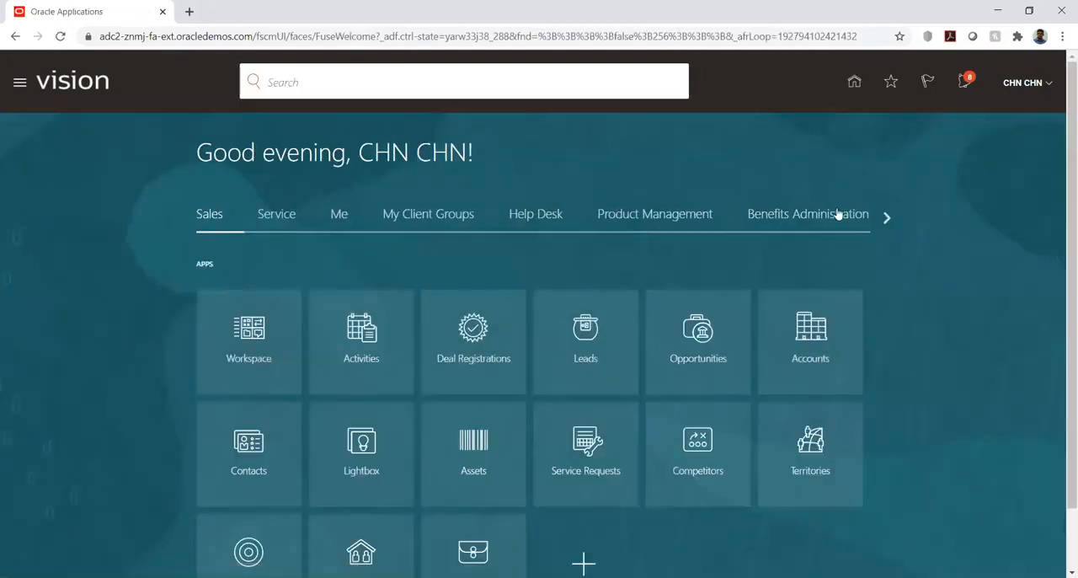
left_click(1050, 84)
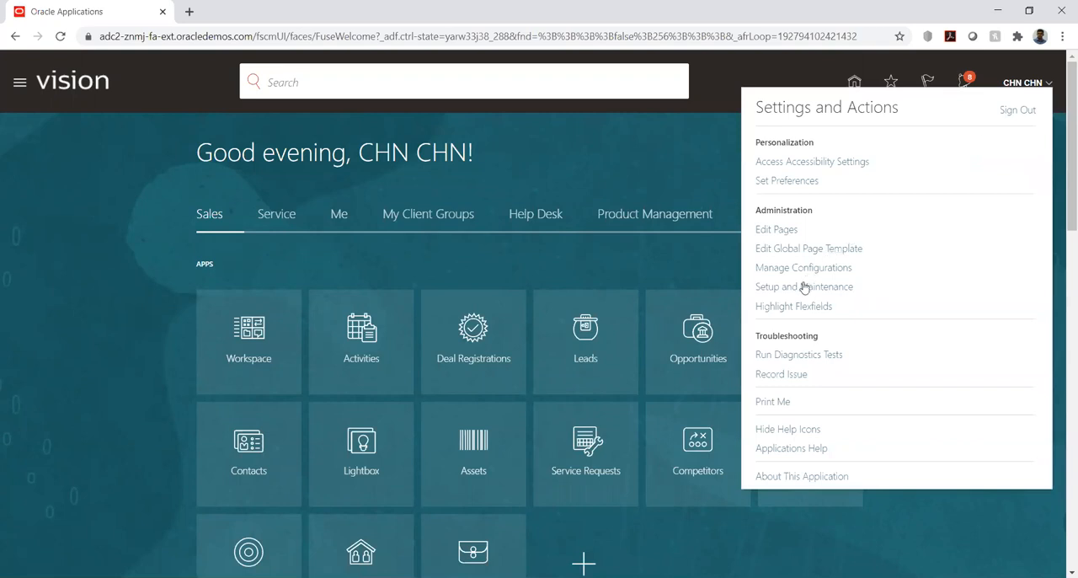
left_click(804, 287)
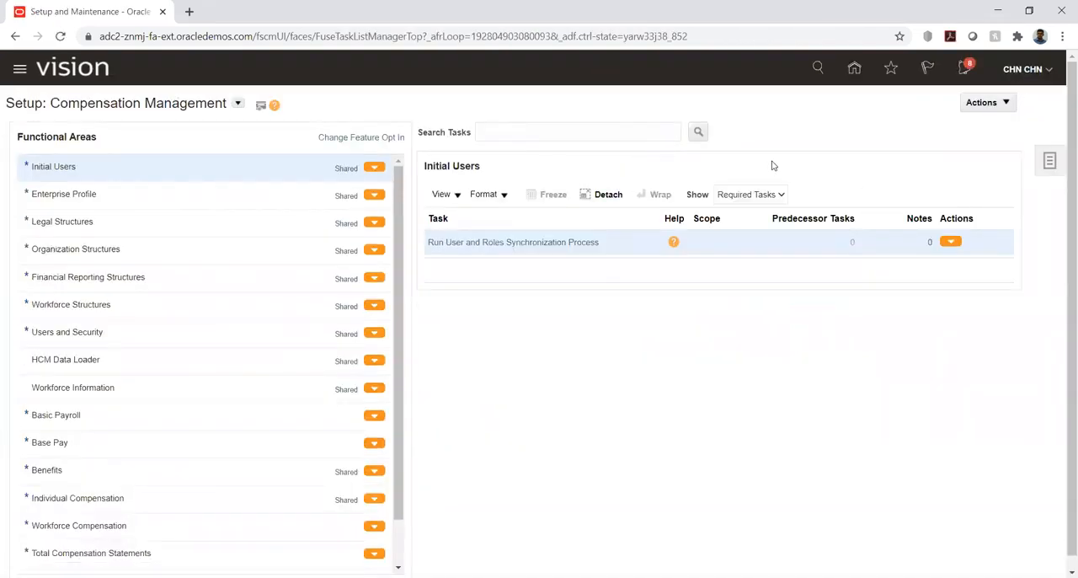
left_click(1050, 161)
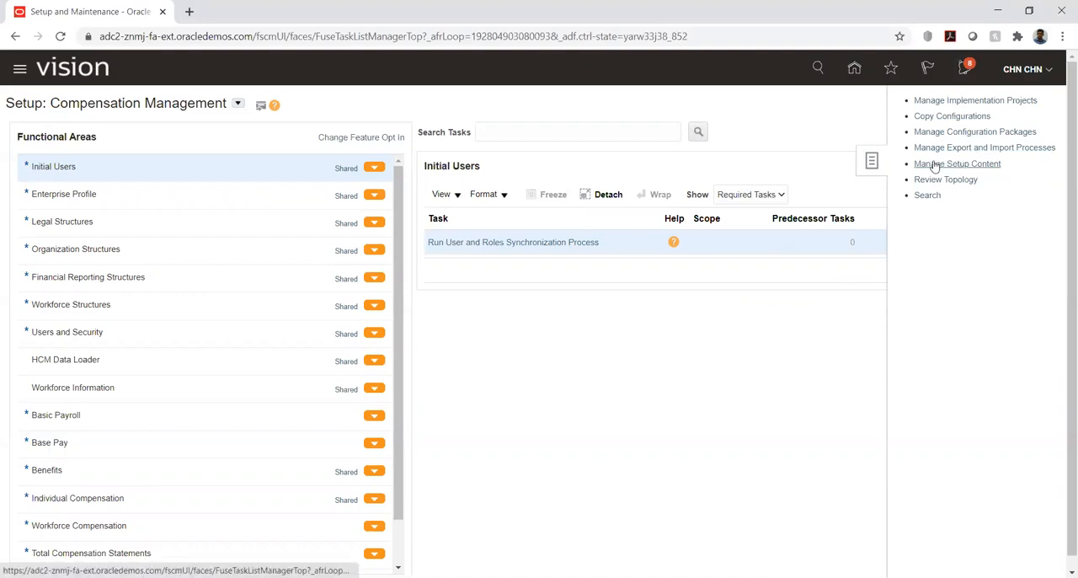
left_click(938, 101)
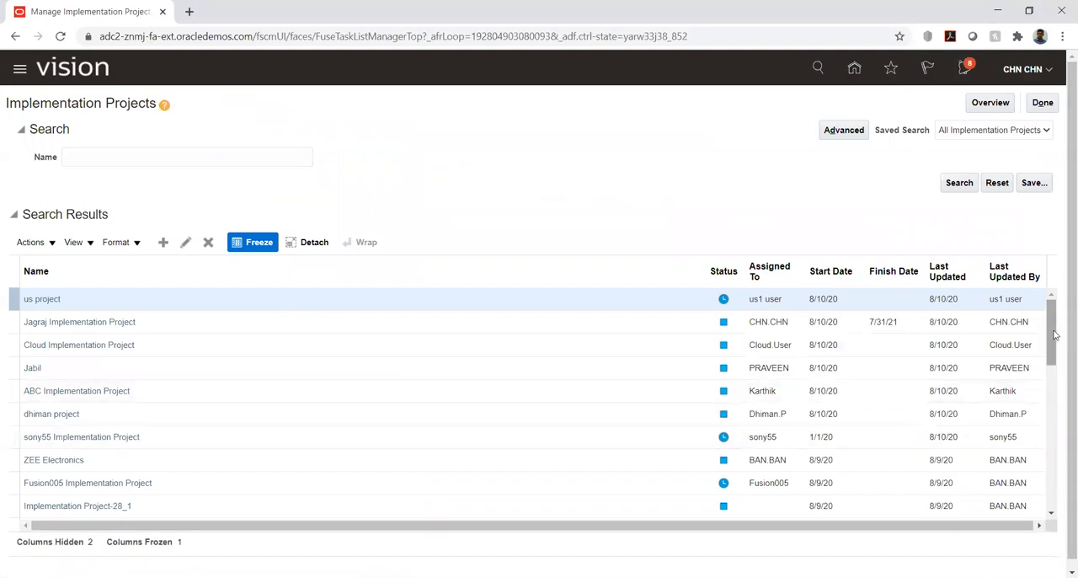
Search the implementation projects for kk and open the KK Implementation project.
left_click_drag(1055, 334, 1056, 414)
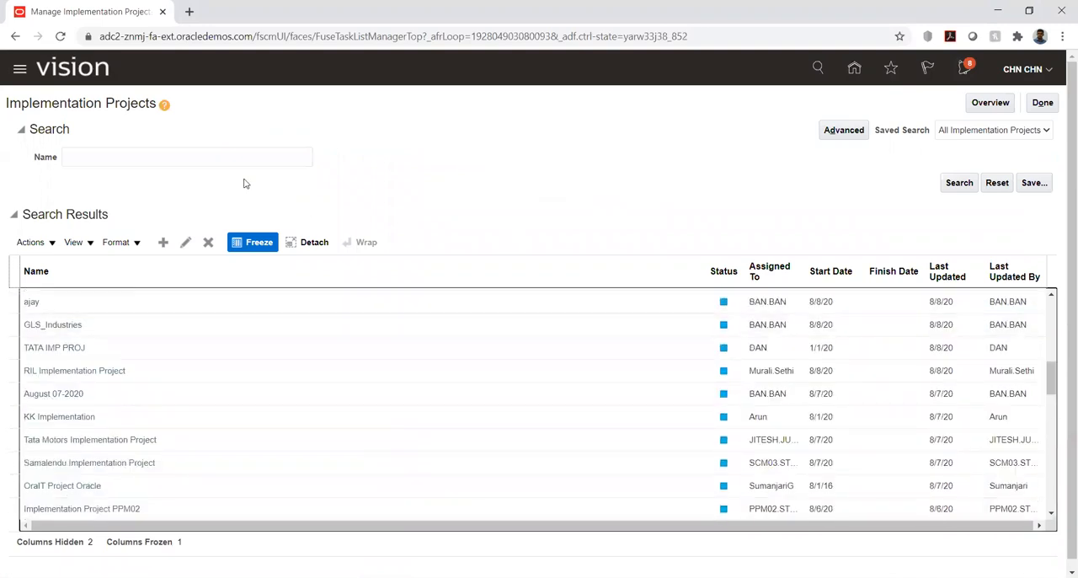
left_click(223, 157)
type("kk")
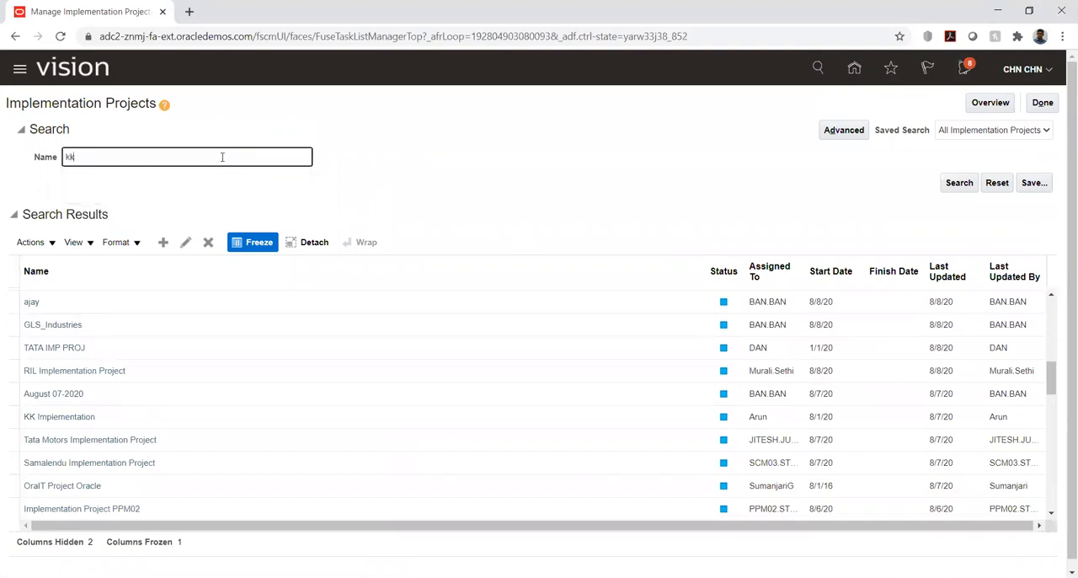
key("Return")
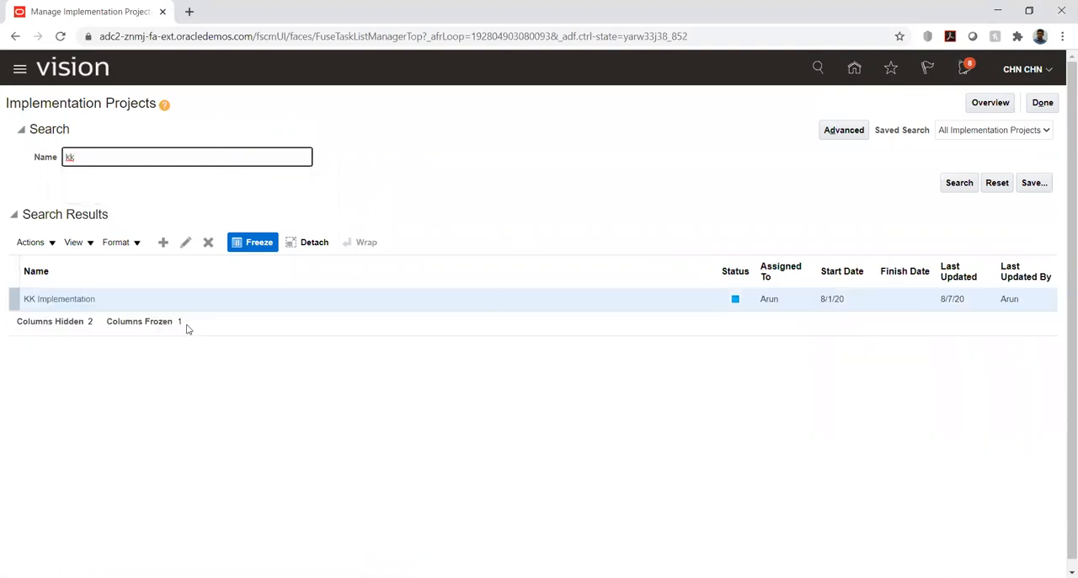
left_click(38, 299)
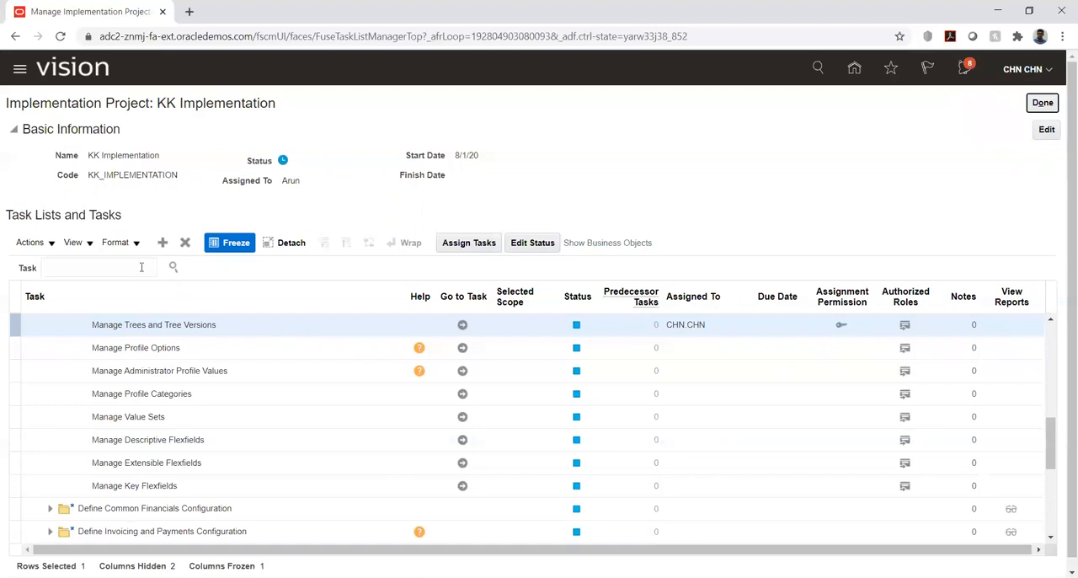
Go to the Manage Chart of Accounts Value Set Values task under Define Enterprise Structures for Financials, Define Financial Reporting Structures, Define Chart of Accounts.
left_click_drag(1051, 439, 1057, 339)
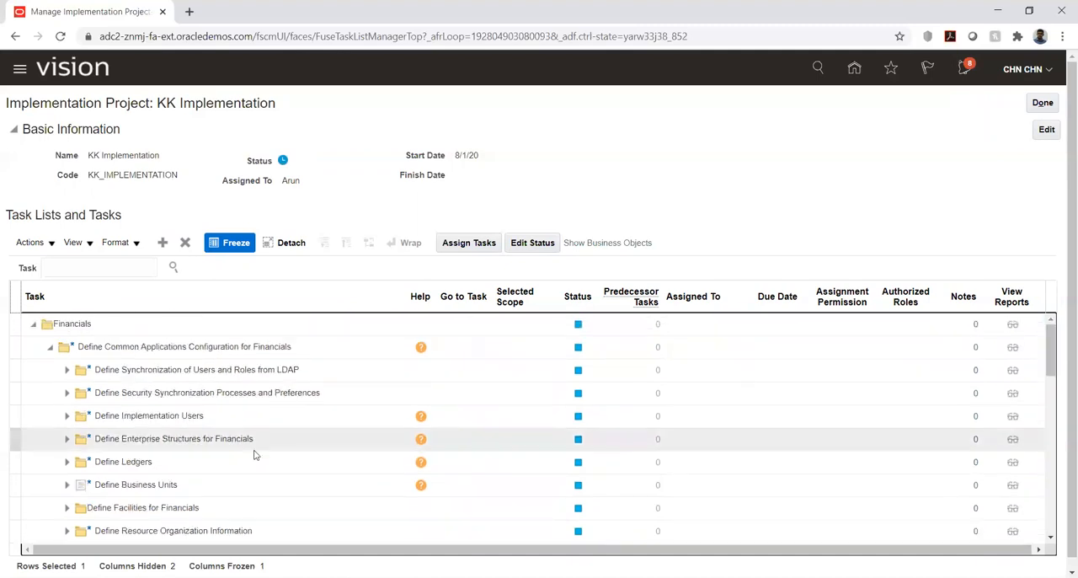
left_click(66, 440)
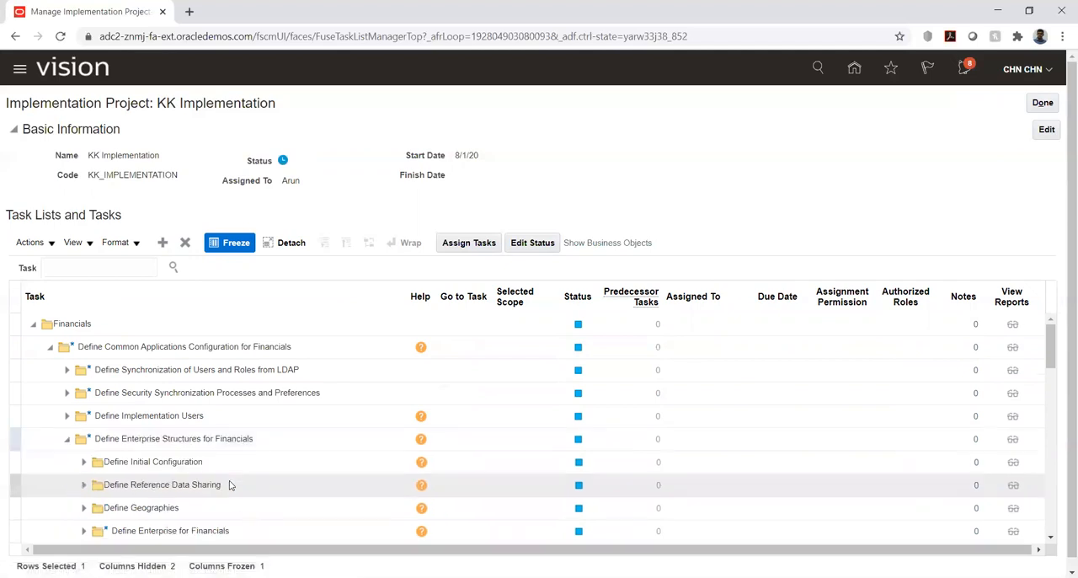
left_click_drag(1053, 362, 1053, 377)
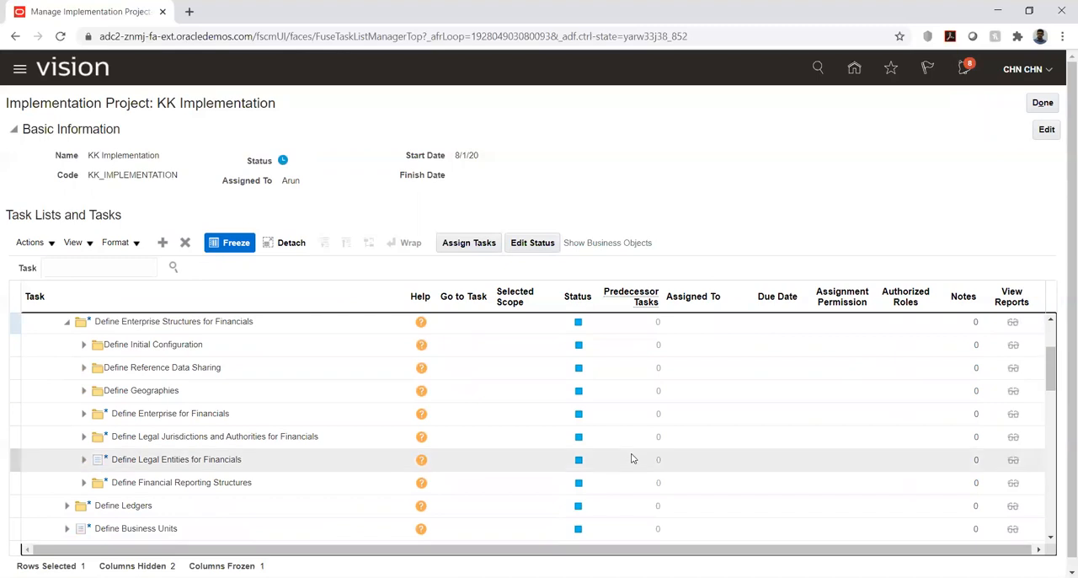
left_click(83, 482)
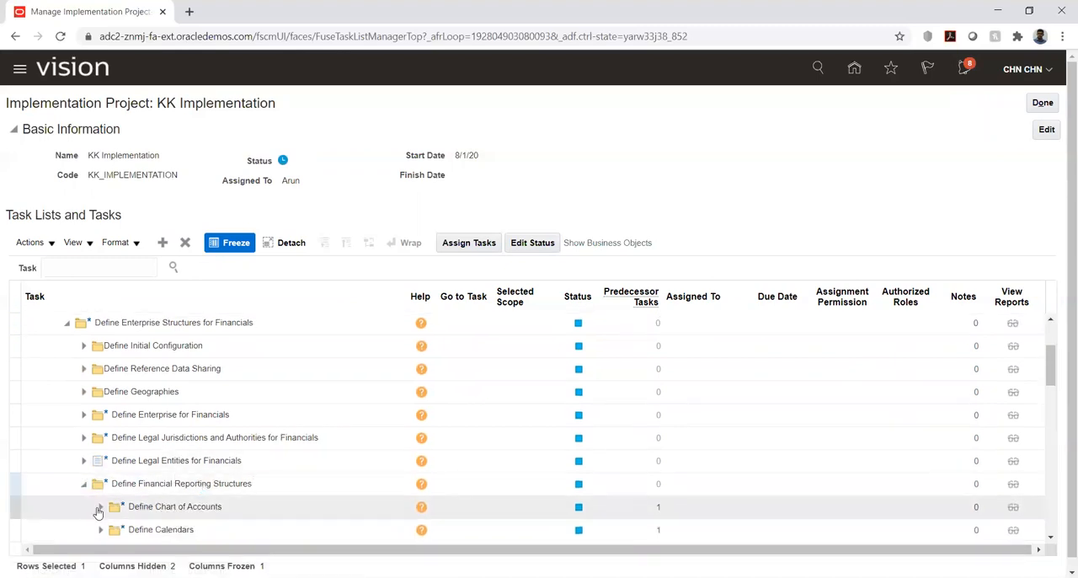
left_click(99, 508)
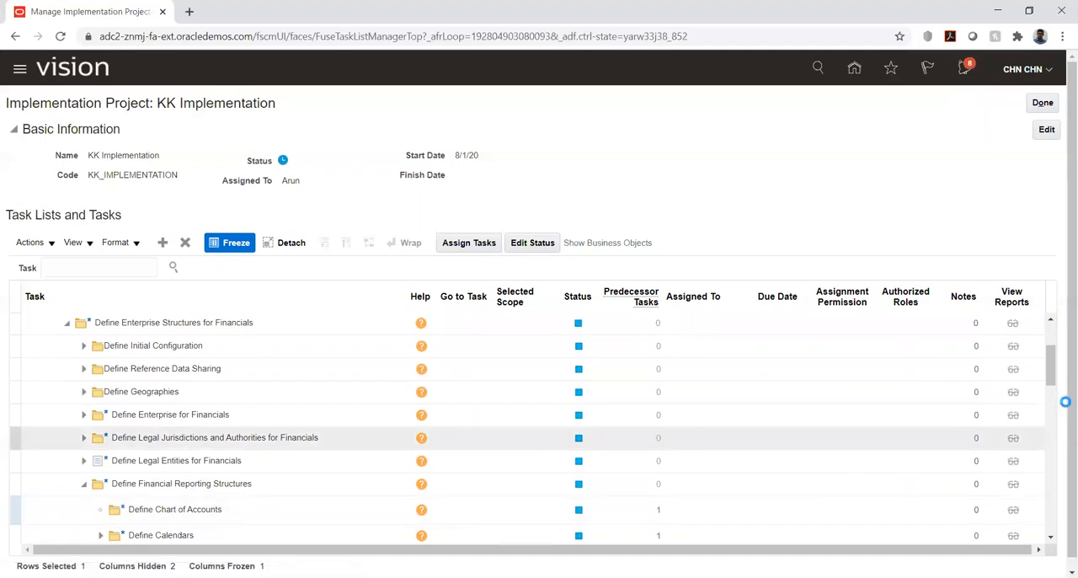
scroll(1051, 364, "down", 5)
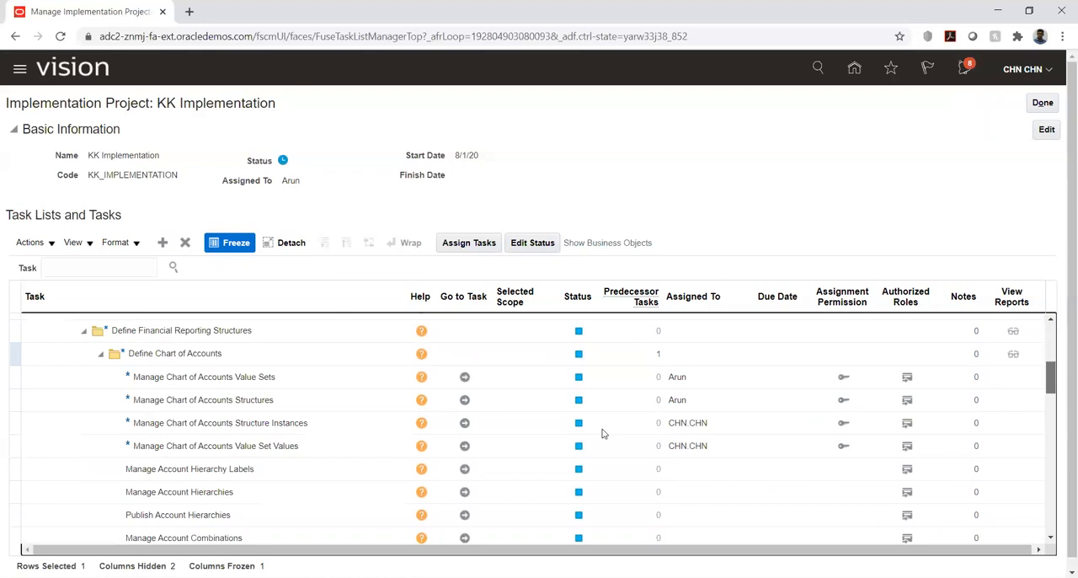
left_click(464, 446)
left_click(464, 443)
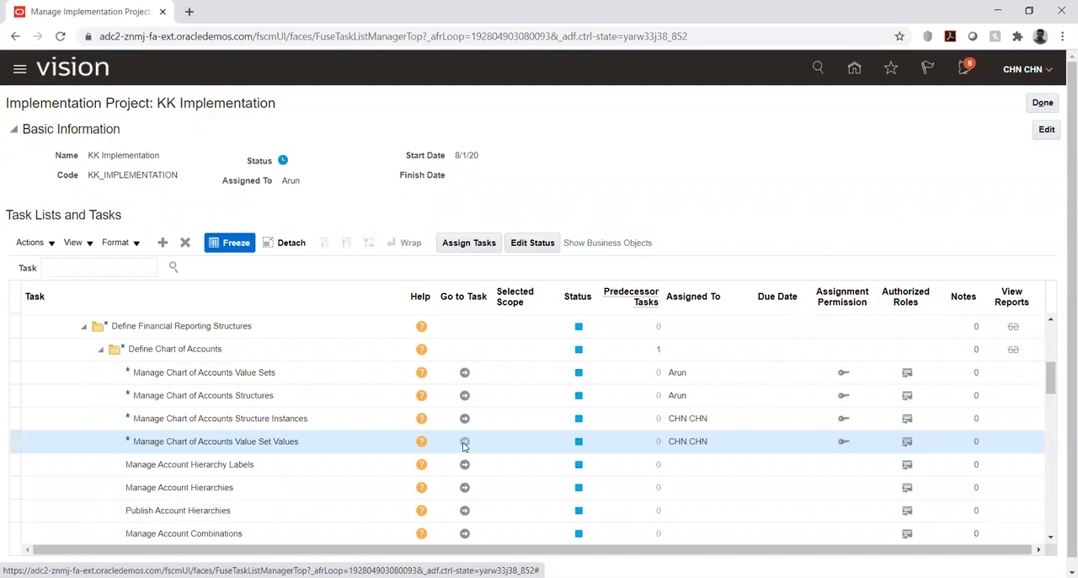
Search for the value set code KK_ACC, open the value set's Manage Values page and search for all its values.
left_click(237, 168)
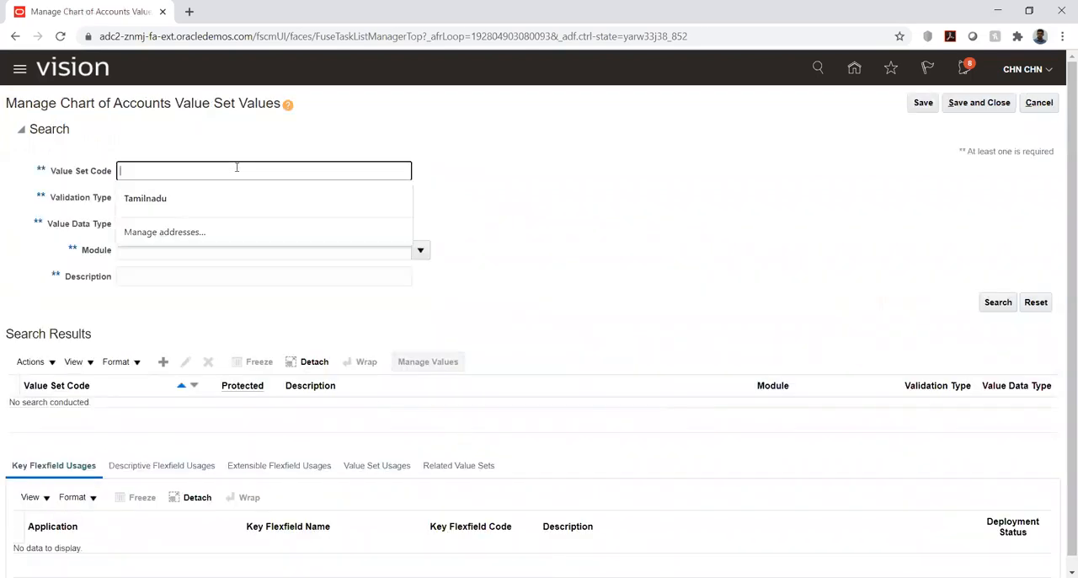
type("KK_ACC")
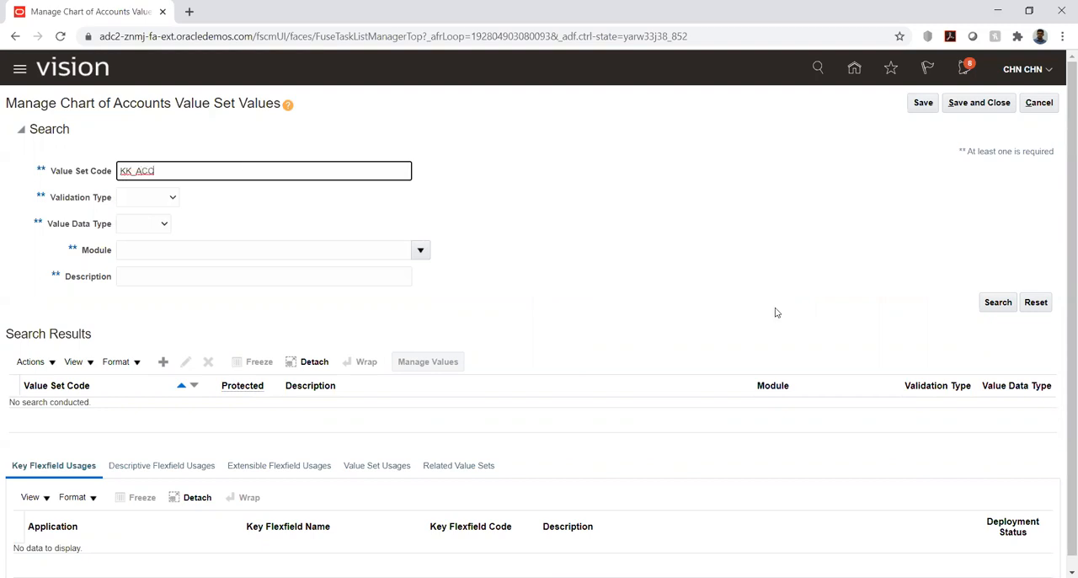
key("Return")
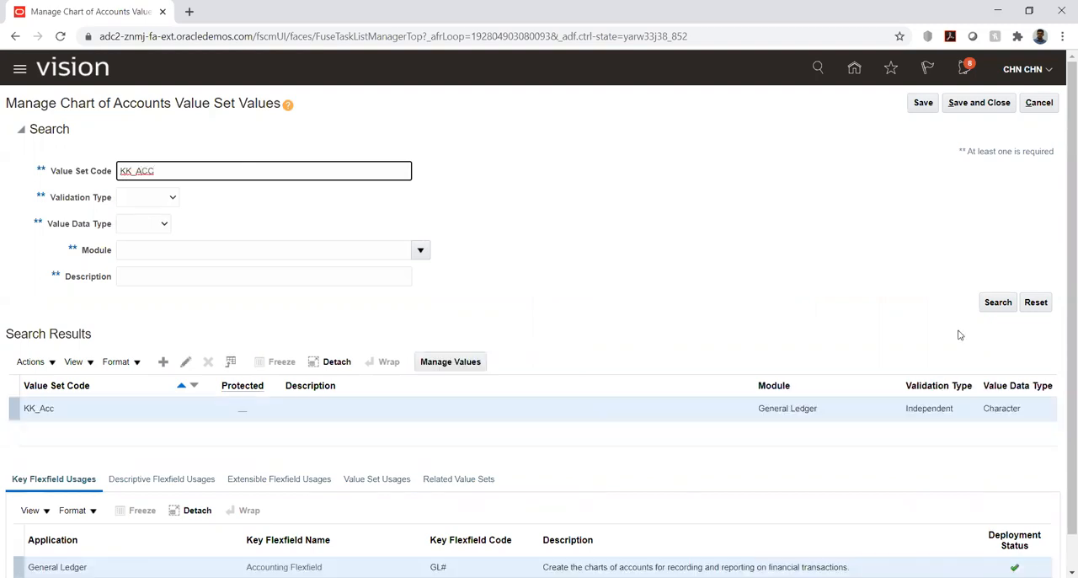
left_click(120, 414)
left_click(446, 366)
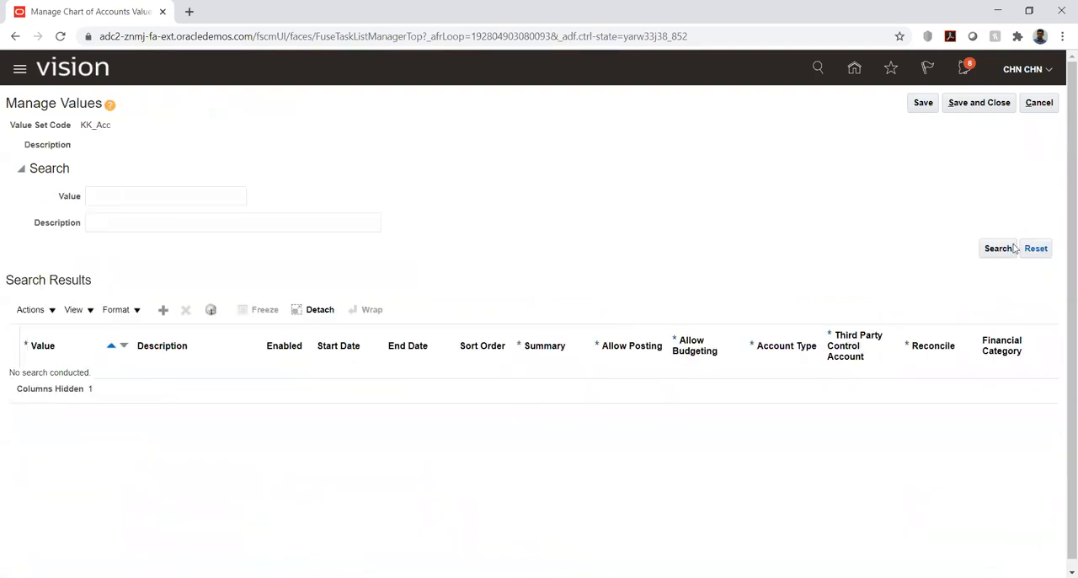
left_click(1003, 249)
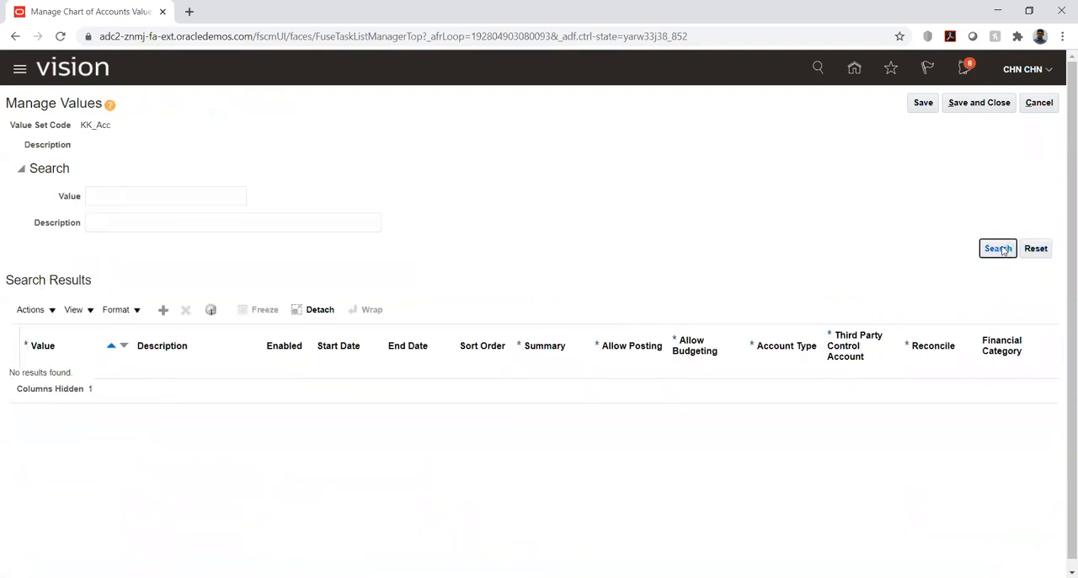
Search again for all values of the KK_Acc value set, and leave the Manage Values page without saving.
left_click(1003, 249)
left_click(1047, 104)
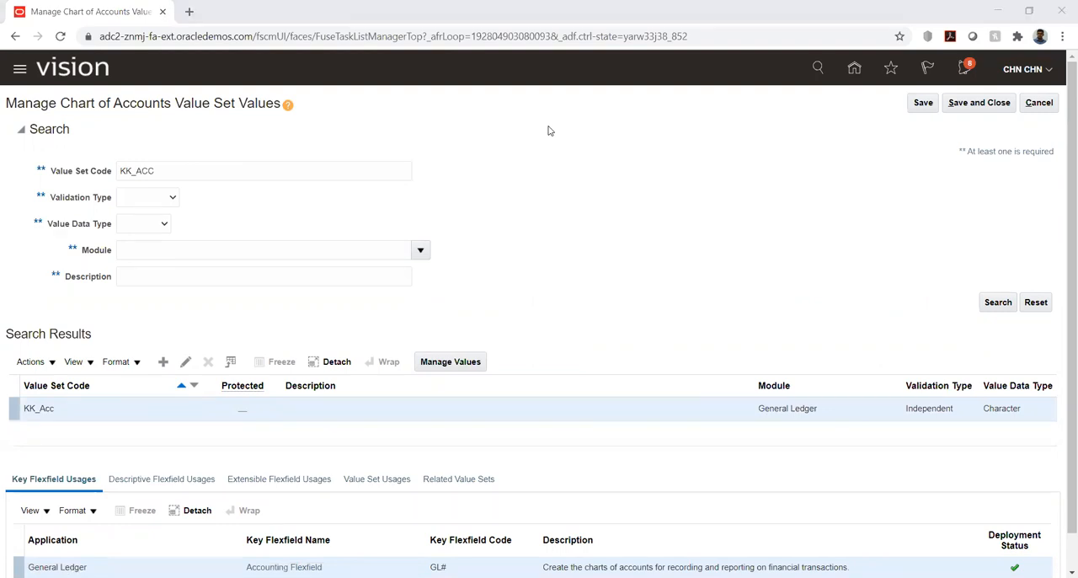
Switch to the import template workbook in Excel and examine the GL_SEGMENT_HIER_INTERFACE sheet's value and tree code entries from first to last row.
key("alt+Tab")
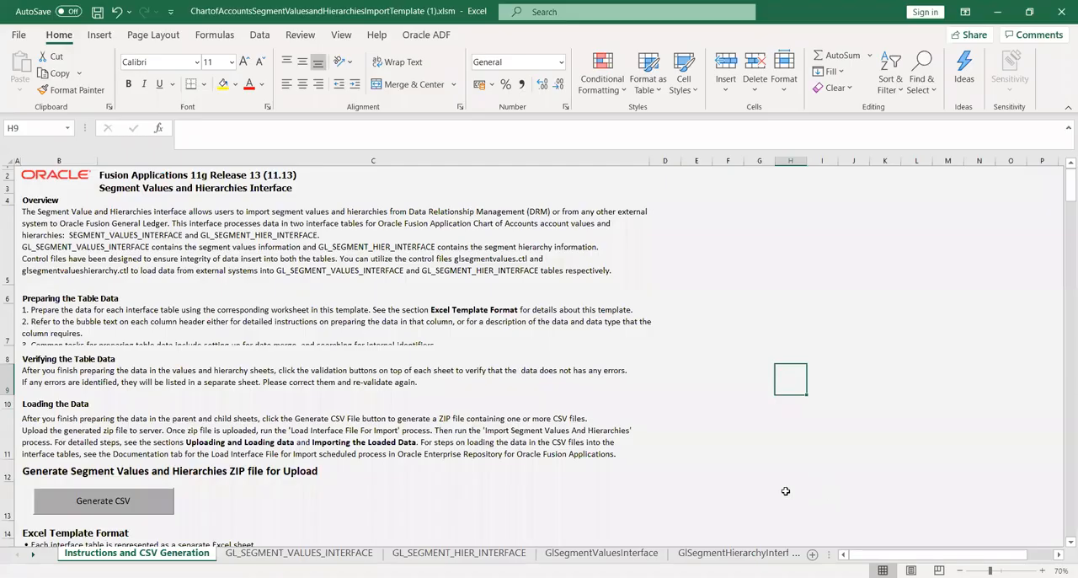
left_click(459, 553)
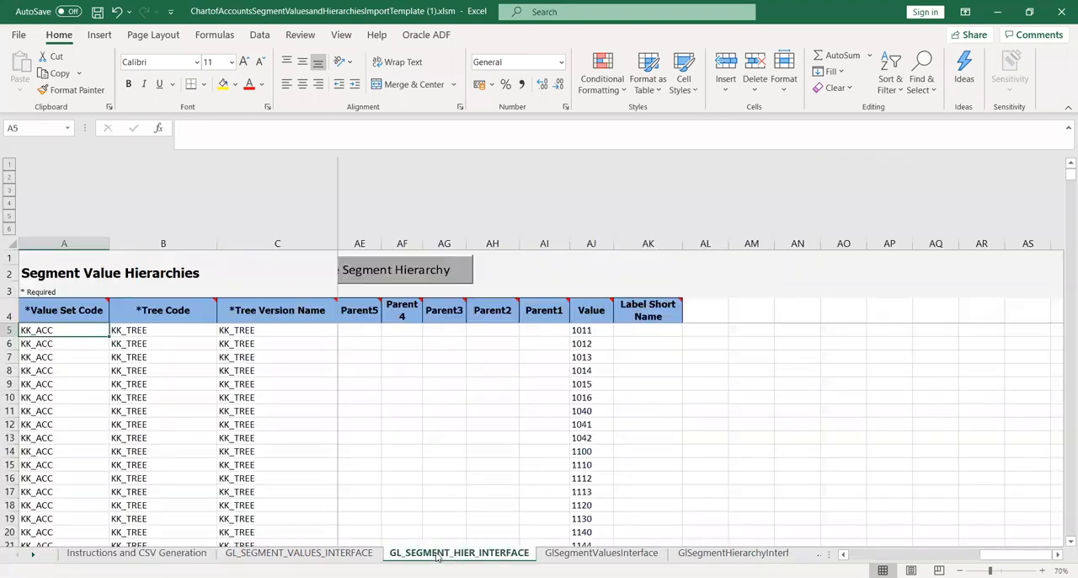
left_click(593, 355)
left_click_drag(1061, 175, 1061, 197)
left_click_drag(1061, 216, 1062, 557)
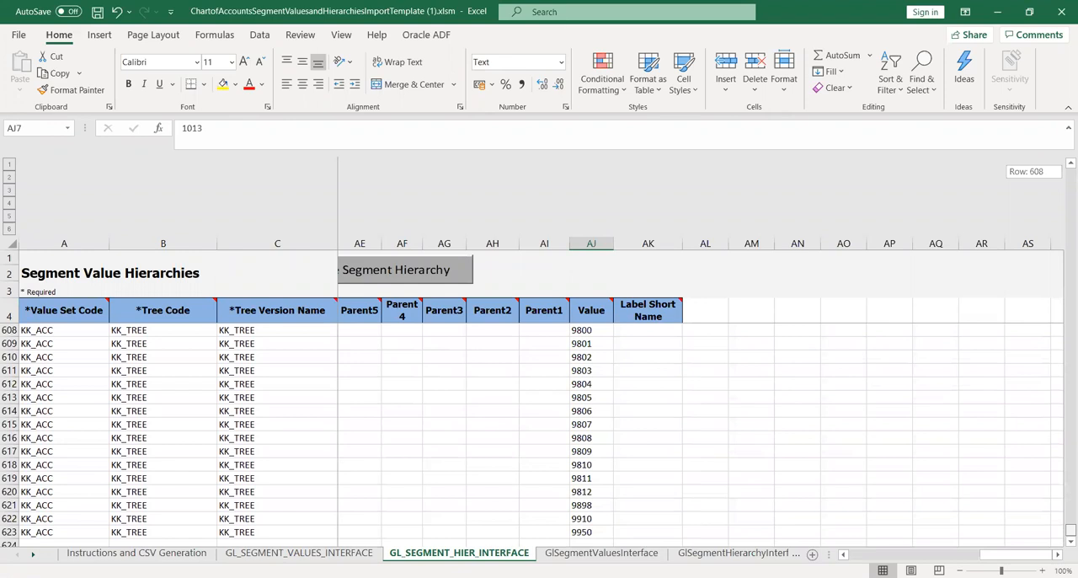
left_click_drag(1063, 539, 1061, 136)
left_click(176, 360)
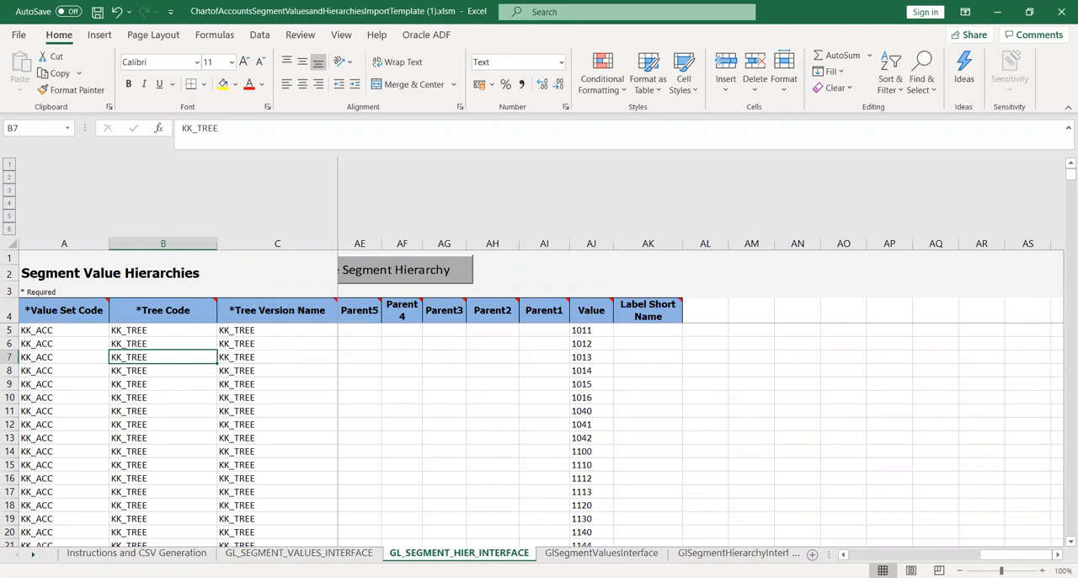
key("alt+Tab")
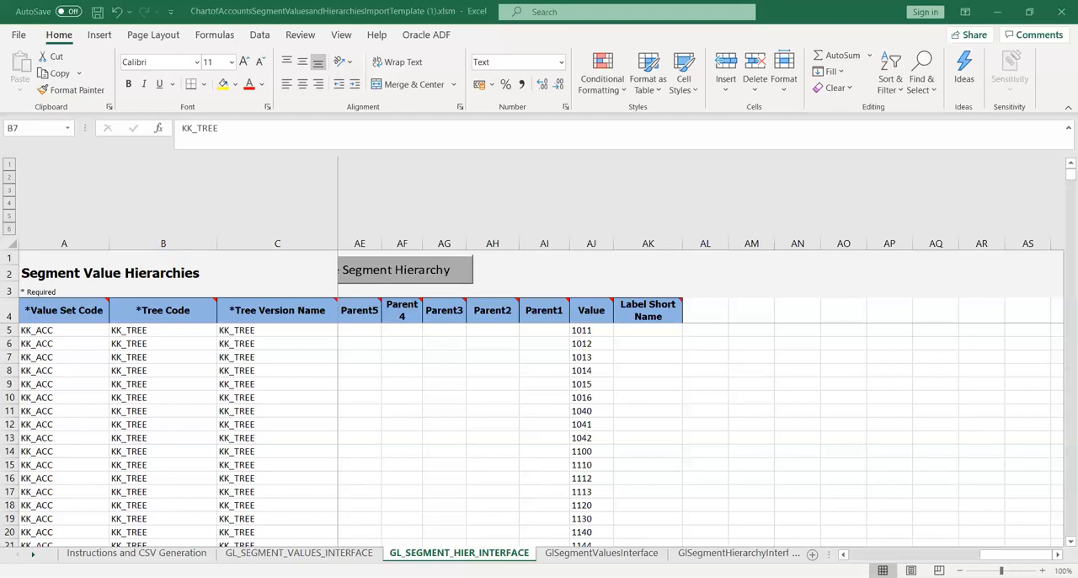
Run the Segment Hierarchy validation on the GL_SEGMENT_HIER_INTERFACE sheet and close its completion message.
left_click(384, 391)
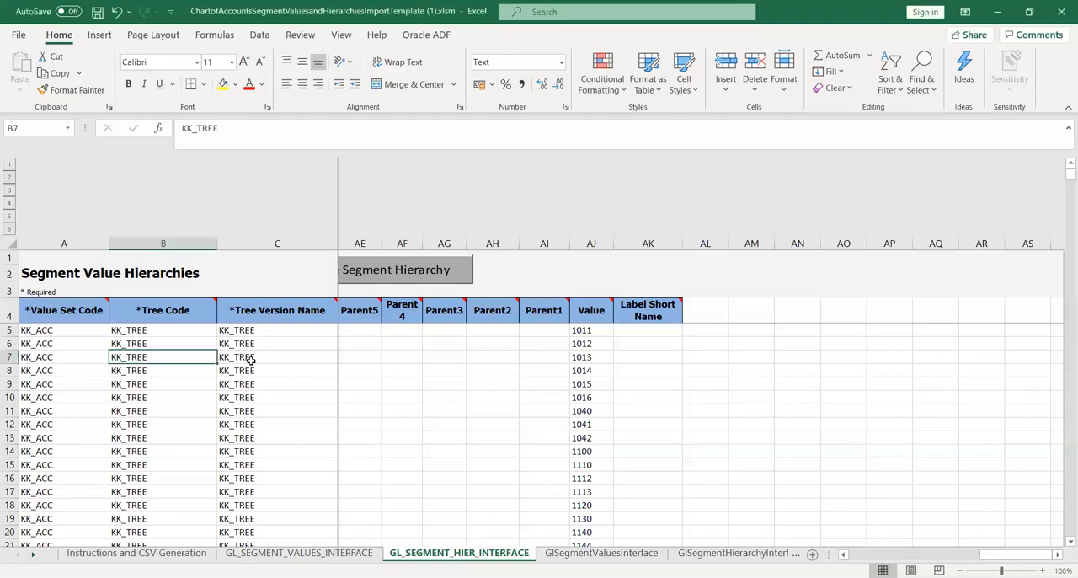
key("Left")
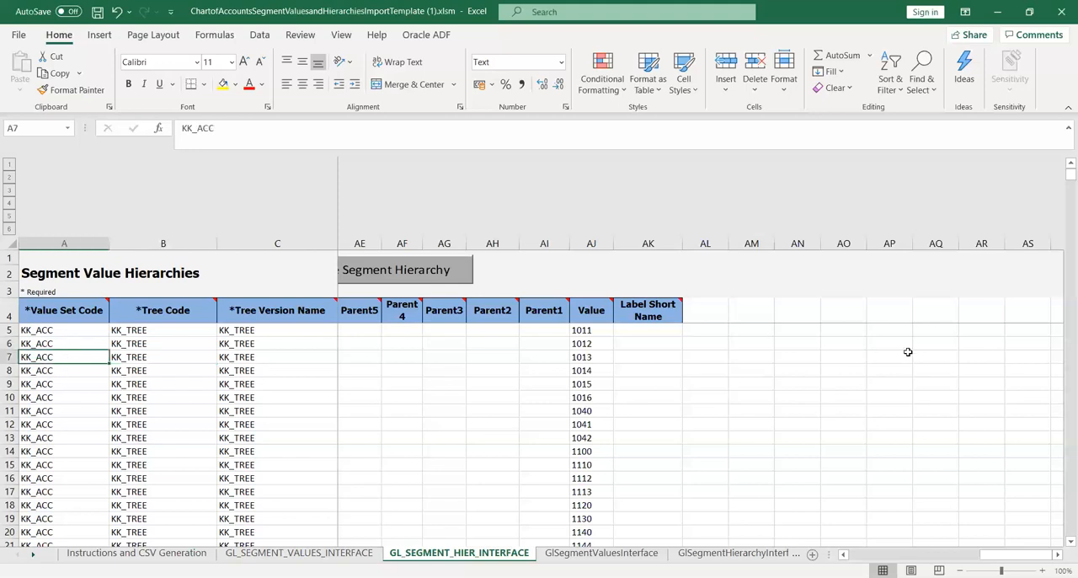
left_click_drag(1061, 180, 532, 505)
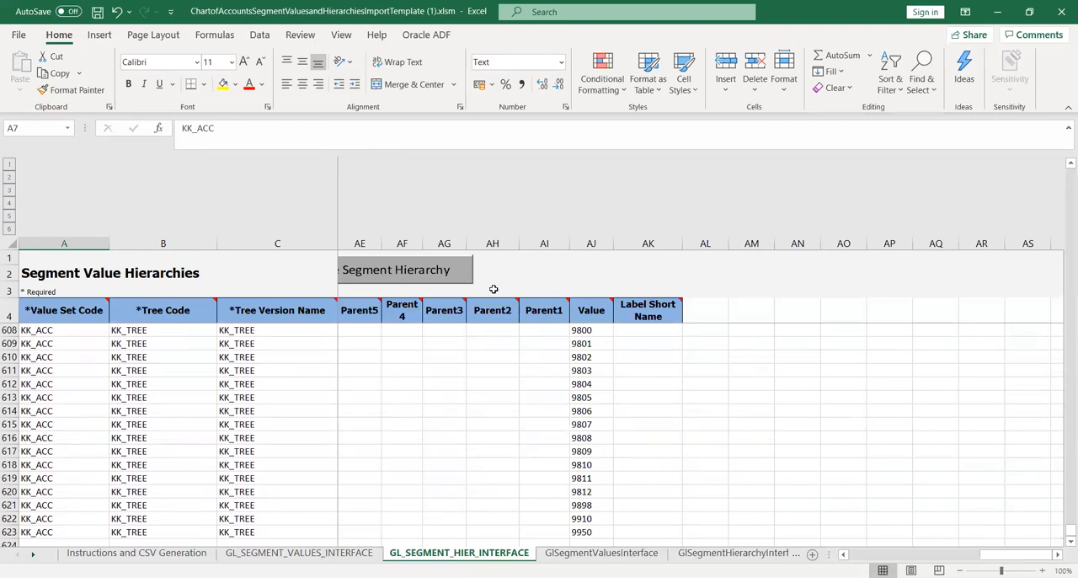
left_click(419, 270)
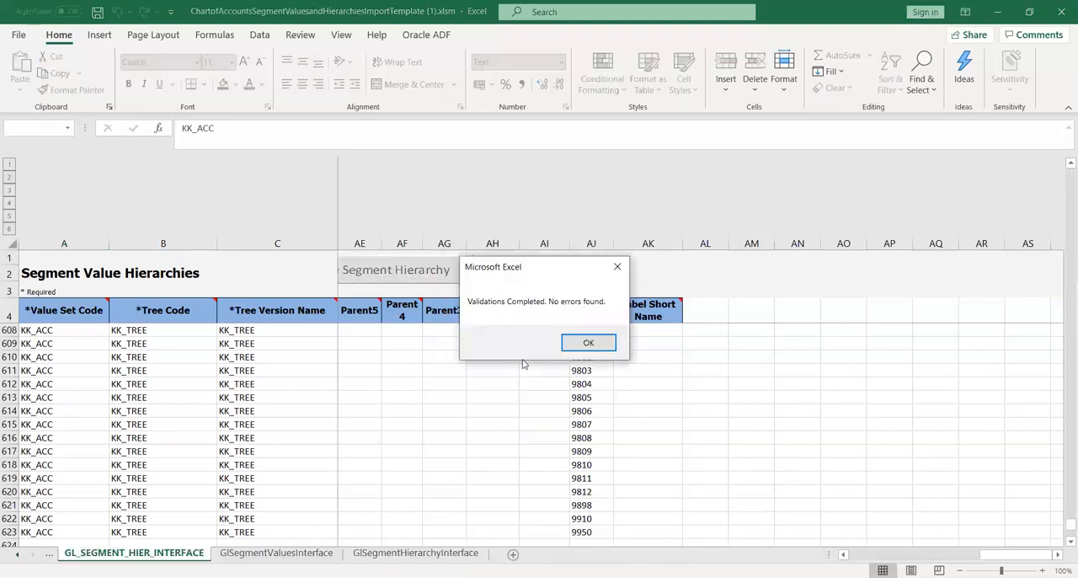
left_click(585, 343)
Run Validate Segment values on the GL_SEGMENT_VALUES_INTERFACE sheet and check the first entry on the Segment_Value_Validation_Errors sheet.
left_click(281, 554)
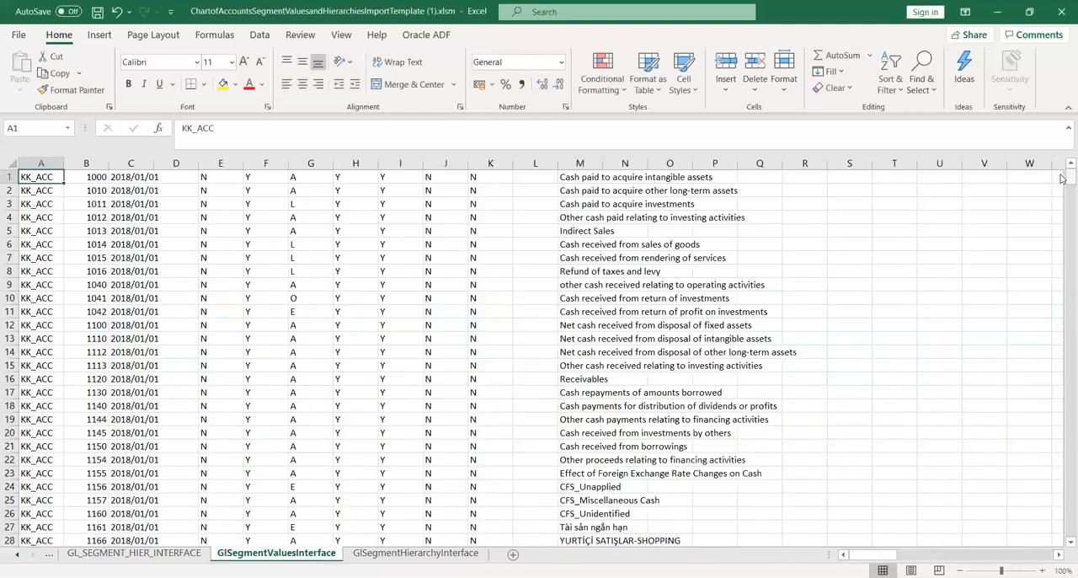
left_click(49, 554)
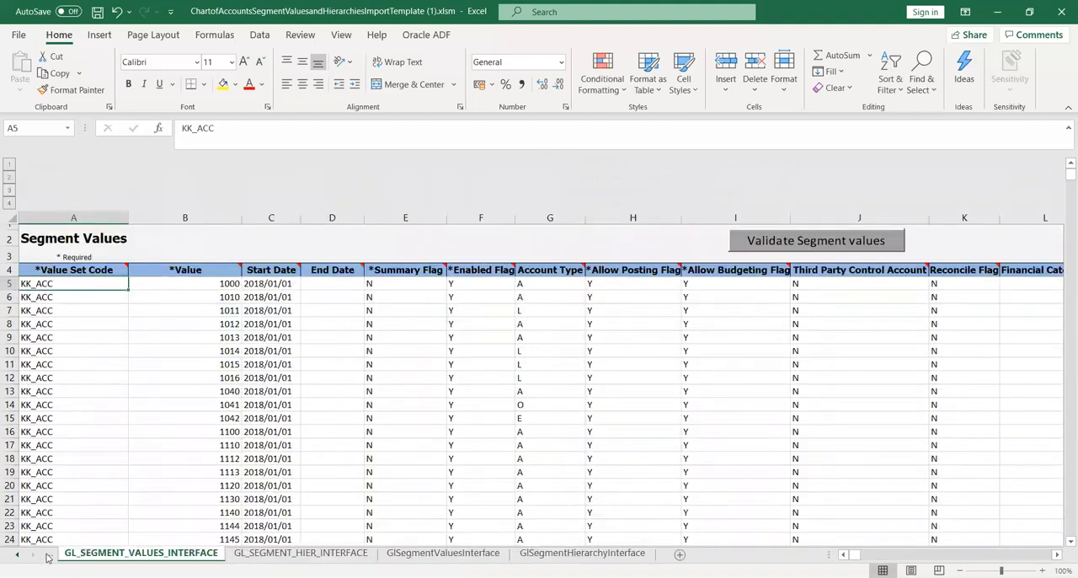
left_click(49, 556)
left_click(256, 556)
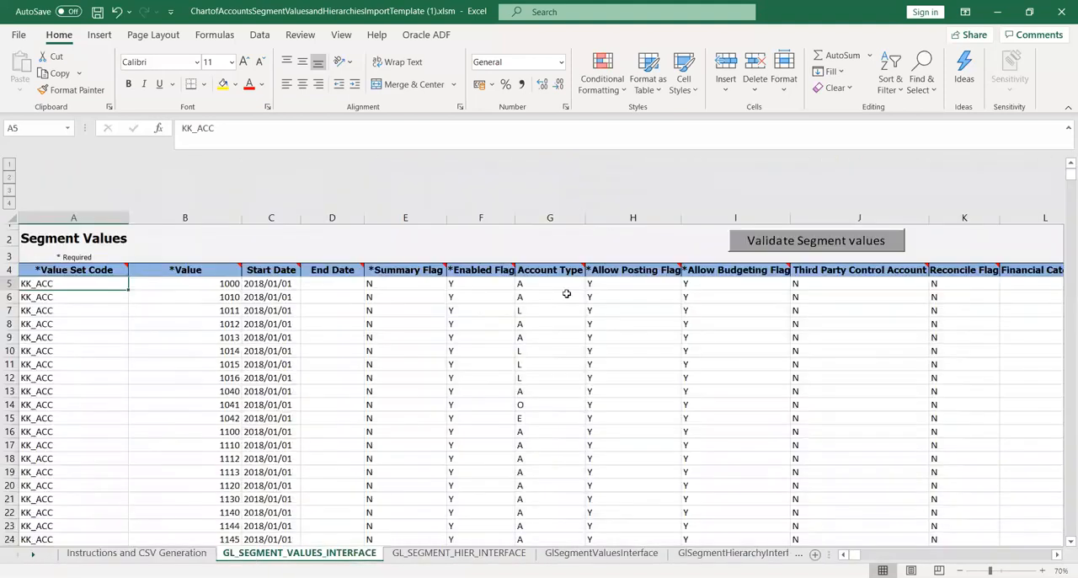
left_click(759, 241)
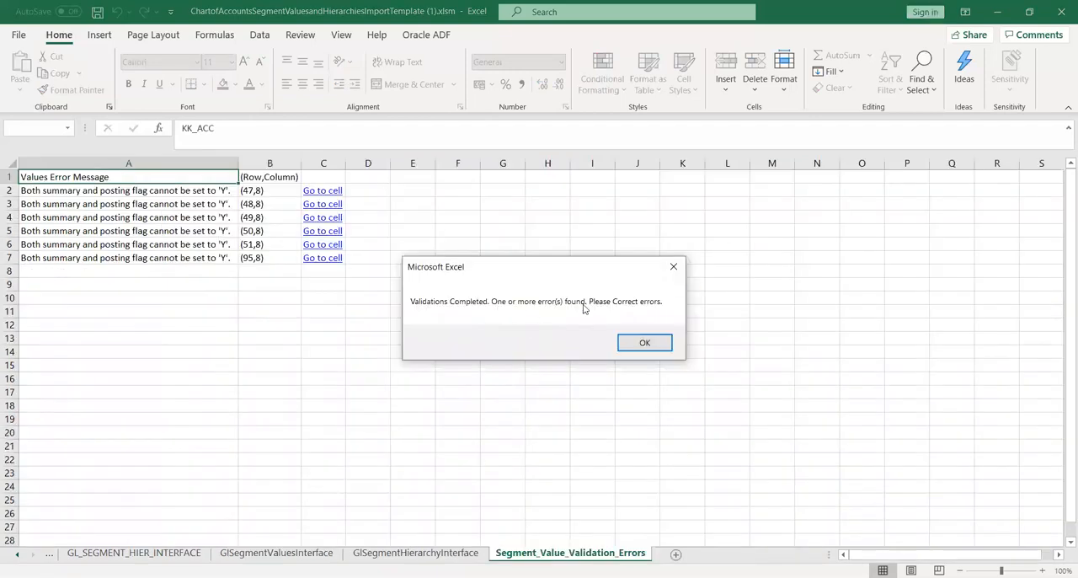
left_click(645, 341)
left_click(99, 192)
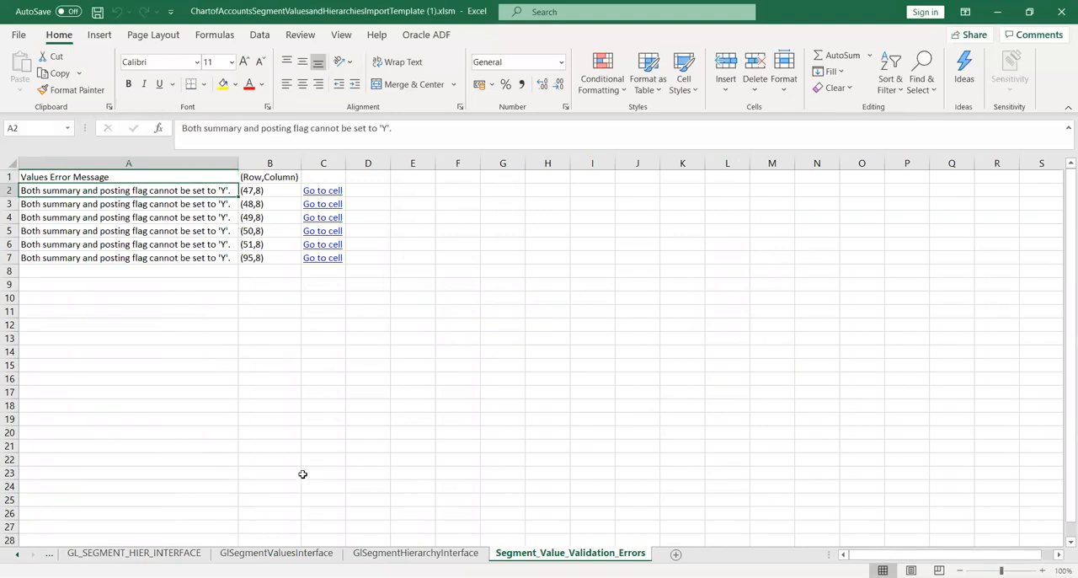
Review the data on the GlSegmentValuesInterface and GlSegmentHierarchyInterface sheets, then on GL_SEGMENT_HIER_INTERFACE.
left_click(274, 553)
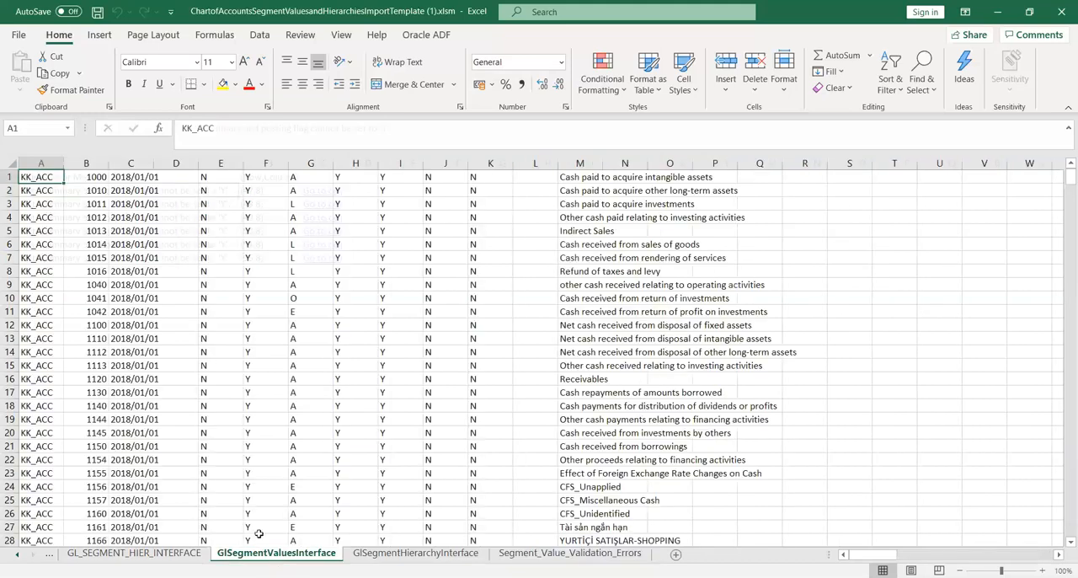
left_click(420, 553)
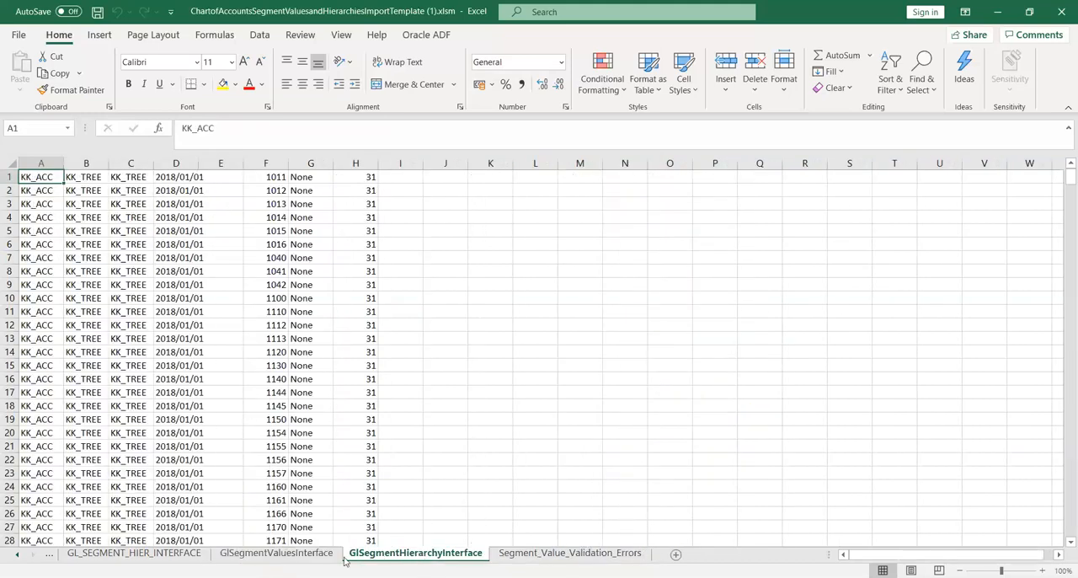
left_click(309, 556)
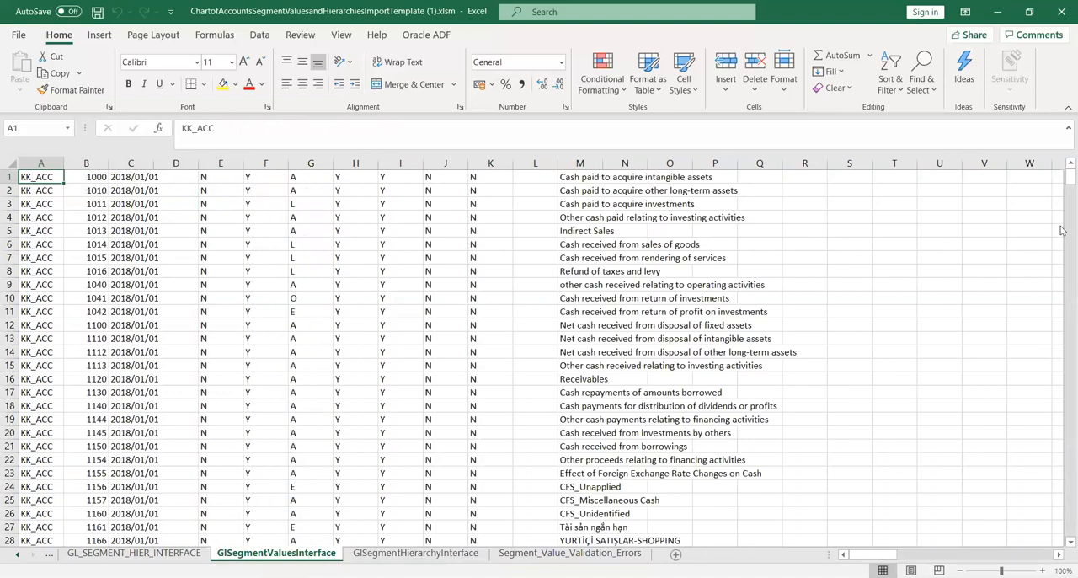
left_click(152, 554)
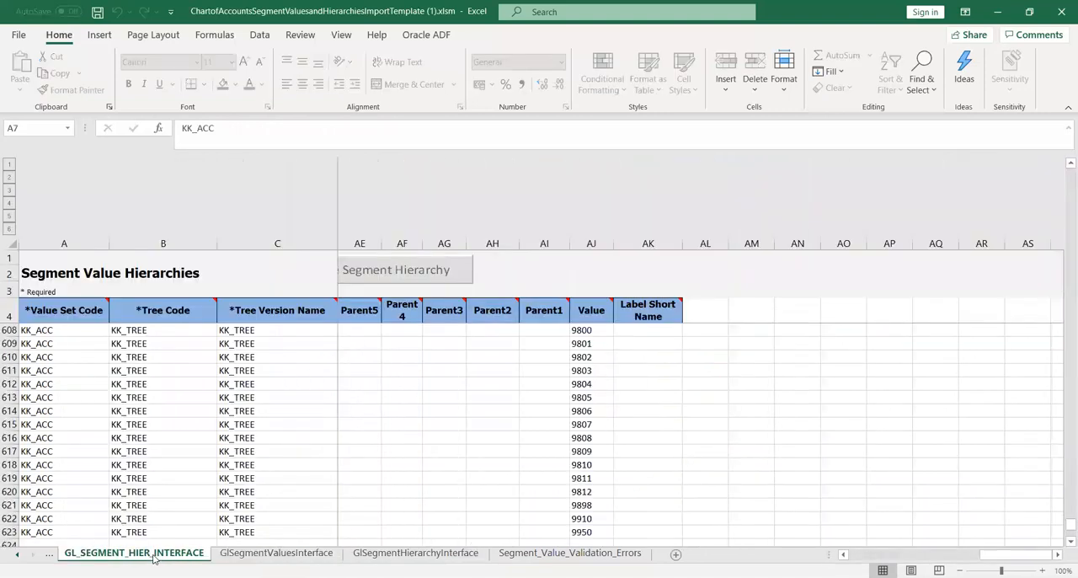
left_click(125, 355)
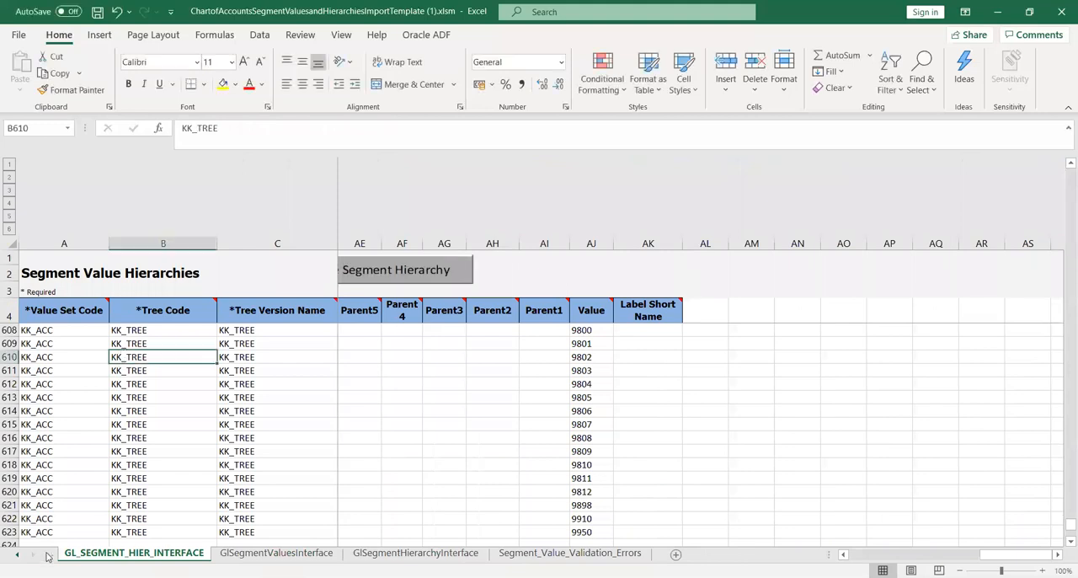
On the GL_SEGMENT_VALUES_INTERFACE sheet, copy the Summary Flag N from E15 and fill it down the column from E16 to E616.
left_click(49, 553)
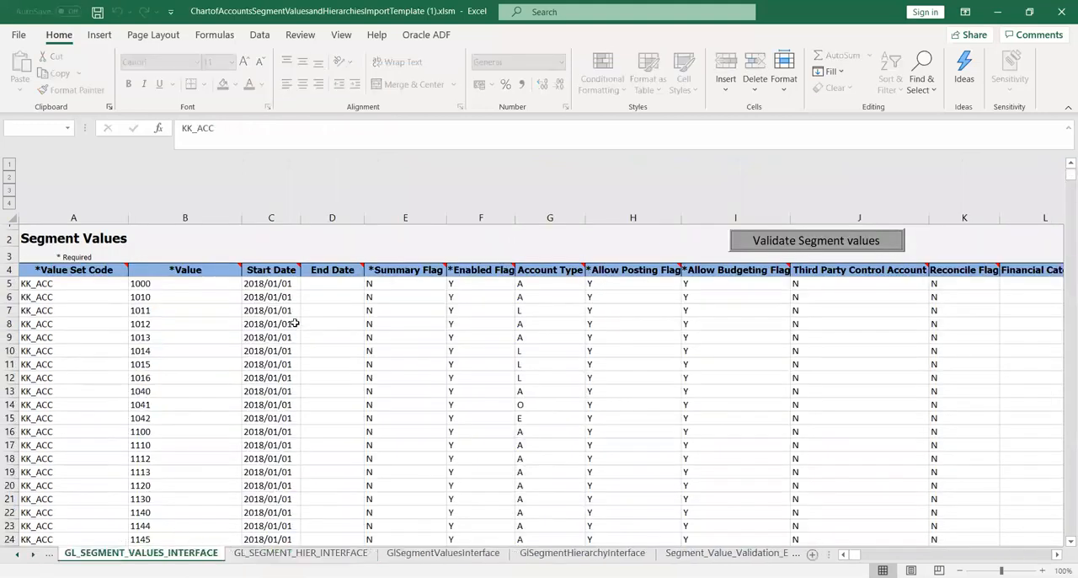
left_click(213, 322)
key("Down")
key("Down")
key("Down")
key("Down")
key("Down")
key("Down")
key("Down")
key("Down")
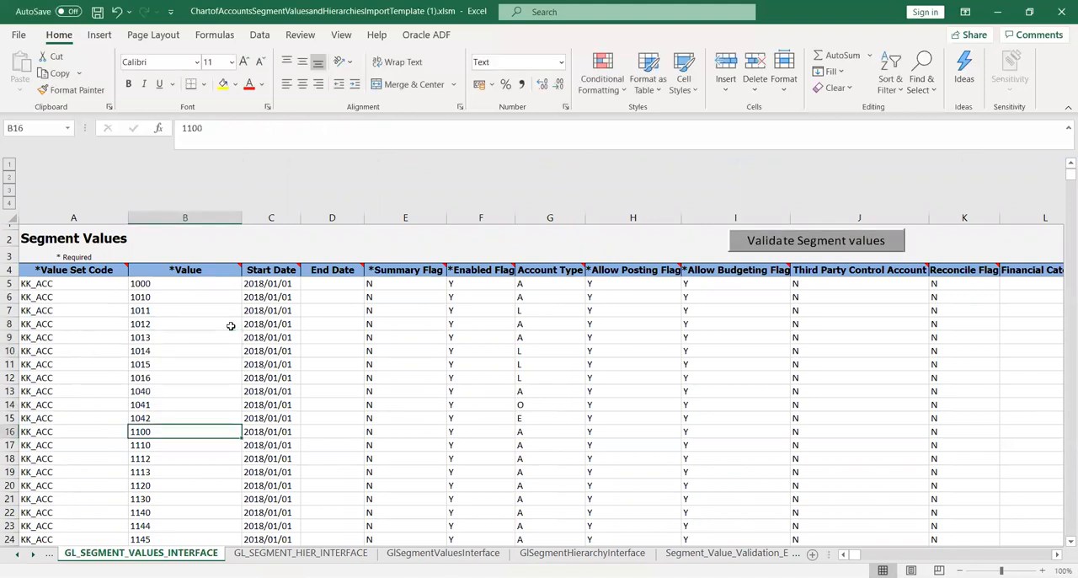
key("Right")
key("Right")
key("Right")
key("Up")
key("ctrl+c")
key("Down")
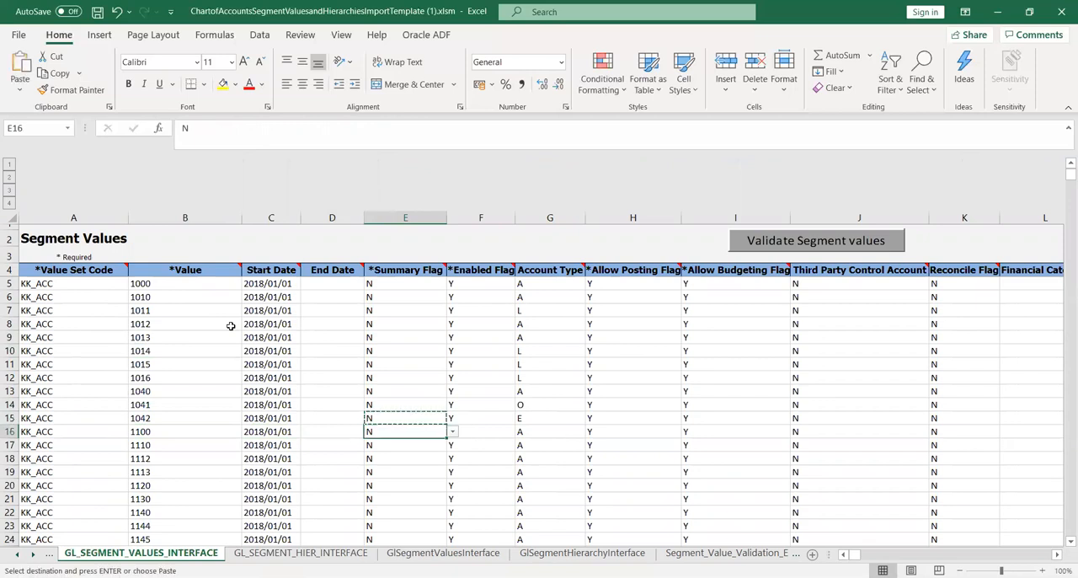
key("shift+Down")
key("ctrl+v")
key("shift+Down")
key("shift+Down")
key("shift+Down")
key("shift+Down")
key("shift+Down")
key("shift+Down")
key("shift+Down")
key("shift+Down")
key("shift+Down")
key("shift+Down")
key("shift+Down")
key("shift+Down")
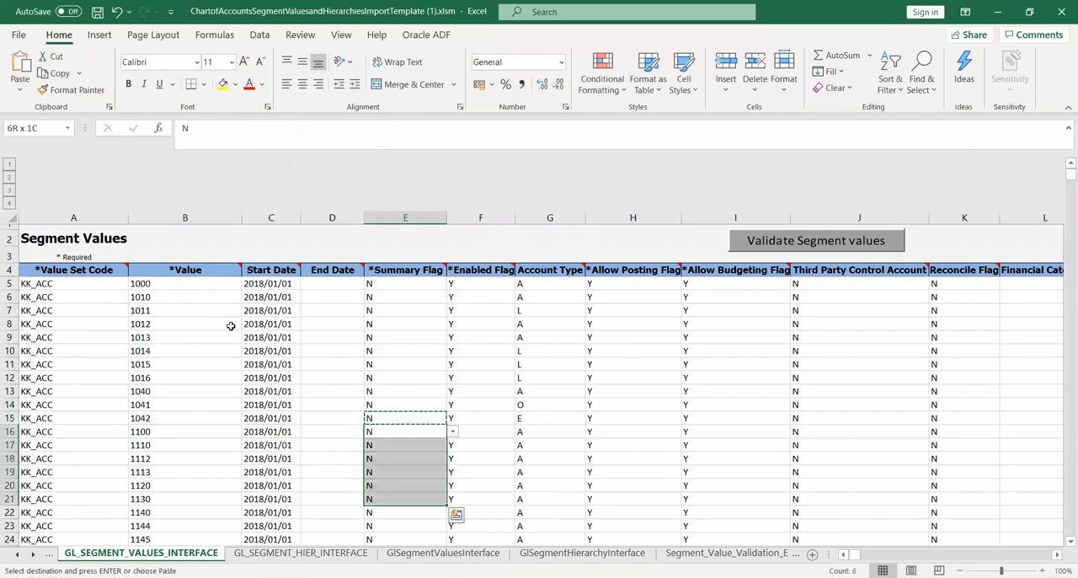
key("shift+Down")
key("shift+Down")
key("shift+Down")
key("shift+Down")
key("shift+Down")
key("shift+Down")
key("shift+Down")
key("shift+Down")
key("shift+Down")
key("shift+Down")
key("shift+Down")
key("shift+Down")
key("shift+Down")
key("shift+Down")
key("shift+Down")
key("shift+Down")
key("shift+Down")
key("shift+Down")
key("shift+Down")
key("shift+Down")
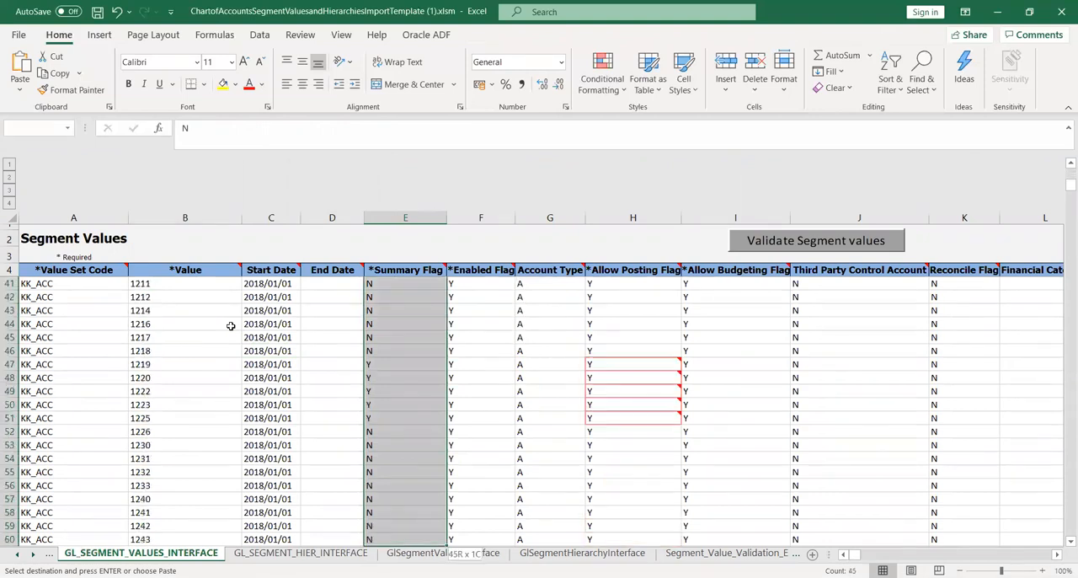
key("shift+Down")
key("shift+Down")
key("shift+Down")
key("shift+Down")
key("shift+Down")
key("shift+Down")
key("shift+Down")
key("shift+Down")
key("shift+Down")
key("shift+Down")
key("shift+Down")
key("shift+Down")
key("shift+Down")
key("shift+Down")
key("shift+Down")
key("shift+Down")
key("shift+Down")
key("shift+Down")
key("shift+Down")
key("shift+Down")
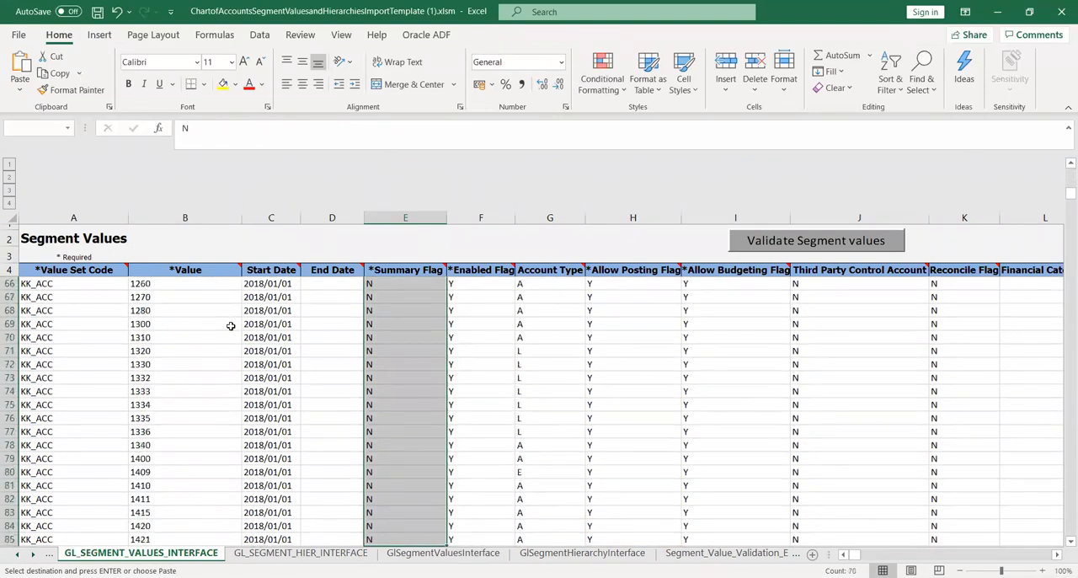
key("shift+Down")
key("shift+Down")
key("shift+Down")
key("shift+Down")
key("shift+Down")
key("shift+Down")
key("shift+Down")
key("shift+Down")
key("shift+Down")
key("shift+Down")
key("shift+Down")
key("shift+Down")
key("shift+Down")
key("shift+Down")
key("shift+Down")
key("shift+Down")
key("shift+Down")
key("shift+Down")
key("shift+Down")
key("shift+Down")
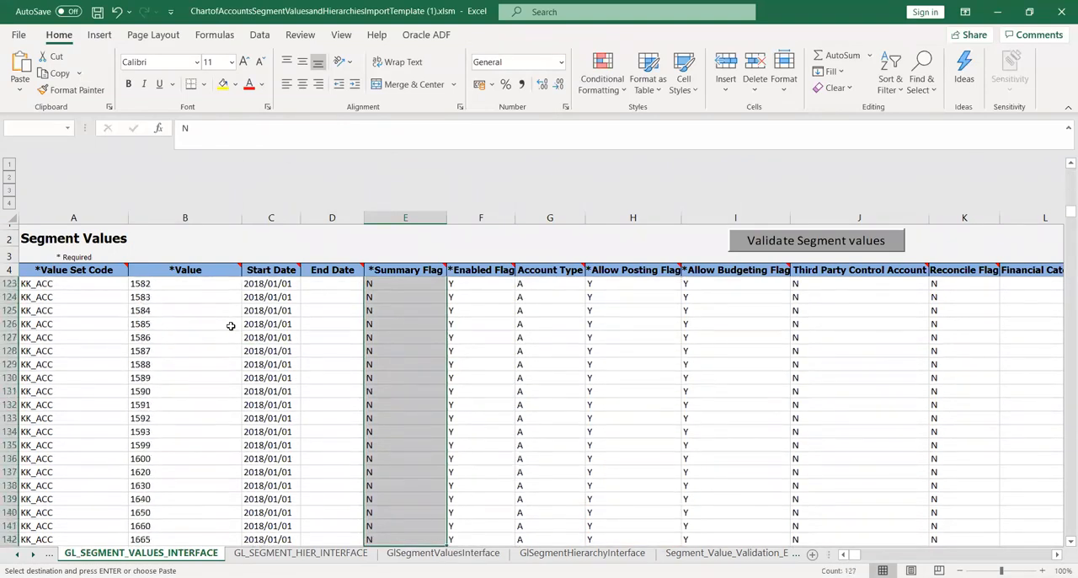
key("shift+Down")
key("shift+Down")
key("shift+Down")
key("shift+Down")
key("shift+Down")
key("shift+Down")
key("shift+Down")
key("shift+Down")
key("shift+Down")
key("shift+Down")
key("shift+Down")
key("shift+Down")
key("shift+Down")
key("shift+Down")
key("shift+Down")
key("shift+Down")
key("shift+Down")
key("shift+Down")
key("shift+Down")
key("shift+Down")
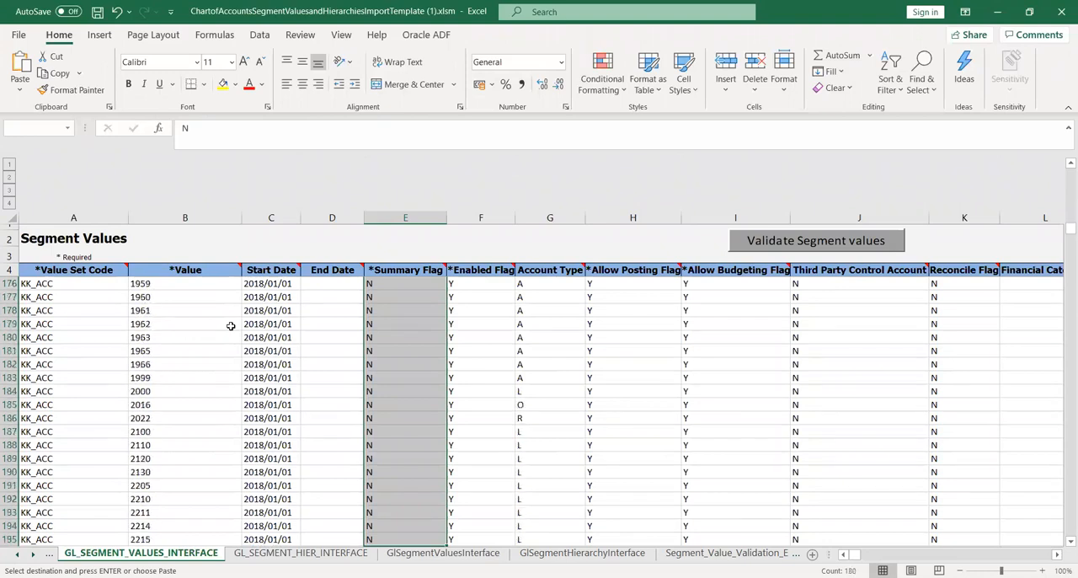
key("shift+Down")
key("shift+Down")
key("shift+Down")
key("shift+Down")
key("shift+Down")
key("shift+Down")
key("shift+Down")
key("shift+Down")
key("shift+Down")
key("shift+Down")
key("shift+Down")
key("shift+Down")
key("shift+Down")
key("shift+Down")
key("shift+Down")
key("shift+Down")
key("shift+Down")
key("shift+Down")
key("shift+Down")
key("shift+Down")
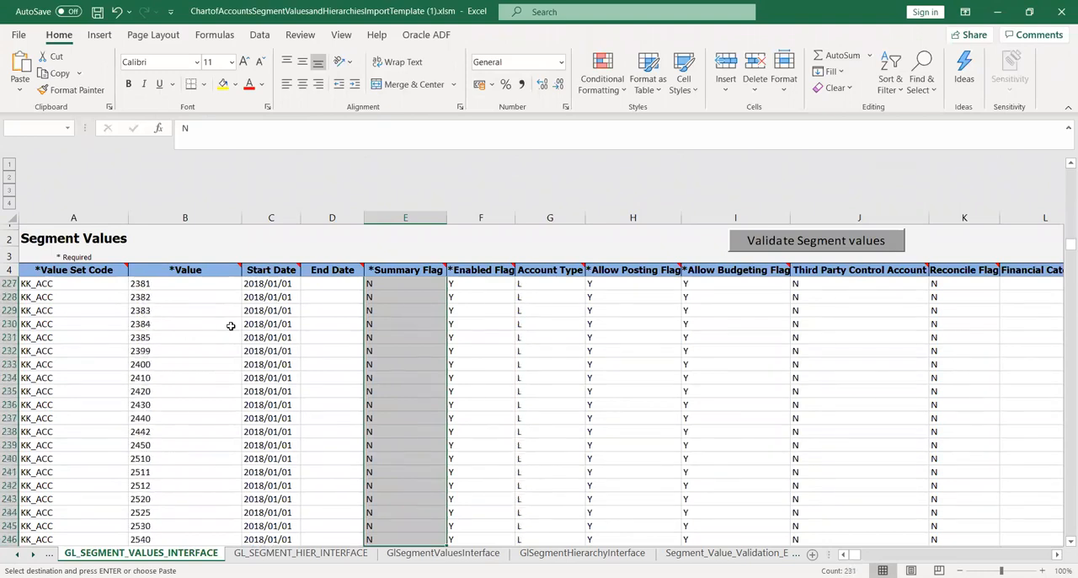
key("shift+Down")
key("shift+Down")
key("shift+Down")
key("shift+Down")
key("shift+Down")
key("shift+Down")
key("shift+Down")
key("shift+Down")
key("shift+Down")
key("shift+Down")
key("shift+Down")
key("shift+Down")
key("shift+Down")
key("shift+Down")
key("shift+Down")
key("shift+Down")
key("shift+Down")
key("shift+Down")
key("shift+Down")
key("shift+Down")
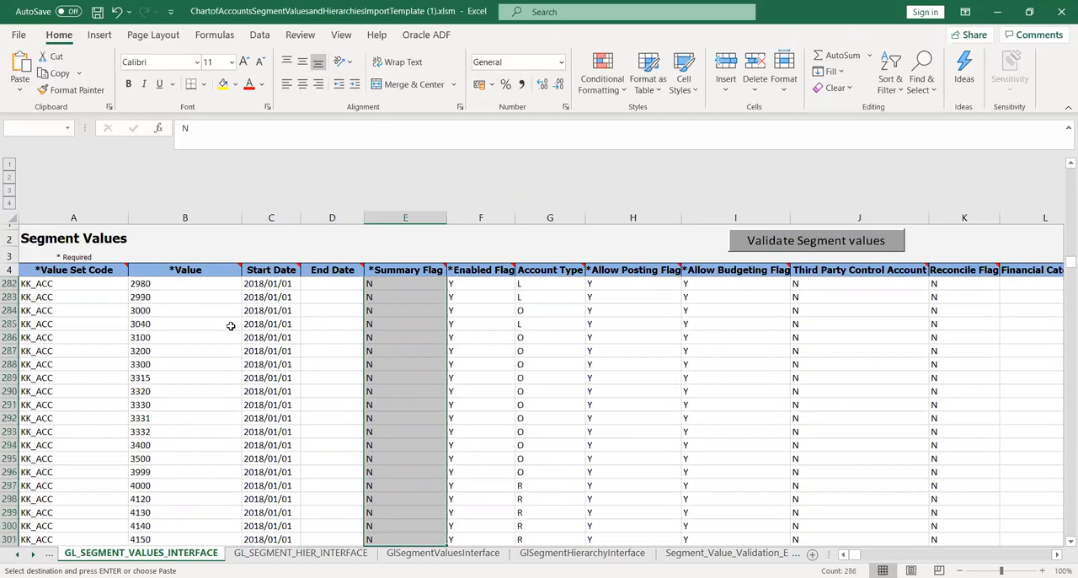
key("shift+Down")
key("shift+Down")
key("shift+Down")
key("shift+Down")
key("shift+Down")
key("shift+Down")
key("shift+Down")
key("shift+Down")
key("shift+Down")
key("shift+Down")
key("shift+Down")
key("shift+Down")
key("shift+Down")
key("shift+Down")
key("shift+Down")
key("shift+Down")
key("shift+Down")
key("shift+Down")
key("shift+Down")
key("shift+Down")
key("shift+Down")
key("shift+Down")
key("shift+Down")
key("shift+Down")
key("shift+Down")
key("shift+Down")
key("shift+Down")
key("shift+Down")
key("shift+Down")
key("shift+Down")
key("shift+Down")
key("shift+Down")
key("shift+Down")
key("shift+Down")
key("shift+Down")
key("shift+Down")
key("shift+Down")
key("shift+Down")
key("shift+Down")
key("shift+Down")
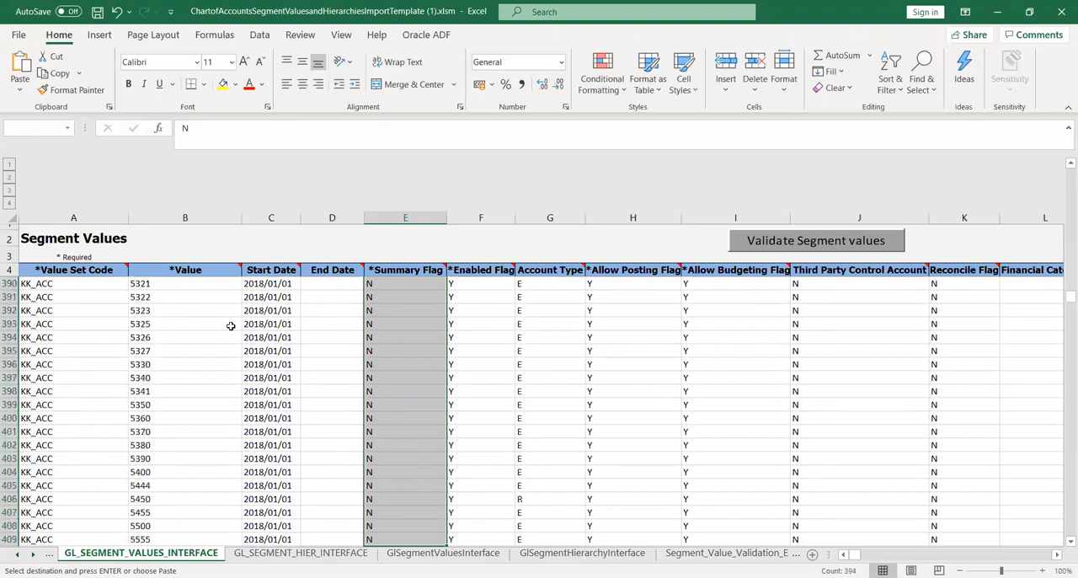
key("shift+Down")
key("shift+Down")
key("shift+Down")
key("shift+Down")
key("shift+Down")
key("shift+Down")
key("shift+Down")
key("shift+Down")
key("shift+Down")
key("shift+Down")
key("shift+Down")
key("shift+Down")
key("shift+Down")
key("shift+Down")
key("shift+Down")
key("shift+Down")
key("shift+Down")
key("shift+Down")
key("shift+Down")
key("shift+Down")
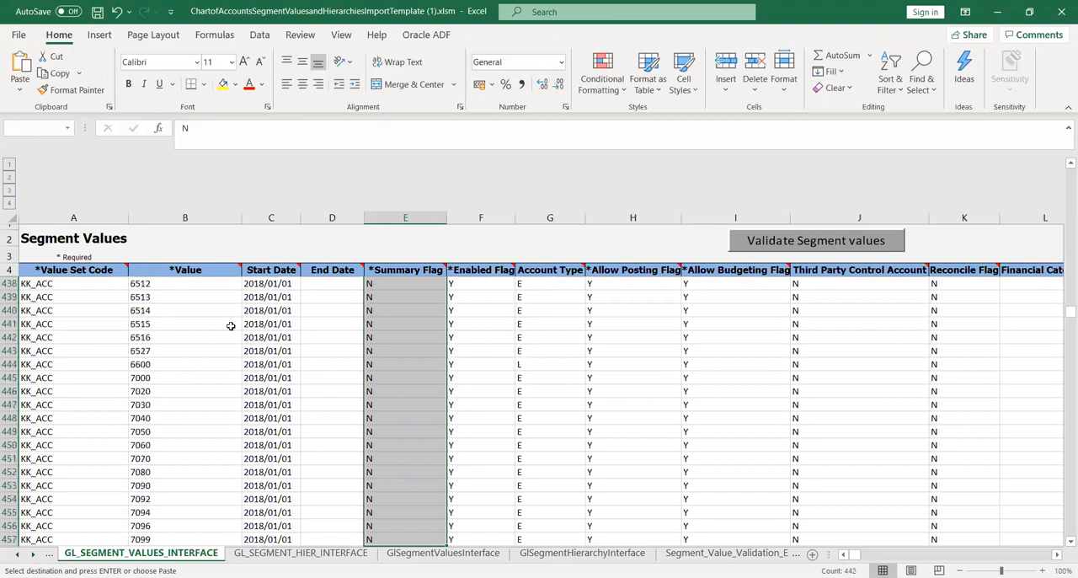
key("shift+Down")
key("shift+Down")
key("shift+Down")
key("shift+Down")
key("shift+Down")
key("shift+Down")
key("shift+Down")
key("shift+Down")
key("shift+Down")
key("shift+Down")
key("shift+Down")
key("shift+Down")
key("shift+Down")
key("shift+Down")
key("shift+Down")
key("shift+Down")
key("shift+Down")
key("shift+Down")
key("shift+Down")
key("shift+Down")
key("shift+Down")
key("shift+Down")
key("shift+Down")
key("shift+Down")
key("shift+Down")
key("shift+Down")
key("shift+Down")
key("shift+Down")
key("shift+Down")
key("shift+Down")
key("shift+Down")
key("shift+Down")
key("shift+Down")
key("shift+Down")
key("shift+Down")
key("shift+Down")
key("shift+Down")
key("shift+Down")
key("shift+Down")
key("shift+Down")
key("shift+Down")
key("shift+Down")
key("shift+Down")
key("shift+Down")
key("shift+Down")
key("shift+Down")
key("shift+Down")
key("shift+Down")
key("shift+Down")
key("shift+Down")
key("shift+Down")
key("shift+Down")
key("shift+Down")
key("shift+Down")
key("shift+Down")
key("shift+Down")
key("shift+Down")
key("shift+Down")
key("shift+Down")
key("shift+Down")
key("shift+Down")
key("shift+Down")
key("shift+Down")
key("shift+Down")
key("shift+Down")
key("shift+Down")
key("shift+Down")
key("shift+Down")
key("shift+Down")
key("shift+Down")
key("shift+Down")
key("shift+Down")
key("shift+Down")
key("shift+Down")
key("shift+Down")
key("shift+Down")
key("shift+Down")
key("shift+Down")
key("shift+Down")
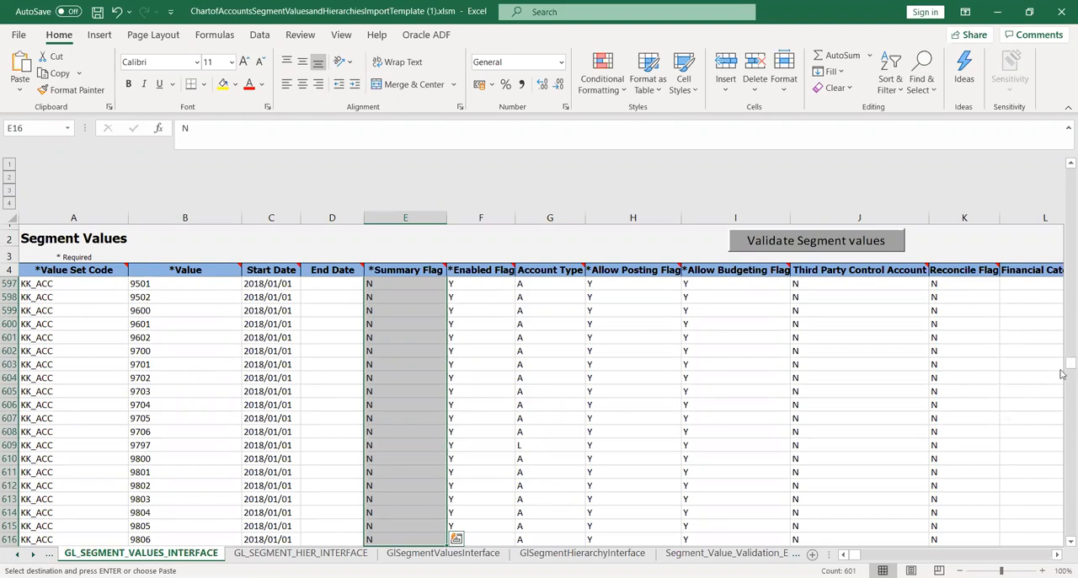
Compare the Summary Flag with the Allow Posting Flag around value 2300 on row 210 and return to the first data rows.
left_click_drag(1062, 364, 1063, 242)
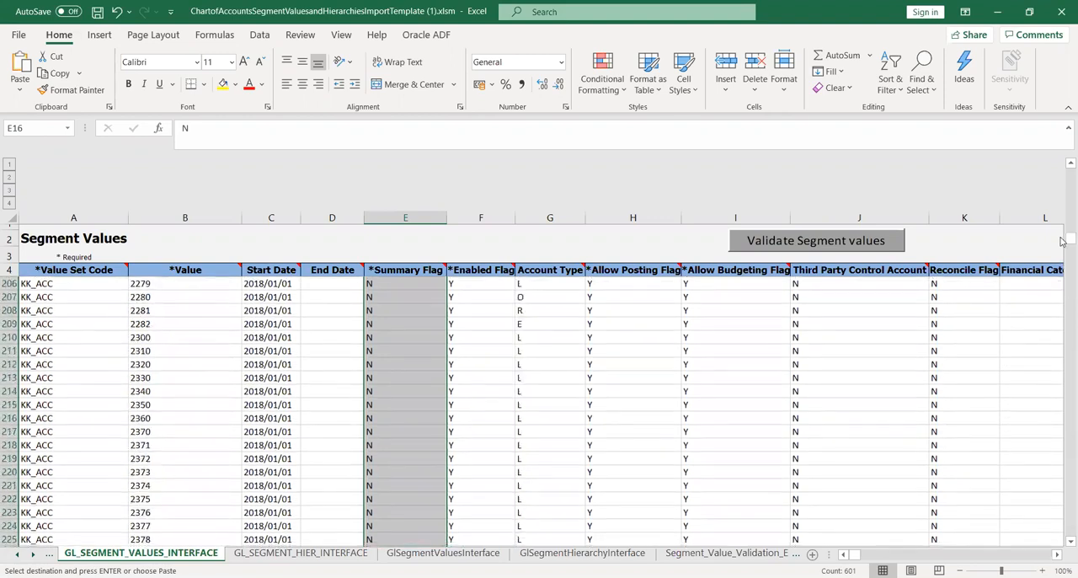
left_click(393, 337)
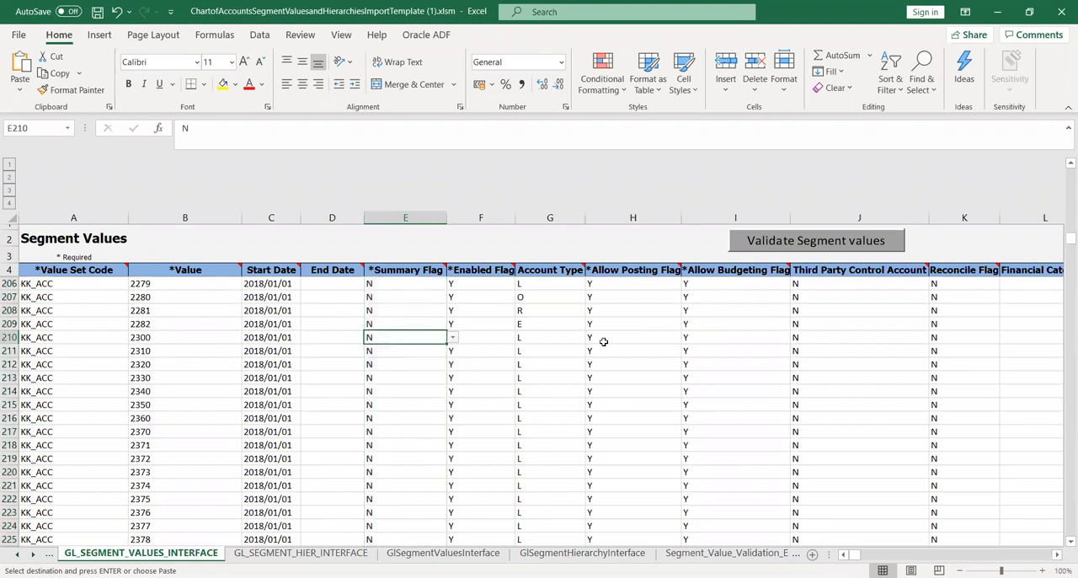
left_click(655, 347)
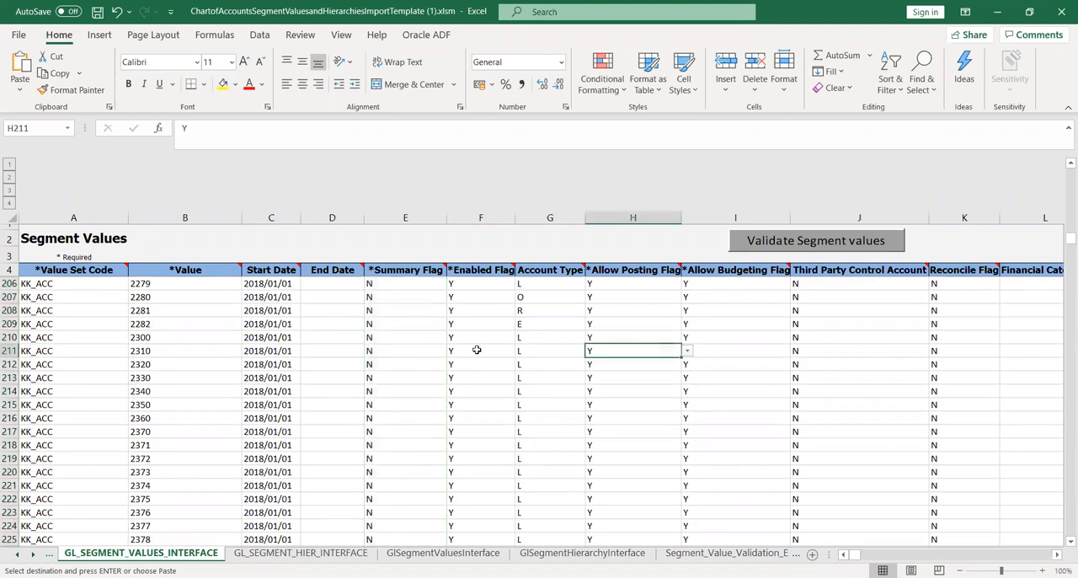
left_click(402, 342)
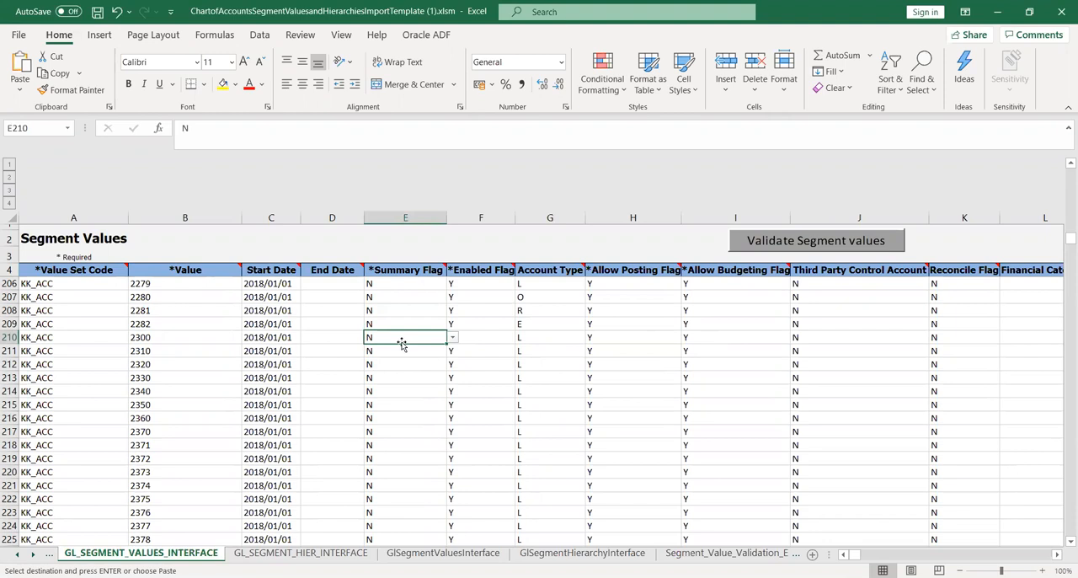
left_click(621, 334)
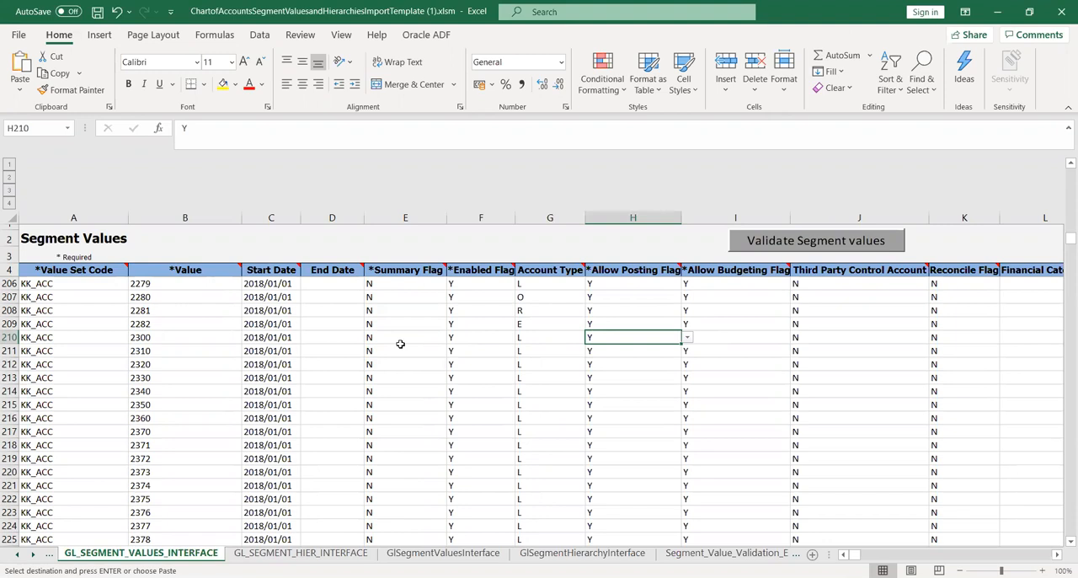
left_click(398, 337)
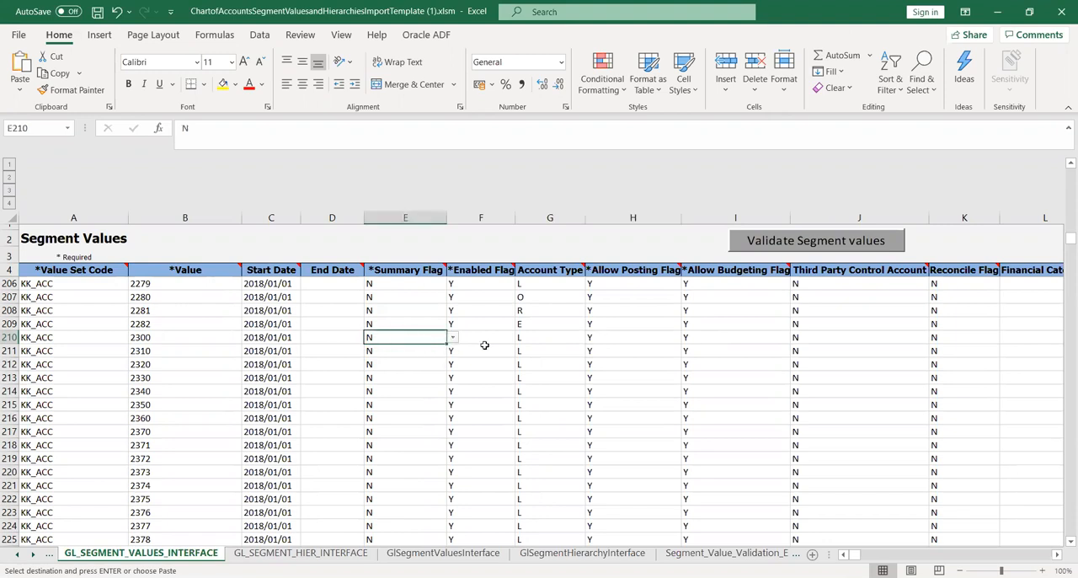
left_click(623, 340)
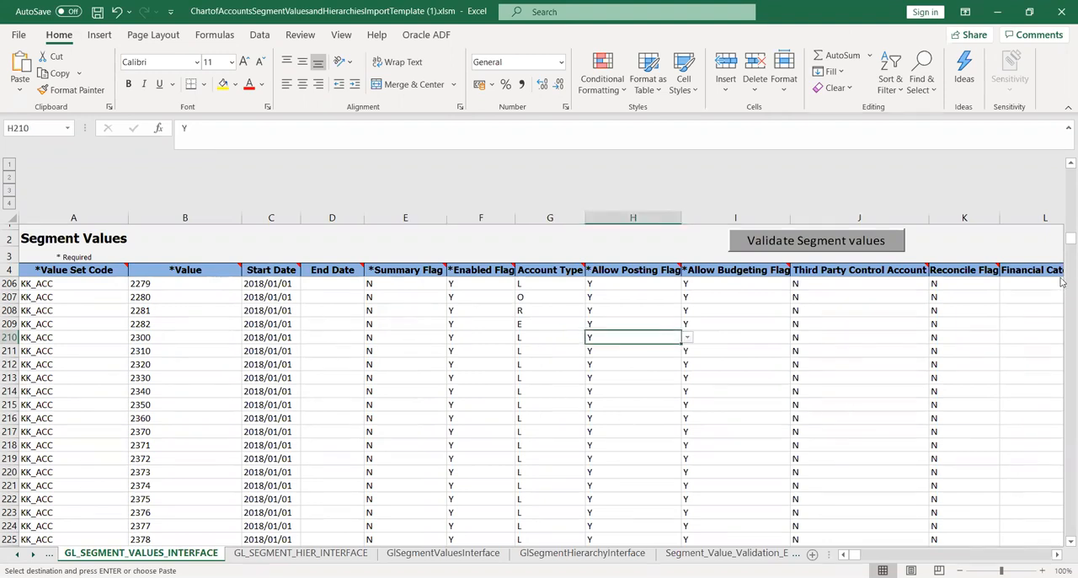
left_click_drag(1061, 242, 1063, 155)
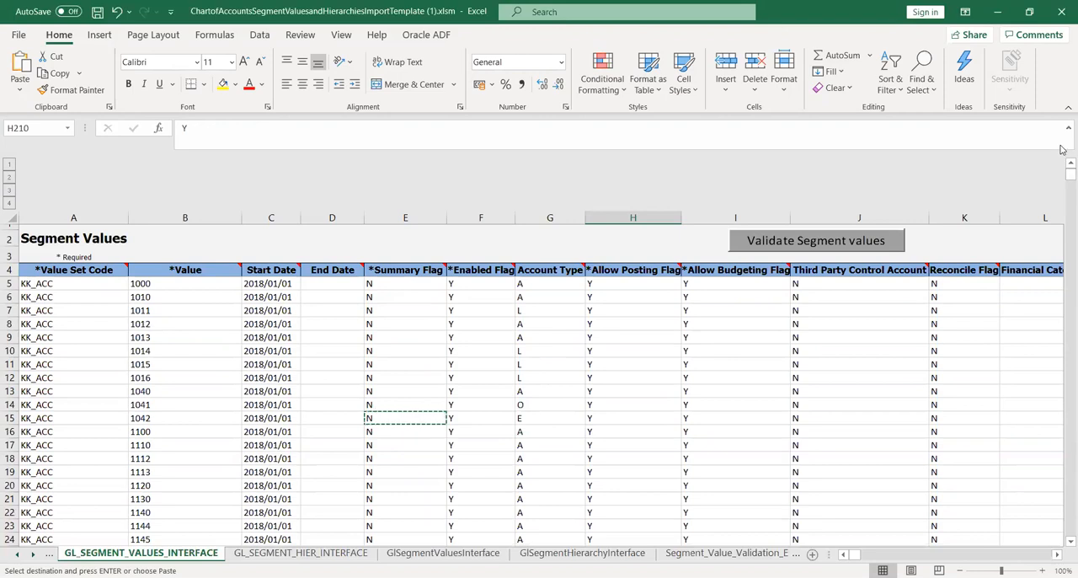
Scan the Summary Flag column downward from row 18 for remaining conflicts with the Allow Posting Flag.
left_click(411, 455)
key("Down")
key("Down")
key("Down")
key("Down")
key("Down")
key("Down")
key("Down")
key("Down")
key("Down")
key("Down")
key("Down")
key("Down")
key("Down")
key("Down")
key("Down")
key("Down")
key("Down")
key("Down")
key("Down")
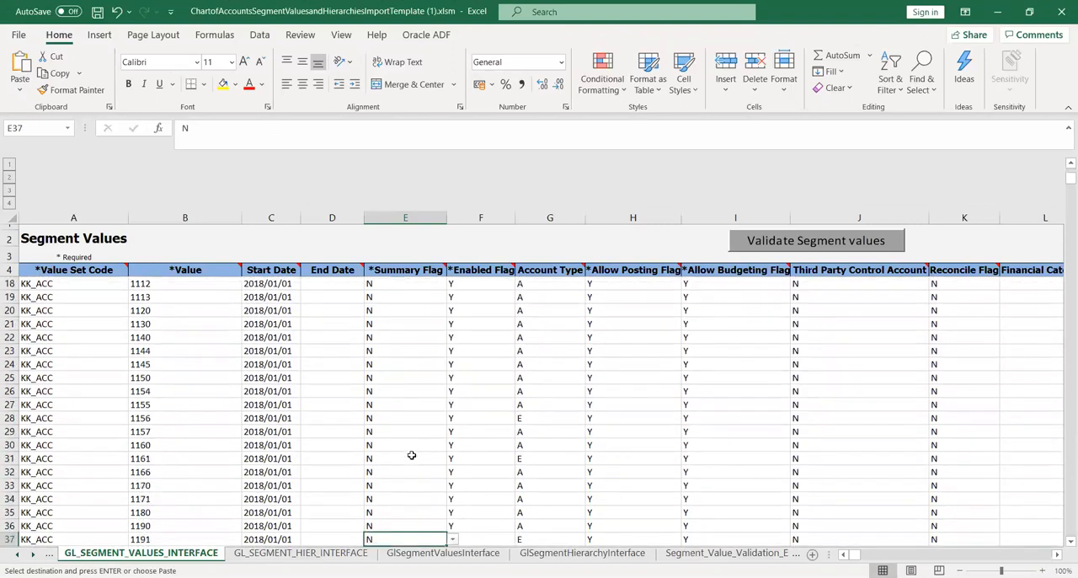
key("Down")
key("Down")
key("Down")
key("Down")
key("Down")
key("Down")
key("Down")
key("Down")
key("Down")
key("Down")
key("Down")
key("Down")
key("Down")
key("Down")
key("Down")
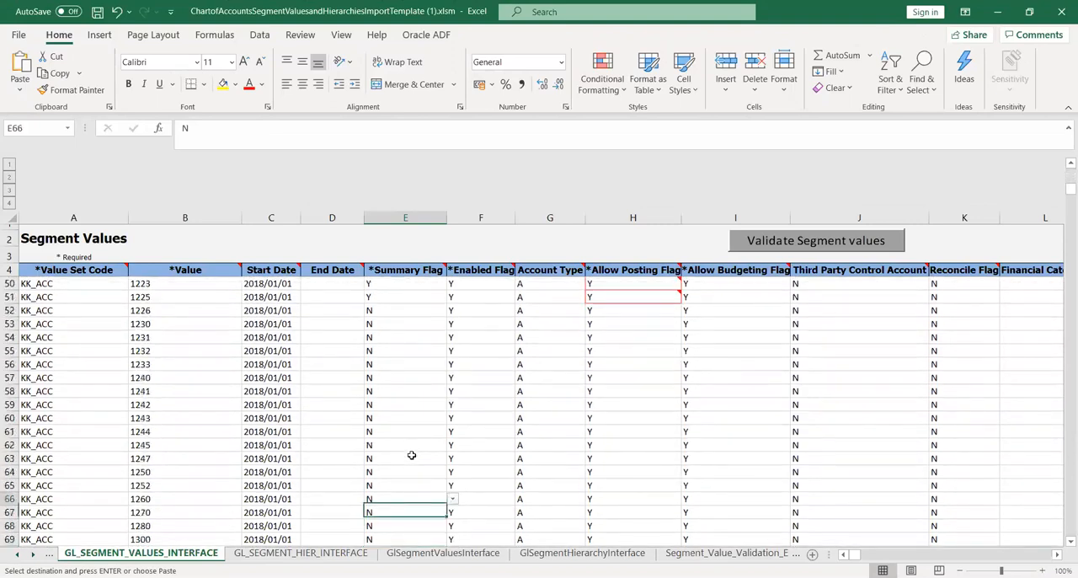
Compare the Summary Flag with the highlighted Allow Posting Flag cells in rows 47 to 51.
key("Up")
key("Up")
key("Right")
key("Right")
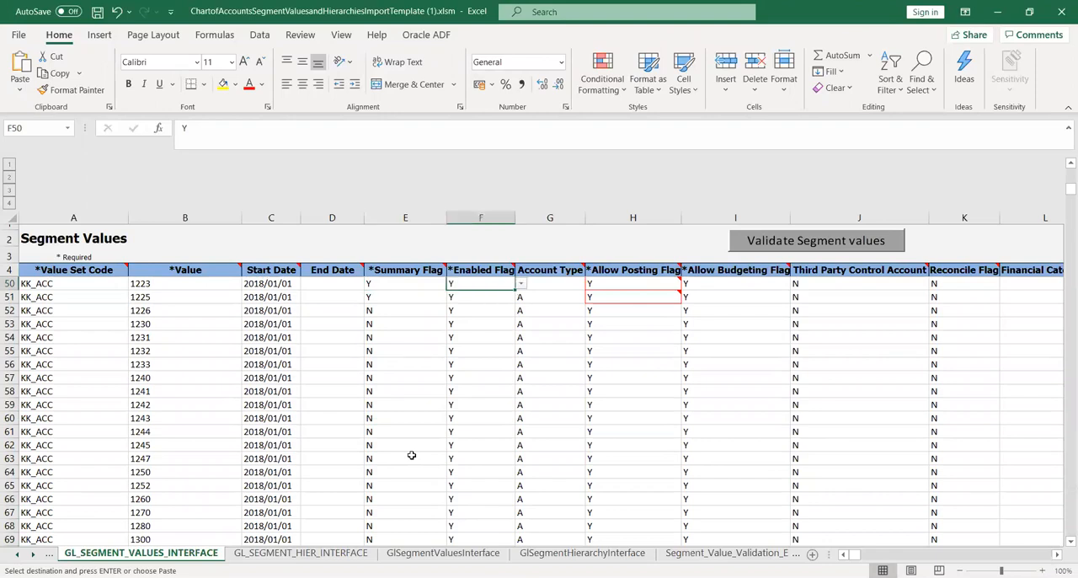
key("Right")
key("Left")
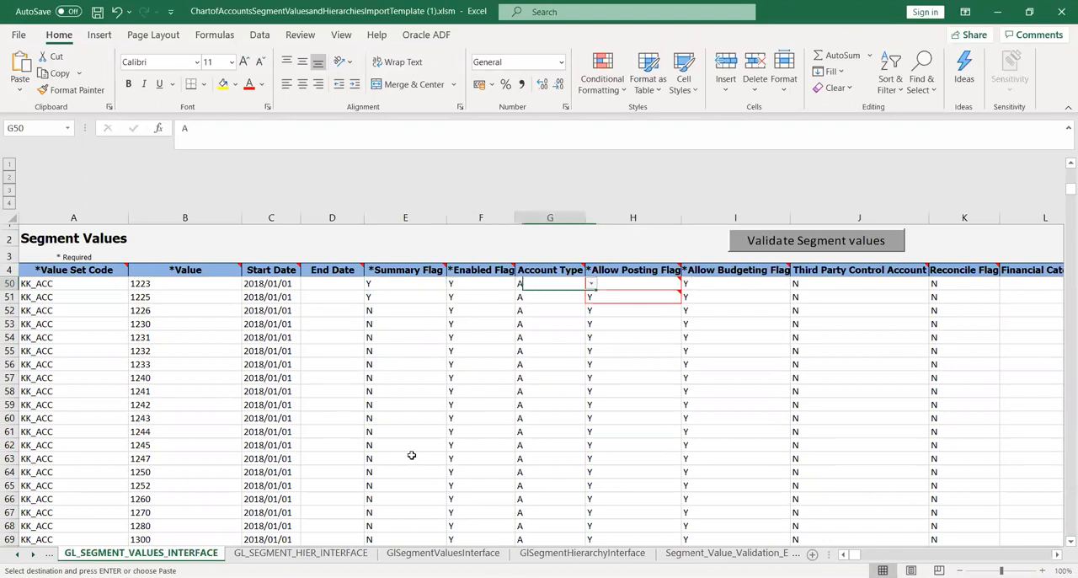
key("Left")
key("Left")
key("Right")
key("Right")
key("Right")
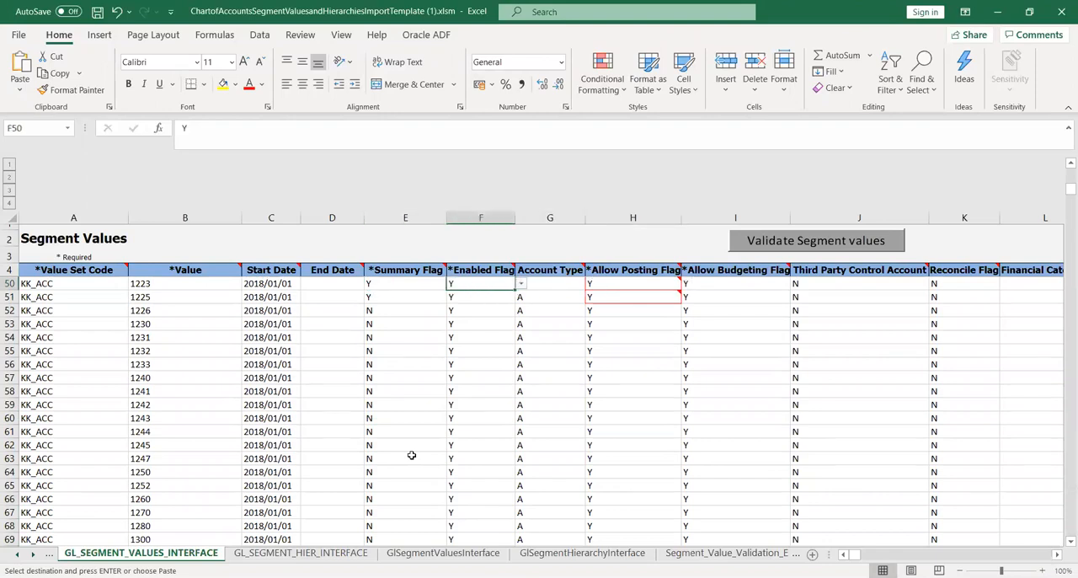
key("Up")
key("Up")
key("Up")
key("Up")
key("Up")
key("Up")
key("Up")
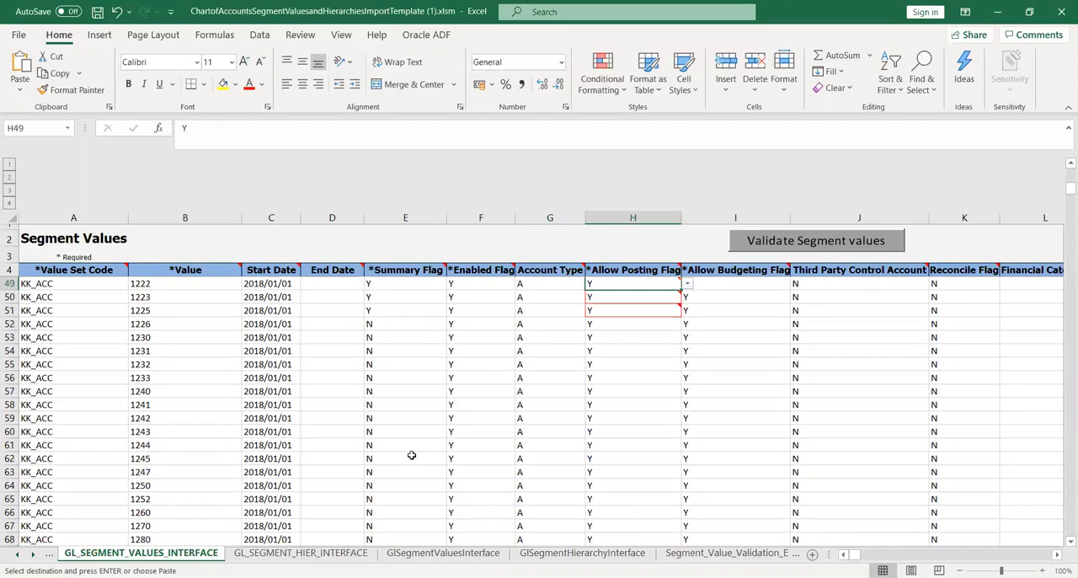
key("Up")
key("Down")
key("Down")
key("Down")
key("Down")
key("Down")
key("Down")
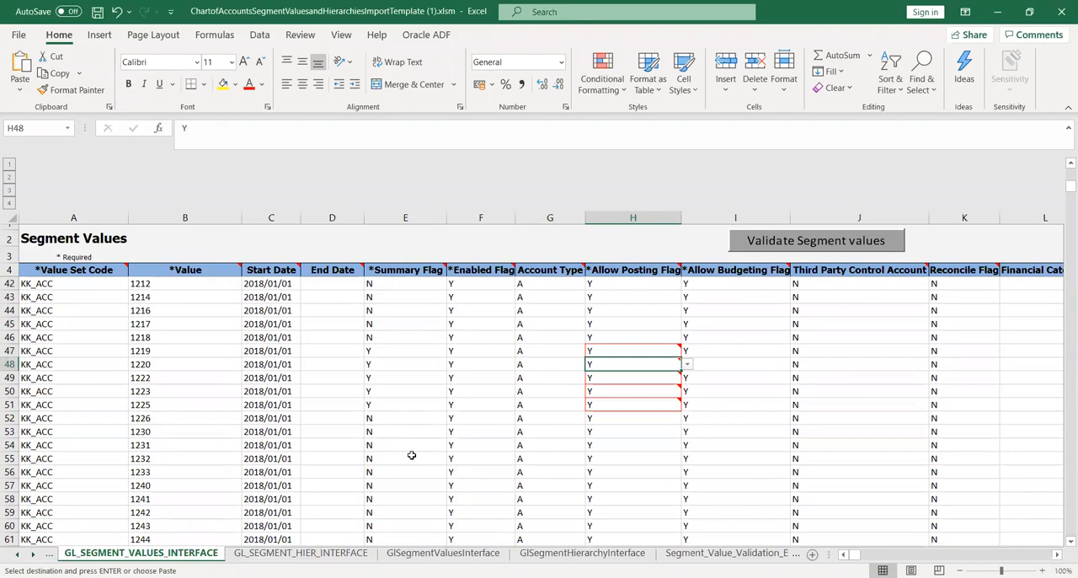
key("Up")
key("Down")
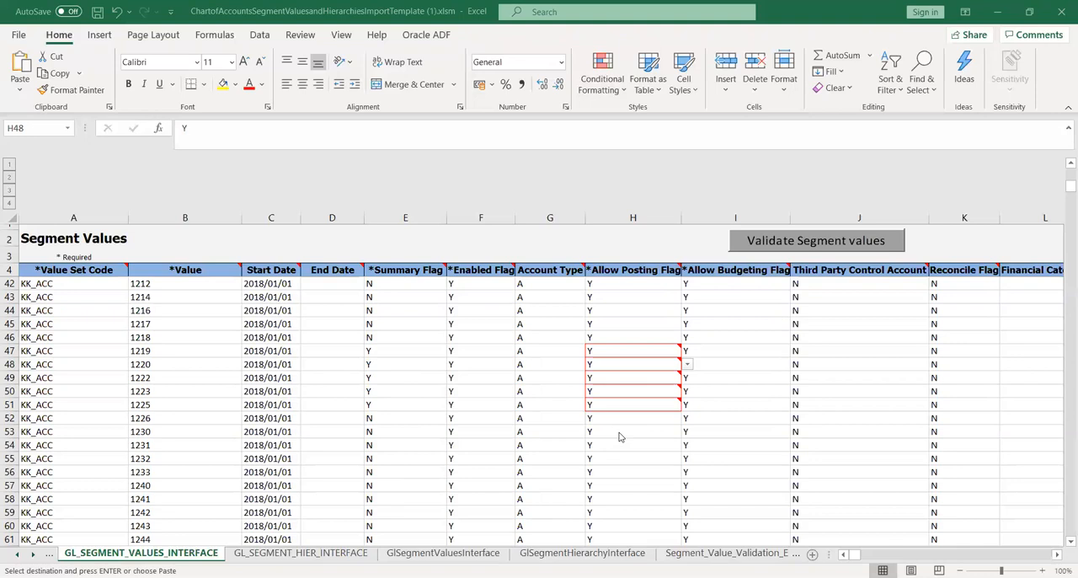
Read the error note on the Allow Posting Flag in H47 and check the neighbouring flags in the highlighted rows.
left_click(661, 351)
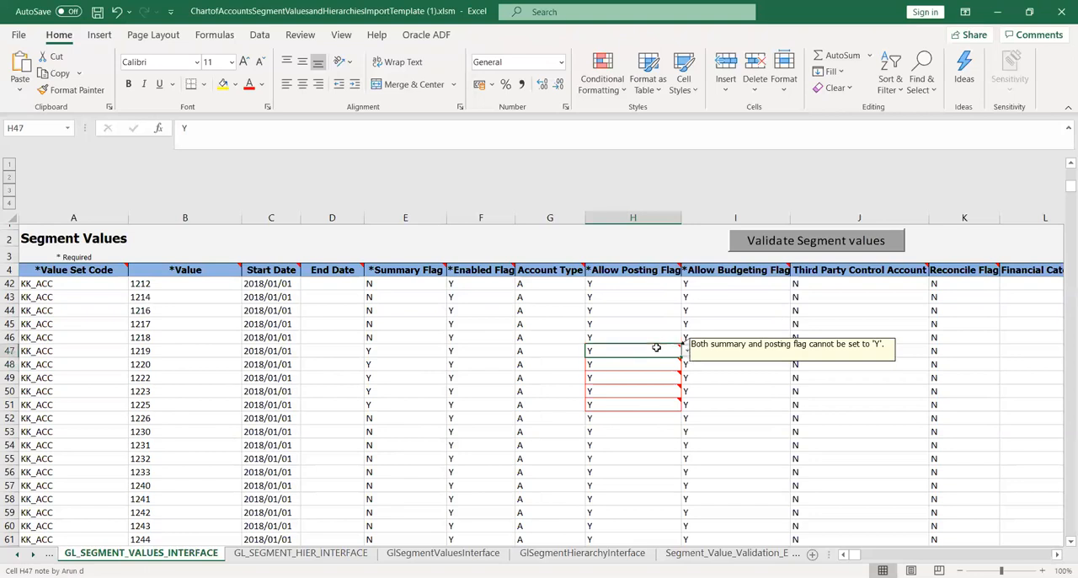
left_click(717, 388)
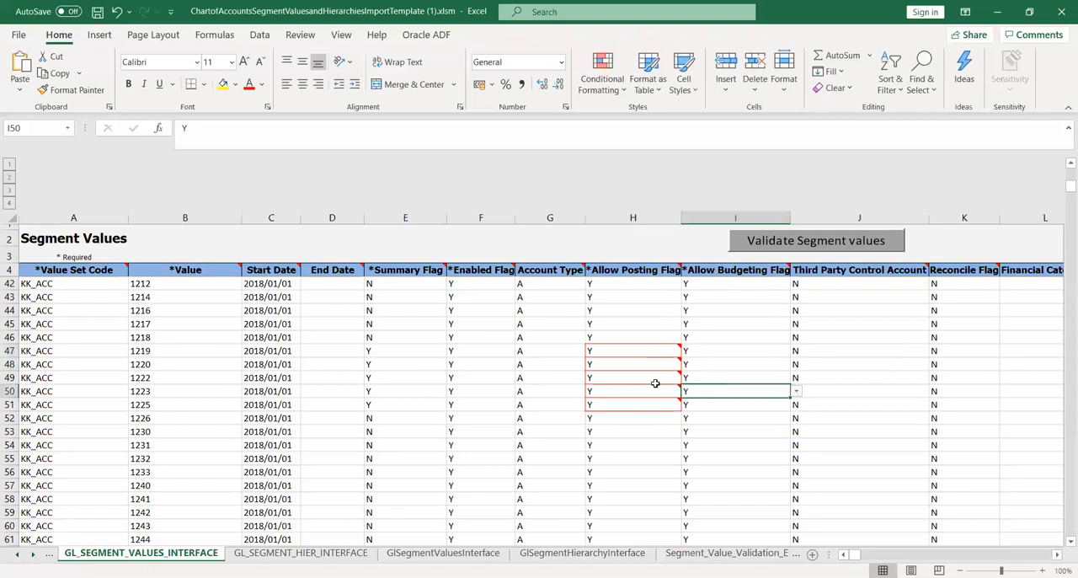
left_click(622, 352)
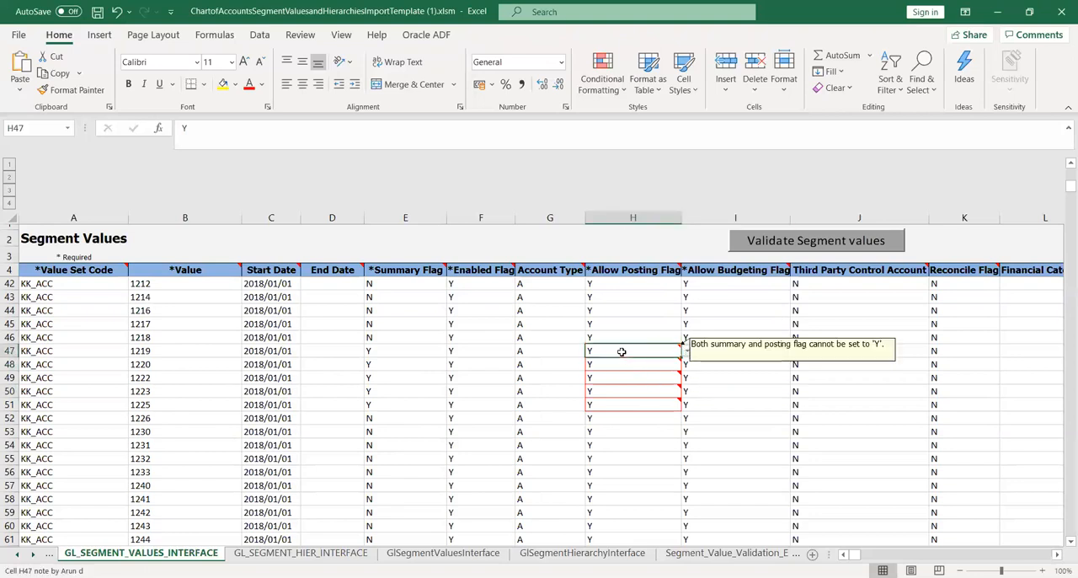
key("Left")
key("Right")
key("Right")
key("Right")
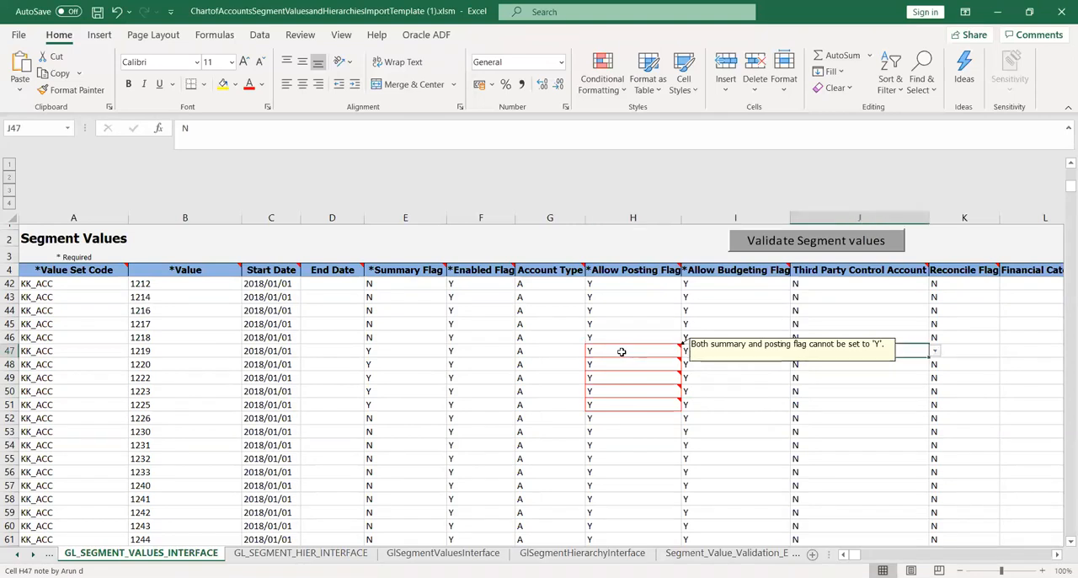
key("Left")
key("Left")
key("Left")
key("Left")
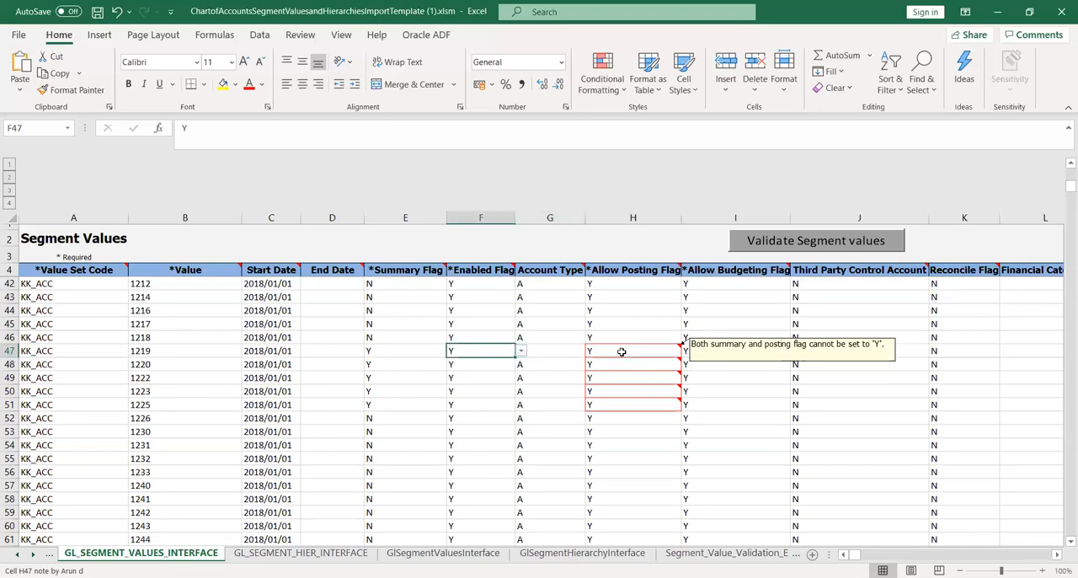
key("Right")
key("Right")
key("Down")
Copy the Summary Flag N from E46 into E47:E51 and save the workbook, accepting the personal information warning.
key("Down")
key("Down")
key("Down")
key("Down")
key("Up")
key("Up")
key("Up")
key("Up")
key("Left")
key("Left")
key("Left")
key("Up")
left_click(410, 336)
key("ctrl+c")
key("Down")
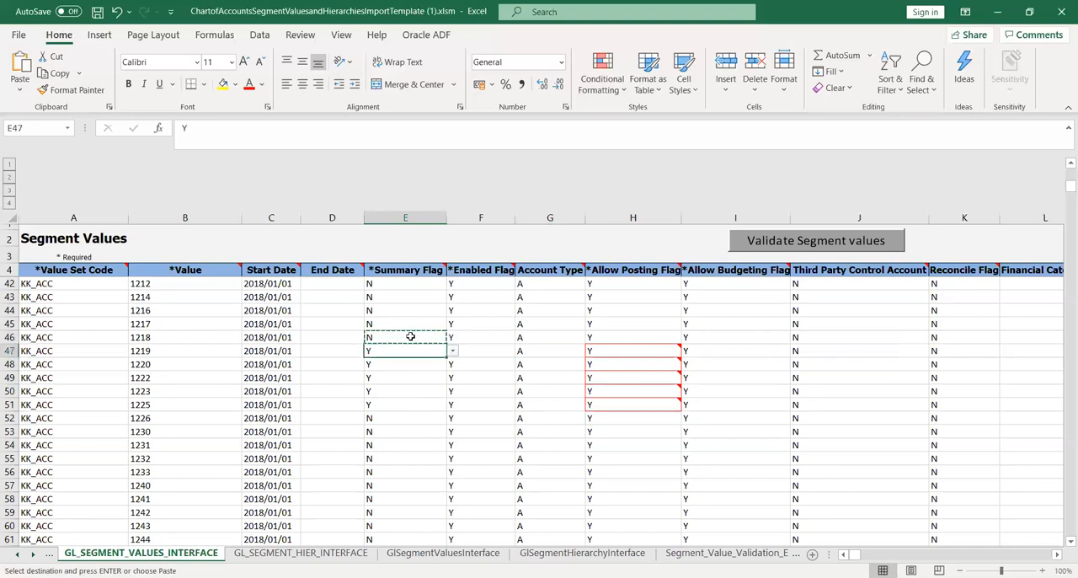
key("shift+Down")
key("shift+Down")
key("shift+Down")
key("shift+Down")
key("ctrl+v")
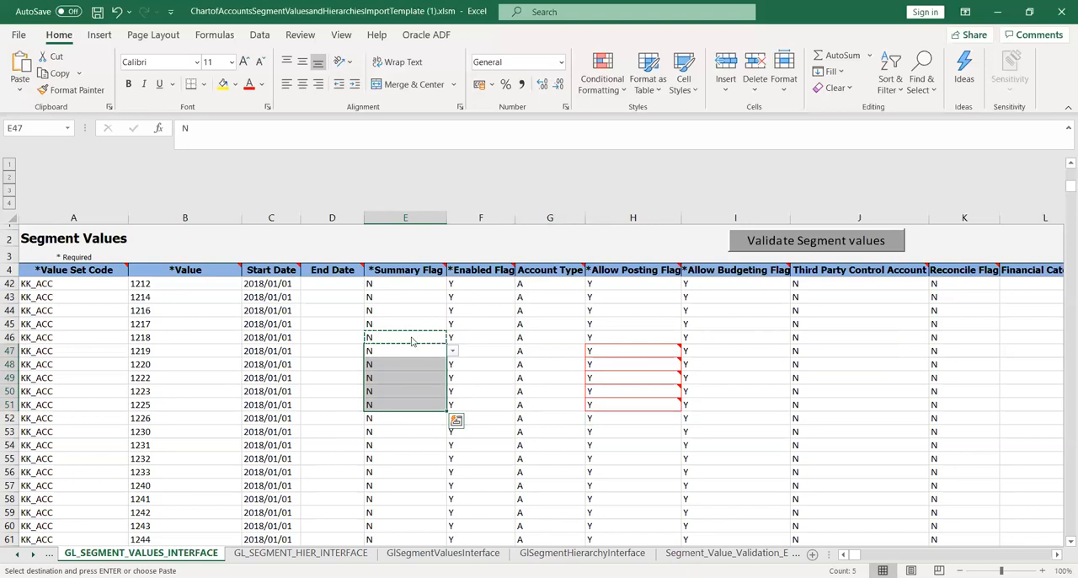
key("ctrl+s")
left_click(517, 335)
Rerun Validate Segment values on the GL_SEGMENT_VALUES_INTERFACE sheet and check the entry on the Segment_Value_Validation_Errors sheet.
left_click(48, 552)
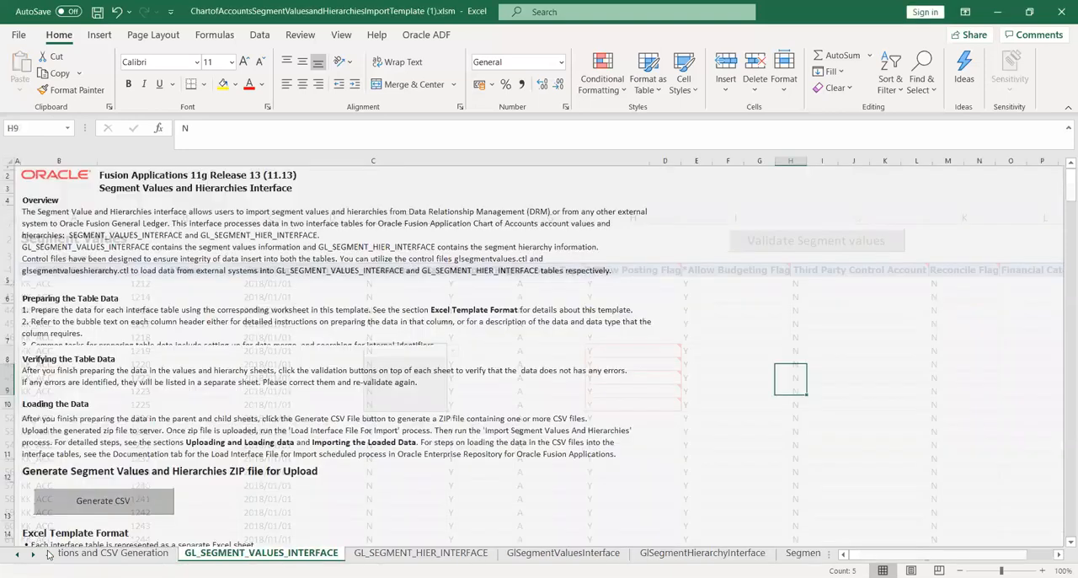
left_click(300, 553)
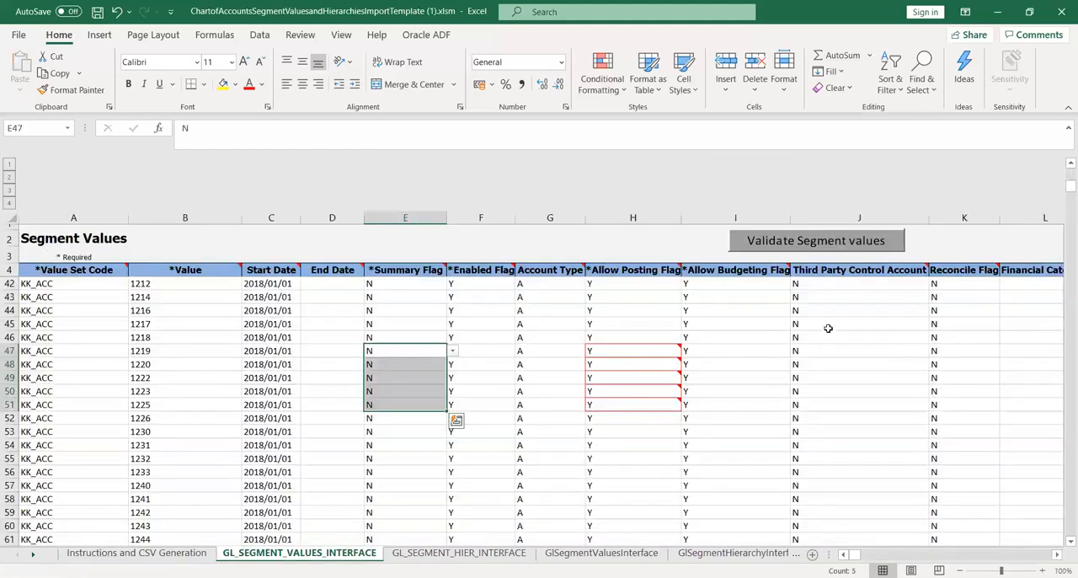
left_click(816, 242)
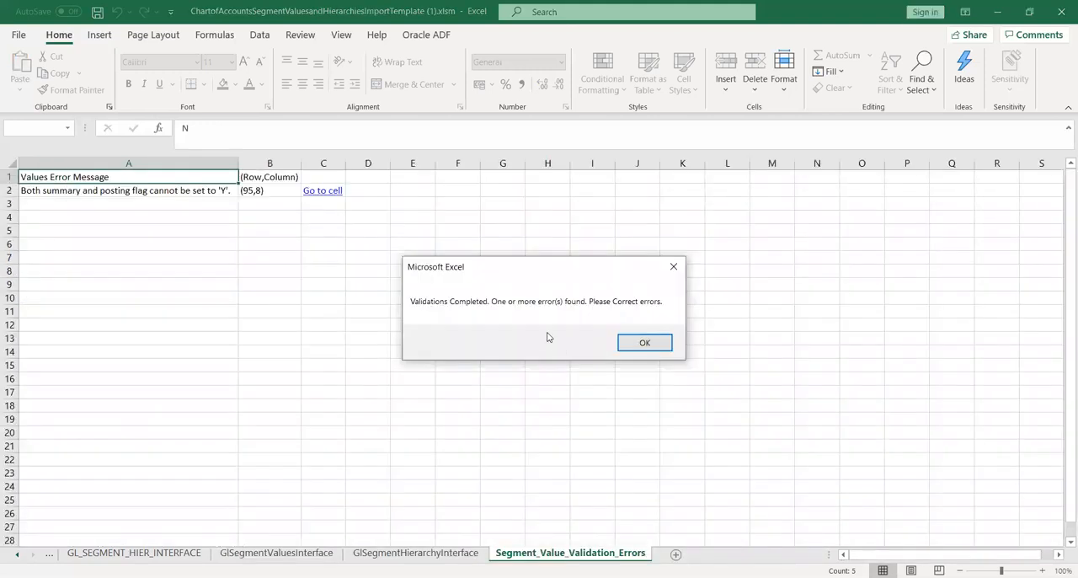
left_click(642, 344)
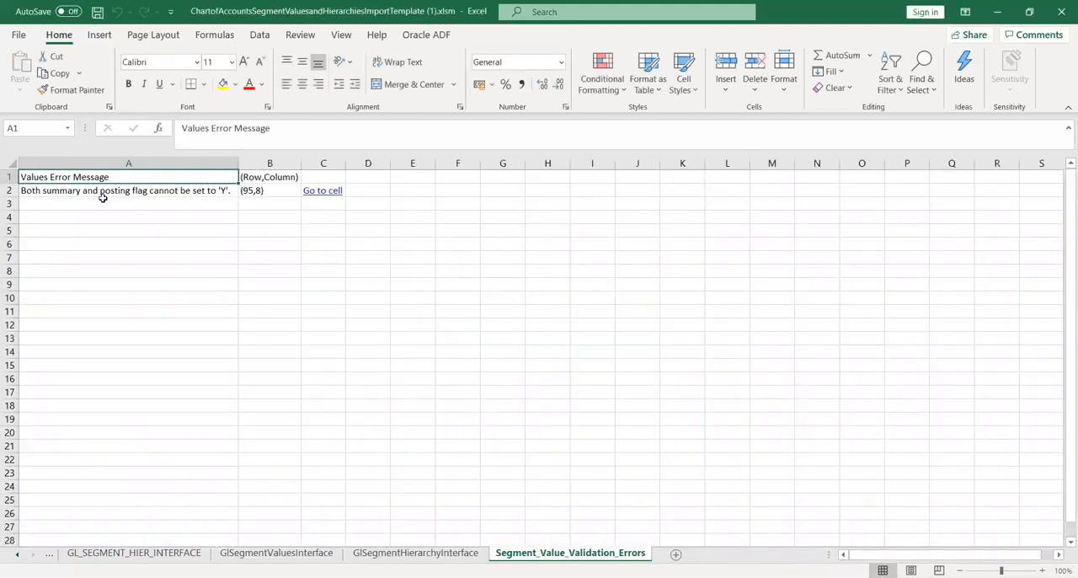
left_click(128, 192)
Back on GL_SEGMENT_VALUES_INTERFACE, copy the Summary Flag N from E94 into E95 and save the workbook.
left_click(140, 555)
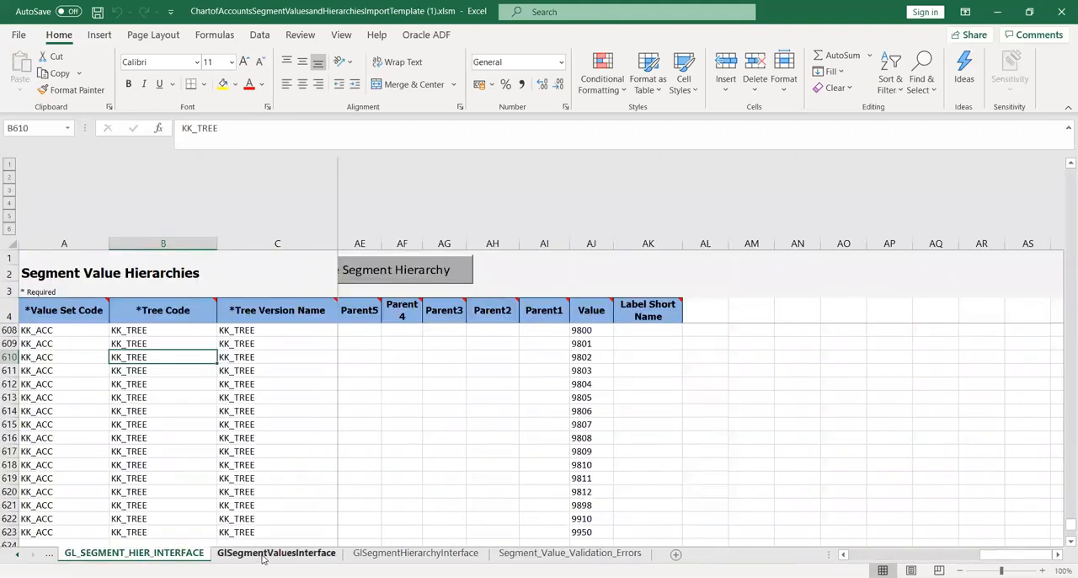
left_click(263, 556)
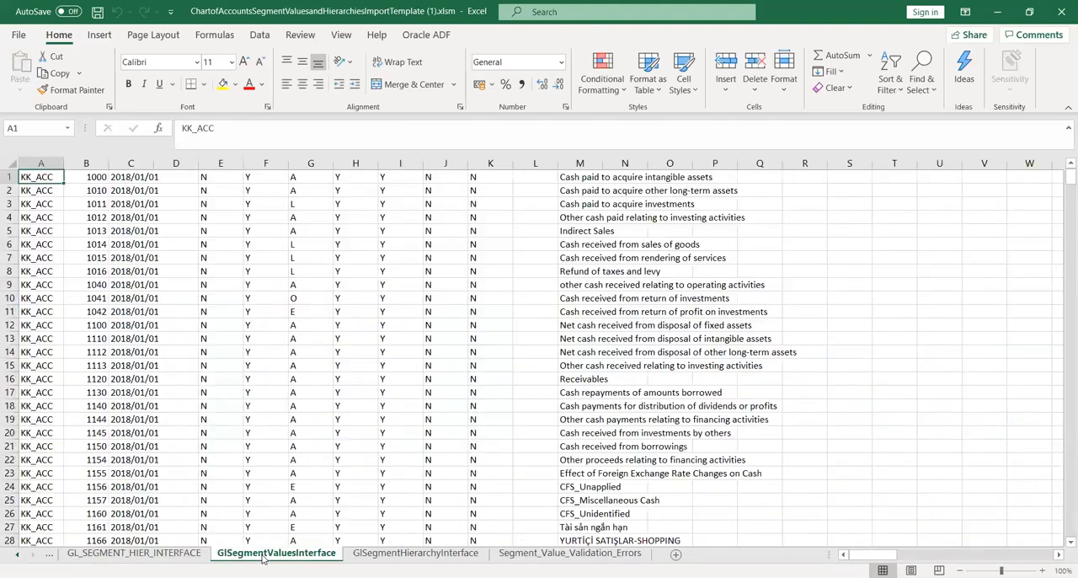
left_click(122, 553)
left_click(49, 553)
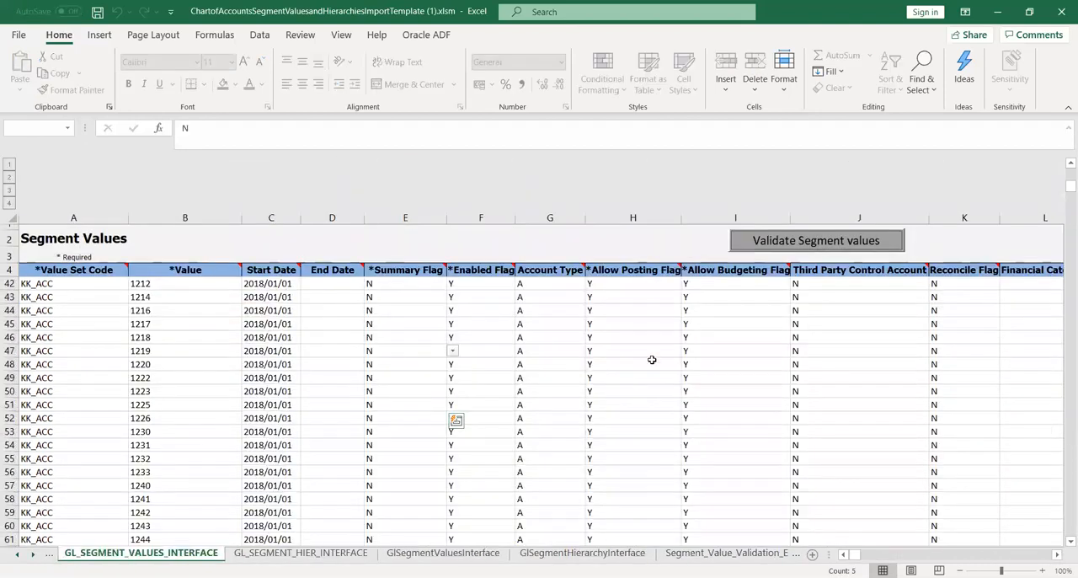
mouse_move(1063, 187)
left_mouse_down()
mouse_move(1063, 223)
mouse_move(1062, 199)
left_mouse_up()
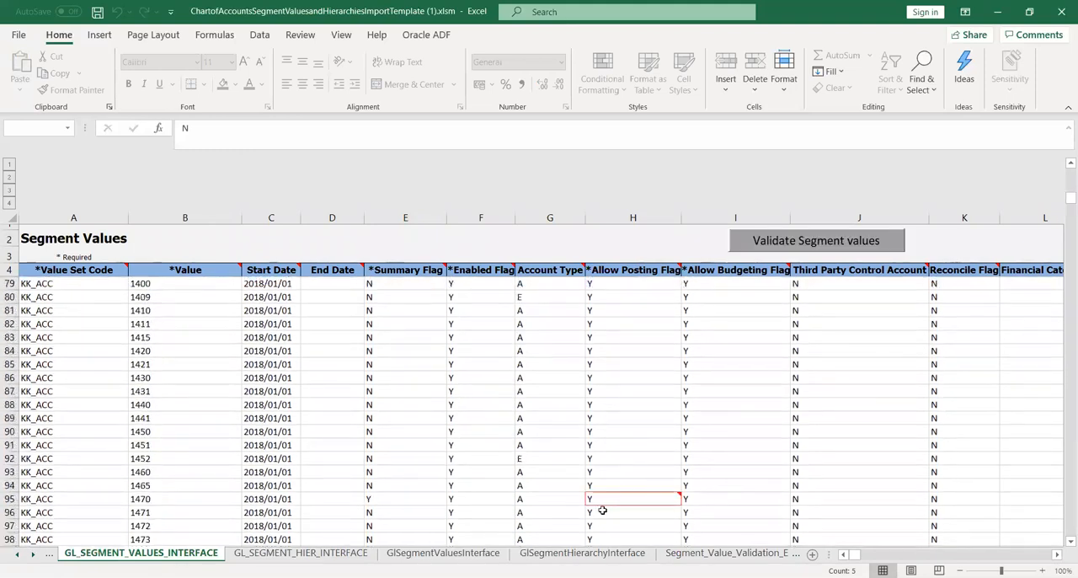
left_click(493, 501)
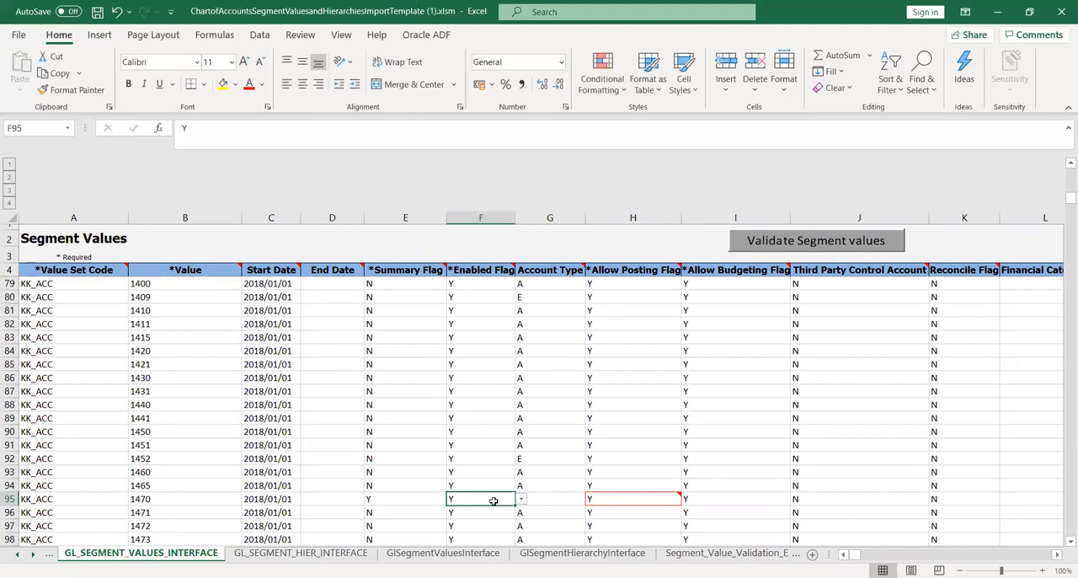
key("Left")
key("Up")
key("ctrl+c")
key("Down")
key("ctrl+v")
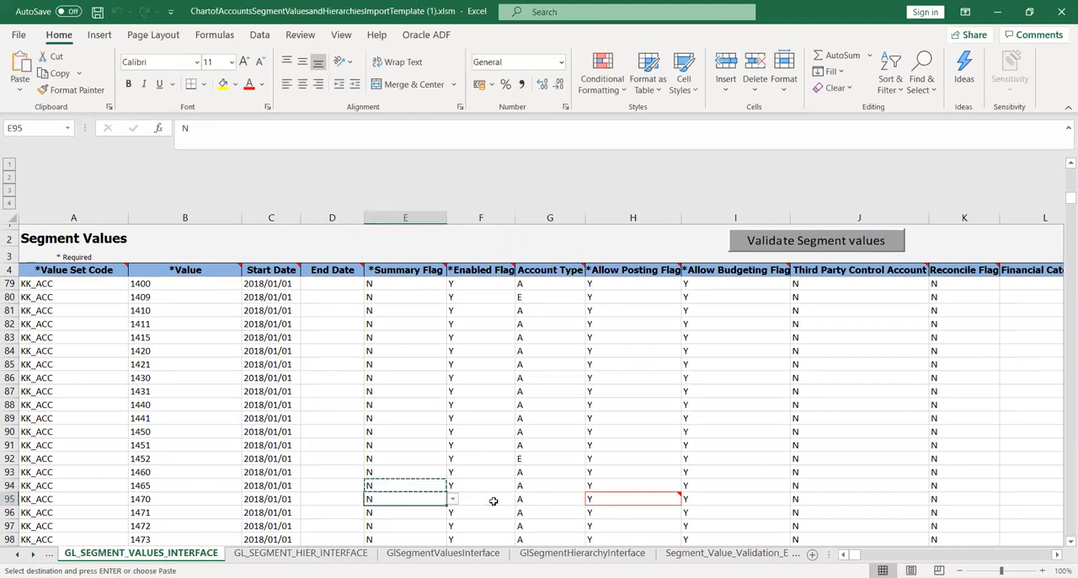
key("ctrl+s")
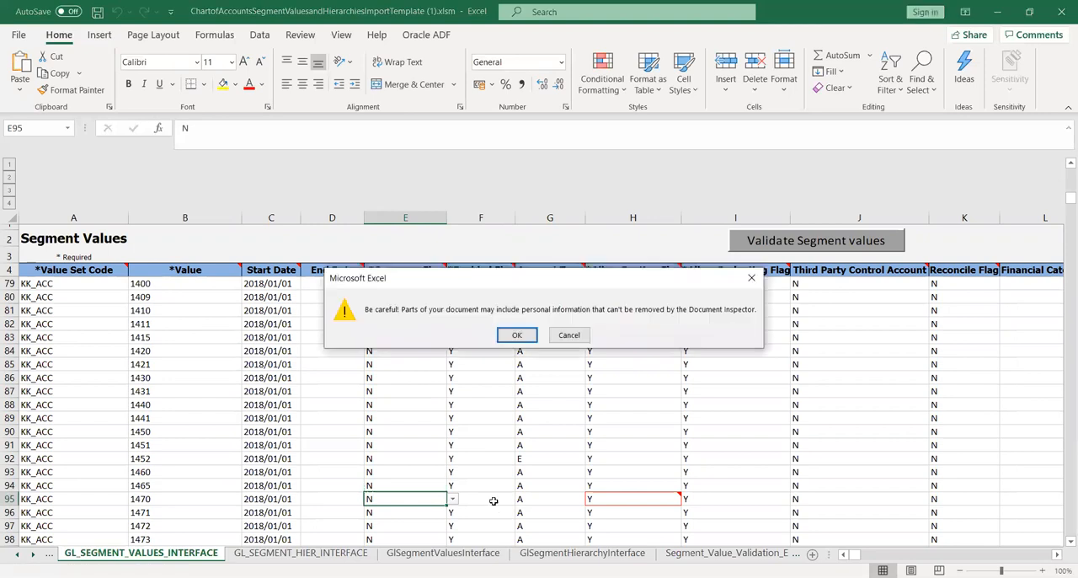
key("Return")
Review the Summary Flag and Allow Posting Flag columns down to row 126, and again from the first data rows to row 47.
key("Down")
key("Down")
key("Down")
key("Down")
key("Down")
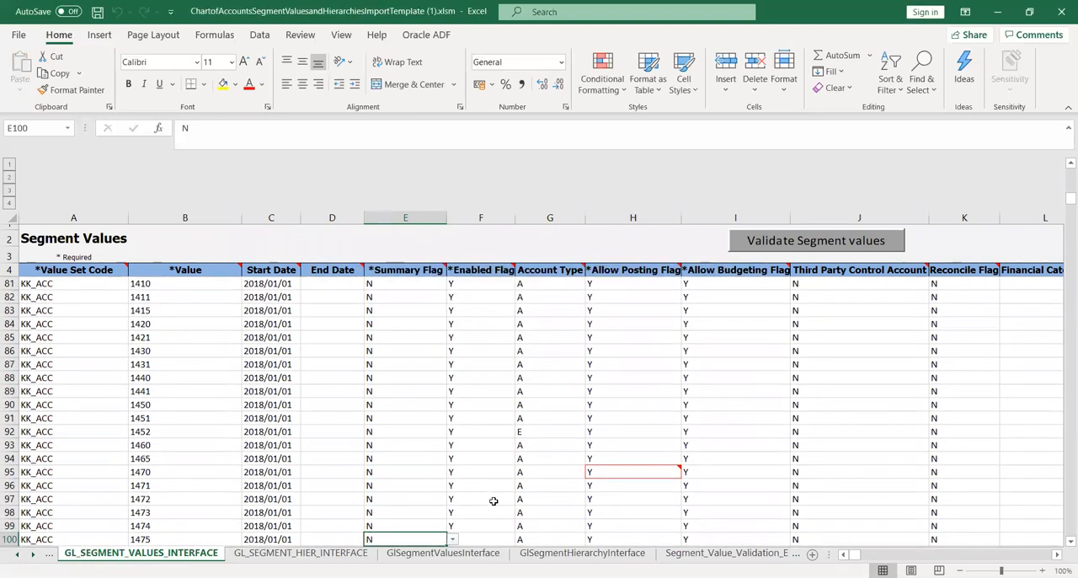
key("Down")
key("Down")
key("Down")
key("Down")
key("Down")
key("Down")
key("Down")
key("Down")
key("Down")
key("Down")
key("Down")
key("Down")
key("Down")
key("Down")
key("Down")
key("Down")
key("Down")
key("Down")
key("Down")
key("Down")
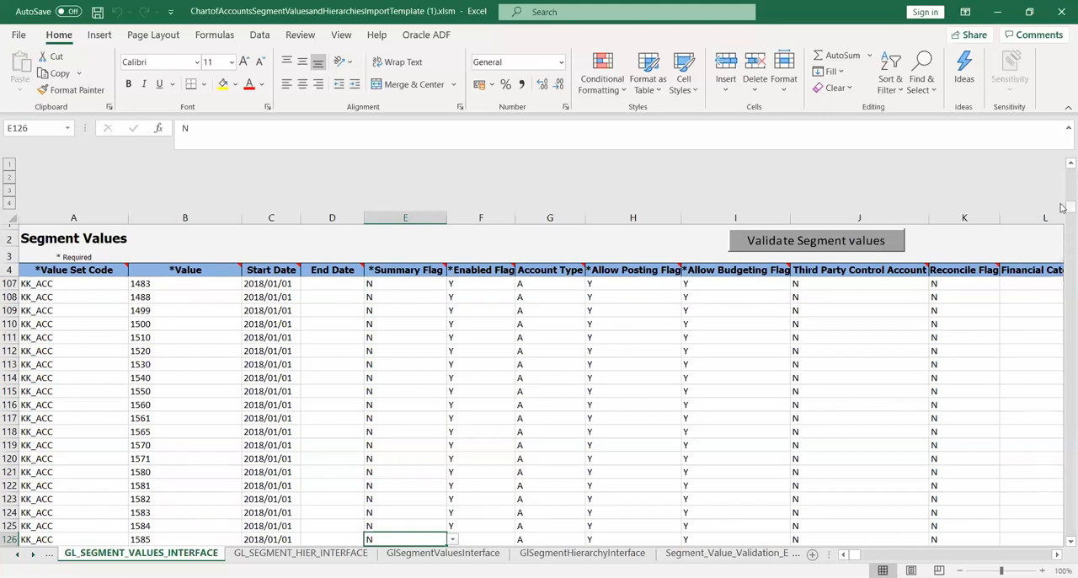
left_click_drag(1068, 206, 1064, 167)
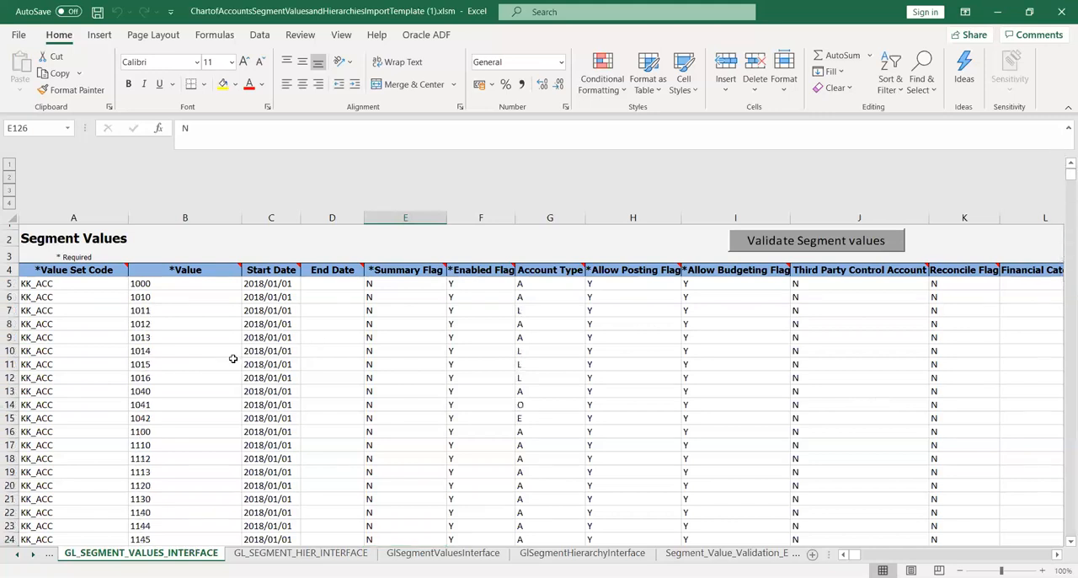
left_click(468, 324)
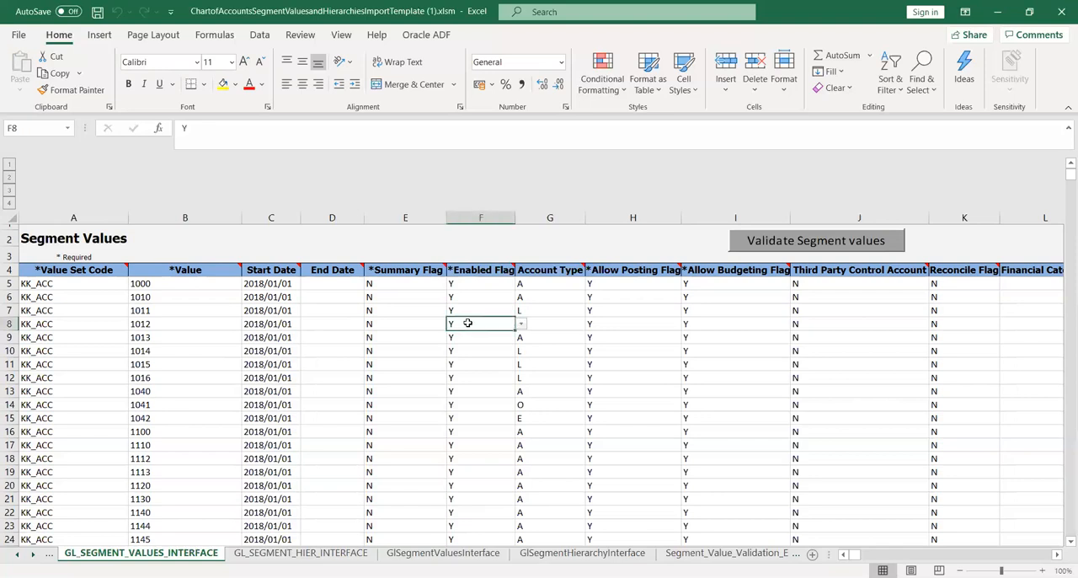
key("Left")
key("Down")
key("Down")
key("Down")
key("Down")
key("Down")
key("Down")
key("Down")
key("Down")
key("Down")
key("Down")
key("Down")
key("Down")
key("Down")
key("Down")
key("Down")
key("Down")
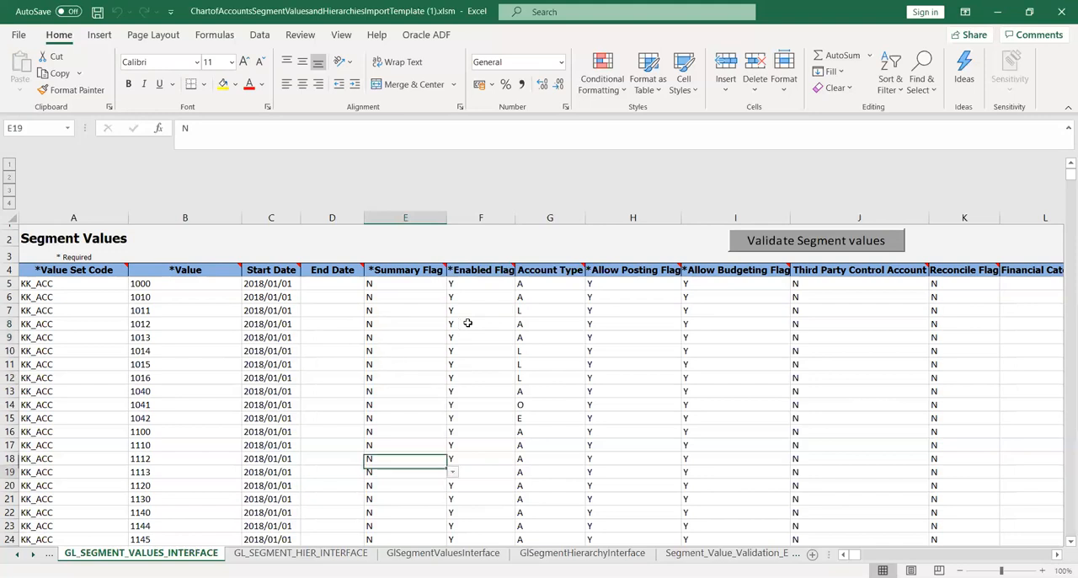
key("Down")
key("Down")
key("Down")
key("Down")
key("Down")
key("Down")
key("Down")
key("Down")
key("Down")
key("Down")
key("Down")
key("Down")
key("Down")
key("Down")
key("Down")
key("Down")
key("Down")
key("Down")
key("Down")
key("Down")
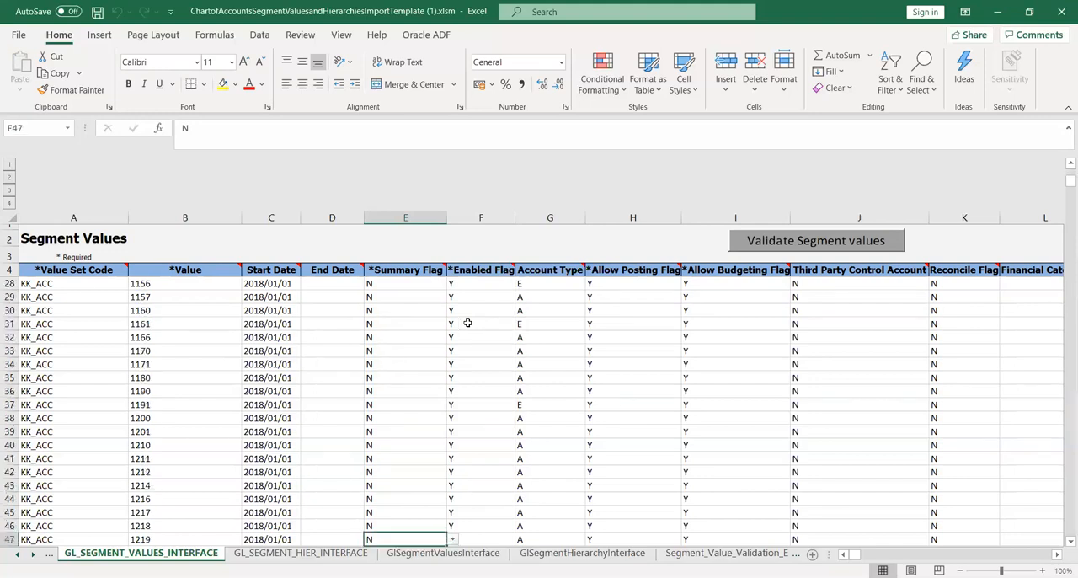
Validate the segment values once more and open the Instructions and CSV Generation sheet.
left_click(828, 239)
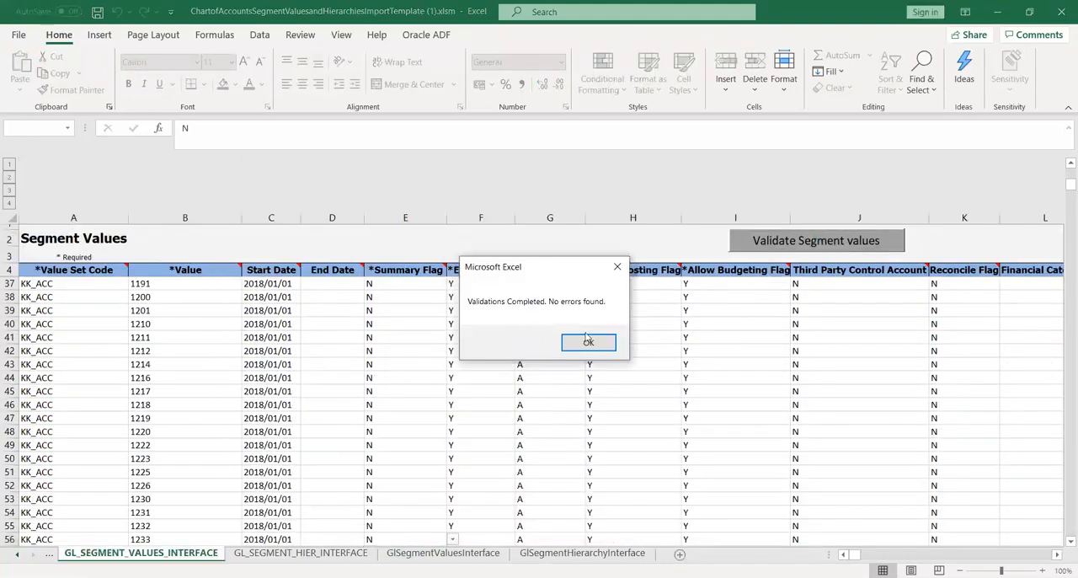
left_click(592, 343)
left_click(207, 368)
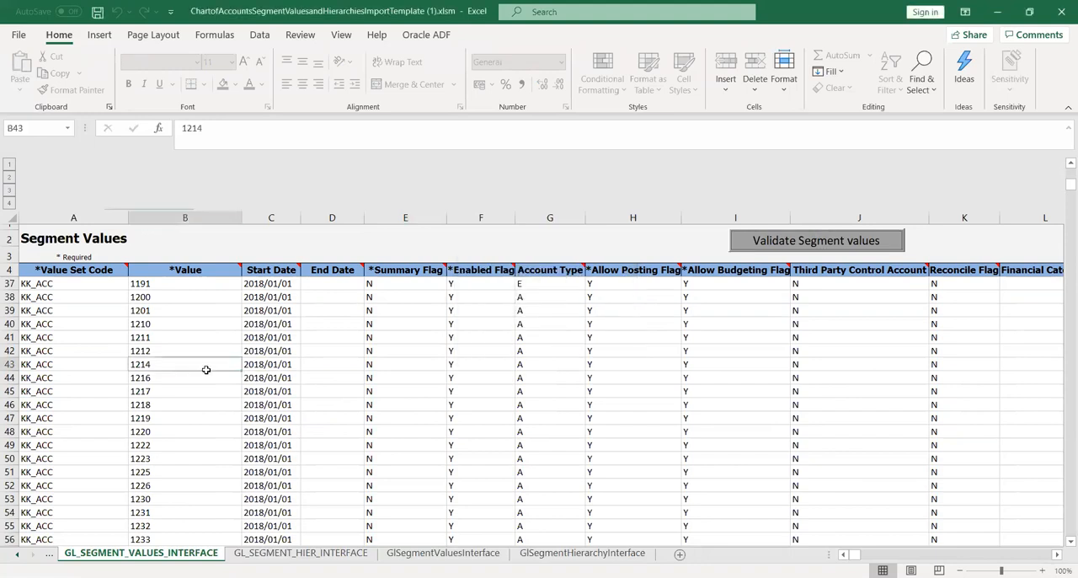
left_click(51, 555)
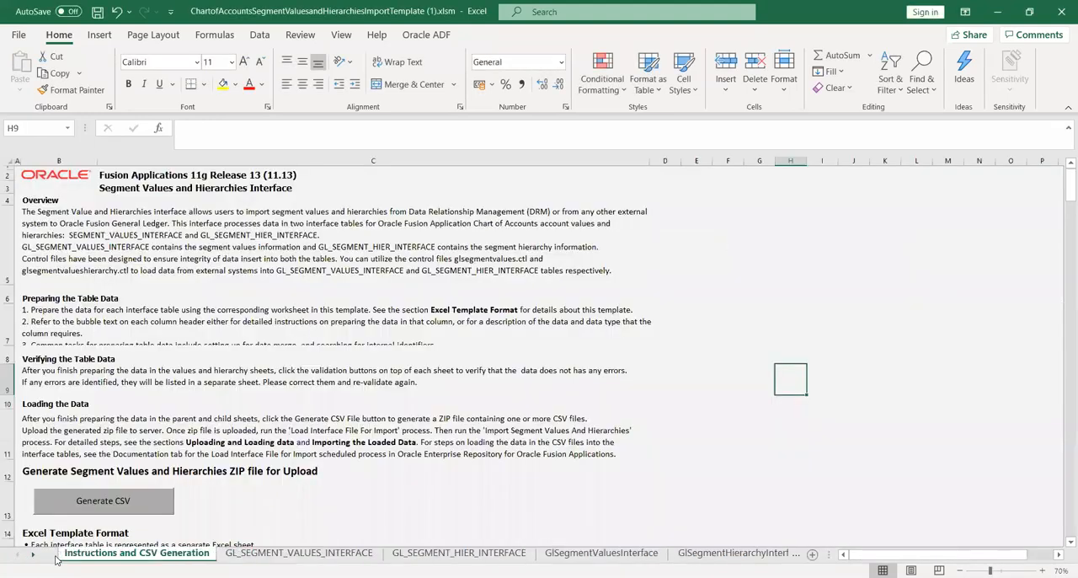
Generate the CSV files, saving GlSegmentValuesInterface.csv and GlSegmentHierInterface.csv into a new folder created inside KK_PROJ.
left_click(119, 512)
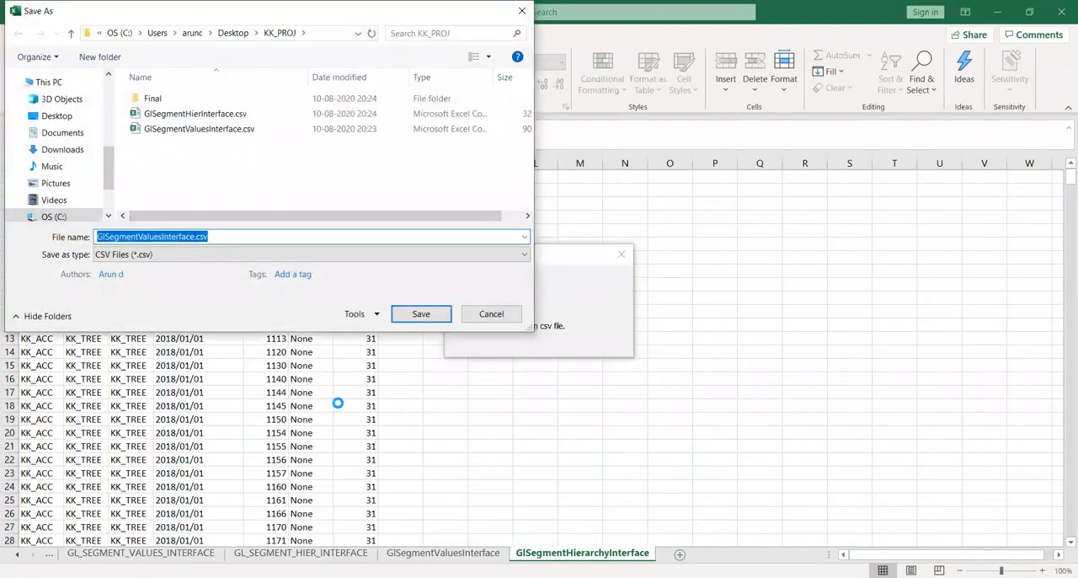
right_click(213, 158)
mouse_move(325, 314)
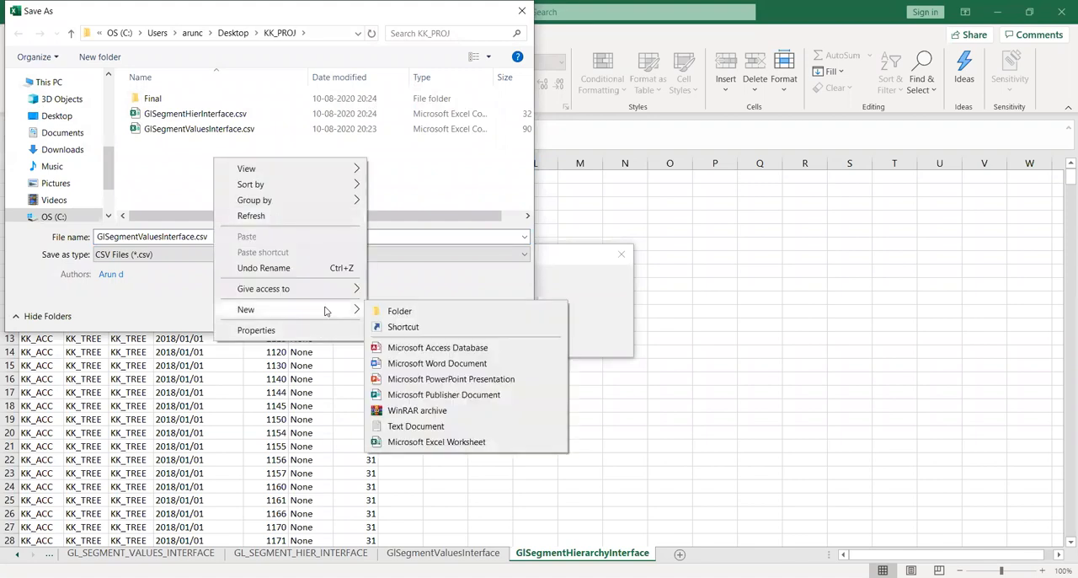
left_click(392, 312)
key("Return")
key("Return")
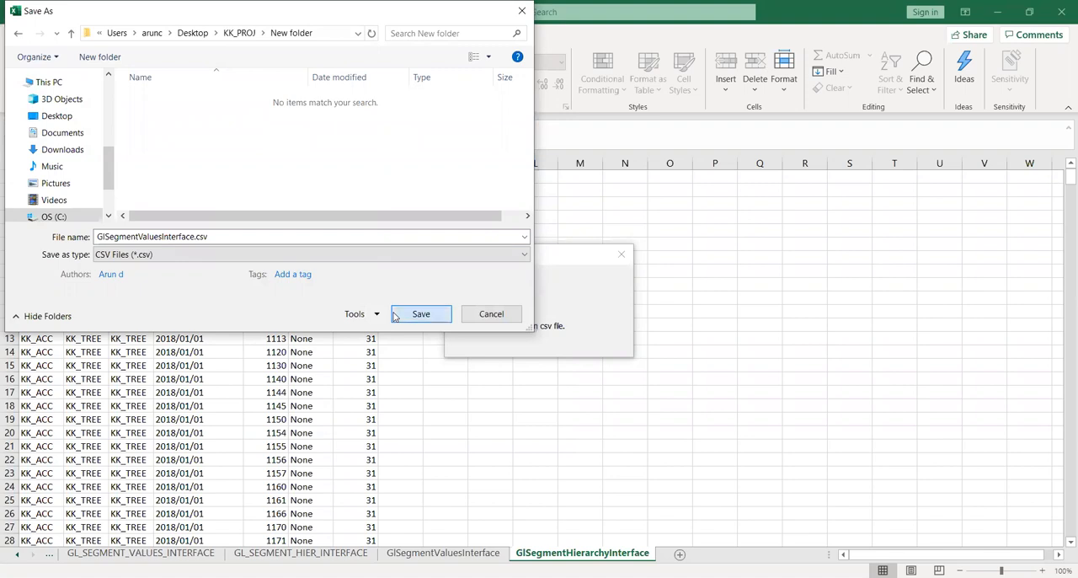
left_click(419, 314)
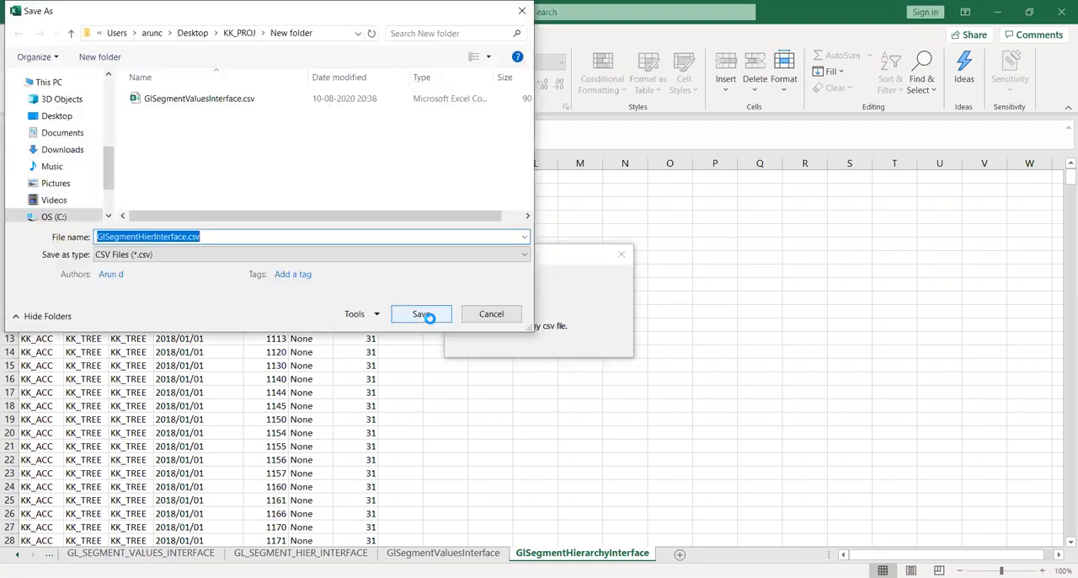
left_click(428, 317)
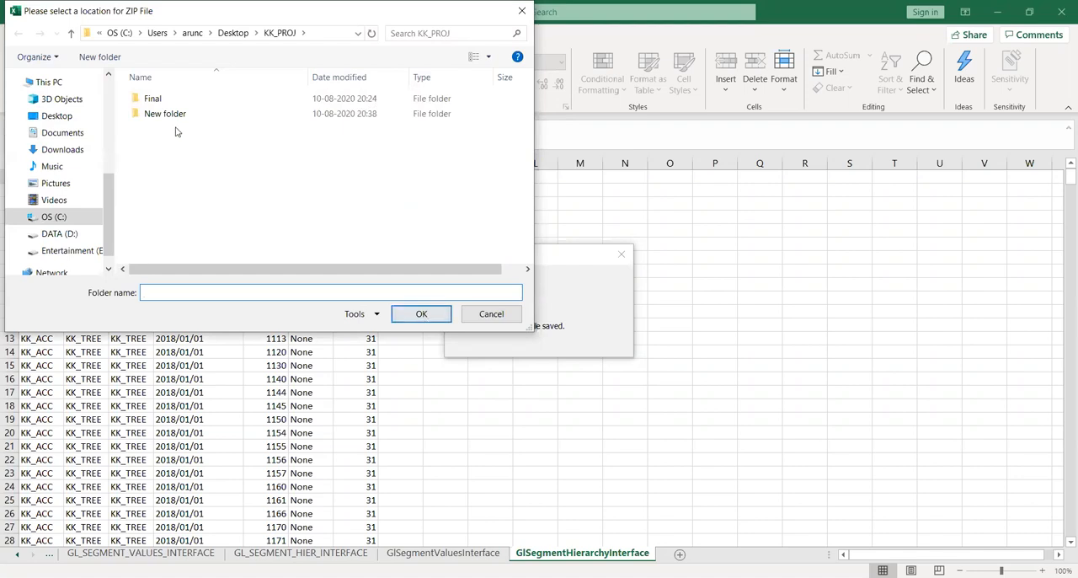
Create a subfolder named Final inside New folder and generate the ZIP file there.
double_click(165, 115)
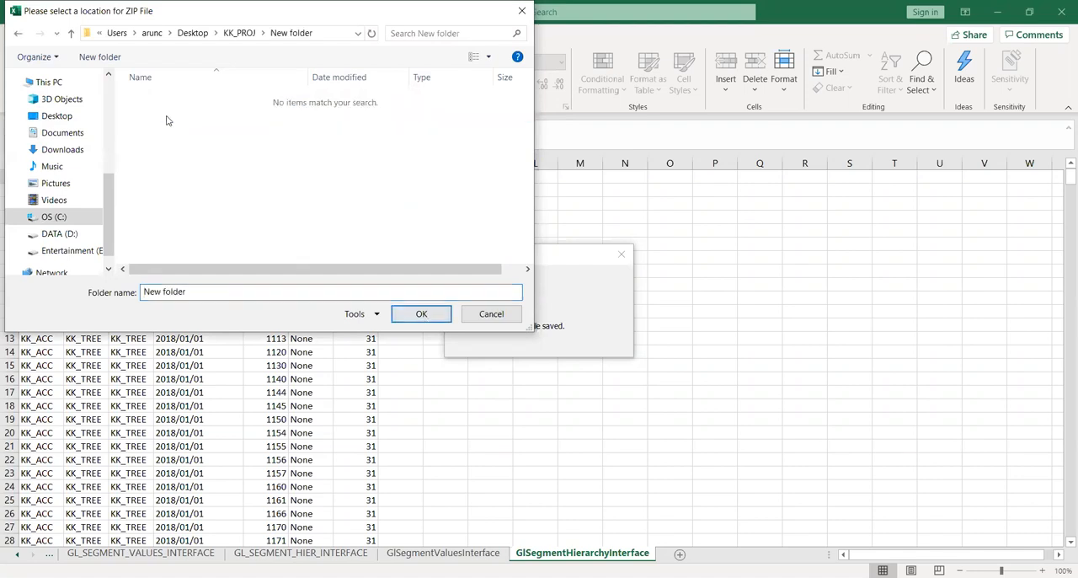
right_click(217, 142)
mouse_move(342, 293)
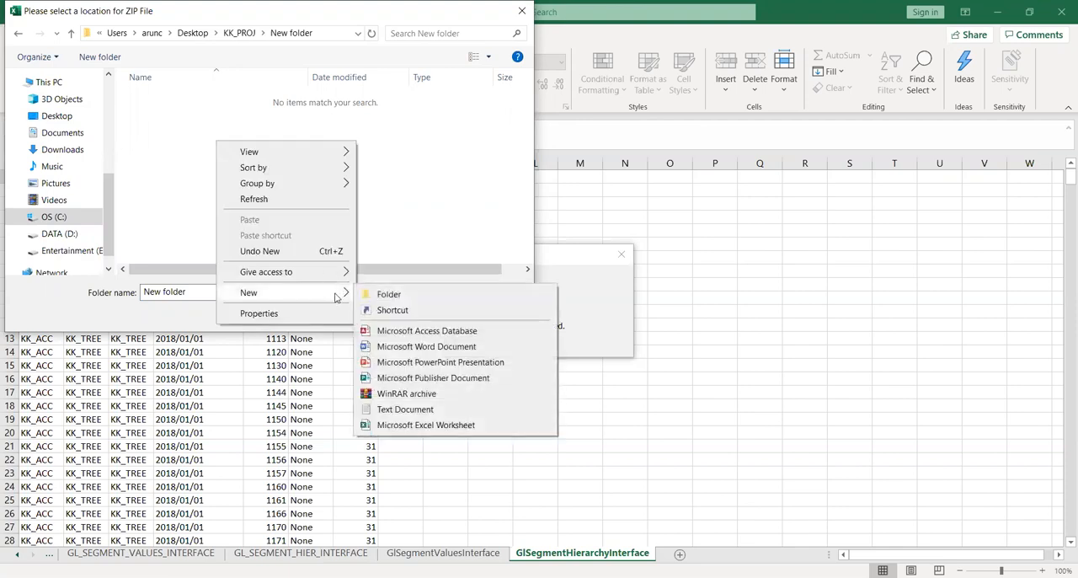
left_click(389, 295)
type("Final")
key("Return")
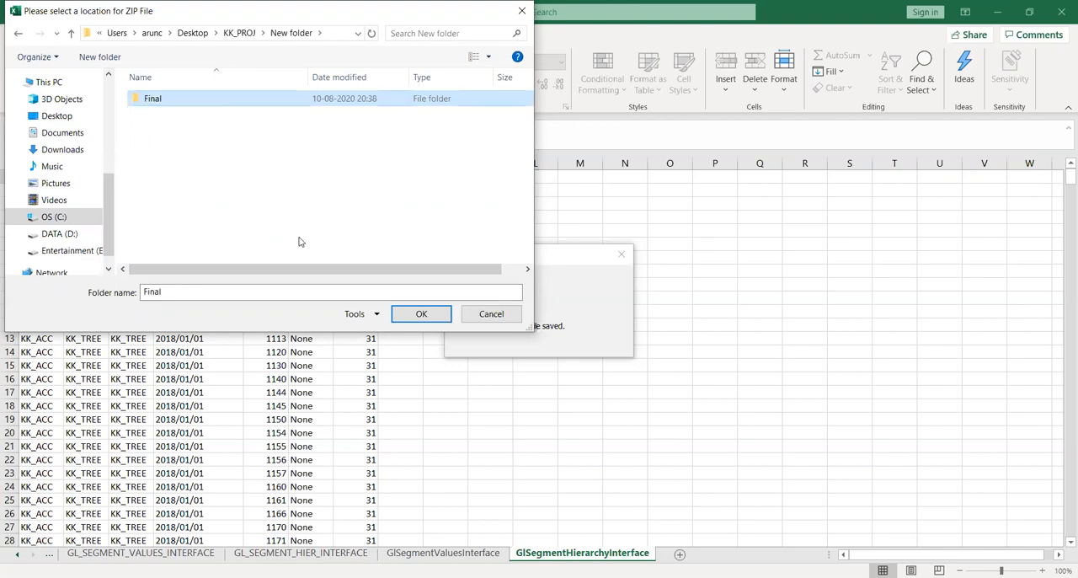
left_click(416, 317)
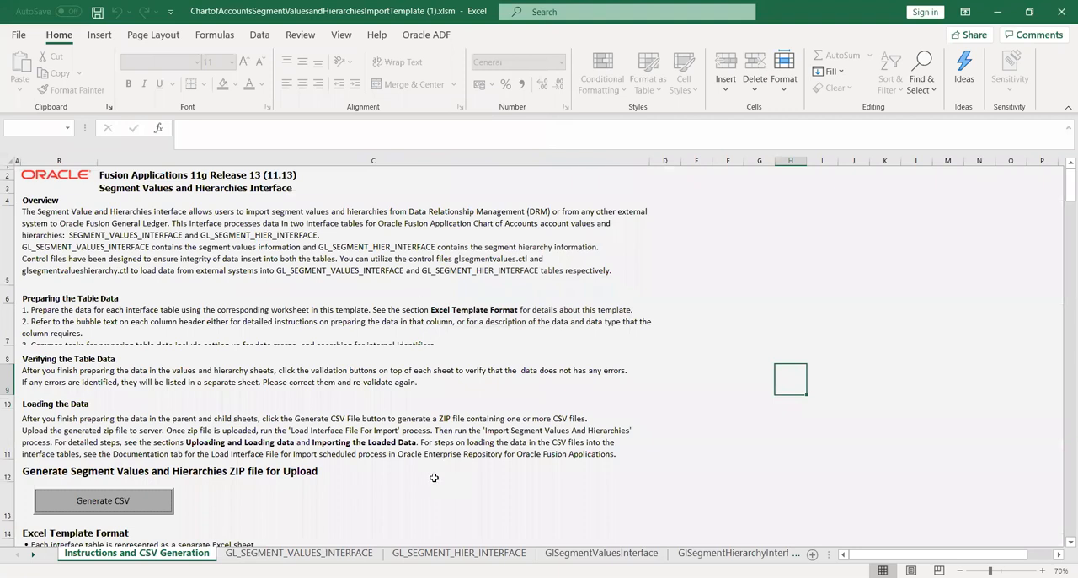
left_click(434, 484)
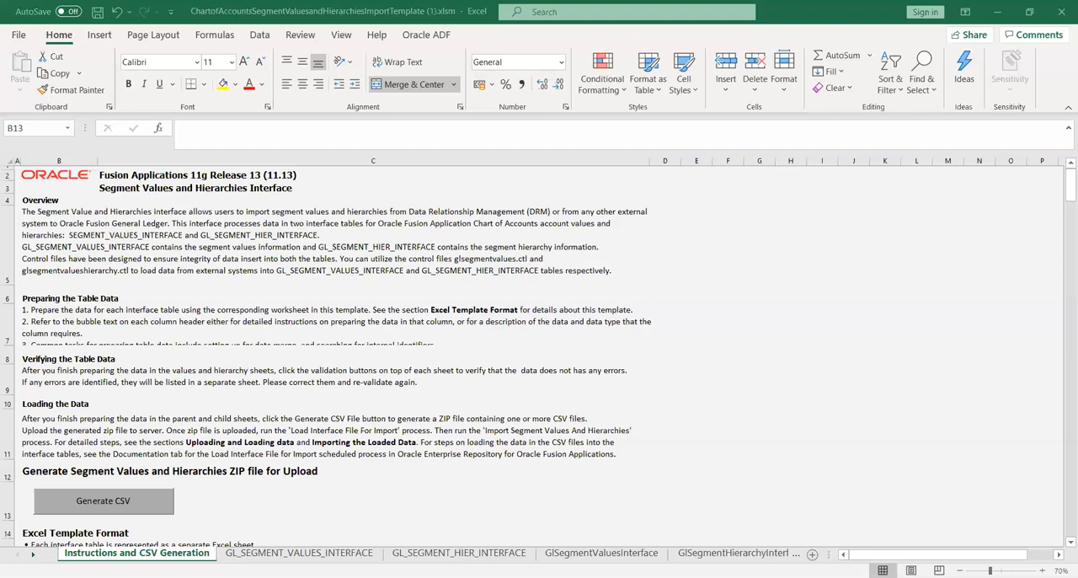
Review the Value Set Code columns on the GL_SEGMENT_VALUES_INTERFACE and GL_SEGMENT_HIER_INTERFACE sheets.
left_click(272, 502)
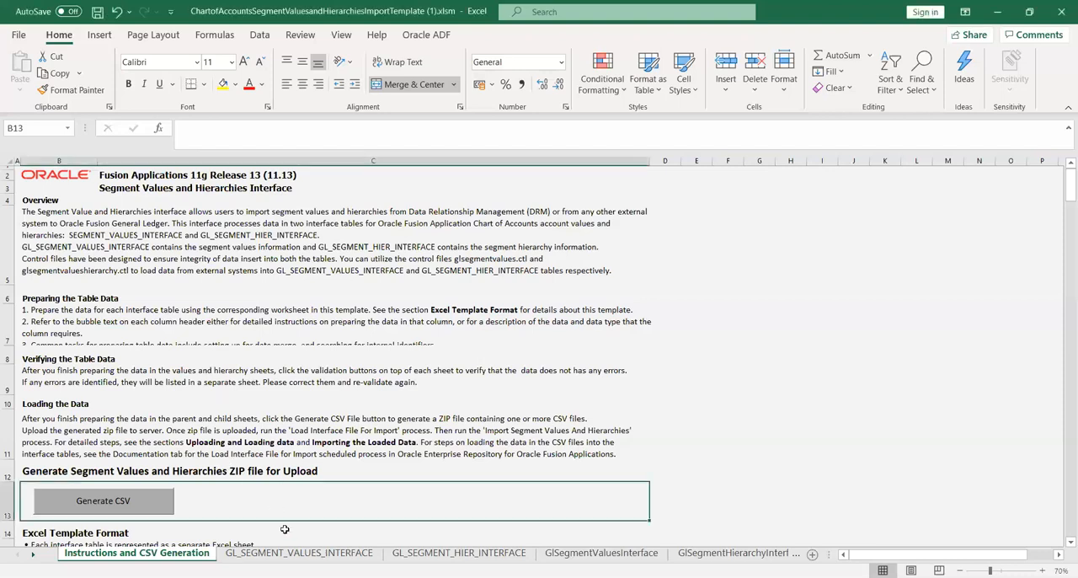
left_click(301, 554)
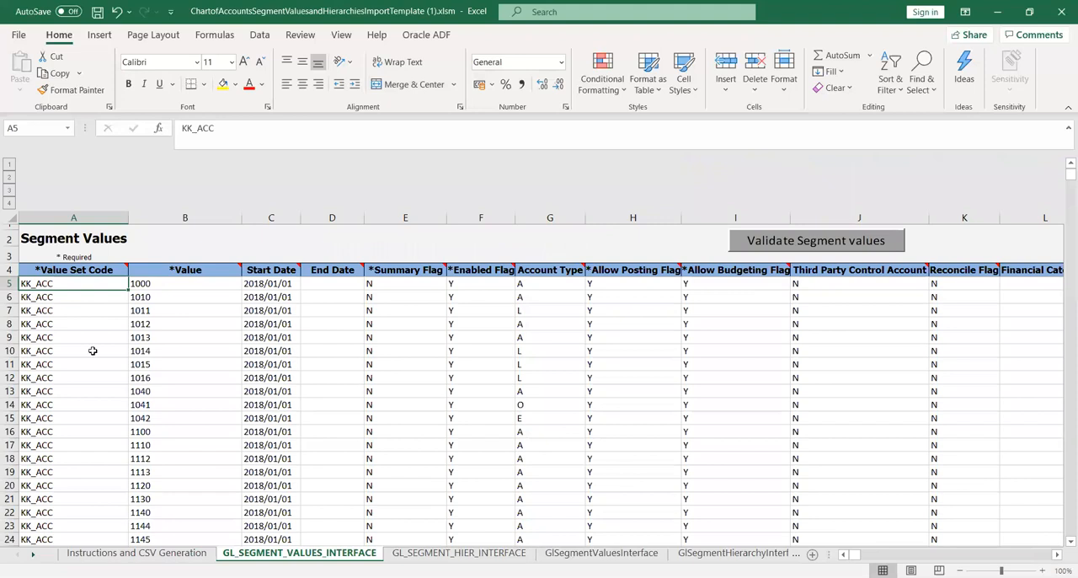
left_click(76, 325)
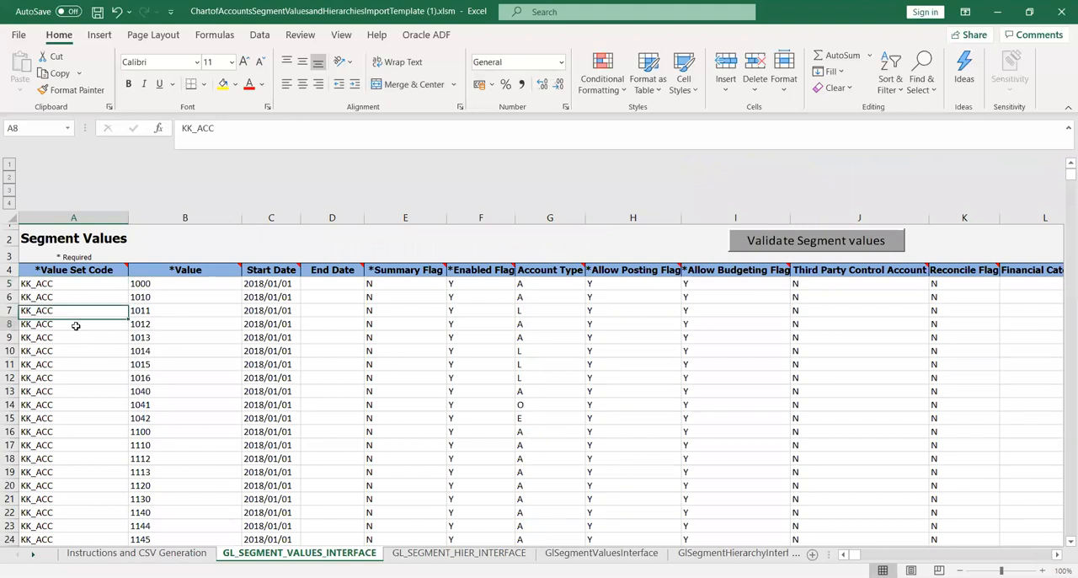
right_click(457, 560)
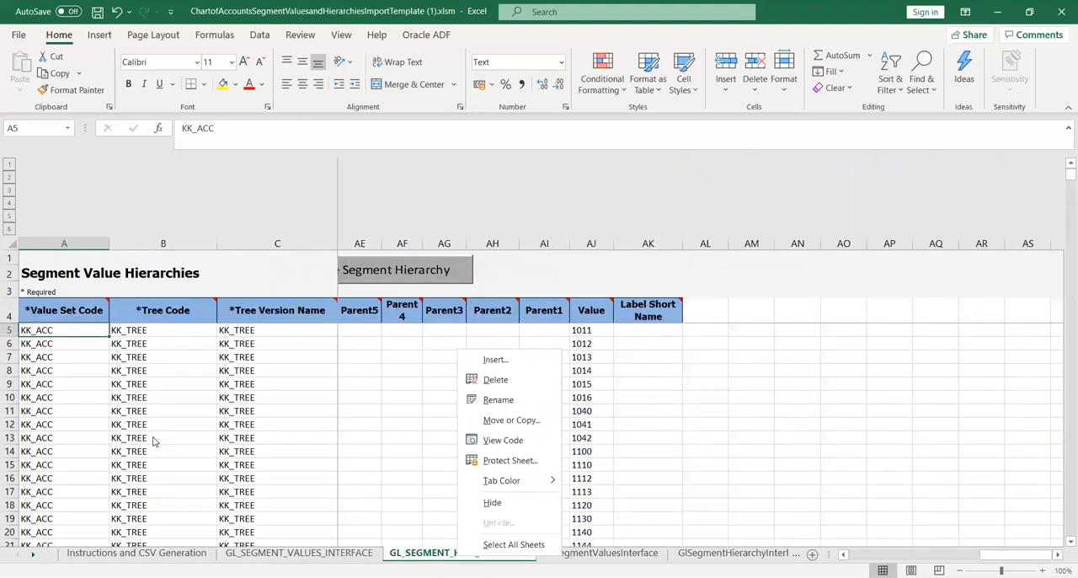
key("Escape")
left_click(312, 554)
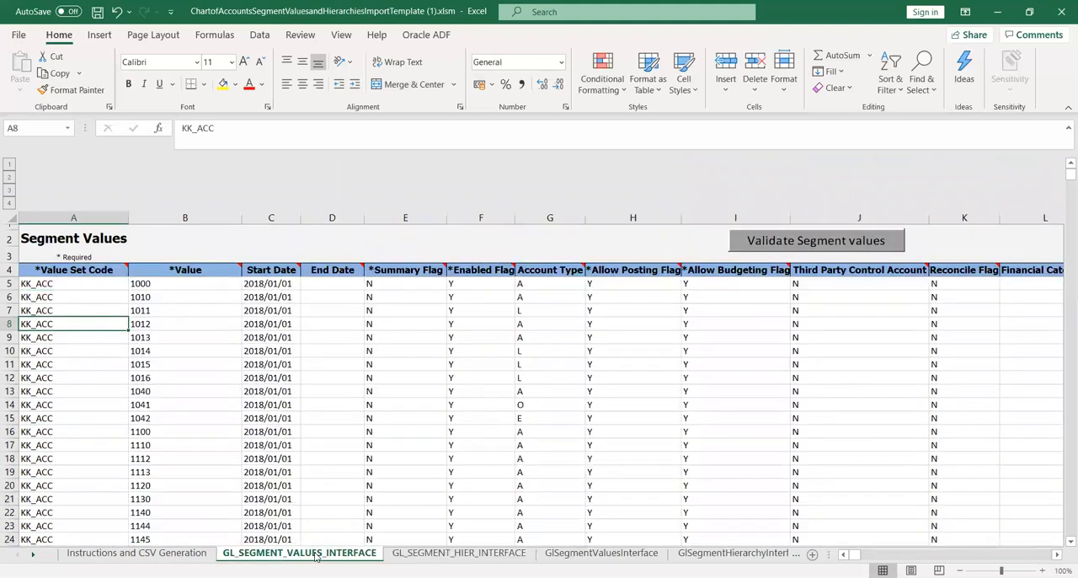
left_click(459, 553)
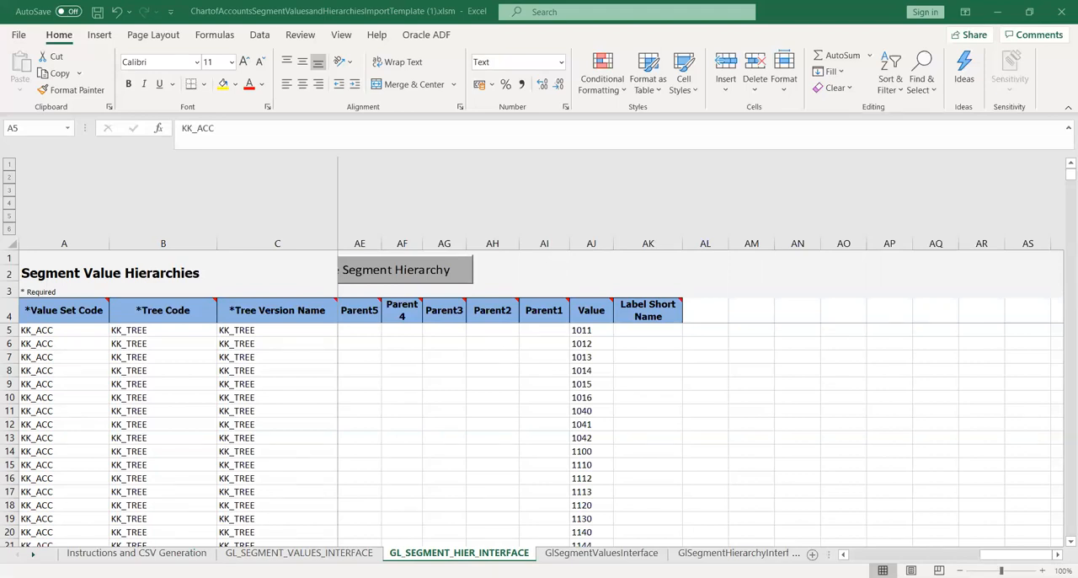
Try to replace the Value Set Code in A5 of the hierarchy sheet with KK_Acc by pasting and retyping it.
left_click(84, 371)
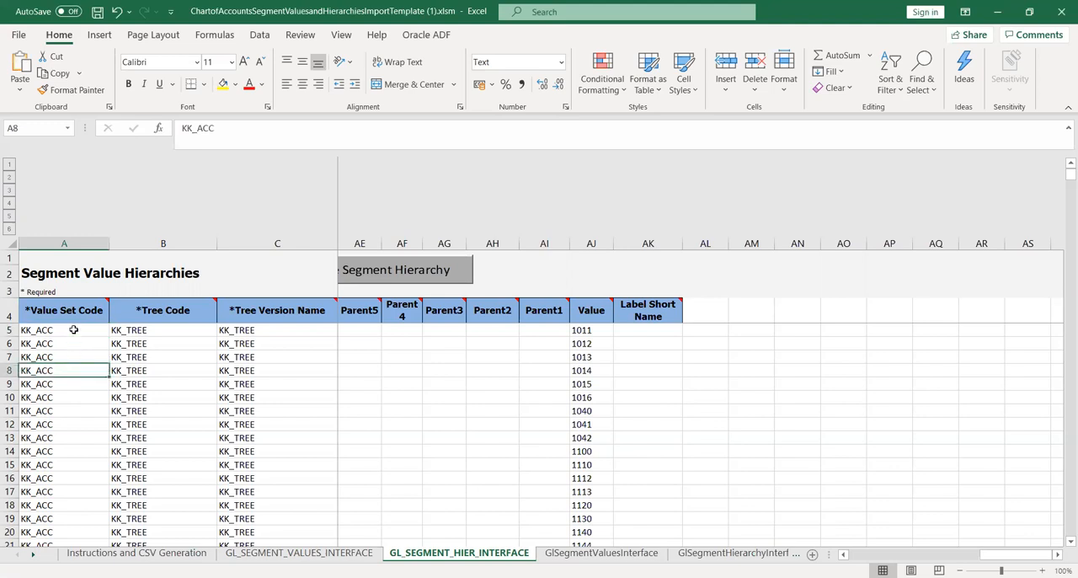
left_click(75, 328)
type("KK_Acc")
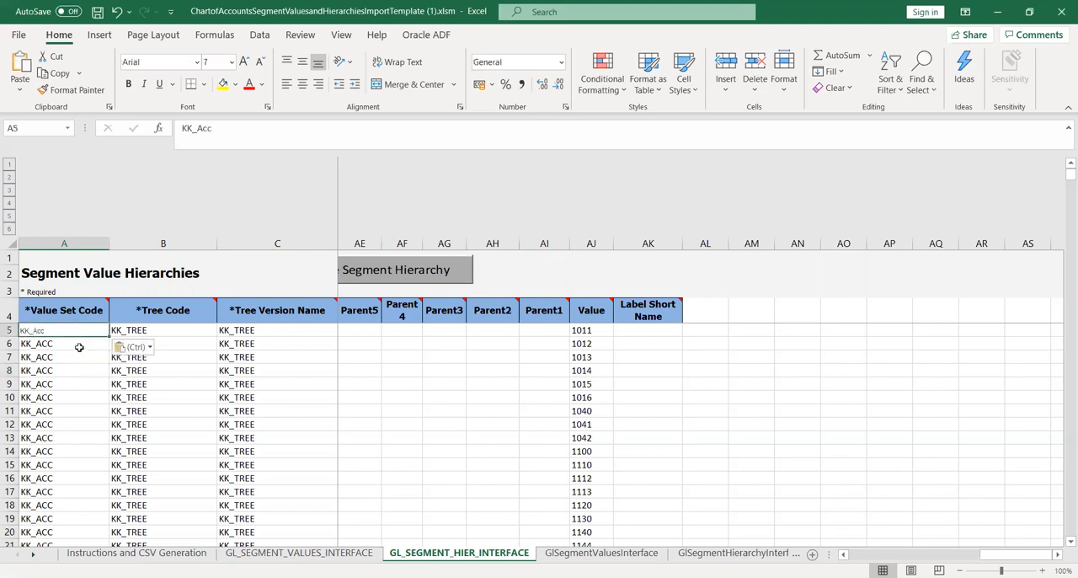
left_click(79, 347)
left_click(75, 332)
type("KK")
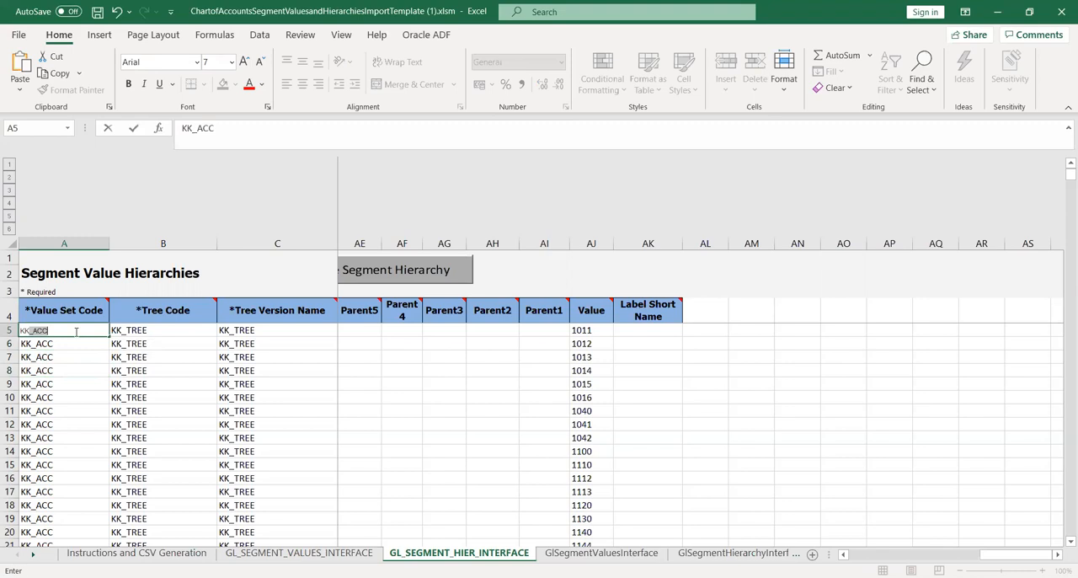
key("Return")
Set the Value Set Code in A6 to KK_Acc and copy it into A5.
type("KK")
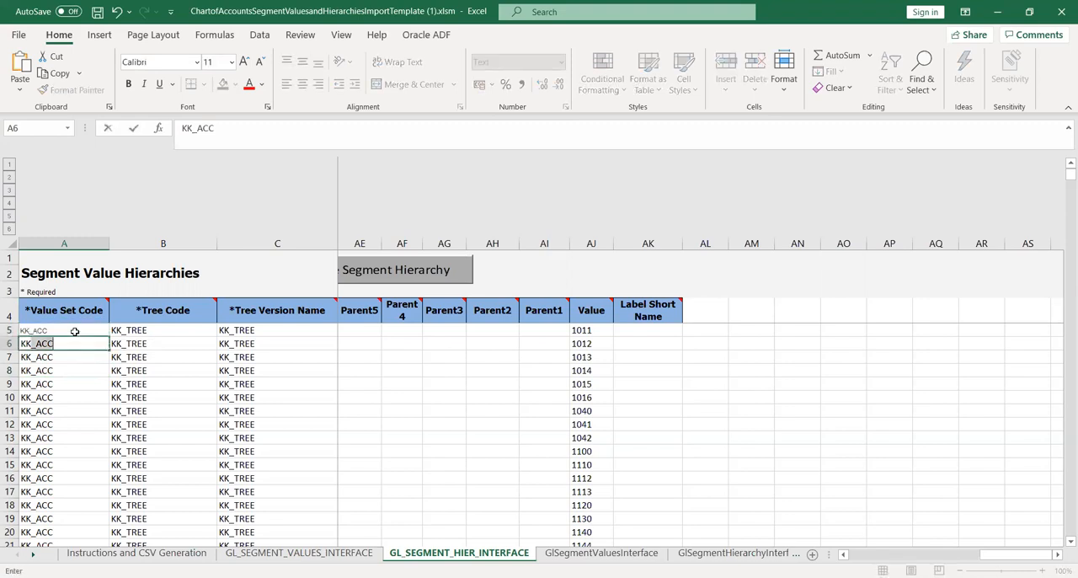
type("_Acc")
key("ctrl+Return")
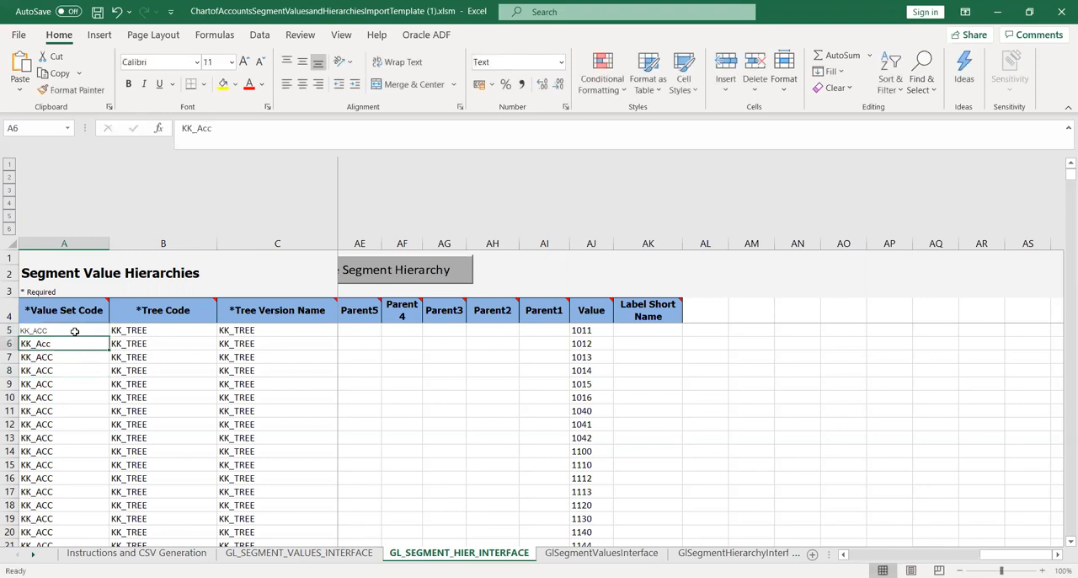
key("ctrl+c")
key("ctrl+v")
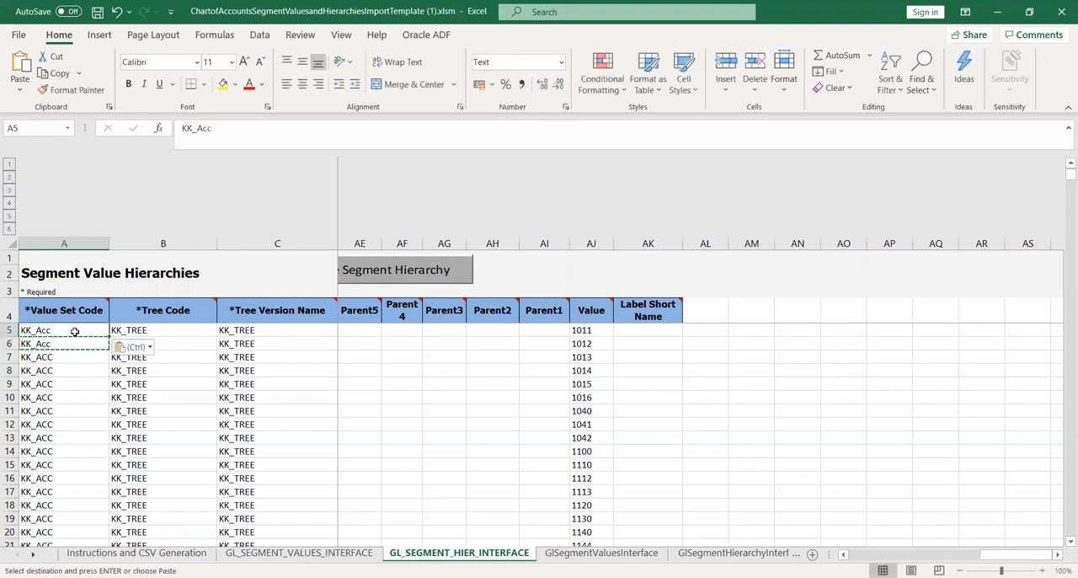
Paste KK_Acc into Value Set Code cells A7 through A623 of the hierarchy sheet and save the workbook.
key("Down")
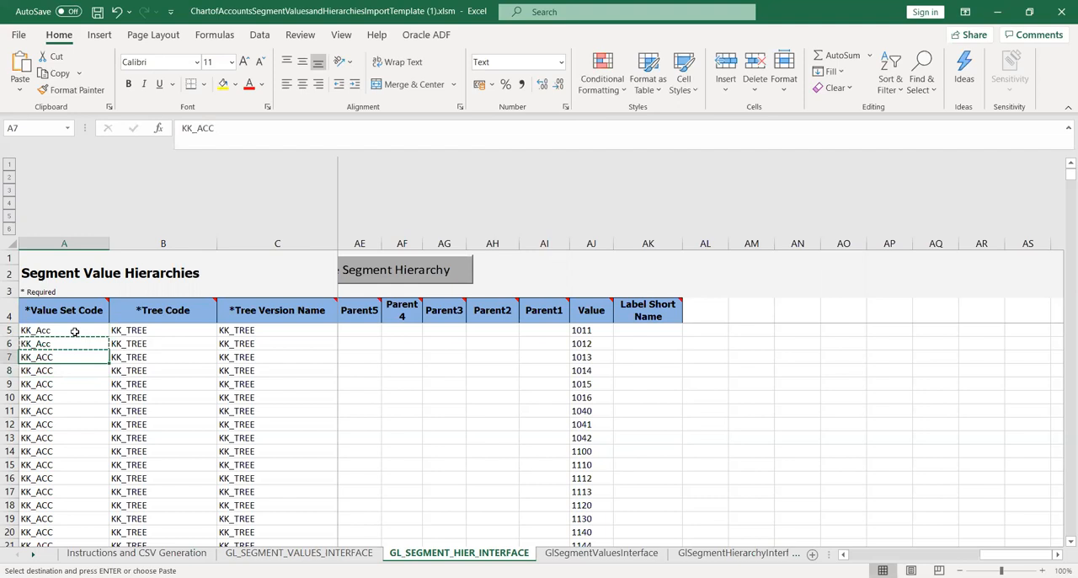
key("shift+Down")
key("shift+Down")
key("shift+Down")
key("shift+Down")
key("shift+Down")
key("shift+Down")
key("shift+Down")
key("shift+Down")
key("shift+Down")
key("shift+Down")
key("shift+Down")
key("shift+Down")
key("shift+Down")
key("shift+Down")
key("shift+Down")
key("shift+Down")
key("shift+Down")
key("shift+Down")
key("shift+Down")
key("shift+Down")
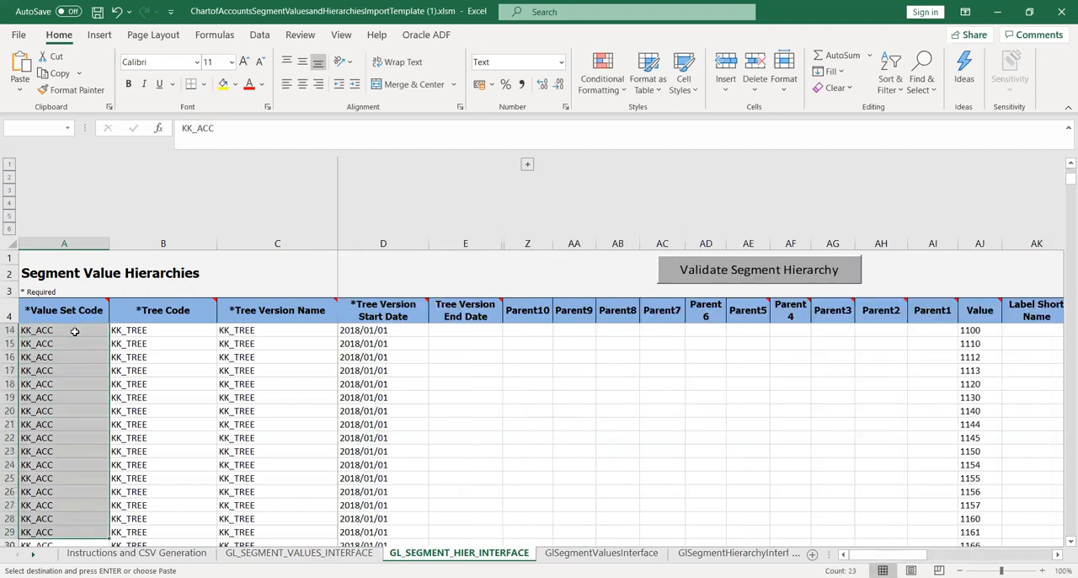
key("shift+Down")
key("shift+Down")
key("shift+Down")
key("shift+Down")
key("shift+Down")
key("shift+Down")
key("shift+Down")
key("shift+Down")
key("shift+Down")
key("shift+Down")
key("shift+Down")
key("shift+Down")
key("shift+Down")
key("shift+Down")
key("shift+Down")
key("shift+Down")
key("shift+Down")
key("shift+Down")
key("shift+Down")
key("shift+Down")
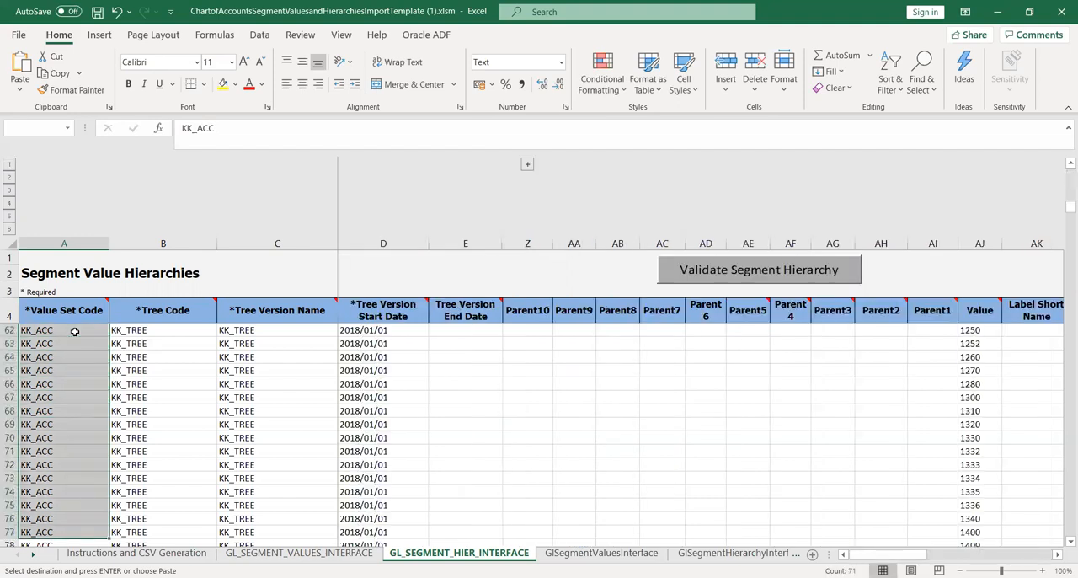
key("shift+Down")
key("shift+Down")
key("shift+Down")
key("shift+Down")
key("shift+Down")
key("shift+Down")
key("shift+Down")
key("shift+Down")
key("shift+Down")
key("shift+Down")
key("shift+Down")
key("shift+Down")
key("shift+Down")
key("shift+Down")
key("shift+Down")
key("shift+Down")
key("shift+Down")
key("shift+Down")
key("shift+Down")
key("shift+Down")
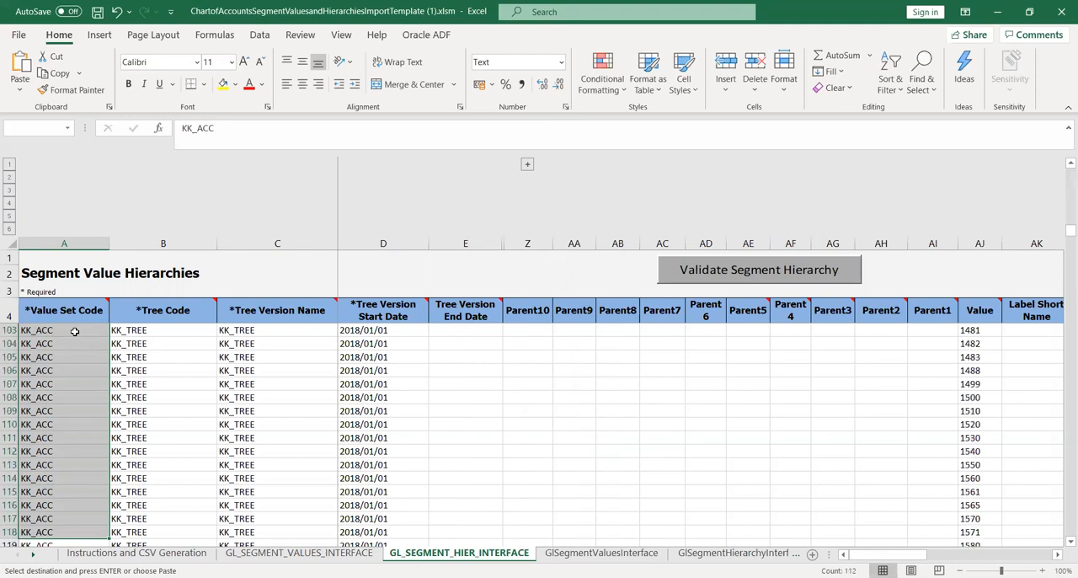
key("shift+Down")
key("shift+Down")
key("shift+Down")
key("shift+Down")
key("shift+Down")
key("shift+Down")
key("shift+Down")
key("shift+Down")
key("shift+Down")
key("shift+Down")
key("shift+Down")
key("shift+Down")
key("shift+Down")
key("shift+Down")
key("shift+Down")
key("shift+Down")
key("shift+Down")
key("shift+Down")
key("shift+Down")
key("shift+Down")
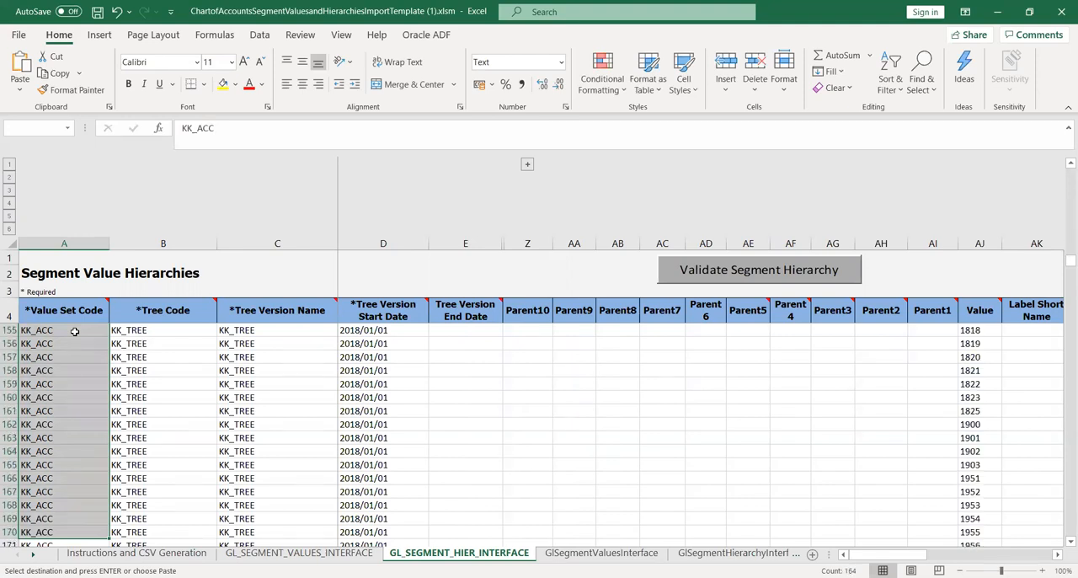
key("shift+Down")
key("shift+Down")
key("shift+Down")
key("shift+Down")
key("shift+Down")
key("shift+Down")
key("shift+Down")
key("shift+Down")
key("shift+Down")
key("shift+Down")
key("shift+Down")
key("shift+Down")
key("shift+Down")
key("shift+Down")
key("shift+Down")
key("shift+Down")
key("shift+Down")
key("shift+Down")
key("shift+Down")
key("shift+Down")
key("shift+Down")
key("shift+Down")
key("shift+Down")
key("shift+Down")
key("shift+Down")
key("shift+Down")
key("shift+Down")
key("shift+Down")
key("shift+Down")
key("shift+Down")
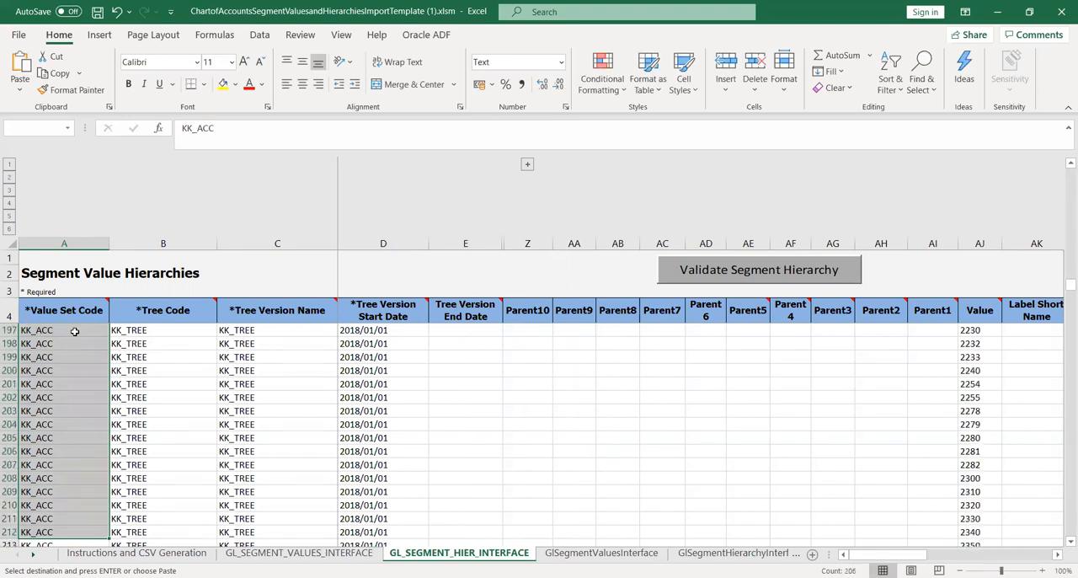
key("shift+Down")
key("shift+Down")
key("shift+Down")
key("shift+Down")
key("shift+Down")
key("shift+Down")
key("shift+Down")
key("shift+Down")
key("shift+Down")
key("shift+Down")
key("shift+Down")
key("shift+Down")
key("shift+Down")
key("shift+Down")
key("shift+Down")
key("shift+Down")
key("shift+Down")
key("shift+Down")
key("shift+Down")
key("shift+Down")
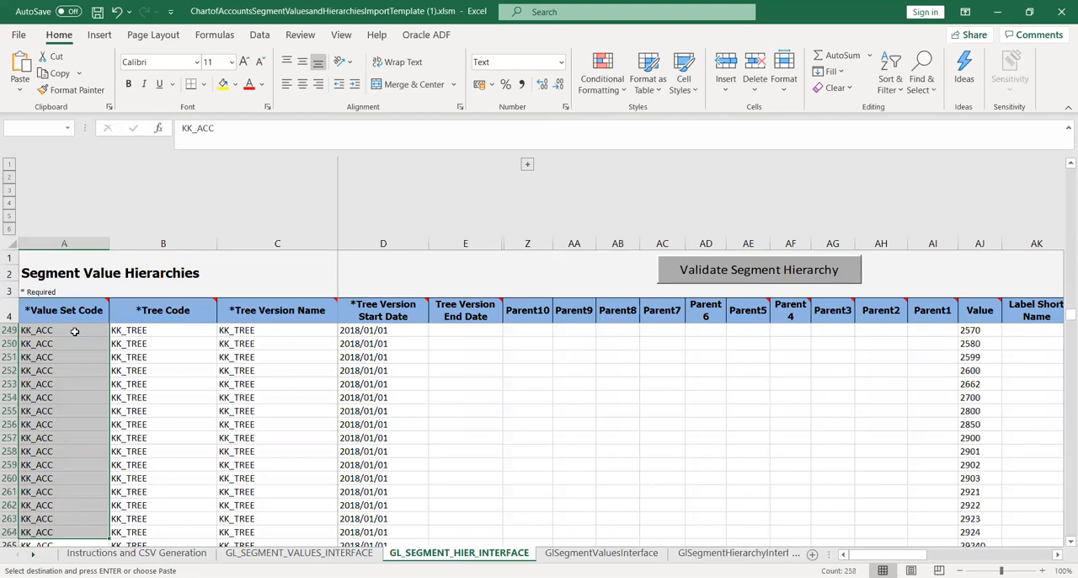
key("shift+Down")
key("shift+Down")
key("shift+Down")
key("shift+Down")
key("shift+Down")
key("shift+Down")
key("shift+Down")
key("shift+Down")
key("shift+Down")
key("shift+Down")
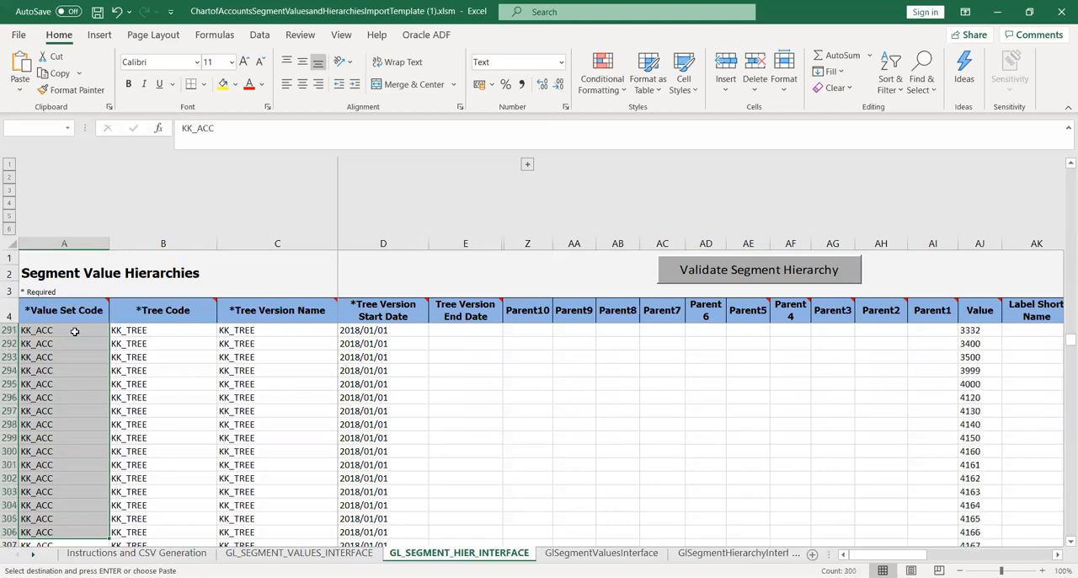
key("shift+Down")
key("shift+Down")
key("shift+Down")
key("shift+Down")
key("shift+Down")
key("shift+Down")
key("shift+Down")
key("shift+Down")
key("shift+Down")
key("shift+Down")
key("shift+Down")
key("shift+Down")
key("shift+Down")
key("shift+Down")
key("shift+Down")
key("shift+Down")
key("shift+Down")
key("shift+Down")
key("shift+Down")
key("shift+Down")
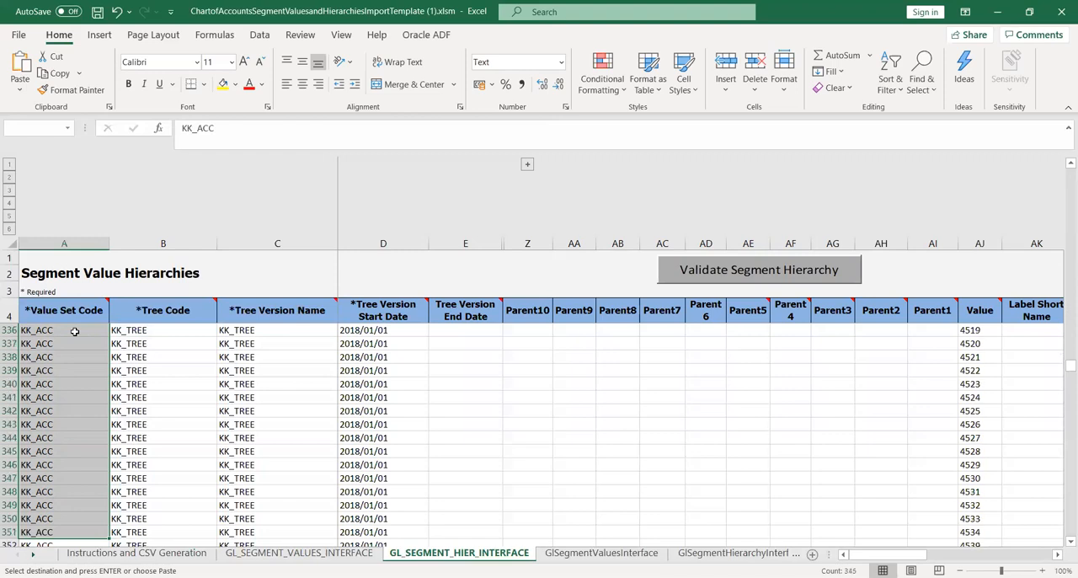
key("shift+Down")
key("shift+Down")
key("shift+Down")
key("shift+Down")
key("shift+Down")
key("shift+Down")
key("shift+Down")
key("shift+Down")
key("shift+Down")
key("shift+Down")
key("shift+Down")
key("shift+Down")
key("shift+Down")
key("shift+Down")
key("shift+Down")
key("shift+Down")
key("shift+Down")
key("shift+Down")
key("shift+Down")
key("shift+Down")
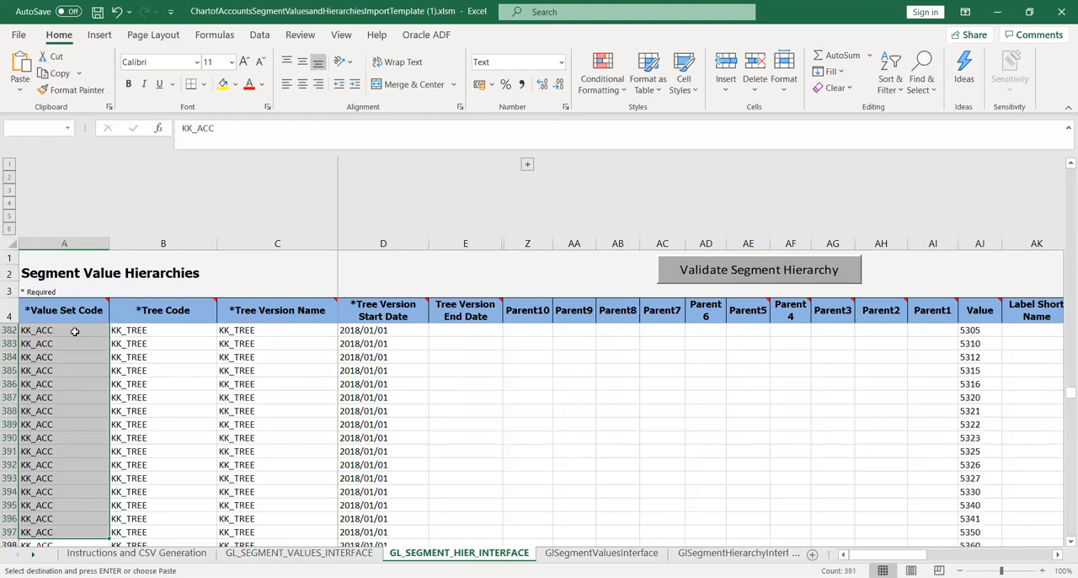
key("shift+Down")
key("shift+Down")
key("shift+Down")
key("shift+Down")
key("shift+Down")
key("shift+Down")
key("shift+Down")
key("shift+Down")
key("shift+Down")
key("shift+Down")
key("shift+Down")
key("shift+Down")
key("shift+Down")
key("shift+Down")
key("shift+Down")
key("shift+Down")
key("shift+Down")
key("shift+Down")
key("shift+Down")
key("shift+Down")
key("shift+Down")
key("shift+Down")
key("shift+Down")
key("shift+Down")
key("shift+Down")
key("shift+Down")
key("shift+Down")
key("shift+Down")
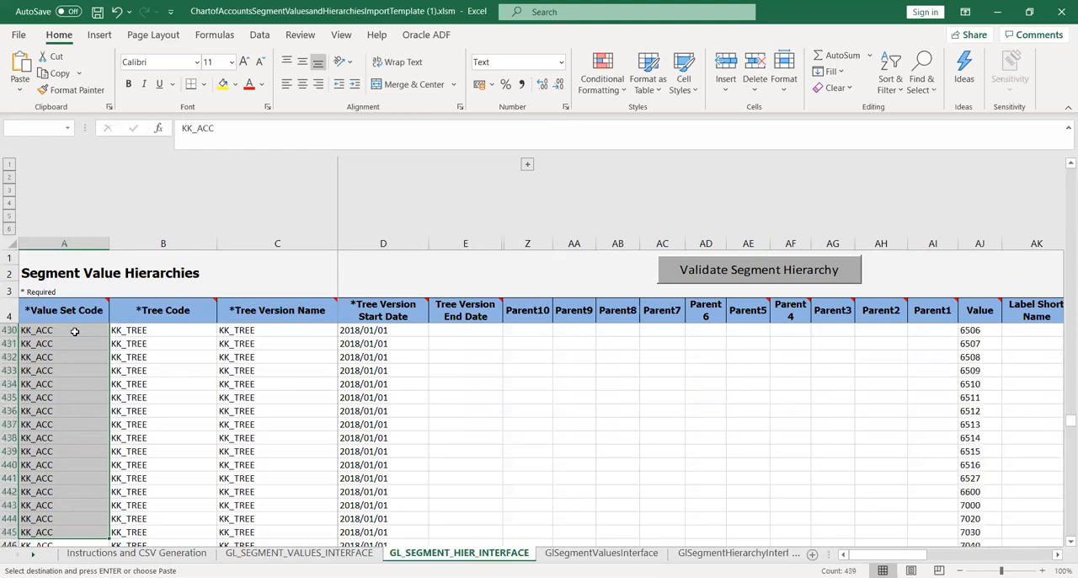
key("shift+Down")
key("shift+Down")
key("shift+Down")
key("shift+Down")
key("shift+Down")
key("shift+Down")
key("shift+Down")
key("shift+Down")
key("shift+Down")
key("shift+Down")
key("shift+Down")
key("shift+Down")
key("shift+Down")
key("shift+Down")
key("shift+Down")
key("shift+Down")
key("shift+Down")
key("shift+Down")
key("shift+Down")
key("shift+Down")
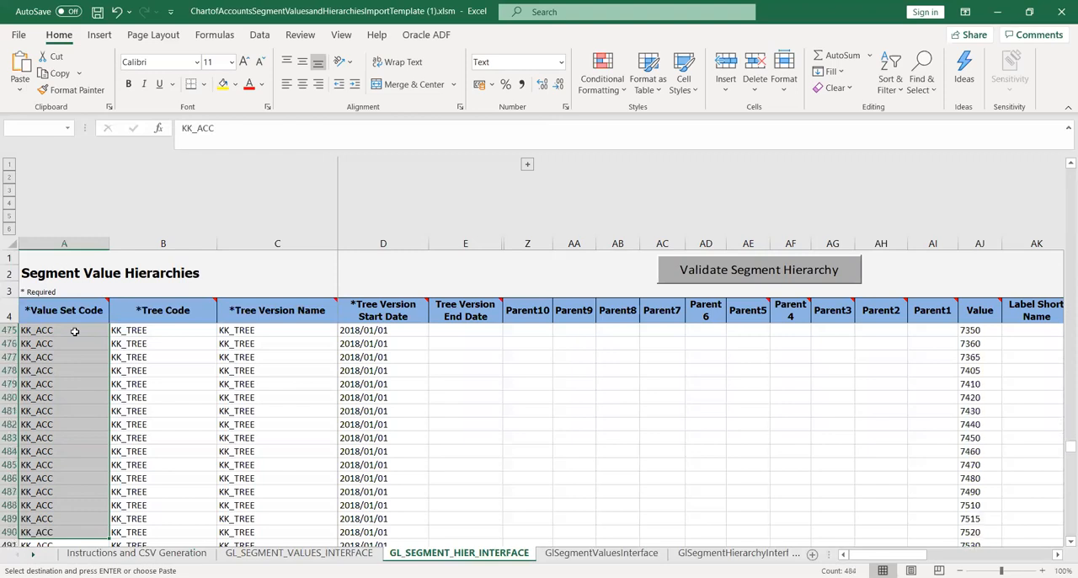
key("shift+Down")
key("shift+Down")
key("shift+Down")
key("shift+Down")
key("shift+Down")
key("shift+Down")
key("shift+Down")
key("shift+Down")
key("shift+Down")
key("shift+Down")
key("shift+Down")
key("shift+Down")
key("shift+Down")
key("shift+Down")
key("shift+Down")
key("shift+Down")
key("shift+Down")
key("shift+Down")
key("shift+Down")
key("shift+Down")
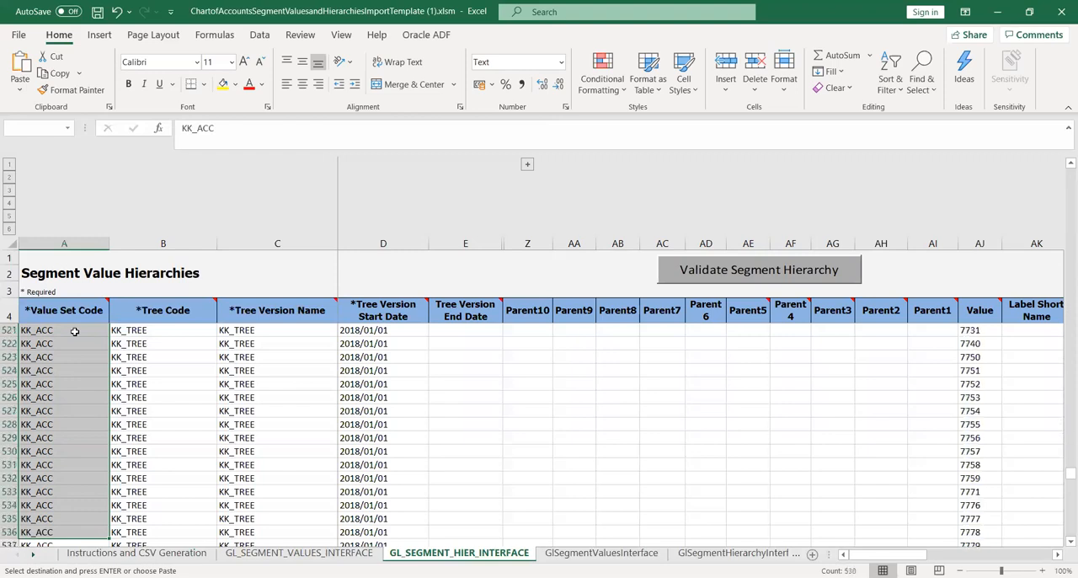
key("shift+Down")
key("shift+Down")
key("shift+Down")
key("shift+Down")
key("shift+Down")
key("shift+Down")
key("shift+Down")
key("shift+Down")
key("shift+Down")
key("shift+Down")
key("shift+Down")
key("shift+Down")
key("shift+Down")
key("shift+Down")
key("shift+Down")
key("shift+Down")
key("shift+Down")
key("shift+Down")
key("shift+Down")
key("shift+Down")
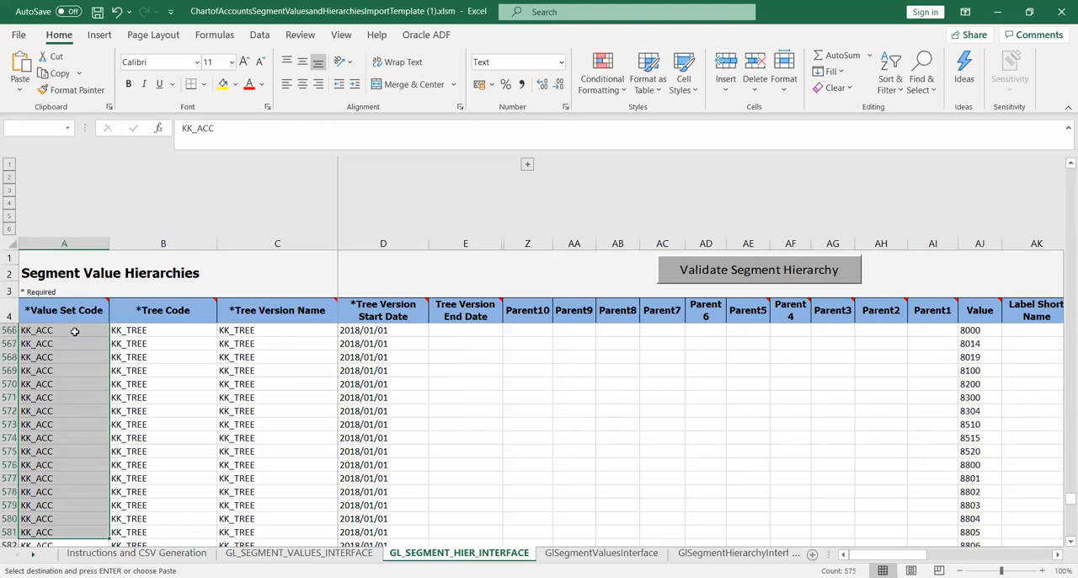
key("shift+Down")
key("shift+Down")
key("shift+Down")
key("shift+Down")
key("shift+Down")
key("shift+Down")
key("shift+Down")
key("shift+Down")
key("shift+Down")
key("shift+Down")
key("shift+Down")
key("shift+Down")
key("shift+Down")
key("shift+Down")
key("shift+Down")
key("shift+Down")
key("shift+Down")
key("shift+Down")
key("shift+Down")
key("shift+Down")
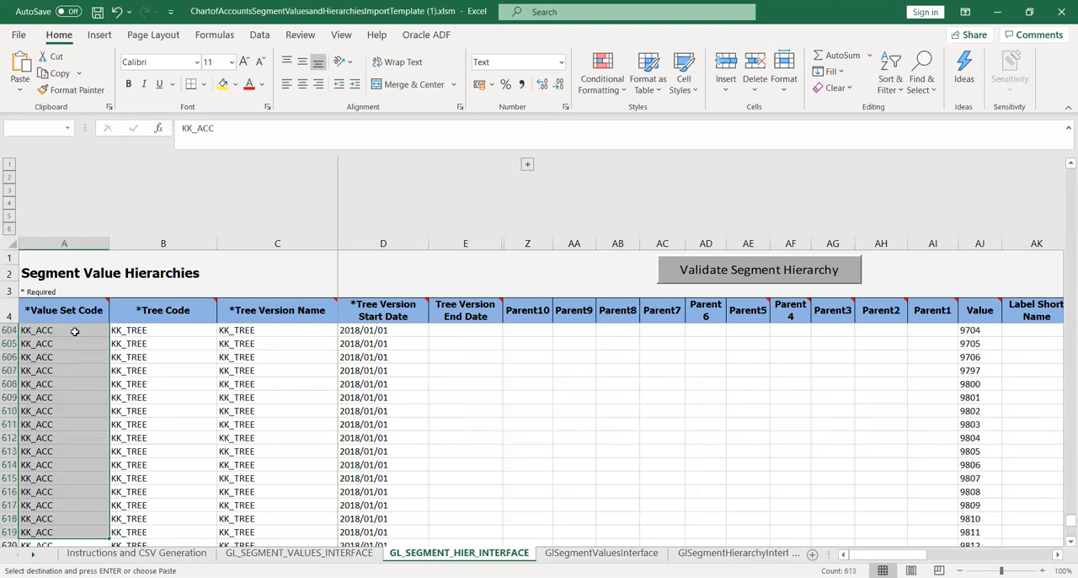
key("shift+Up")
key("shift+Up")
key("shift+Up")
key("shift+Up")
key("shift+Up")
key("shift+Up")
key("shift+Up")
key("shift+Up")
key("shift+Up")
key("shift+Up")
key("shift+Up")
key("shift+Up")
key("shift+Up")
key("shift+Up")
key("shift+Up")
key("shift+Up")
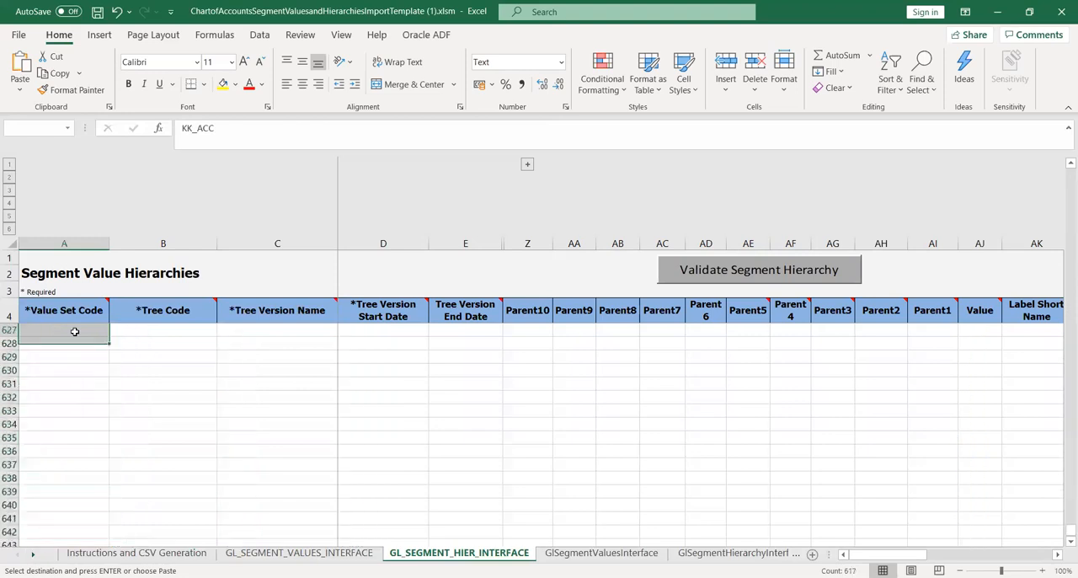
key("shift+Down")
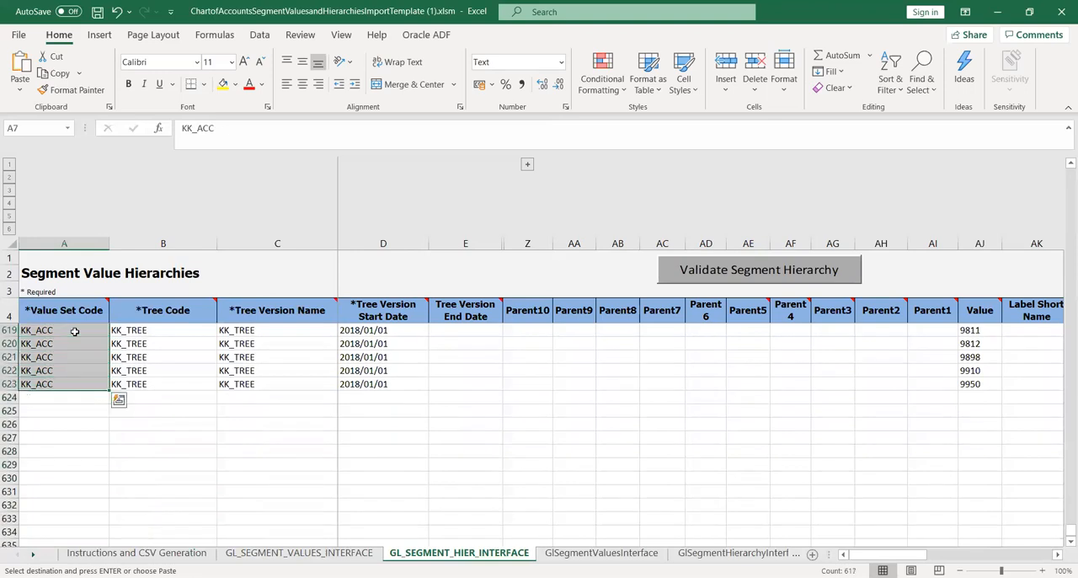
key("ctrl+v")
left_click(94, 467)
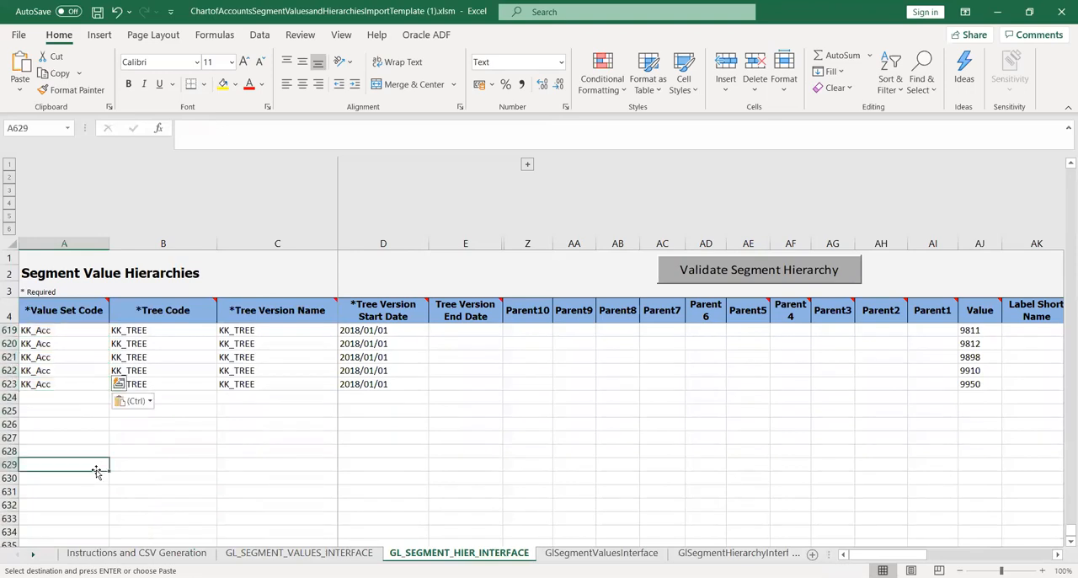
key("ctrl+s")
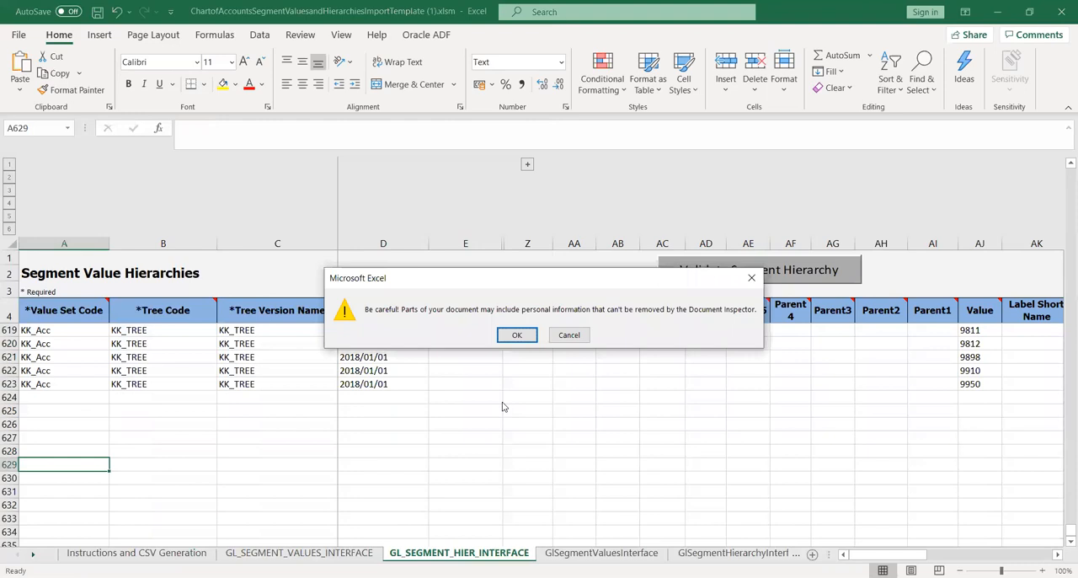
key("Return")
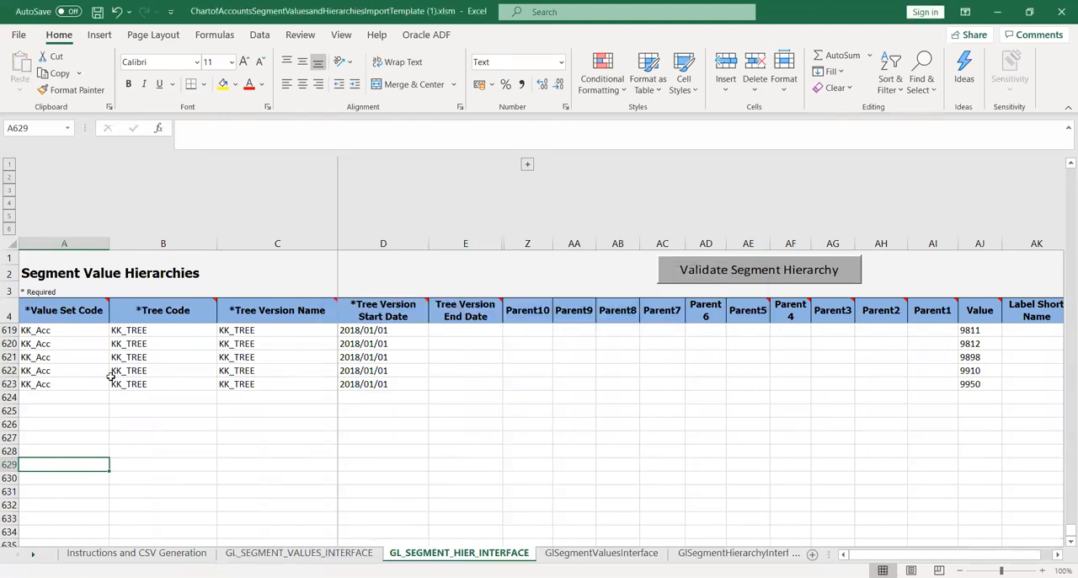
Copy the KK_Acc code from A623 of the hierarchy sheet into A5 of the GL_SEGMENT_VALUES_INTERFACE sheet.
left_click(62, 384)
key("ctrl+c")
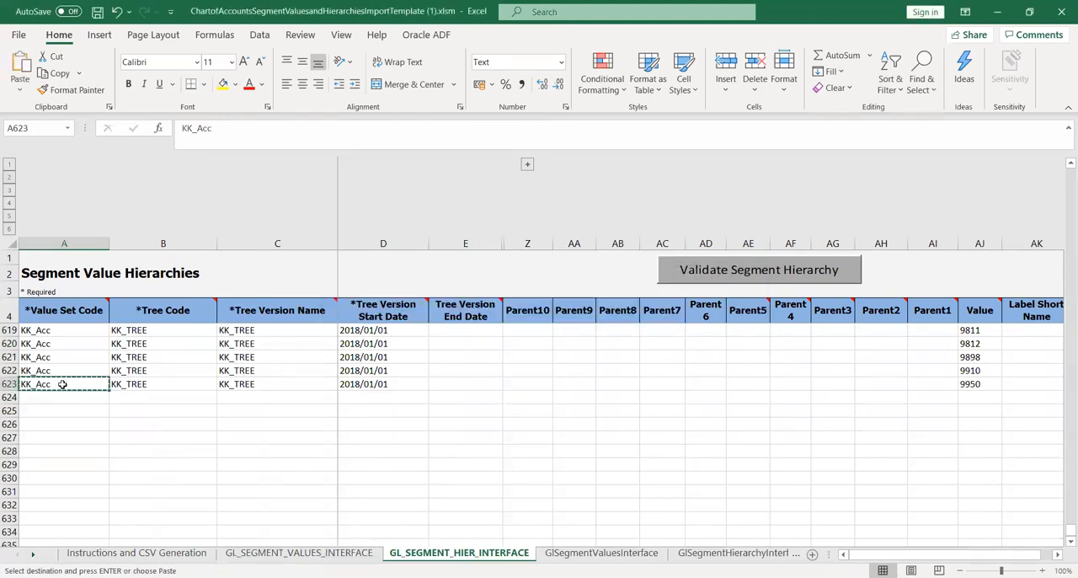
left_click(299, 553)
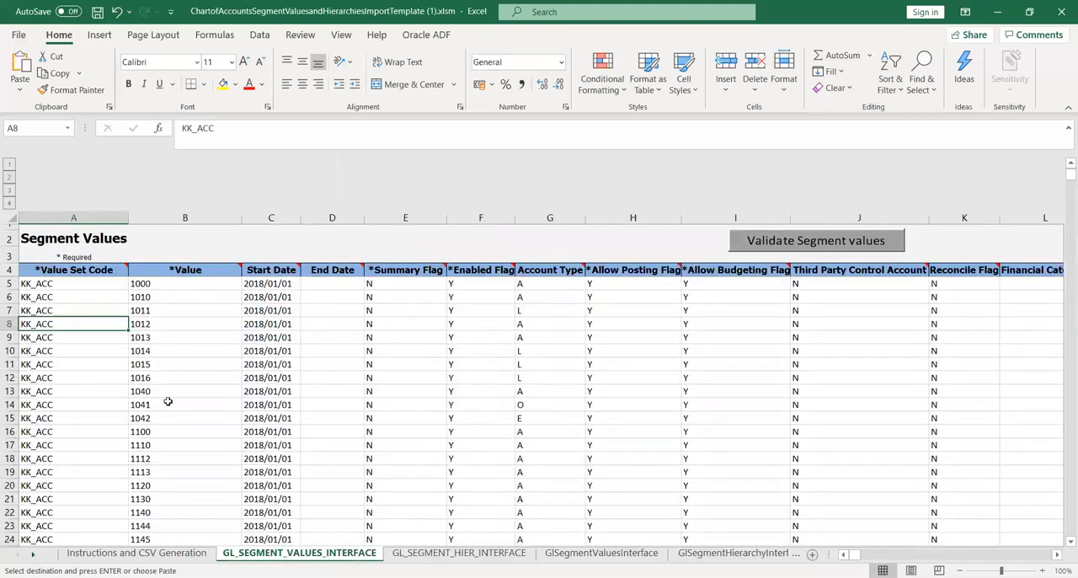
left_click(77, 283)
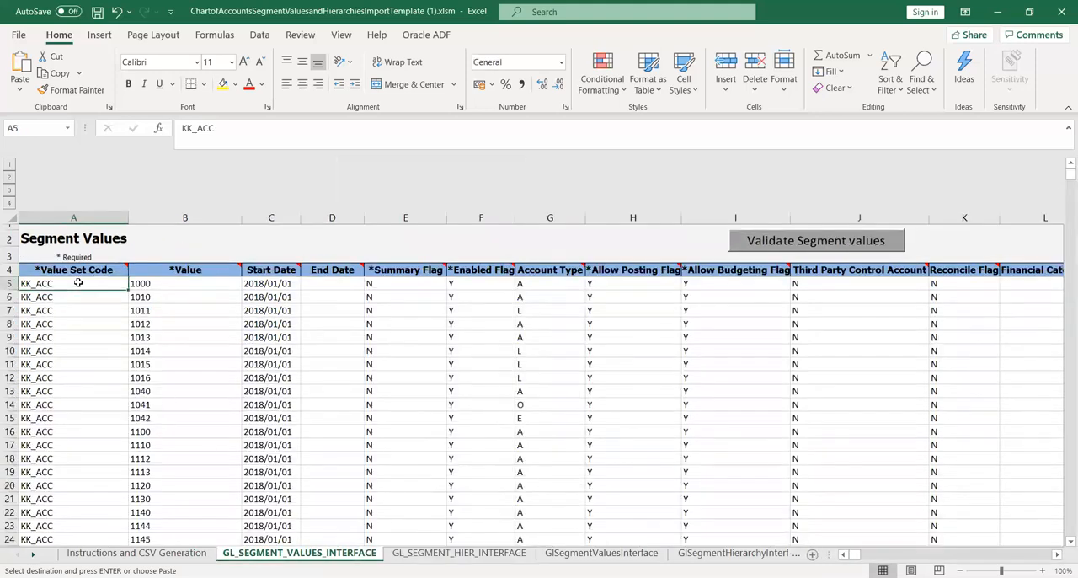
key("ctrl+v")
Copy KK_Acc from A5 into Value Set Code cells A6 through A625 of the GL_SEGMENT_VALUES_INTERFACE sheet.
key("ctrl+c")
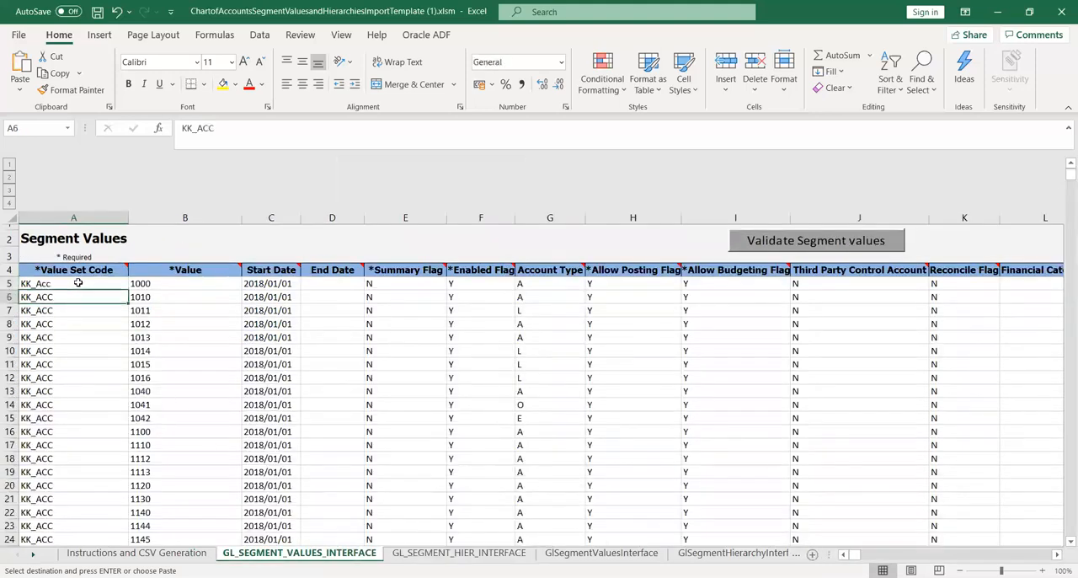
key("Down")
key("shift+Down")
key("shift+Down")
key("shift+Down")
key("shift+Down")
key("shift+Down")
key("shift+Down")
key("shift+Down")
key("shift+Down")
key("shift+Down")
key("shift+Down")
key("shift+Down")
key("shift+Down")
key("shift+Down")
key("shift+Down")
key("shift+Down")
key("shift+Down")
key("shift+Down")
key("shift+Down")
key("shift+Down")
key("shift+Down")
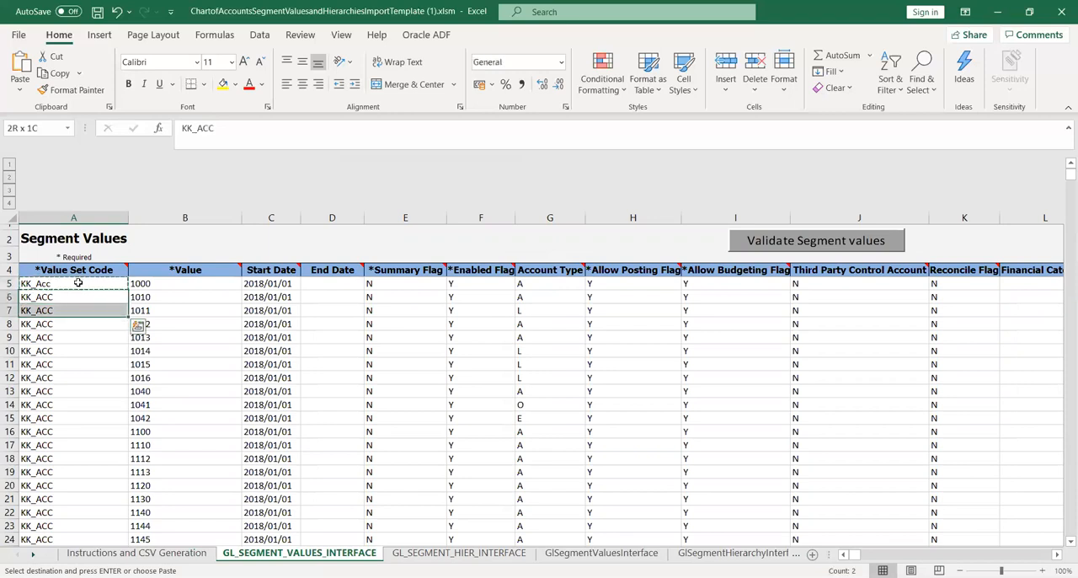
key("shift+Down")
key("shift+Down")
key("shift+Down")
key("shift+Down")
key("shift+Down")
key("shift+Down")
key("shift+Down")
key("shift+Down")
key("shift+Down")
key("shift+Down")
key("shift+Down")
key("shift+Down")
key("shift+Down")
key("shift+Down")
key("shift+Down")
key("shift+Down")
key("shift+Down")
key("shift+Down")
key("shift+Down")
key("shift+Down")
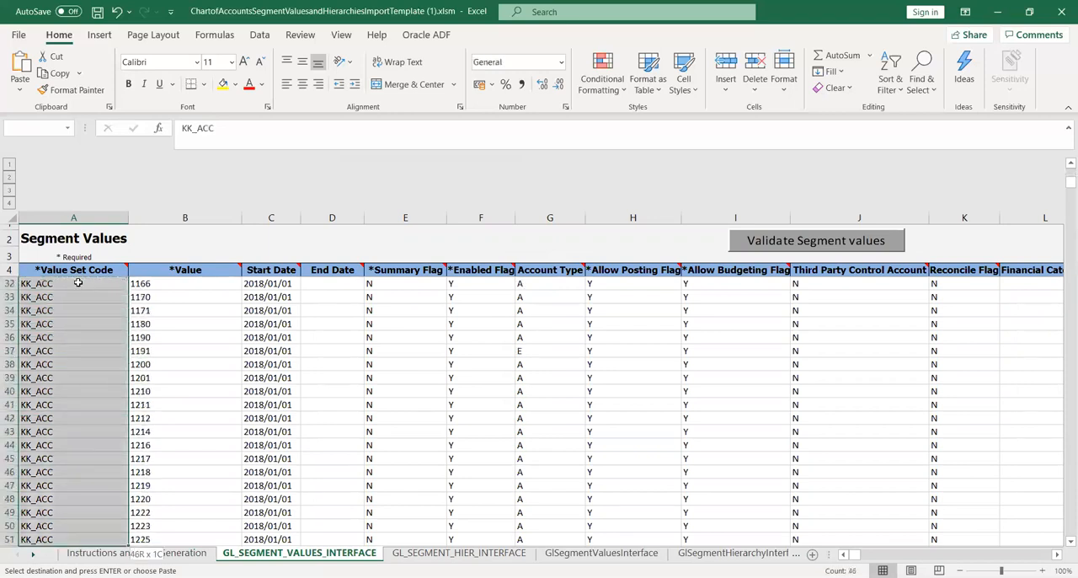
key("shift+Down")
key("shift+Down")
key("shift+Down")
key("shift+Down")
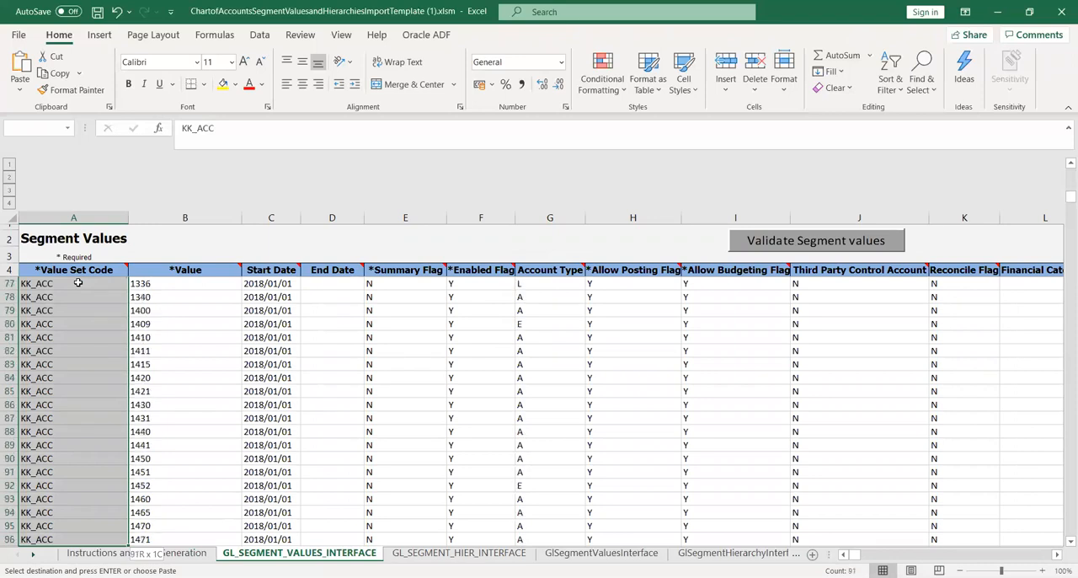
key("shift+Down")
key("shift+Down")
key("shift+Down")
key("shift+Down")
key("shift+Down")
key("shift+Down")
key("shift+Down")
key("shift+Down")
key("shift+Down")
key("shift+Down")
key("shift+Down")
key("shift+Down")
key("shift+Down")
key("shift+Down")
key("shift+Down")
key("shift+Down")
key("shift+Down")
key("shift+Down")
key("shift+Down")
key("shift+Down")
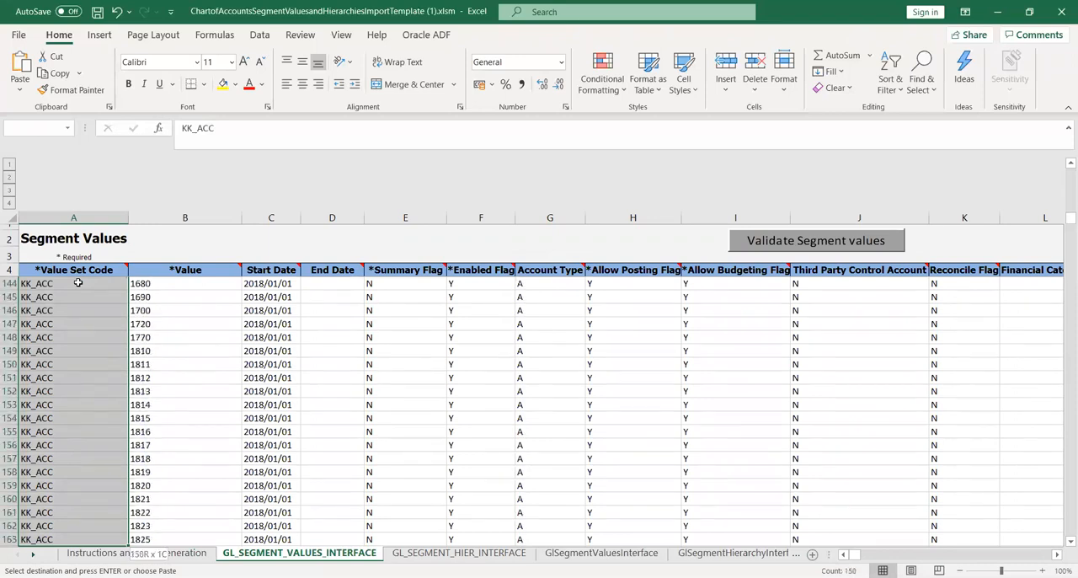
key("shift+Down")
key("shift+Down")
key("shift+Down")
key("shift+Down")
key("shift+Down")
key("shift+Down")
key("shift+Down")
key("shift+Down")
key("shift+Down")
key("shift+Down")
key("shift+Down")
key("shift+Down")
key("shift+Down")
key("shift+Down")
key("shift+Down")
key("shift+Down")
key("shift+Down")
key("shift+Down")
key("shift+Down")
key("shift+Down")
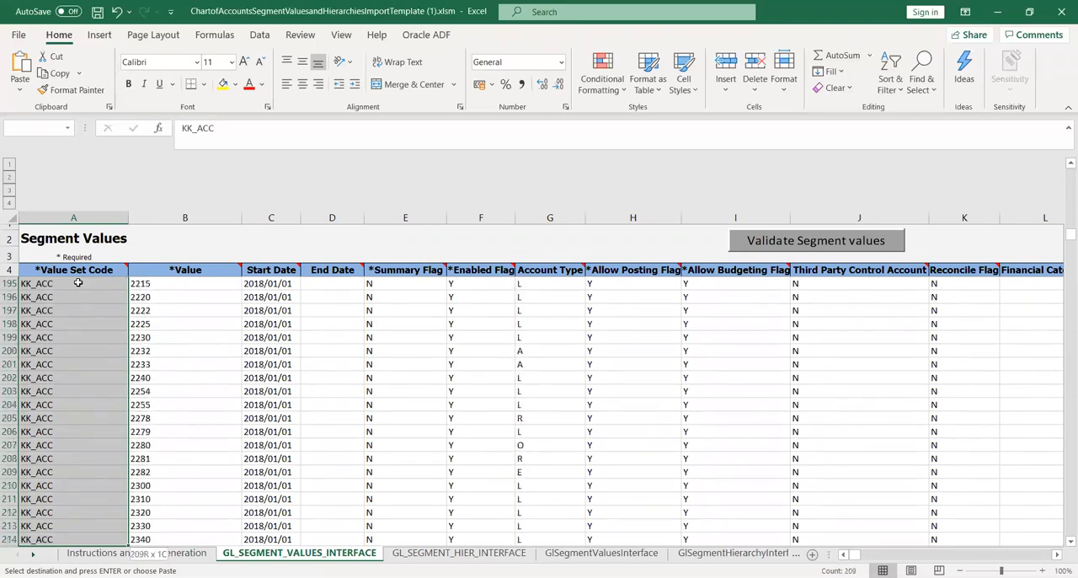
key("shift+Down")
key("shift+Down")
key("shift+Down")
key("shift+Down")
key("shift+Down")
key("shift+Down")
key("shift+Down")
key("shift+Down")
key("shift+Down")
key("shift+Down")
key("shift+Down")
key("shift+Down")
key("shift+Down")
key("shift+Down")
key("shift+Down")
key("shift+Down")
key("shift+Down")
key("shift+Down")
key("shift+Down")
key("shift+Down")
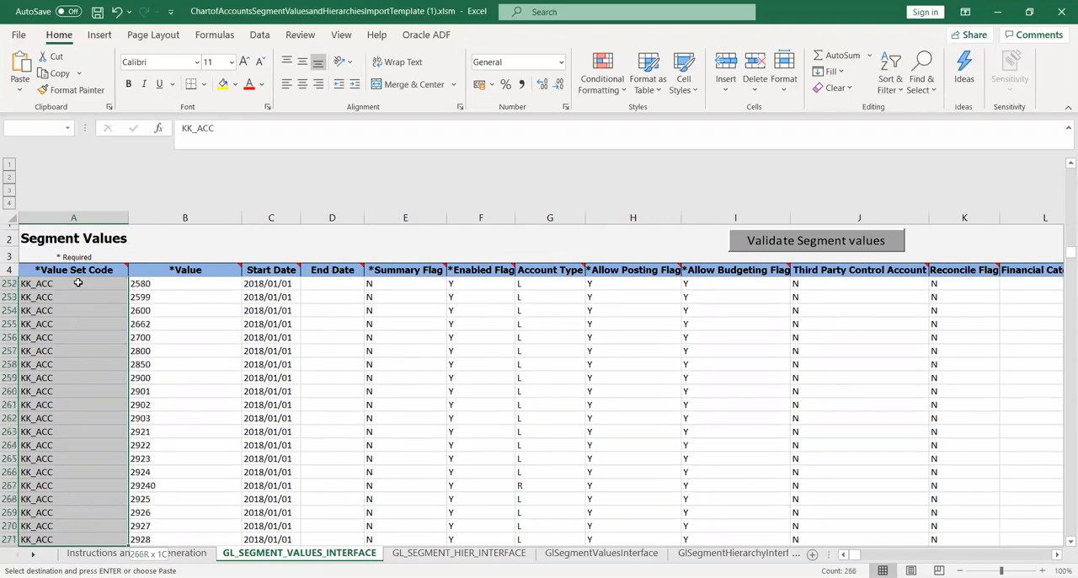
key("shift+Down")
key("shift+Down")
key("shift+Down")
key("shift+Down")
key("shift+Down")
key("shift+Down")
key("shift+Down")
key("shift+Down")
key("shift+Down")
key("shift+Down")
key("shift+Down")
key("shift+Down")
key("shift+Down")
key("shift+Down")
key("shift+Down")
key("shift+Down")
key("shift+Down")
key("shift+Down")
key("shift+Down")
key("shift+Down")
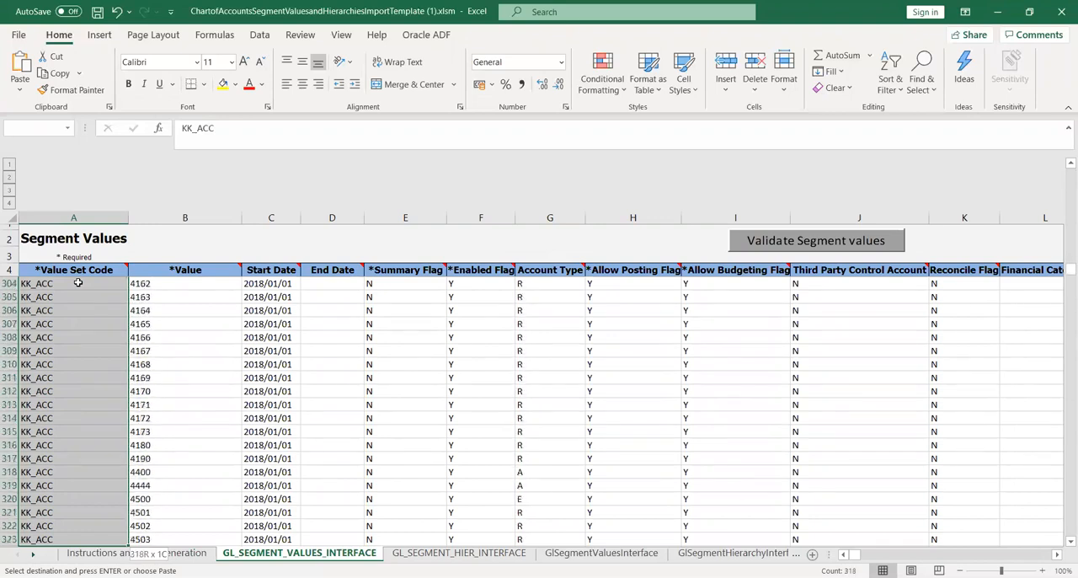
key("shift+Down")
key("shift+Down")
key("shift+Down")
key("shift+Down")
key("shift+Down")
key("shift+Down")
key("shift+Down")
key("shift+Down")
key("shift+Down")
key("shift+Down")
key("shift+Down")
key("shift+Down")
key("shift+Down")
key("shift+Down")
key("shift+Down")
key("shift+Down")
key("shift+Down")
key("shift+Down")
key("shift+Down")
key("shift+Down")
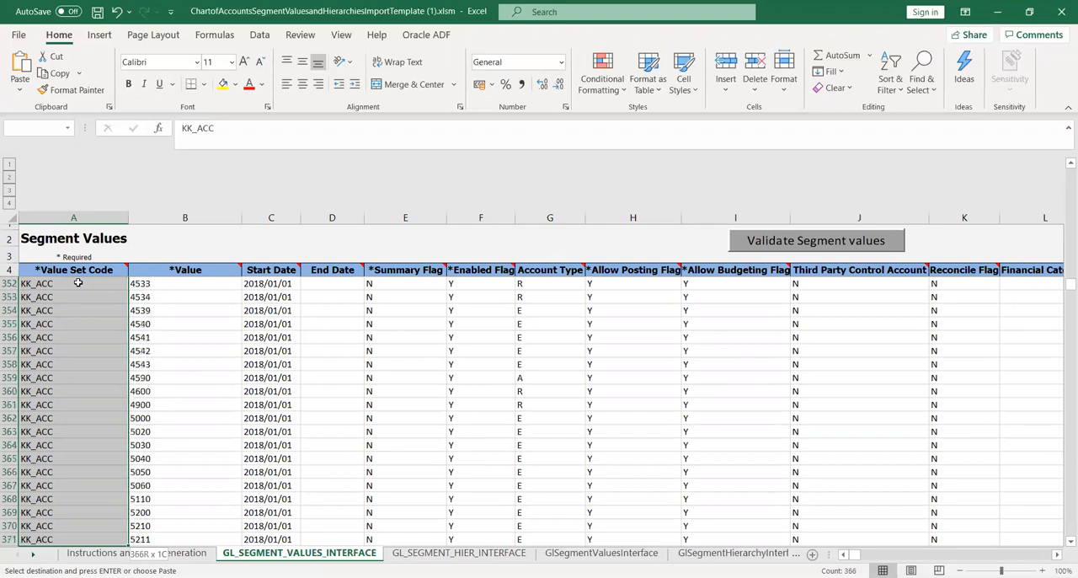
key("shift+Down")
key("shift+Down")
key("shift+Down")
key("shift+Down")
key("shift+Down")
key("shift+Down")
key("shift+Down")
key("shift+Down")
key("shift+Down")
key("shift+Down")
key("shift+Down")
key("shift+Down")
key("shift+Down")
key("shift+Down")
key("shift+Down")
key("shift+Down")
key("shift+Down")
key("shift+Down")
key("shift+Down")
key("shift+Down")
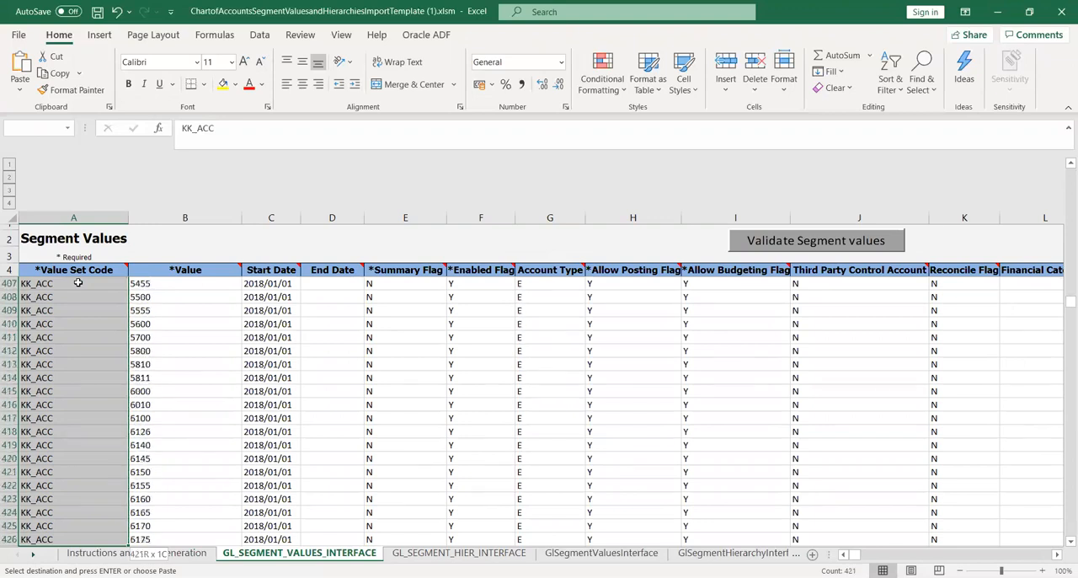
key("shift+Down")
key("shift+Down")
key("shift+Down")
key("shift+Down")
key("shift+Down")
key("shift+Down")
key("shift+Down")
key("shift+Down")
key("shift+Down")
key("shift+Down")
key("shift+Down")
key("shift+Down")
key("shift+Down")
key("shift+Down")
key("shift+Down")
key("shift+Down")
key("shift+Down")
key("shift+Down")
key("shift+Down")
key("shift+Down")
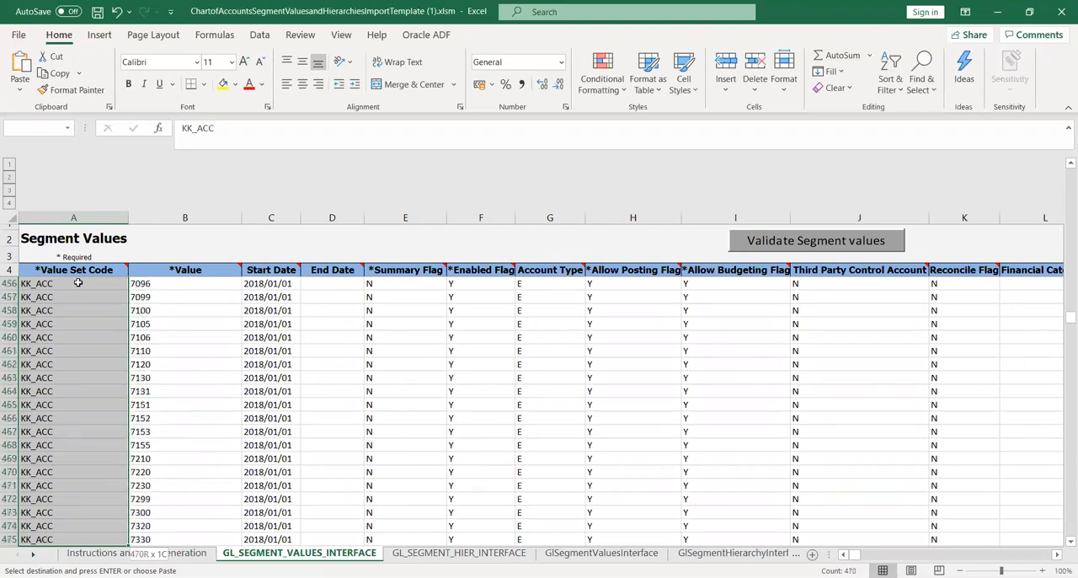
key("shift+Down")
key("shift+Down")
key("shift+Down")
key("shift+Down")
key("shift+Down")
key("shift+Down")
key("shift+Down")
key("shift+Down")
key("shift+Down")
key("shift+Down")
key("shift+Down")
key("shift+Down")
key("shift+Down")
key("shift+Down")
key("shift+Down")
key("shift+Down")
key("shift+Down")
key("shift+Down")
key("shift+Down")
key("shift+Down")
key("shift+Down")
key("shift+Down")
key("shift+Down")
key("shift+Down")
key("shift+Down")
key("shift+Down")
key("shift+Down")
key("shift+Down")
key("shift+Down")
key("shift+Down")
key("shift+Down")
key("shift+Down")
key("shift+Down")
key("shift+Down")
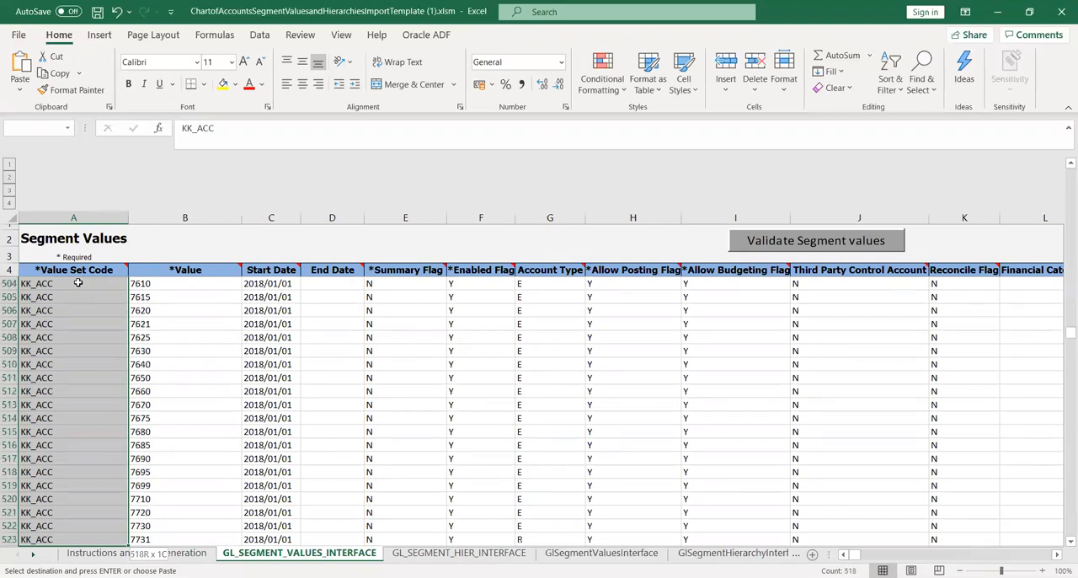
key("shift+Down")
key("shift+Down")
key("shift+Down")
key("shift+Down")
key("shift+Down")
key("shift+Down")
key("shift+Down")
key("shift+Down")
key("shift+Down")
key("shift+Down")
key("shift+Down")
key("shift+Down")
key("shift+Down")
key("shift+Down")
key("shift+Down")
key("shift+Down")
key("shift+Down")
key("shift+Down")
key("shift+Down")
key("shift+Down")
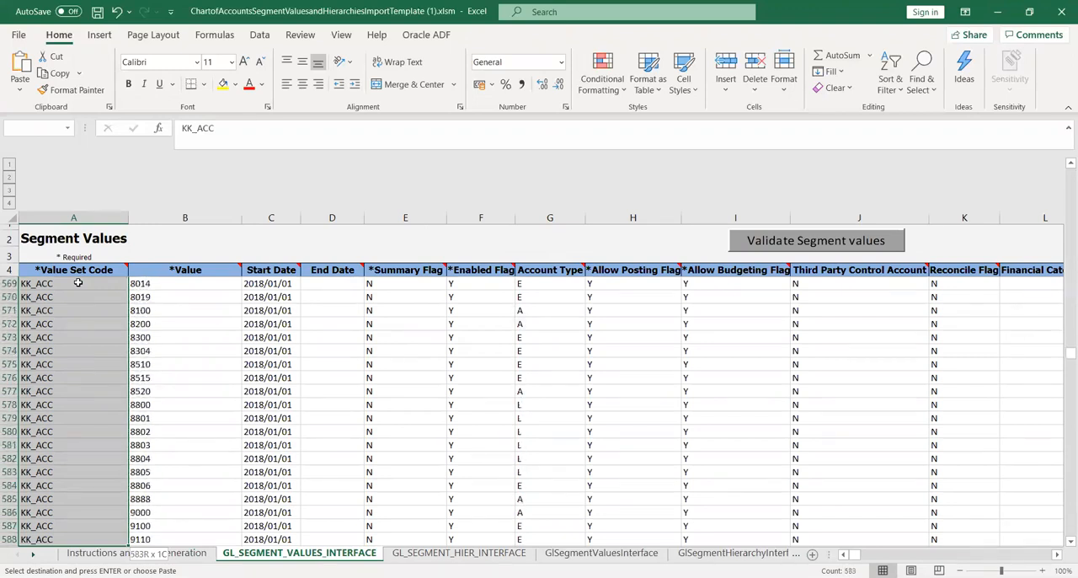
key("shift+Down")
key("shift+Down")
key("shift+Down")
key("shift+Down")
key("shift+Down")
key("shift+Down")
key("shift+Down")
key("shift+Down")
key("shift+Down")
key("shift+Down")
key("shift+Down")
key("shift+Down")
key("shift+Down")
key("shift+Down")
key("shift+Down")
key("shift+Down")
key("shift+Down")
key("shift+Down")
key("shift+Down")
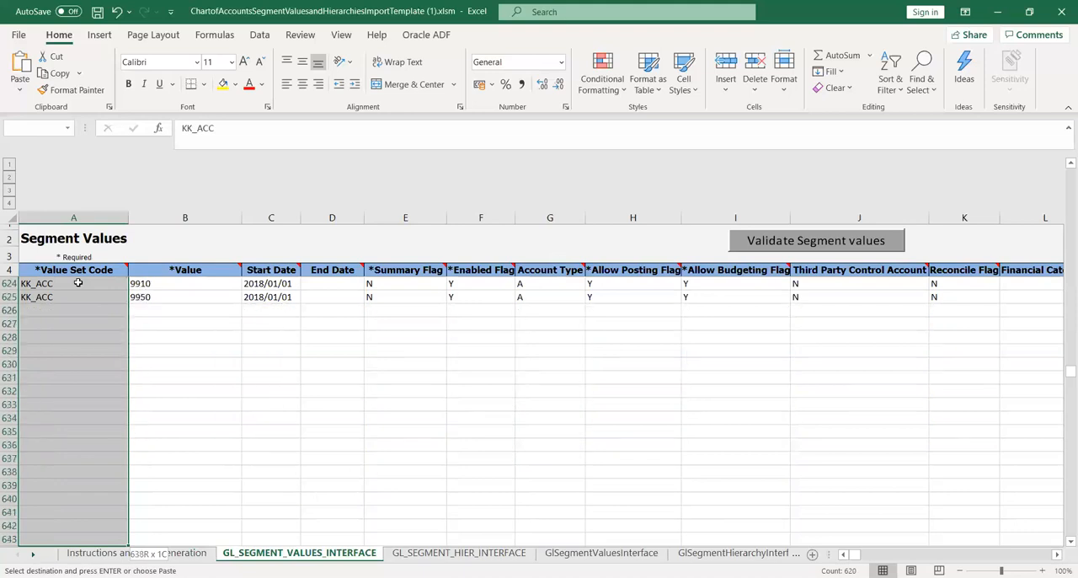
key("shift+Up")
key("shift+Up")
key("shift+Up")
key("shift+Up")
key("shift+Up")
key("shift+Up")
key("shift+Up")
key("shift+Up")
key("shift+Up")
key("shift+Up")
key("shift+Up")
key("shift+Up")
key("shift+Up")
key("shift+Up")
key("shift+Up")
key("shift+Up")
key("shift+Up")
key("shift+Up")
key("ctrl+v")
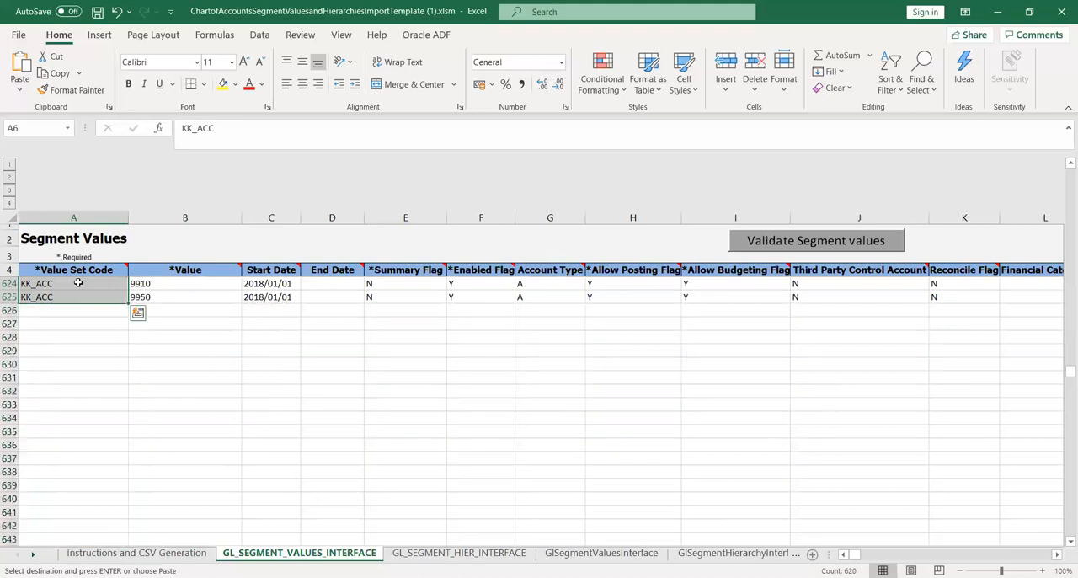
left_click(99, 380)
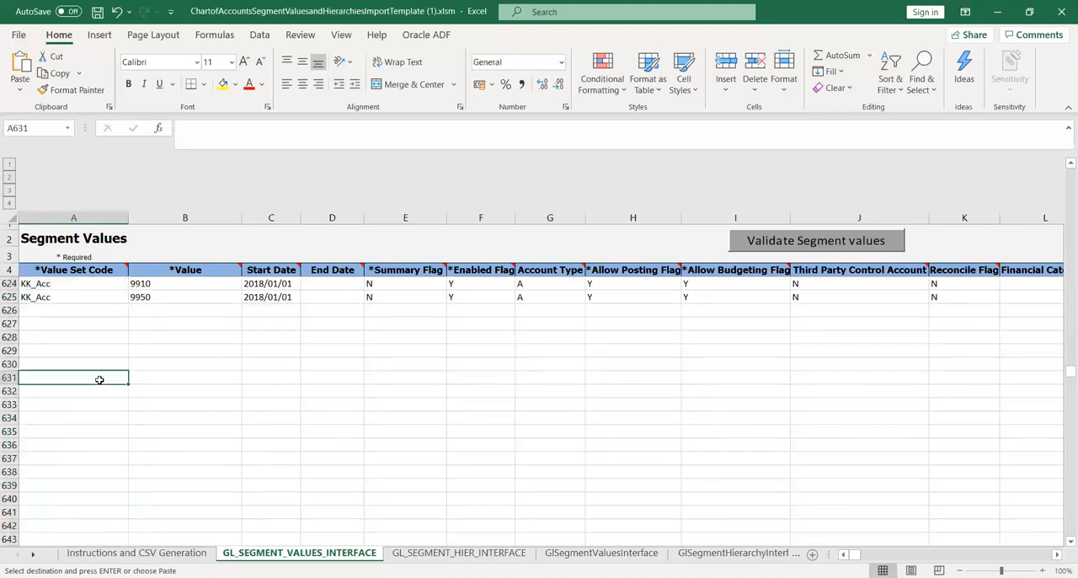
key("Escape")
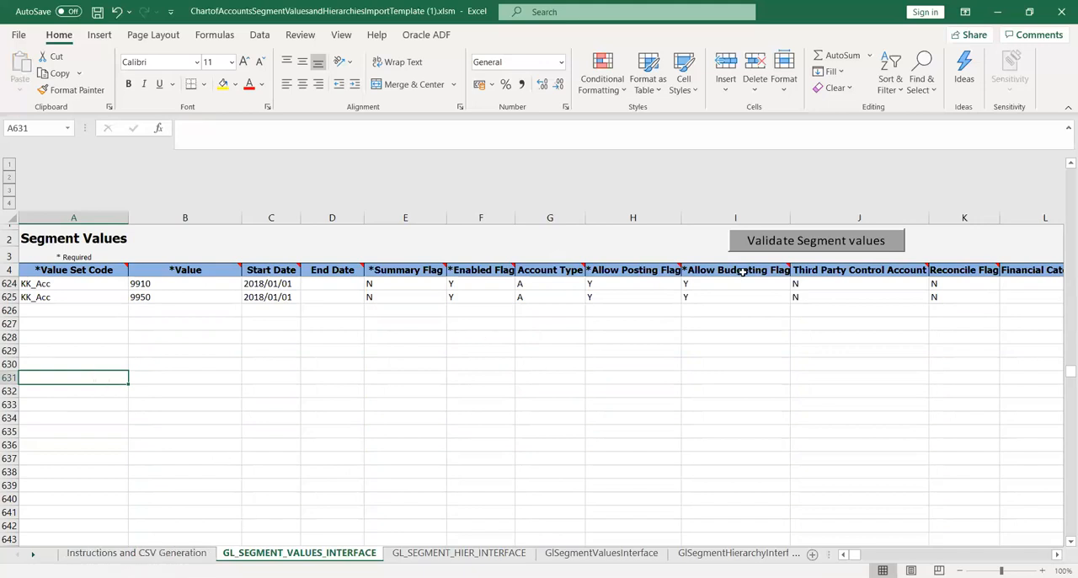
Validate the segment values and the segment hierarchy on their respective interface sheets.
left_click(779, 244)
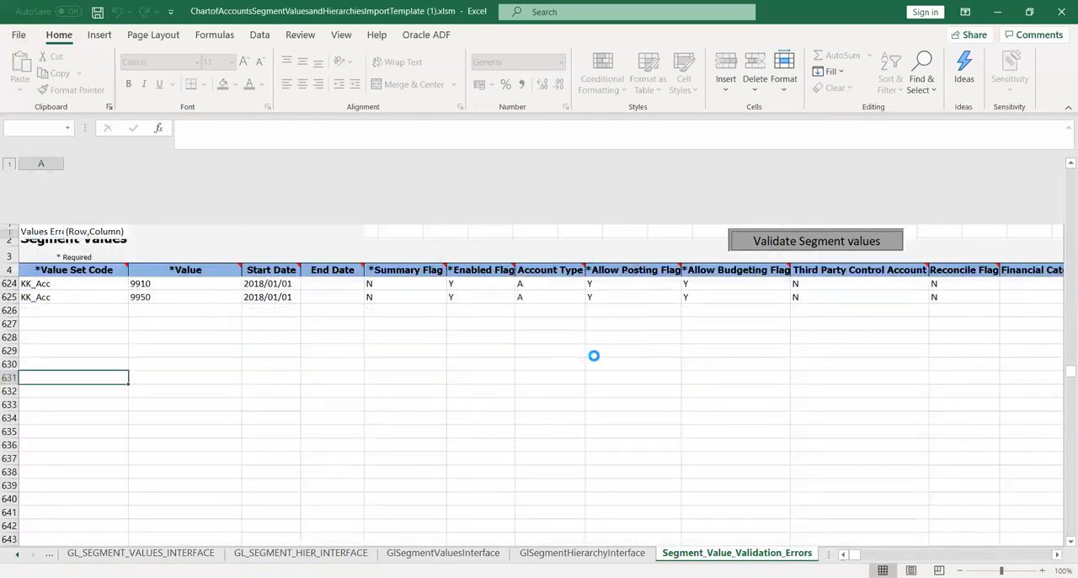
left_click(593, 347)
left_click(303, 552)
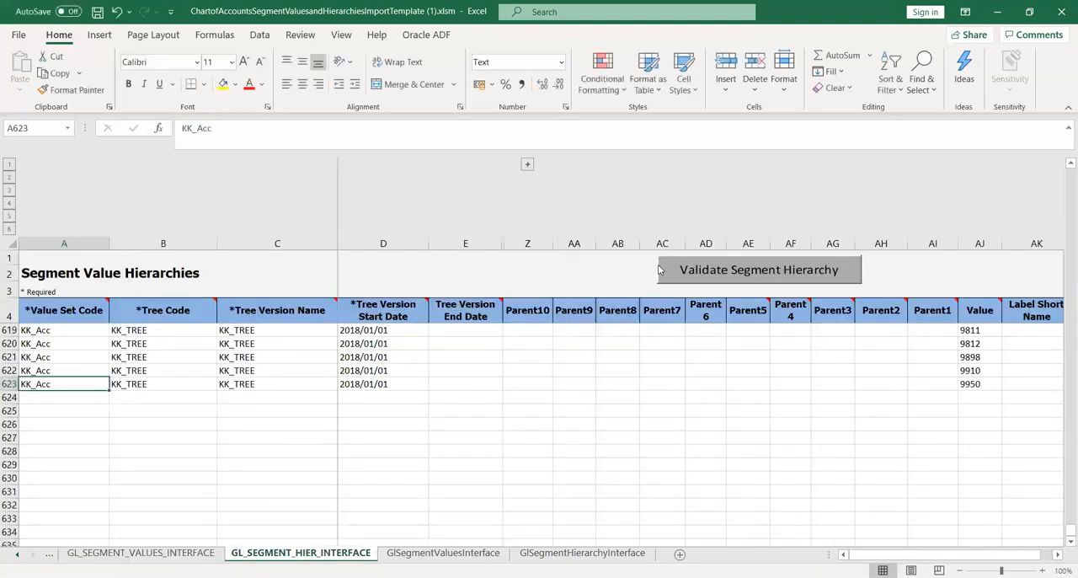
left_click(712, 270)
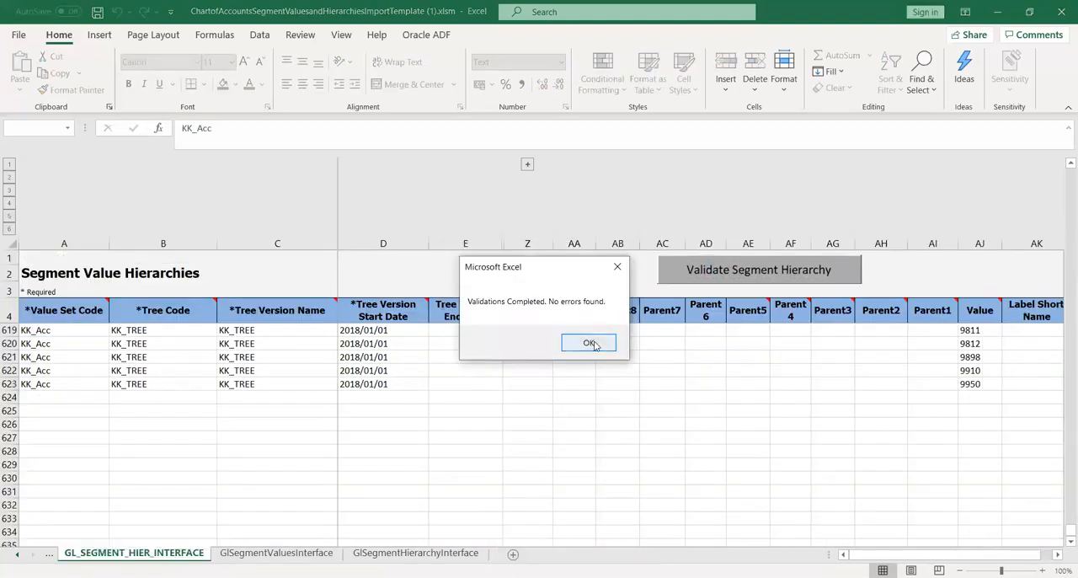
left_click(589, 342)
Start generating the CSV files from the Instructions and CSV Generation sheet.
left_click(49, 554)
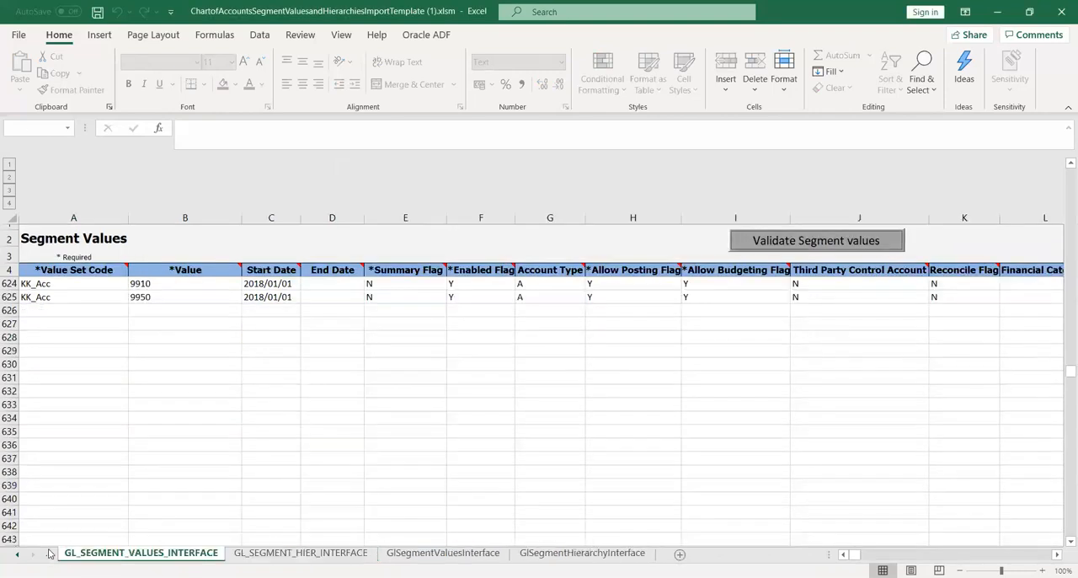
left_click(49, 553)
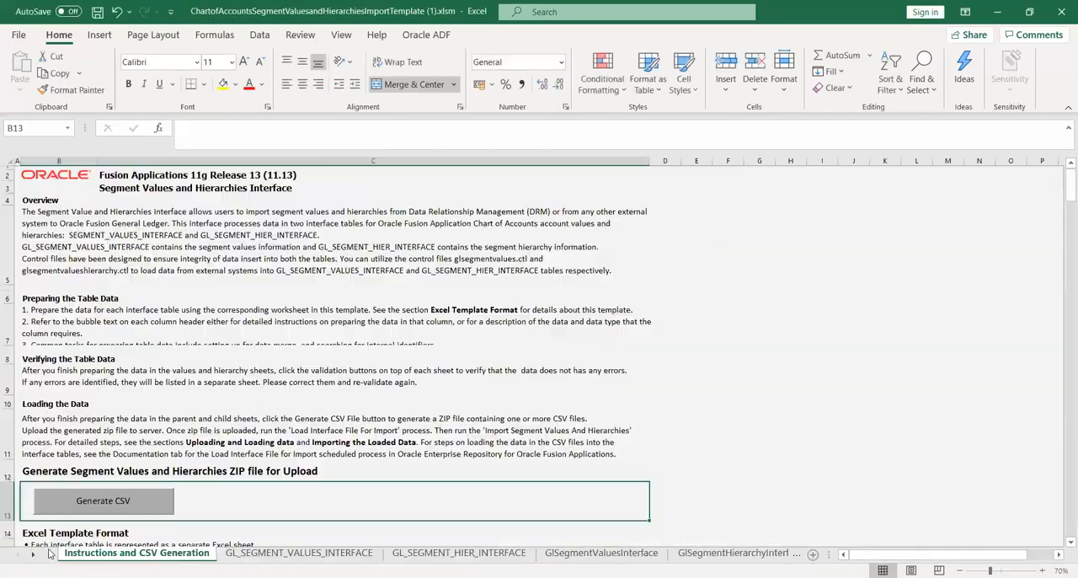
left_click(95, 504)
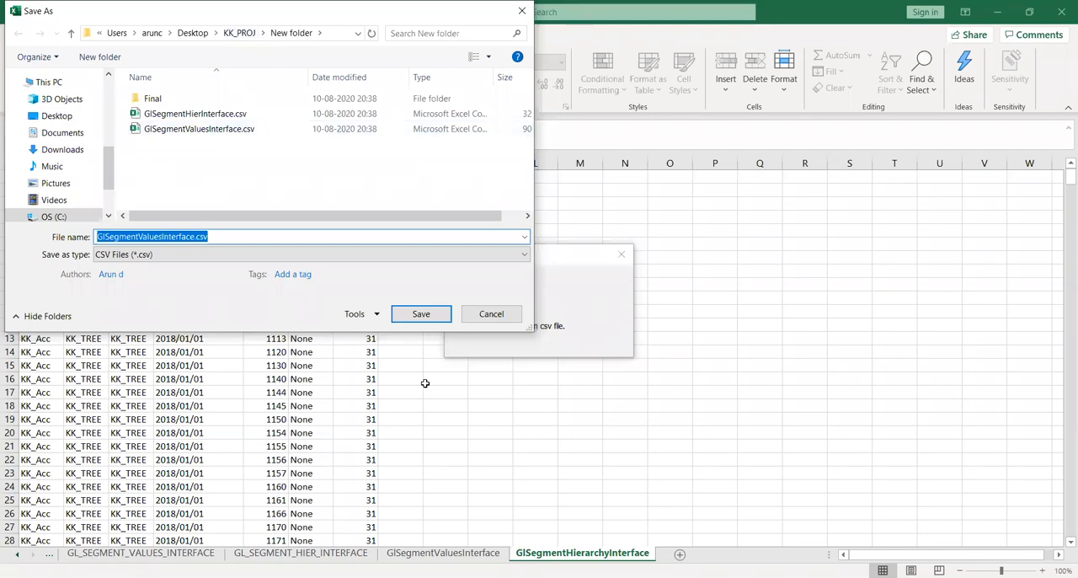
Save GlSegmentValuesInterface.csv and GlSegmentHierInterface.csv in a new default-named folder inside KK_PROJ.
left_click(239, 32)
right_click(174, 173)
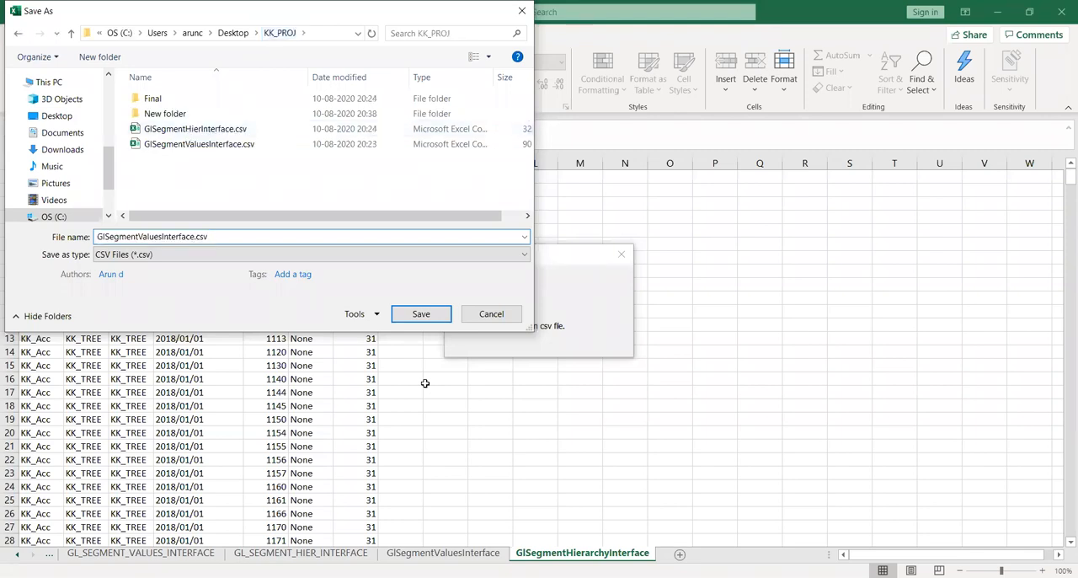
mouse_move(285, 325)
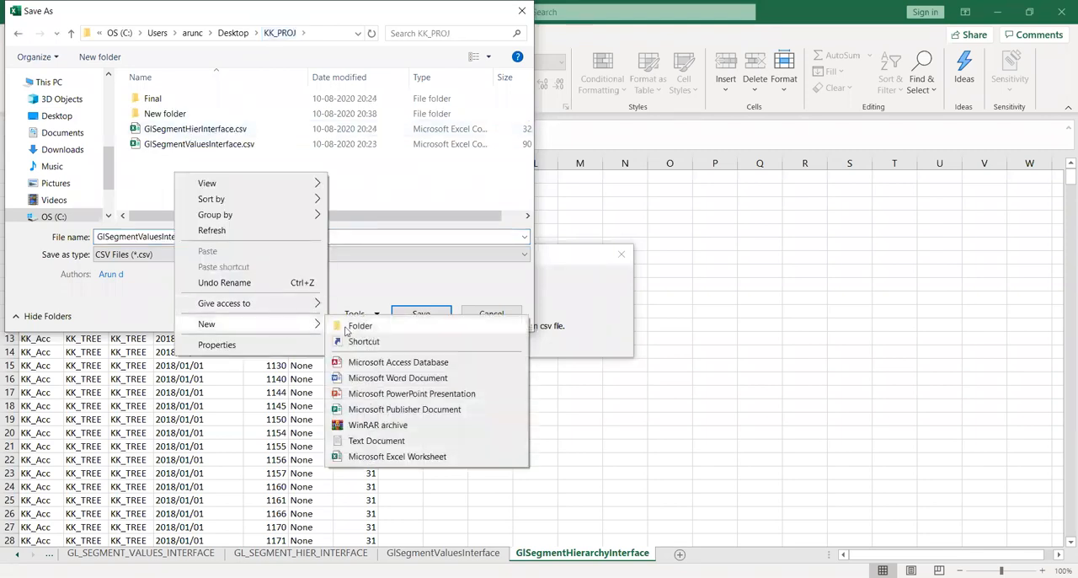
left_click(359, 326)
key("Return")
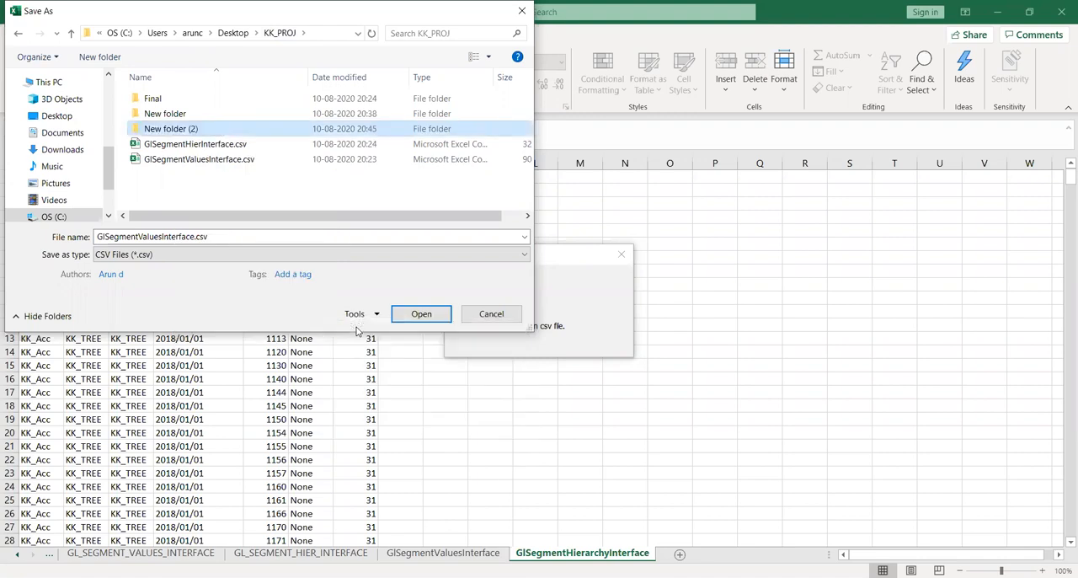
key("Return")
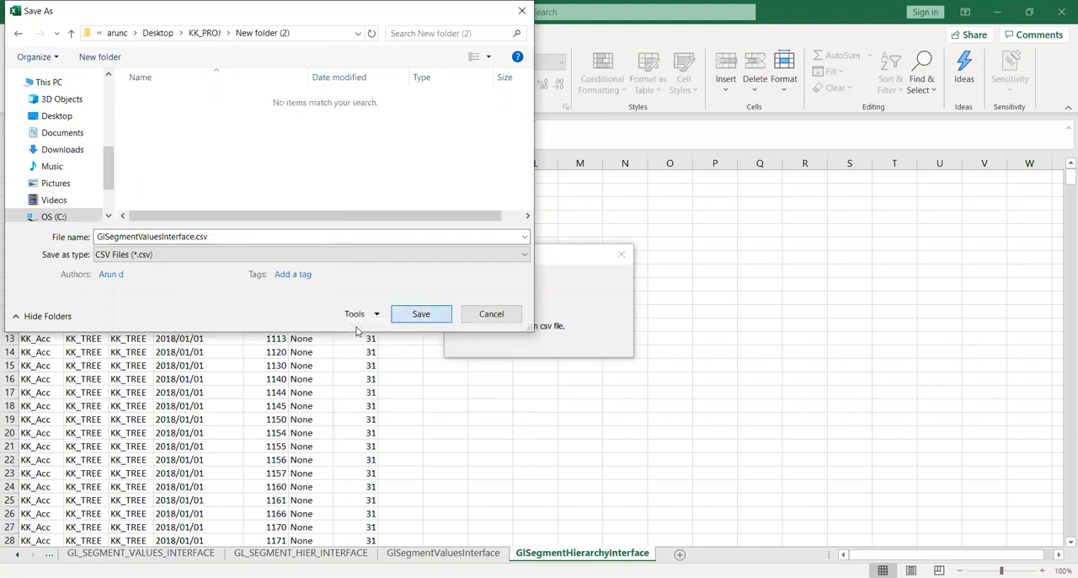
left_click(419, 311)
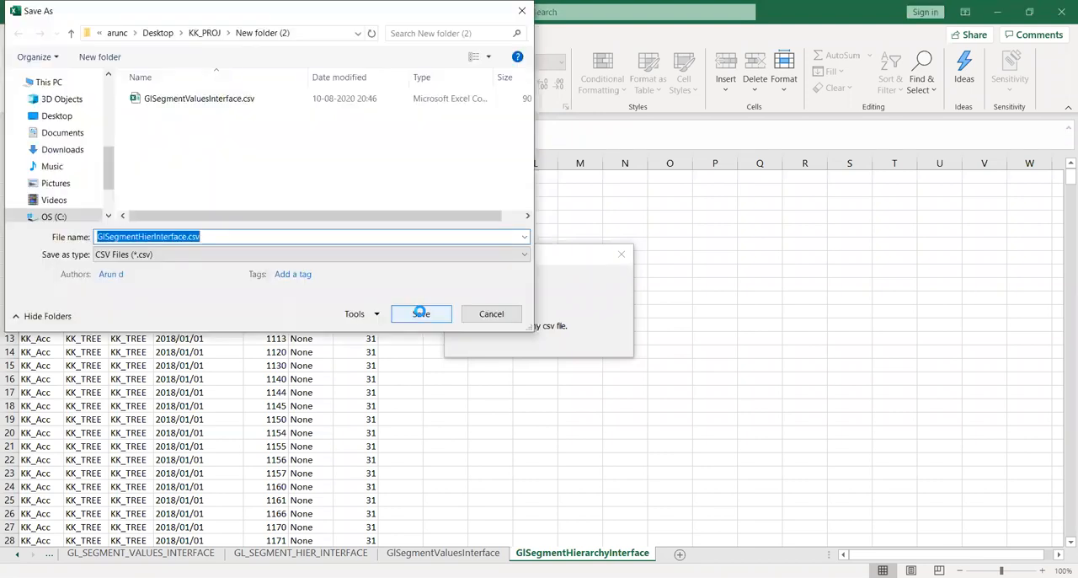
left_click(420, 313)
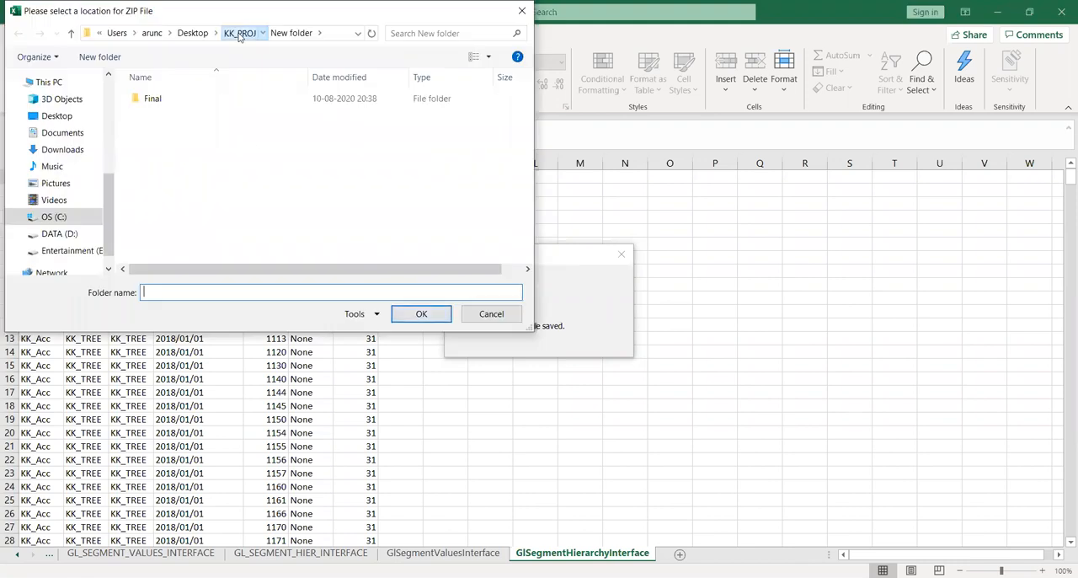
Create a folder named Final inside New folder (2) of KK_PROJ for the ZIP file.
left_click(238, 32)
double_click(168, 131)
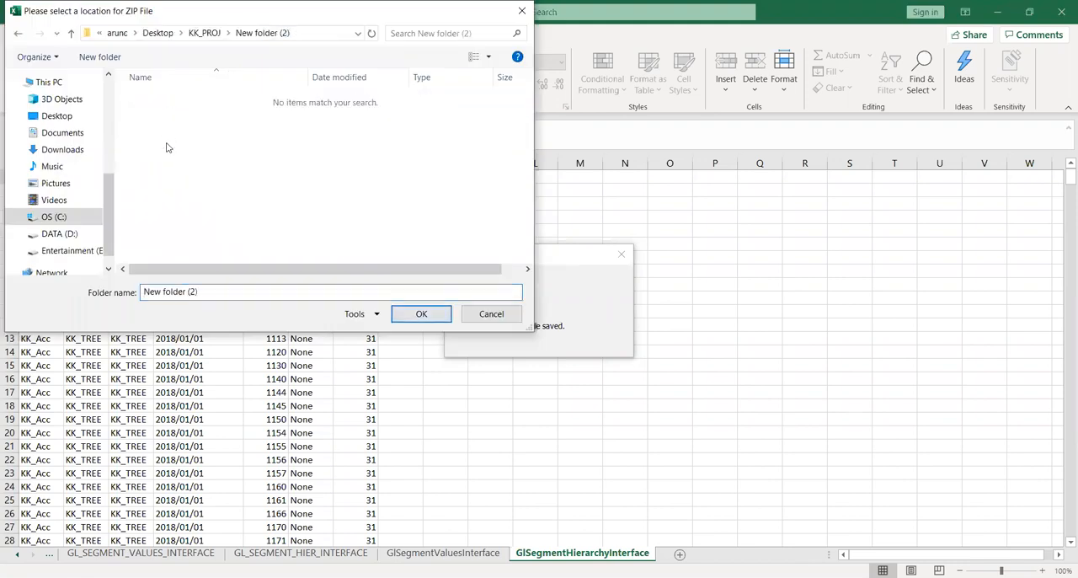
right_click(166, 148)
mouse_move(297, 295)
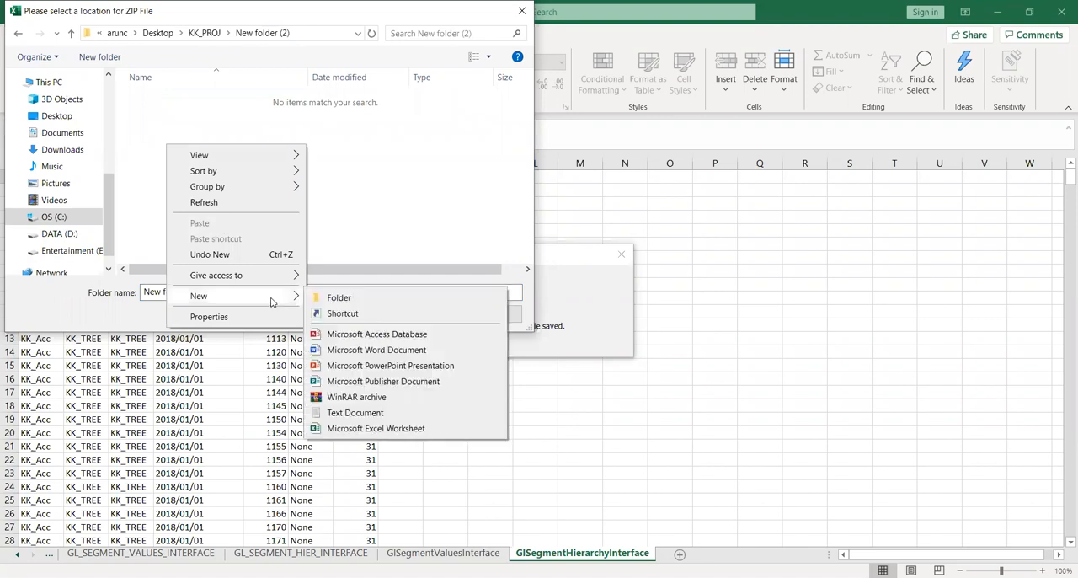
left_click(339, 297)
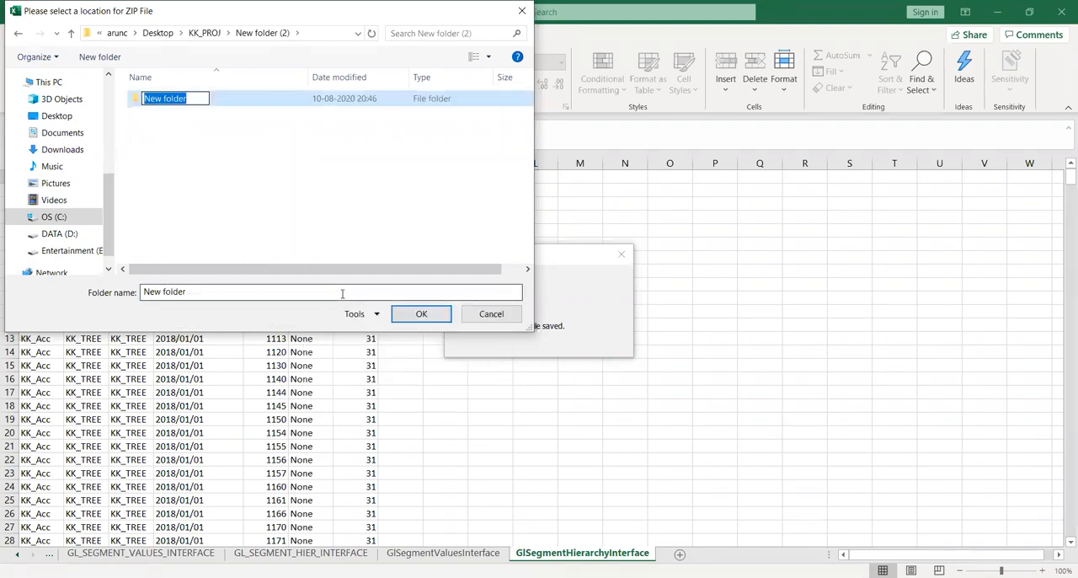
type("Final")
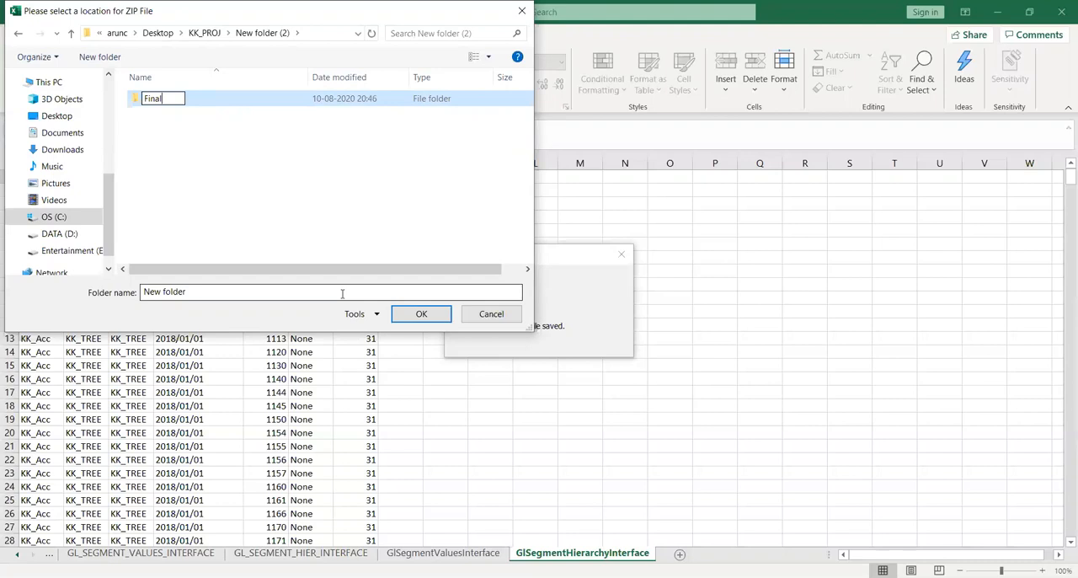
key("Return")
key("Return")
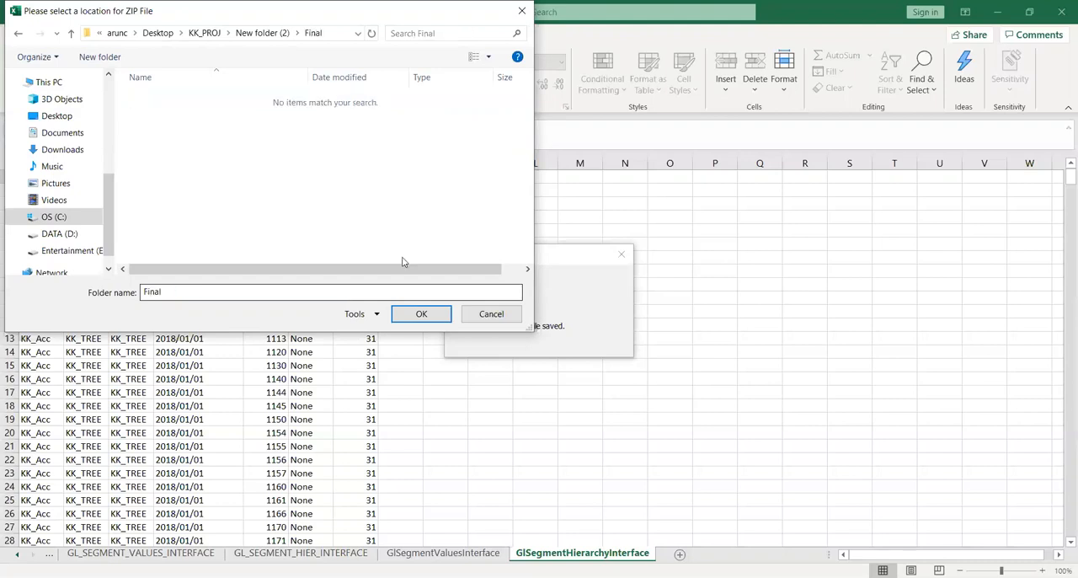
Save the ZIP file in the Final folder inside New folder (2).
left_click(268, 34)
left_click(160, 102)
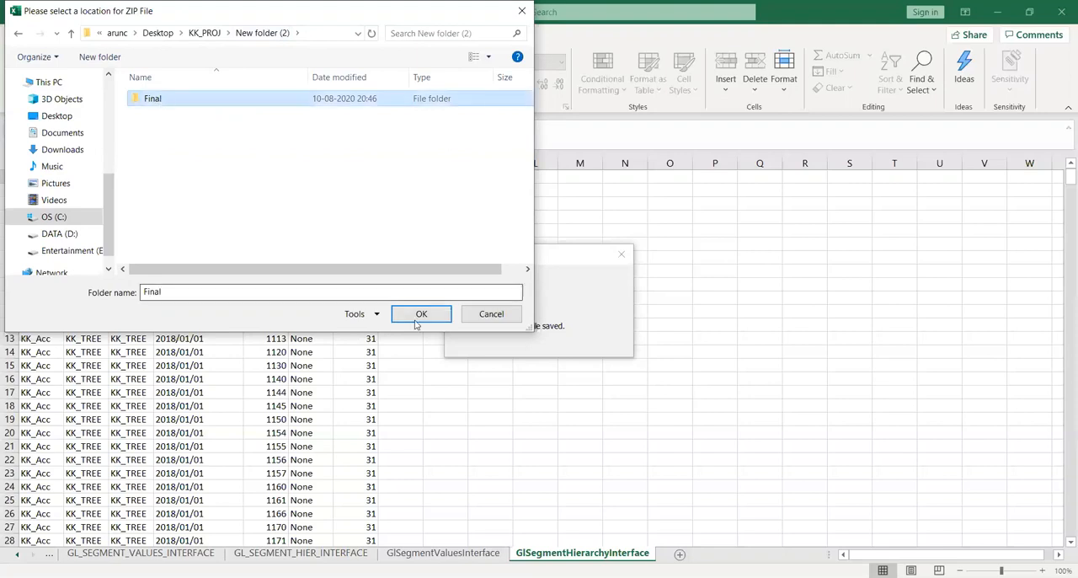
left_click(425, 315)
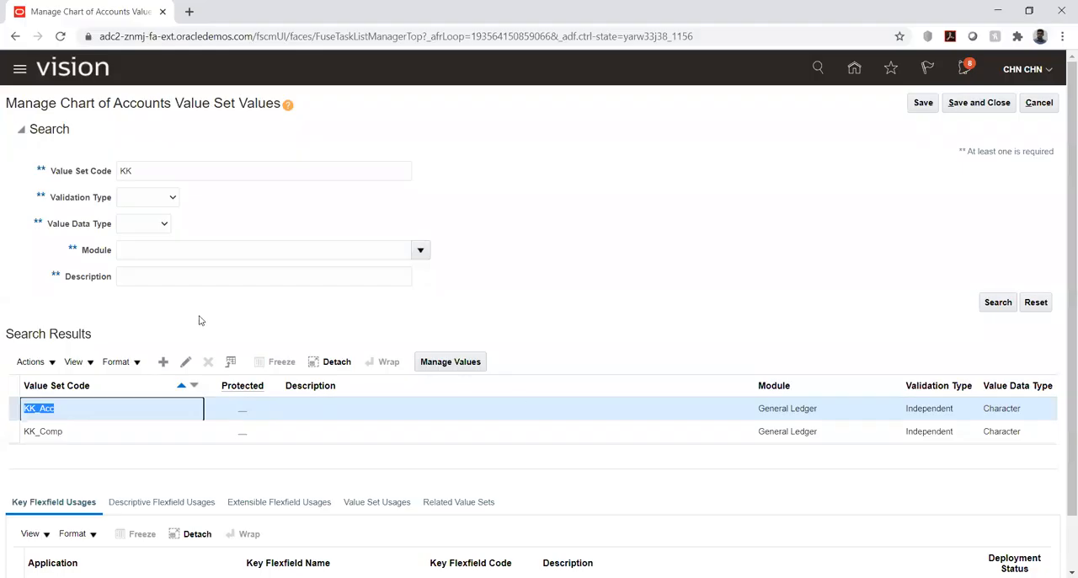
Switch to Oracle Fusion in the browser and start a new process from the Scheduled Processes page.
left_click(155, 305)
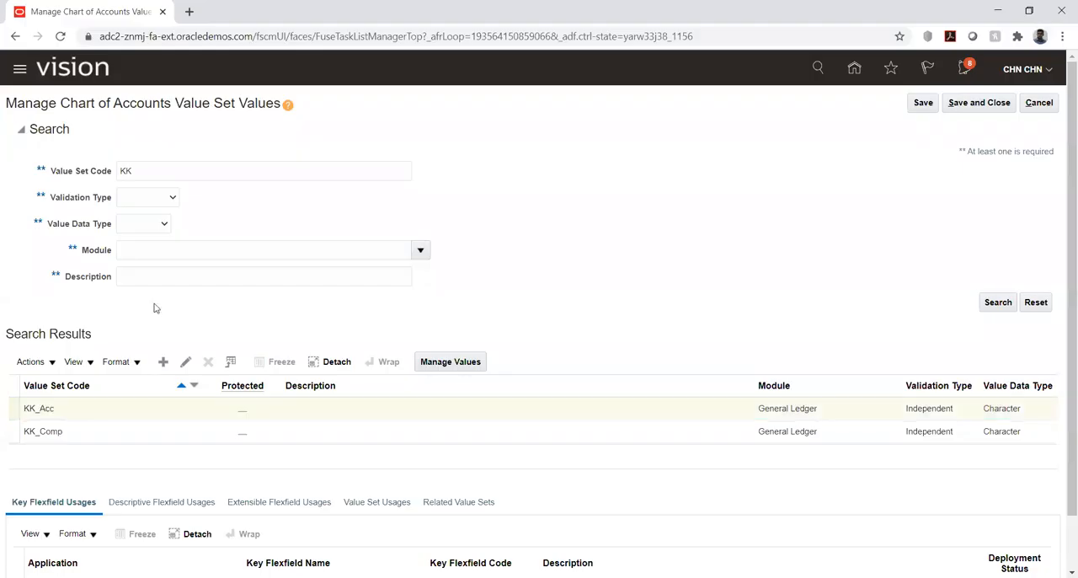
left_click(856, 71)
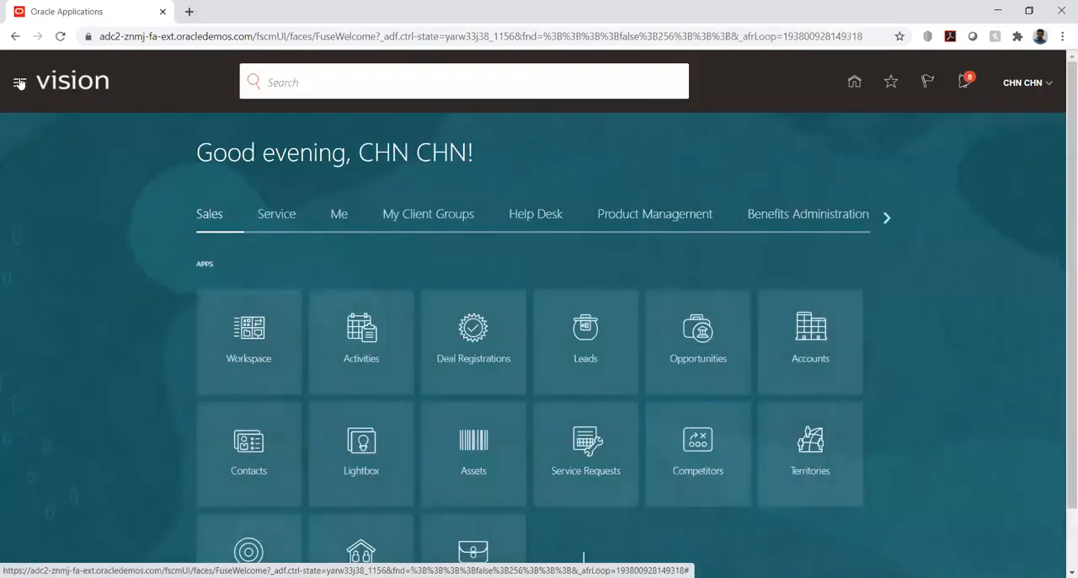
left_click(20, 84)
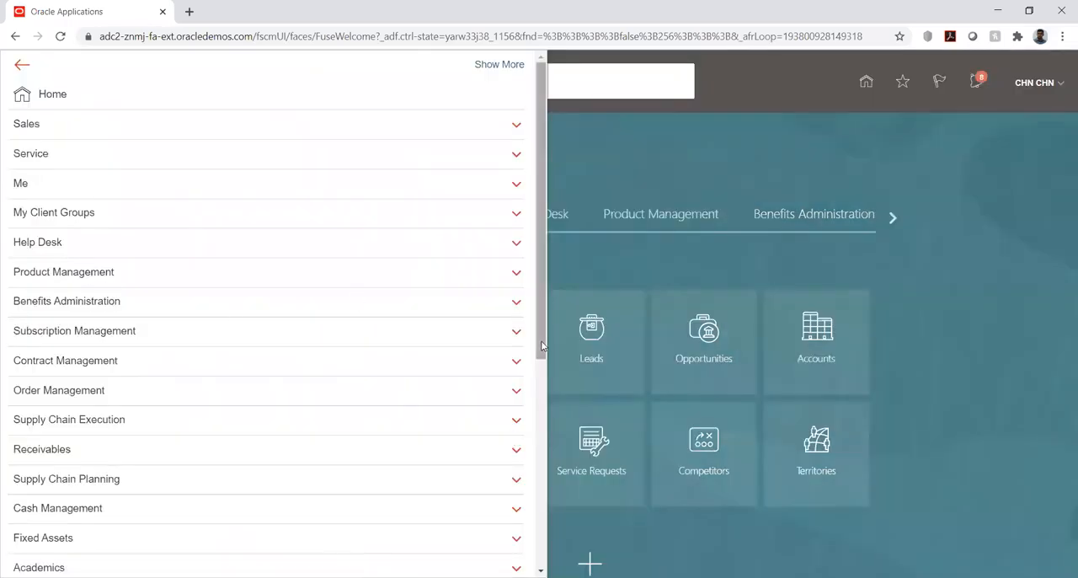
scroll(454, 459, "down", 4)
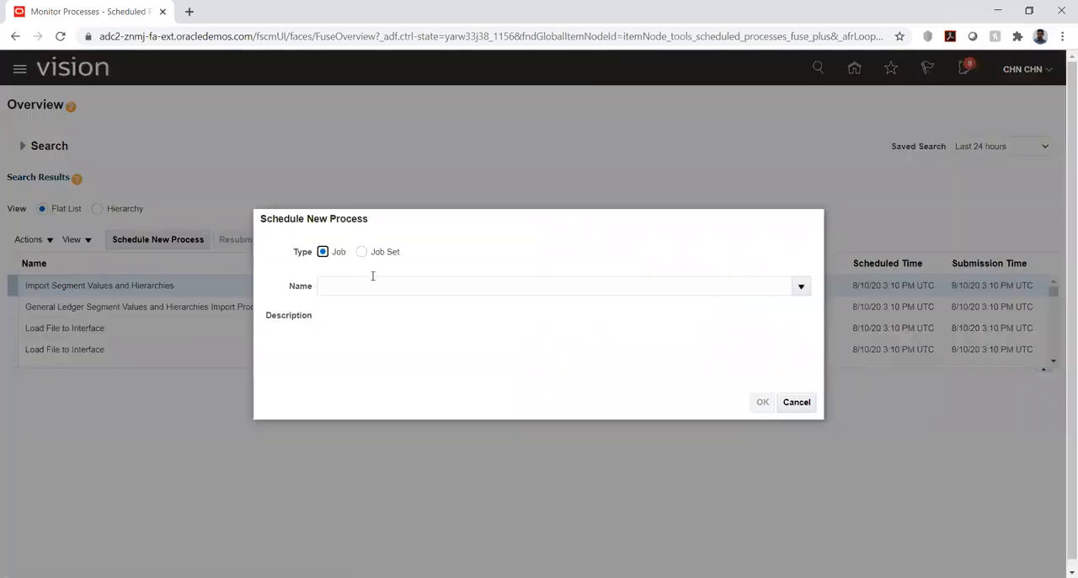
Choose the Load Interface File for Import job for the new scheduled process.
left_click(379, 286)
type("load inter")
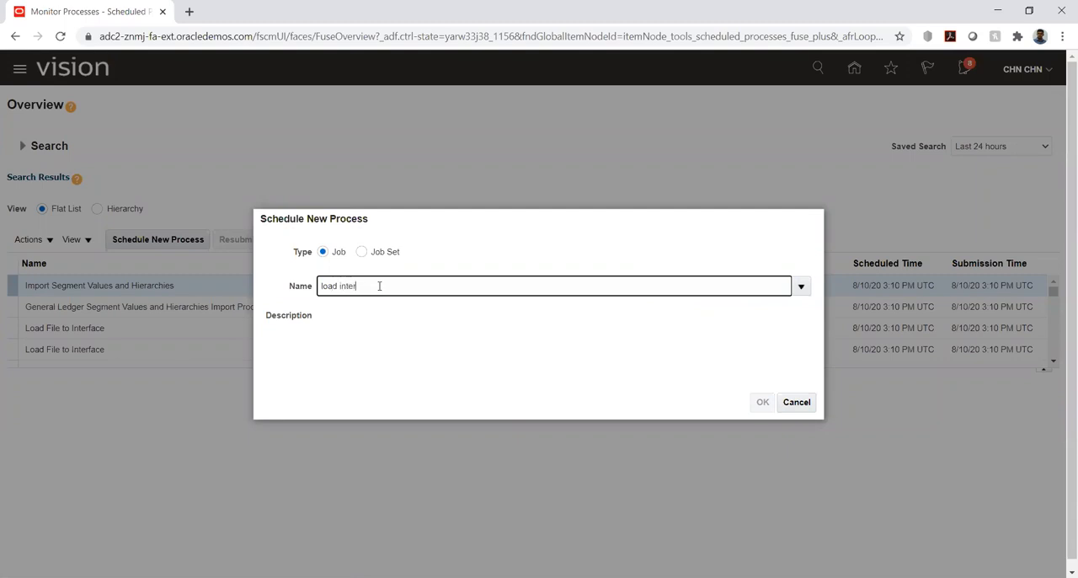
key("Tab")
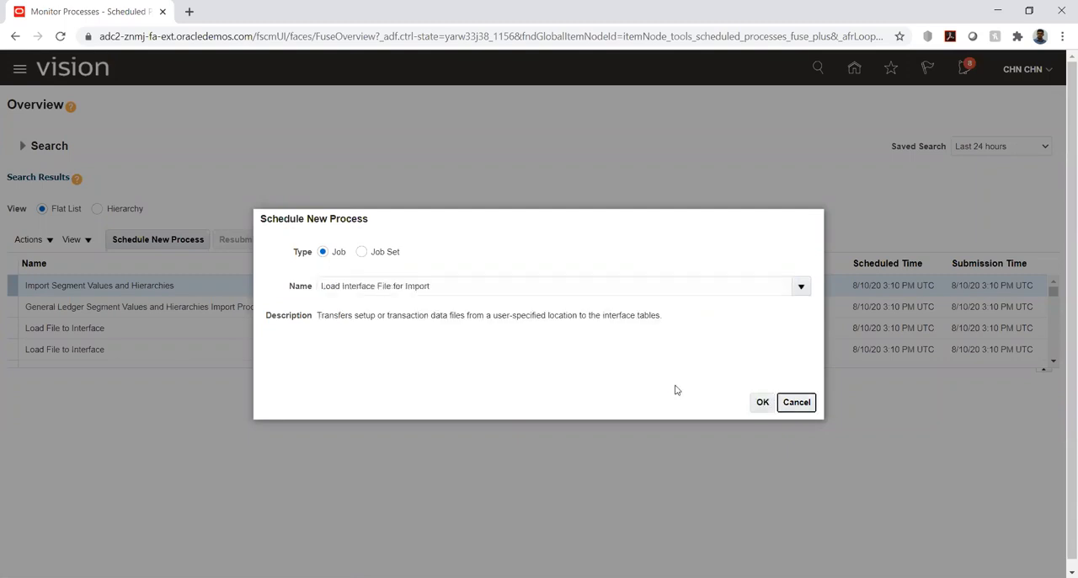
left_click(763, 403)
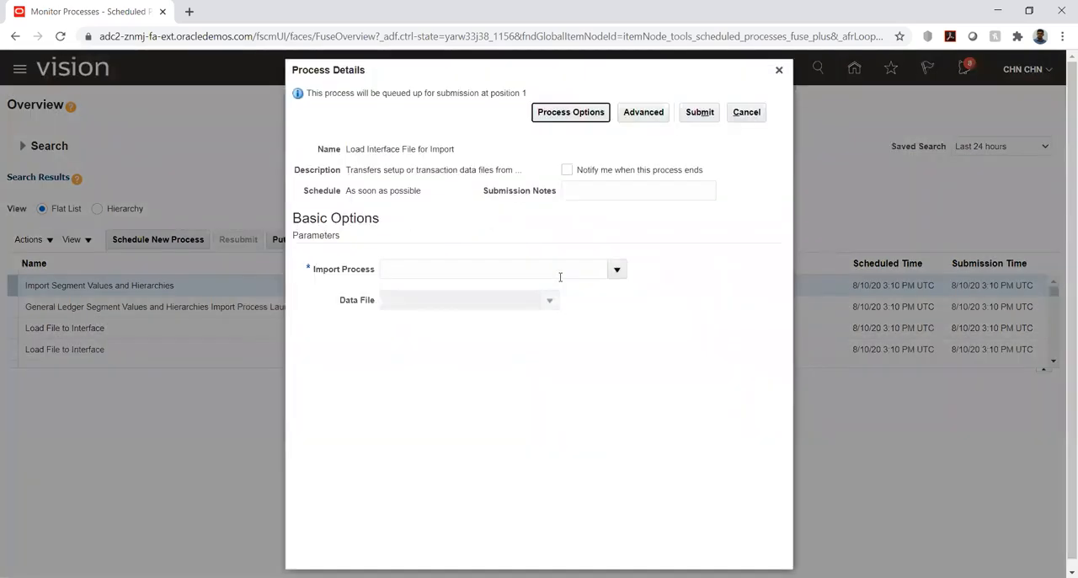
Search import processes for Import% and select Import Segment Values and Hierarchies as the import process.
left_click(617, 269)
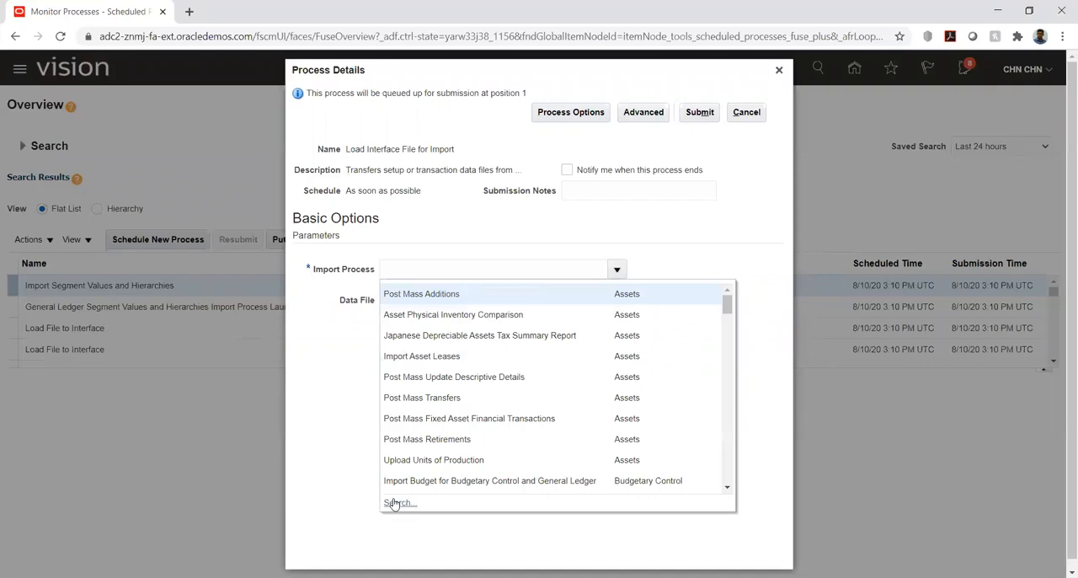
left_click(393, 503)
left_click(520, 300)
type("Imp")
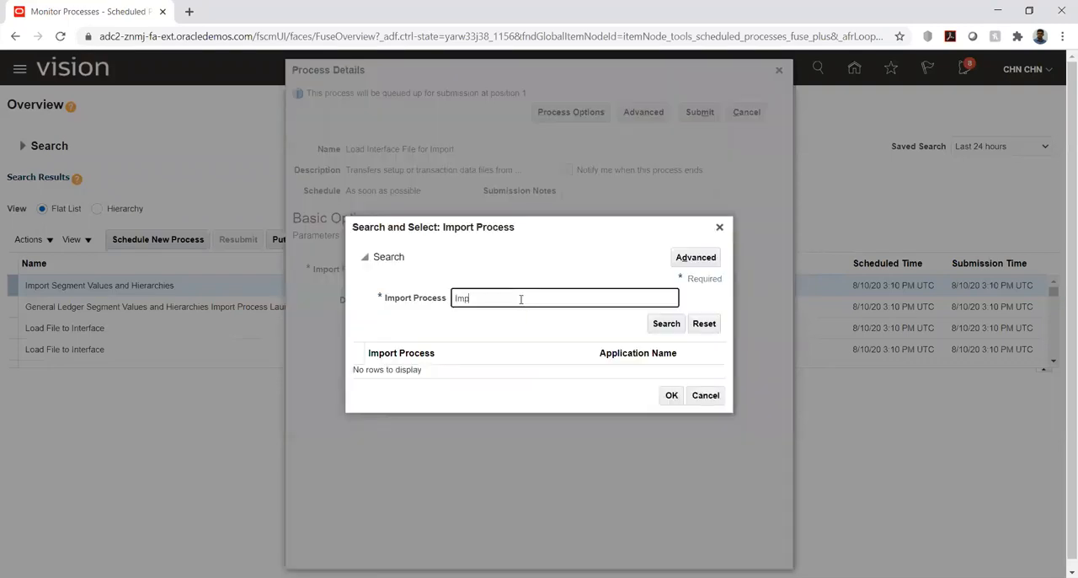
type("ort%")
key("Return")
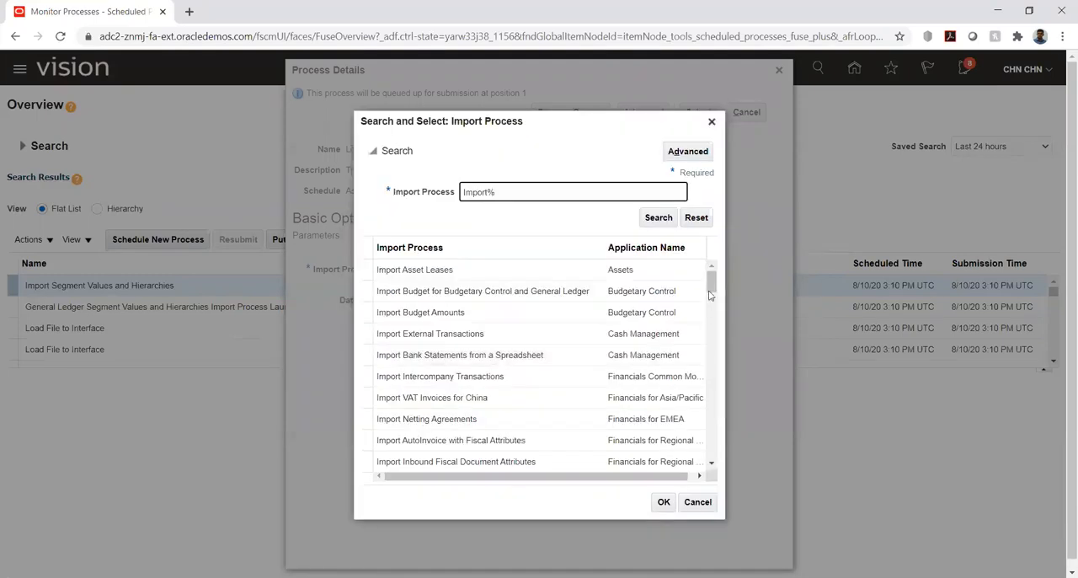
scroll(710, 295, "down", 3)
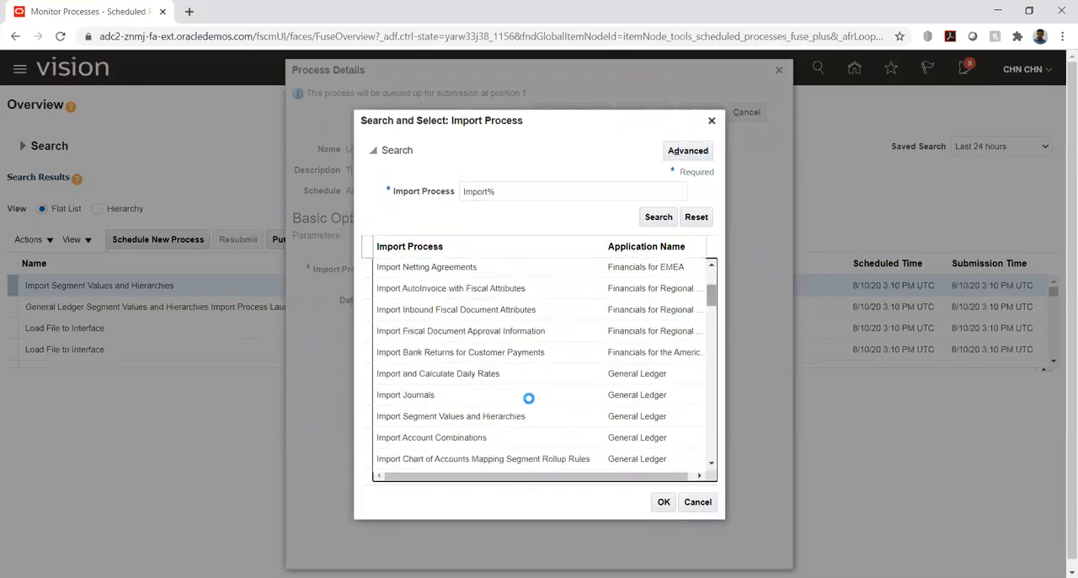
left_click(513, 416)
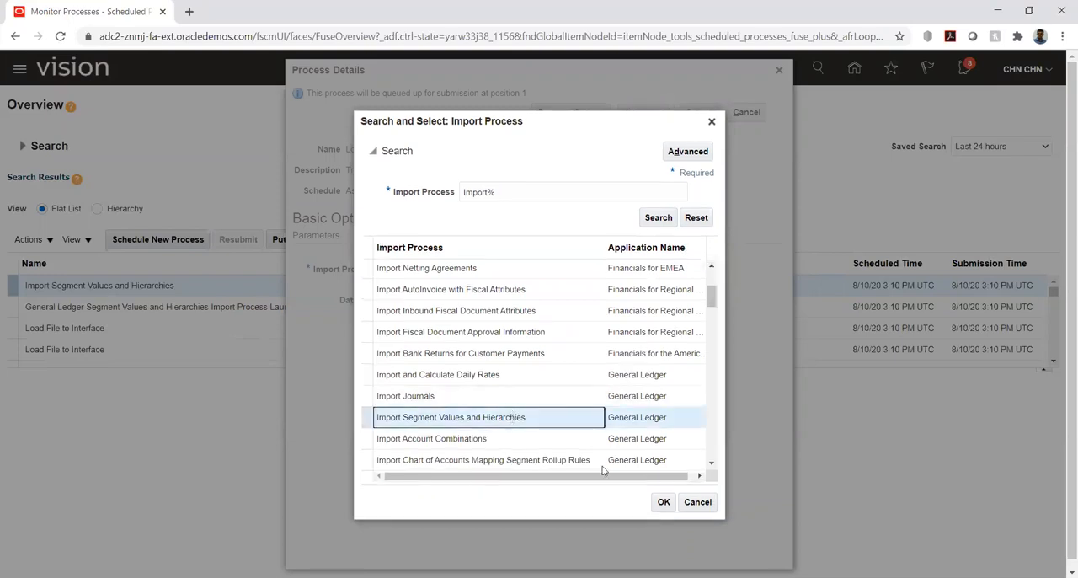
left_click(662, 501)
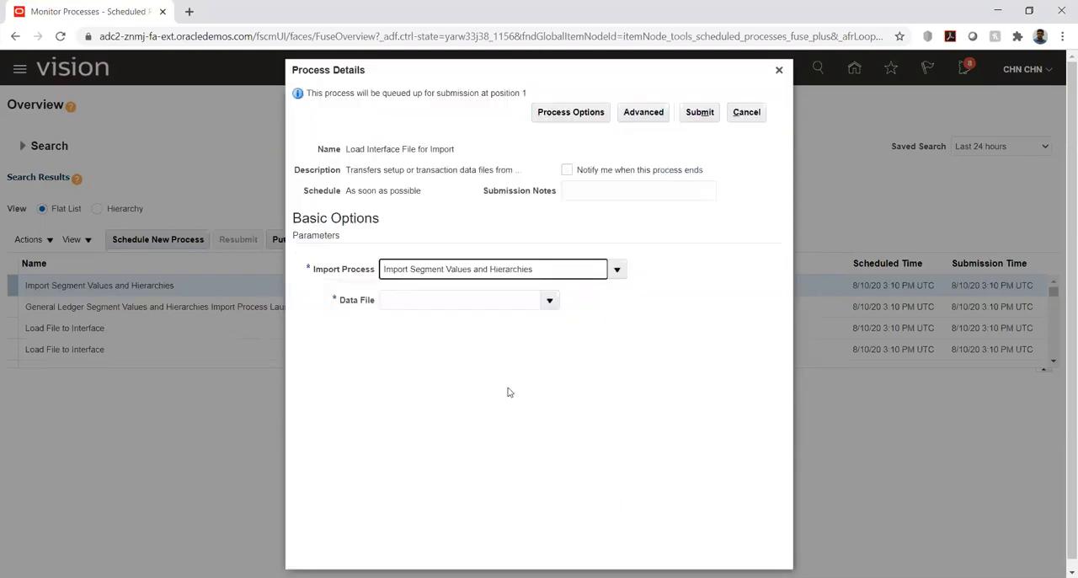
Upload glsegmentvaluesandhierarchy.zip from the Final folder inside KK_PROJ's New folder (2) as the data file and submit the process.
left_click(549, 300)
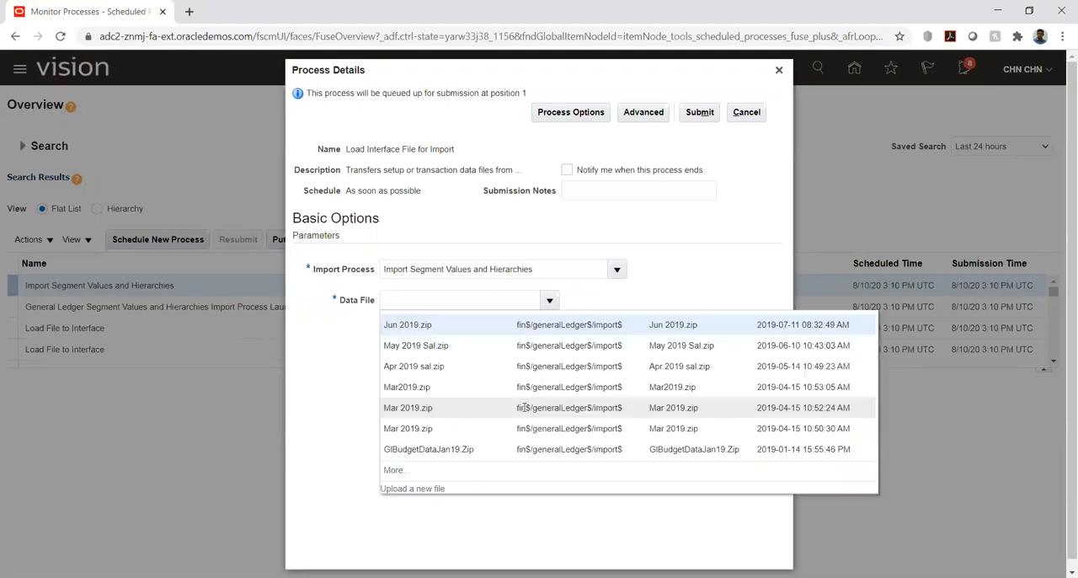
left_click(412, 489)
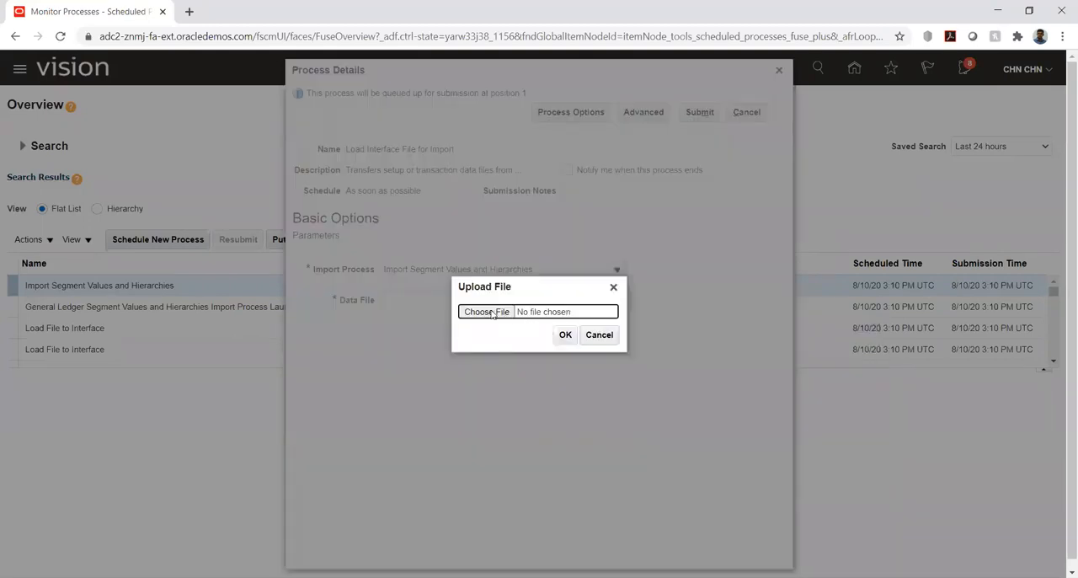
left_click(488, 312)
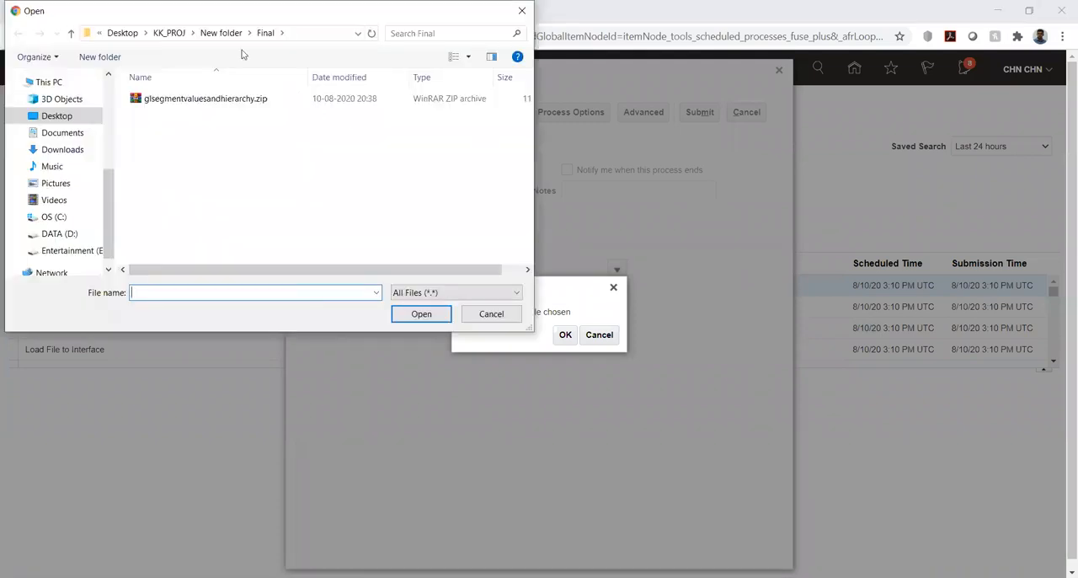
left_click(177, 36)
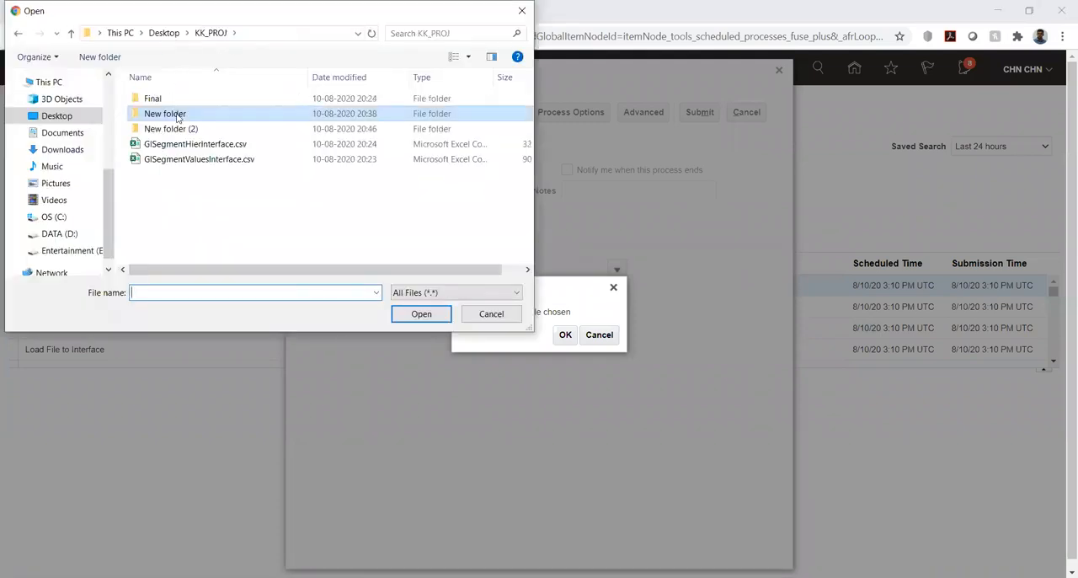
double_click(164, 129)
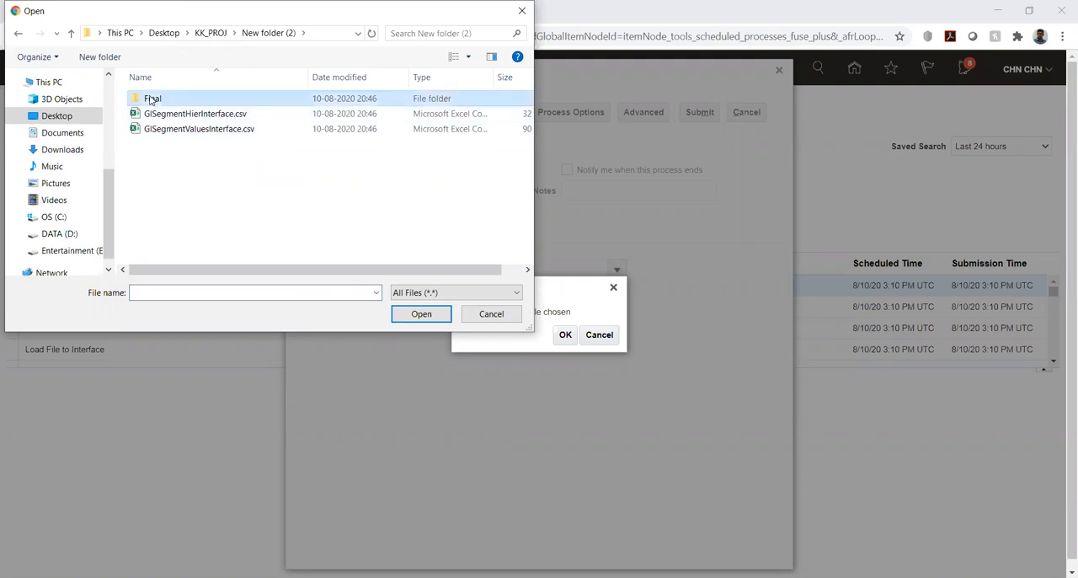
double_click(152, 99)
left_click(199, 99)
left_click(422, 315)
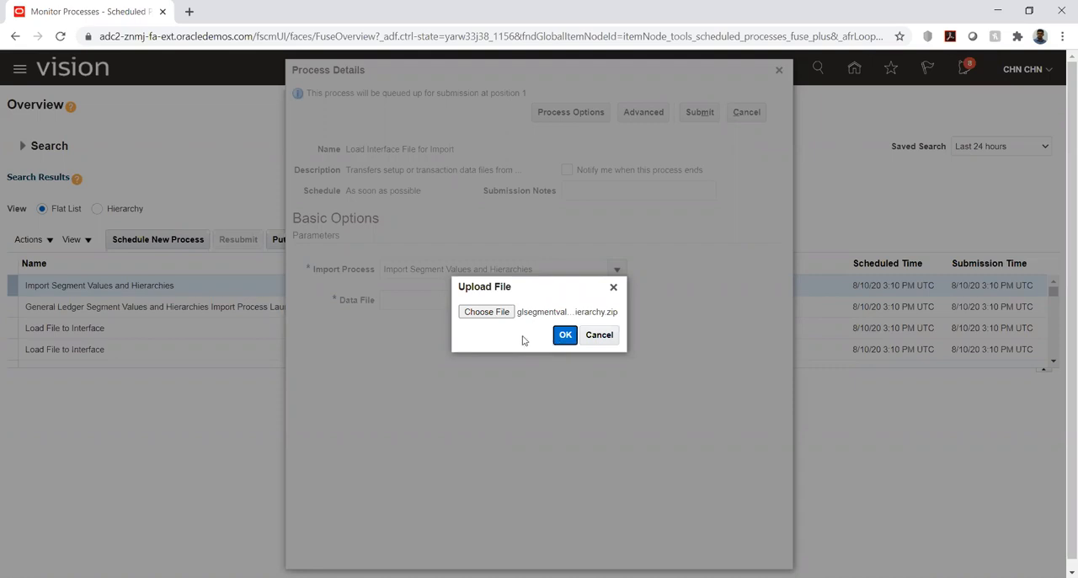
left_click(565, 335)
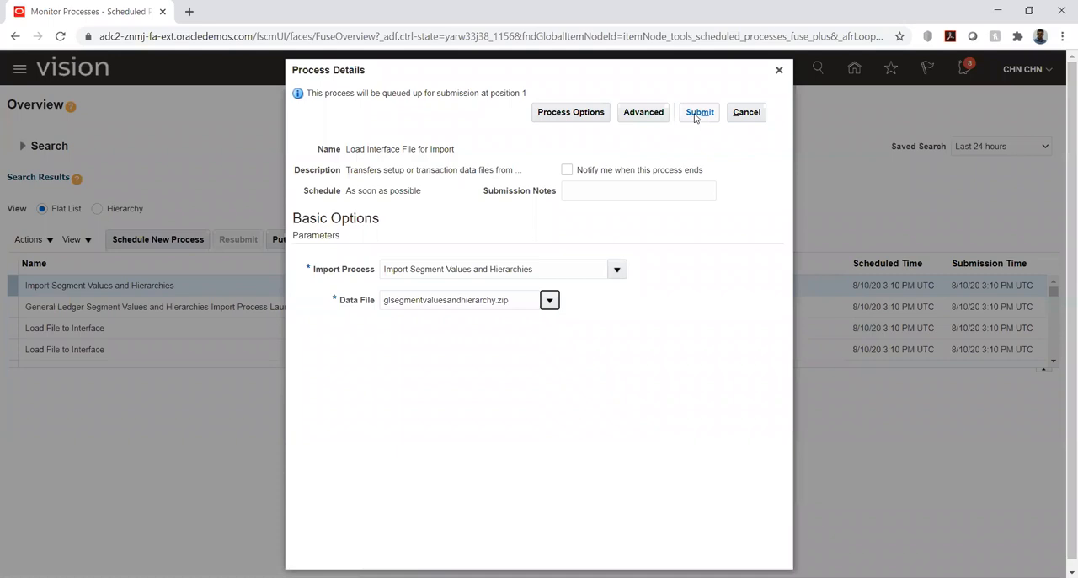
left_click(697, 115)
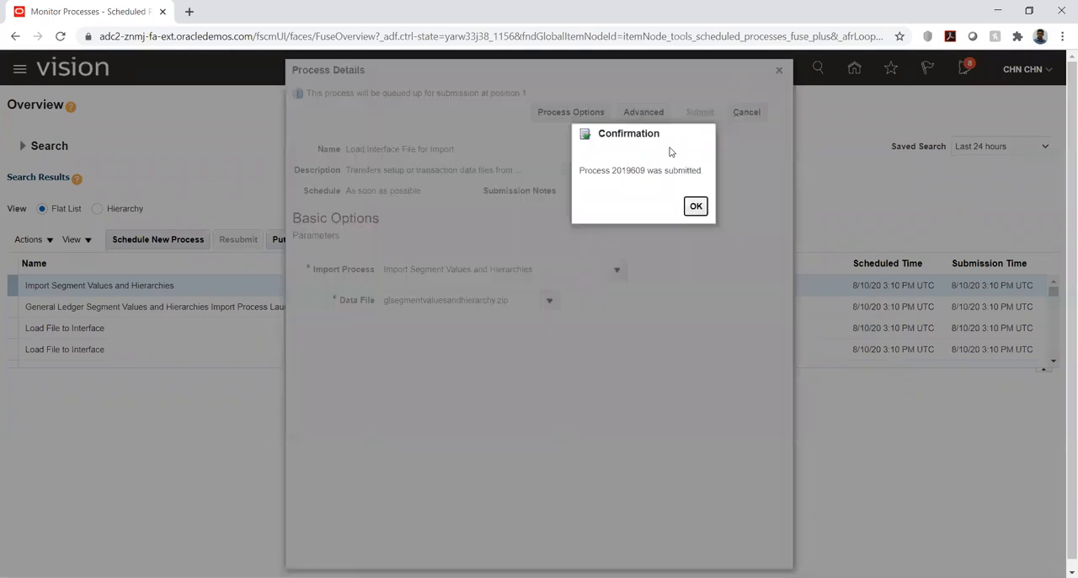
left_click(696, 207)
Refresh the scheduled processes list repeatedly to monitor the submitted import and its child processes until they finish.
left_click(551, 242)
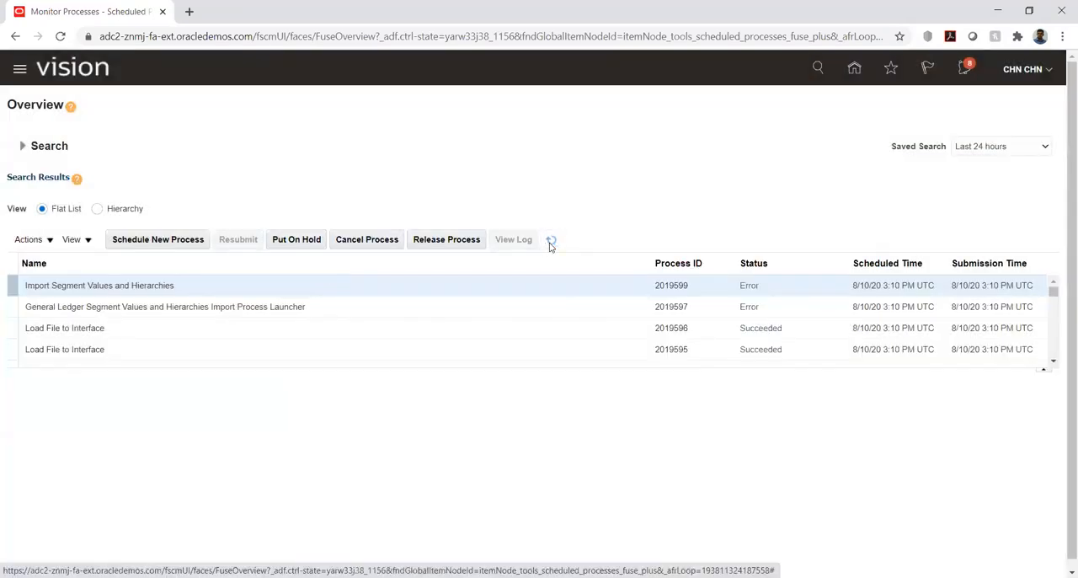
left_click(551, 242)
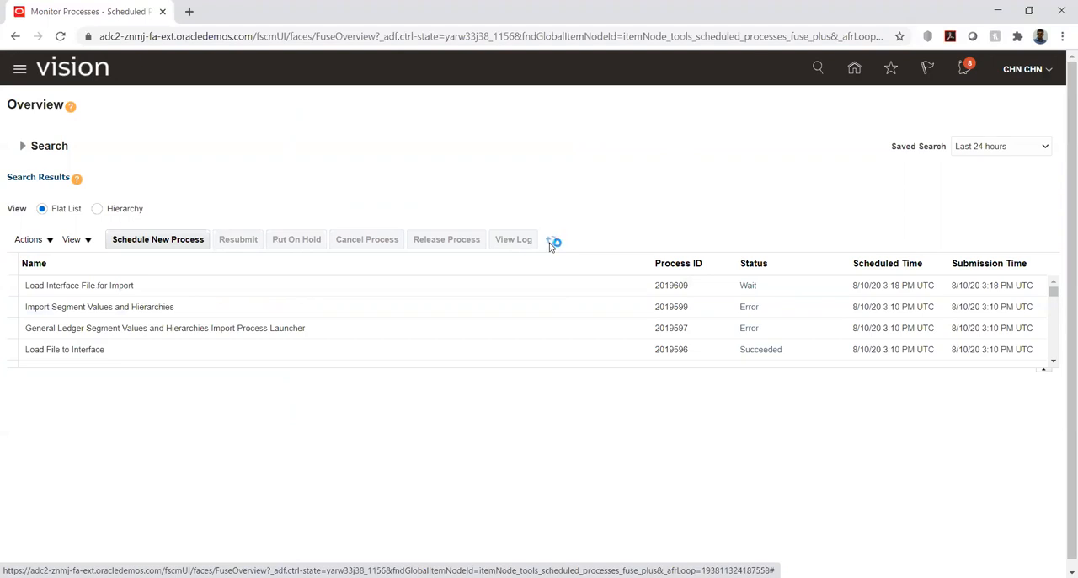
left_click(552, 243)
left_click(549, 243)
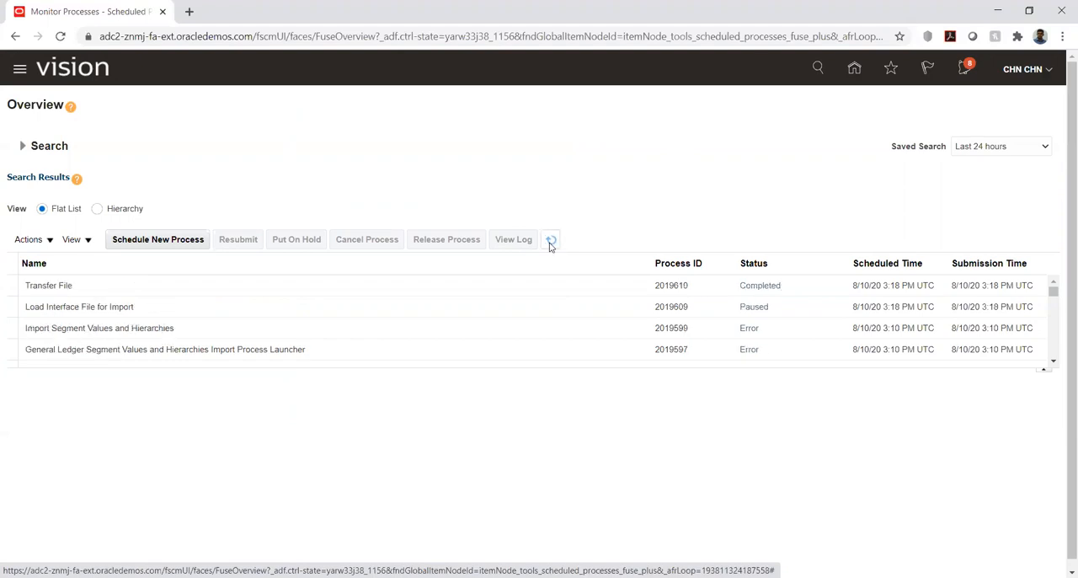
left_click(550, 243)
left_click(550, 243)
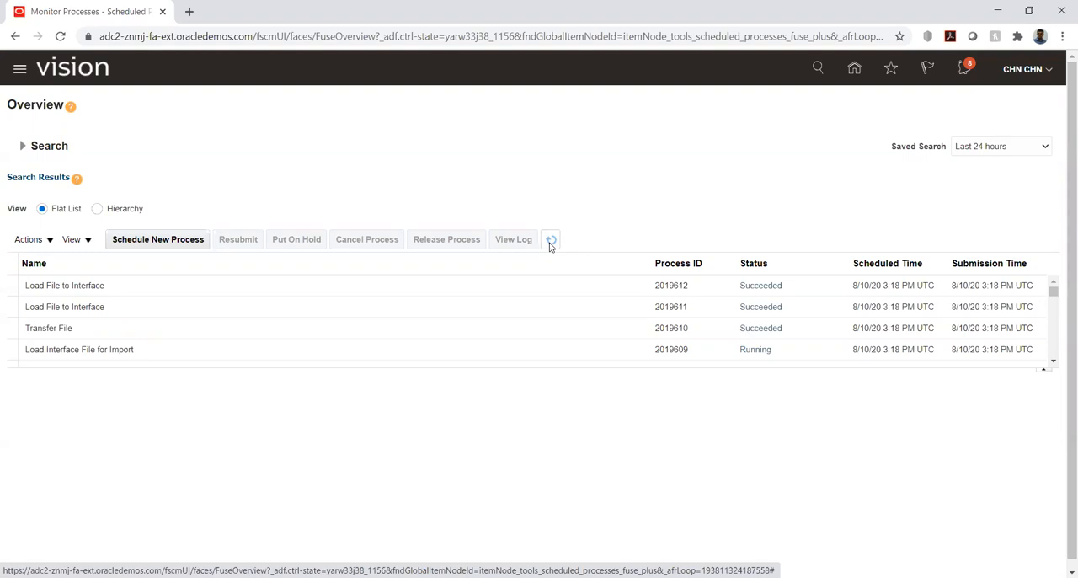
left_click(550, 245)
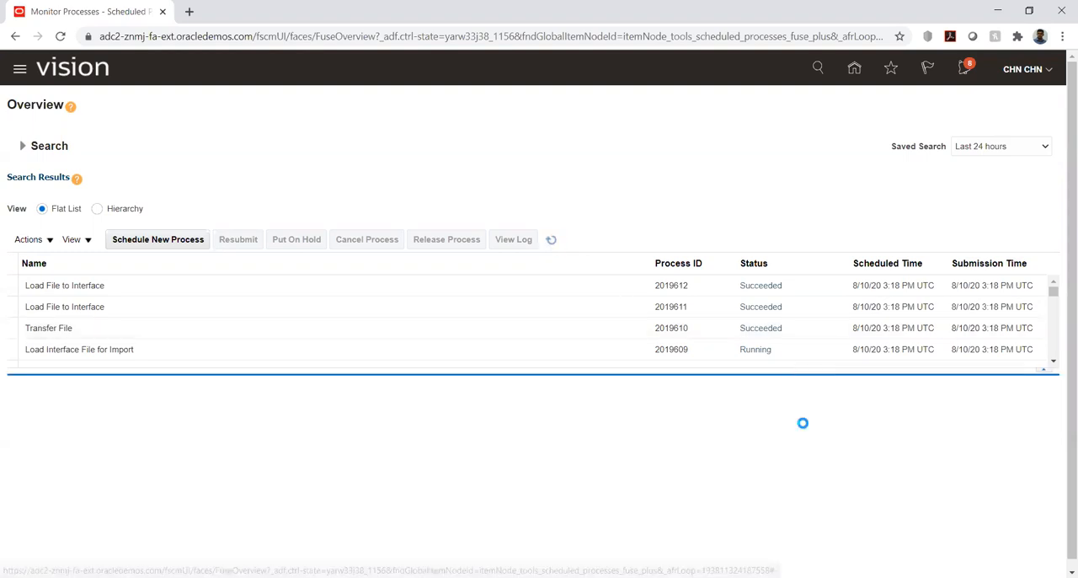
left_click(551, 241)
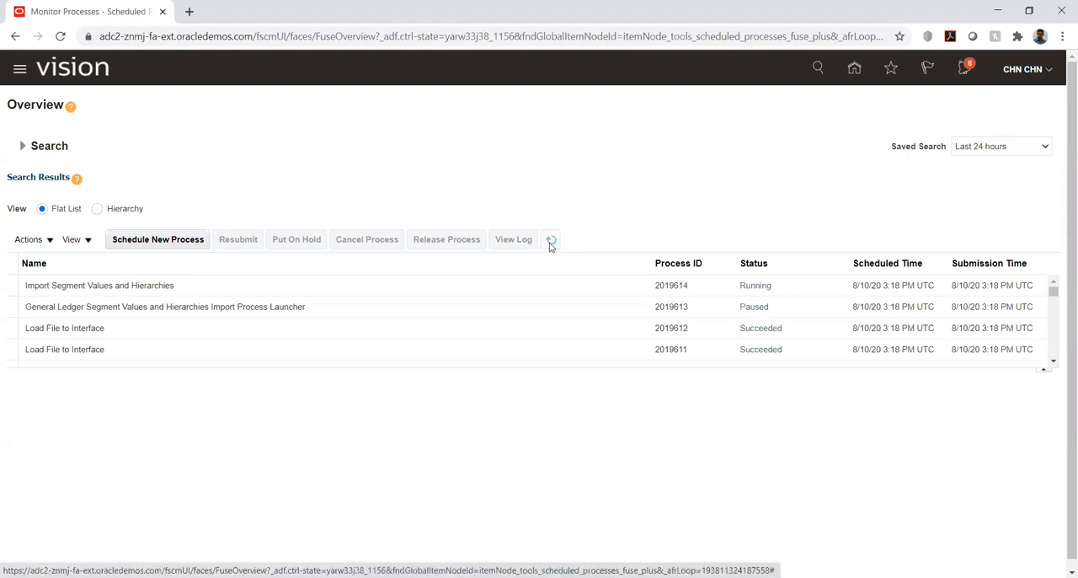
left_click(550, 244)
left_click(550, 244)
left_click(550, 243)
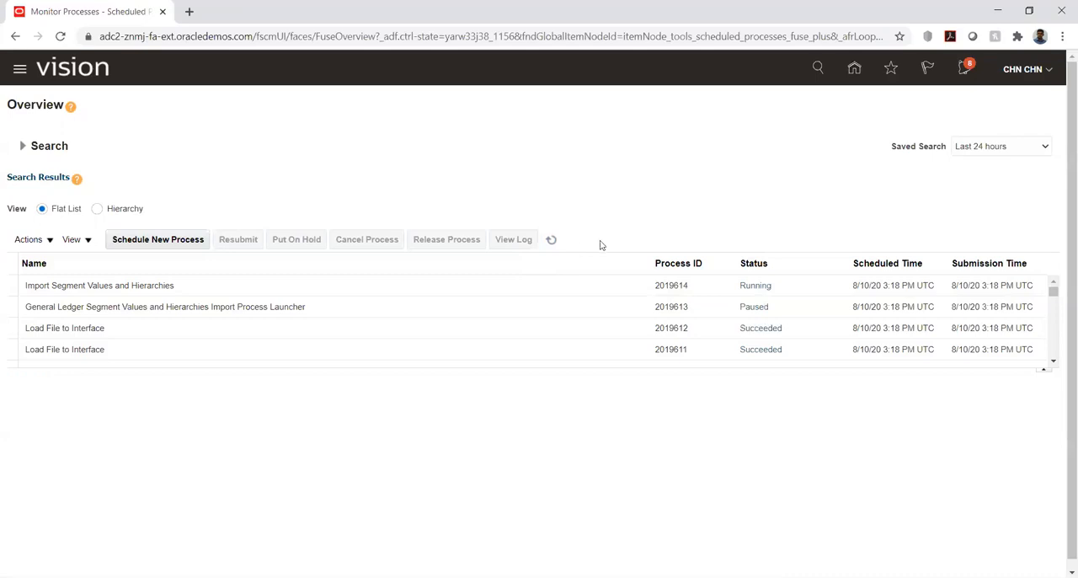
left_click(554, 242)
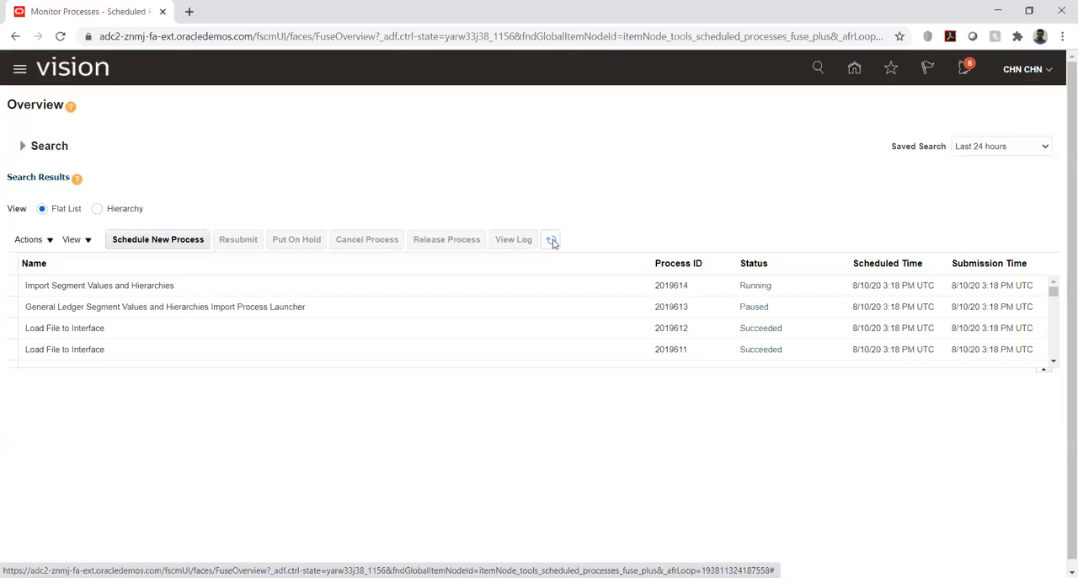
left_click(552, 240)
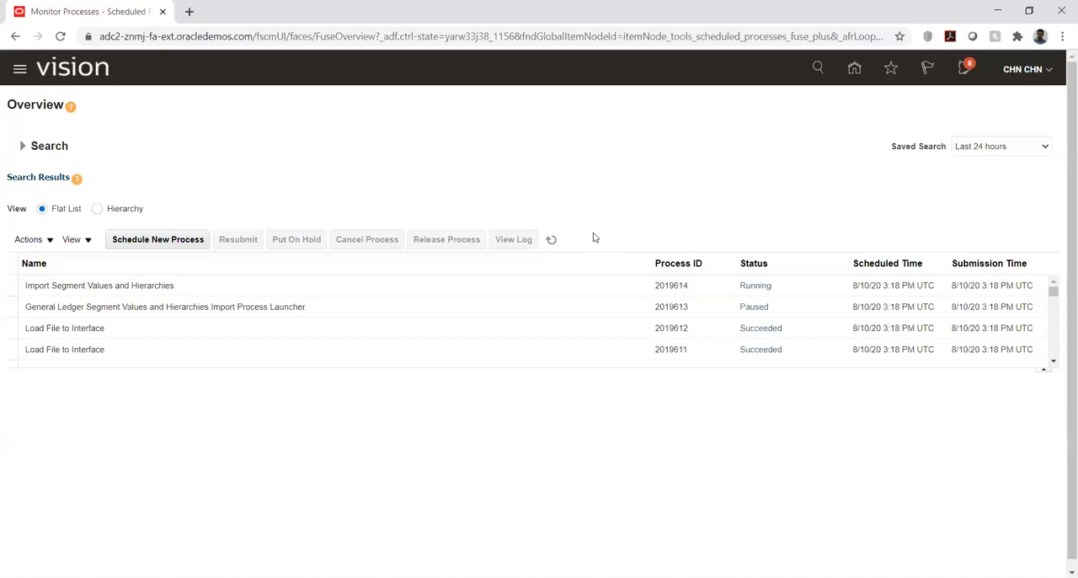
left_click(552, 240)
left_click(551, 241)
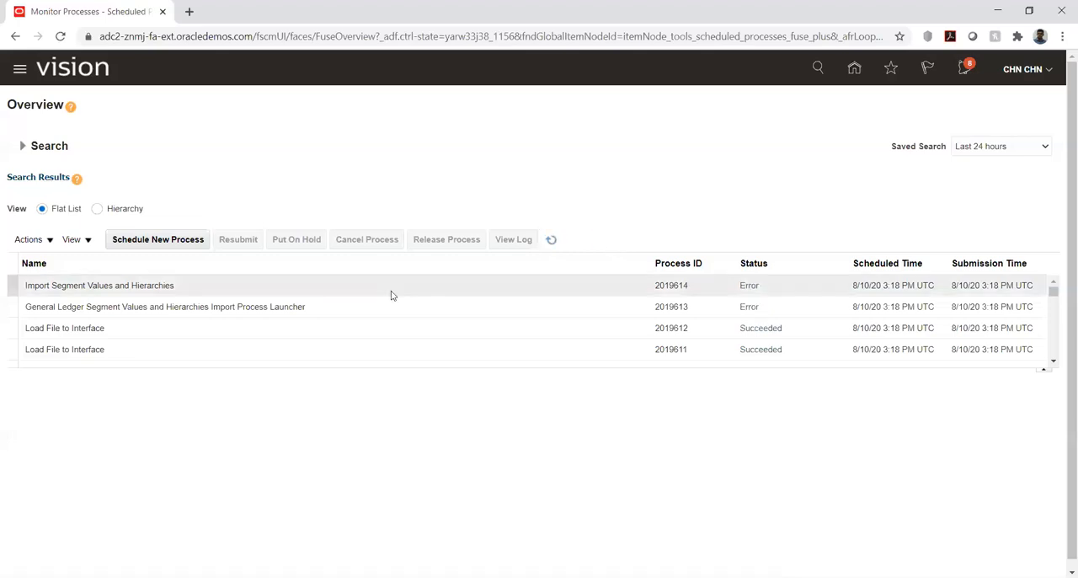
Open the log file attached to the latest Import Segment Values and Hierarchies process to read its errors, and close the attachments list.
left_click(334, 287)
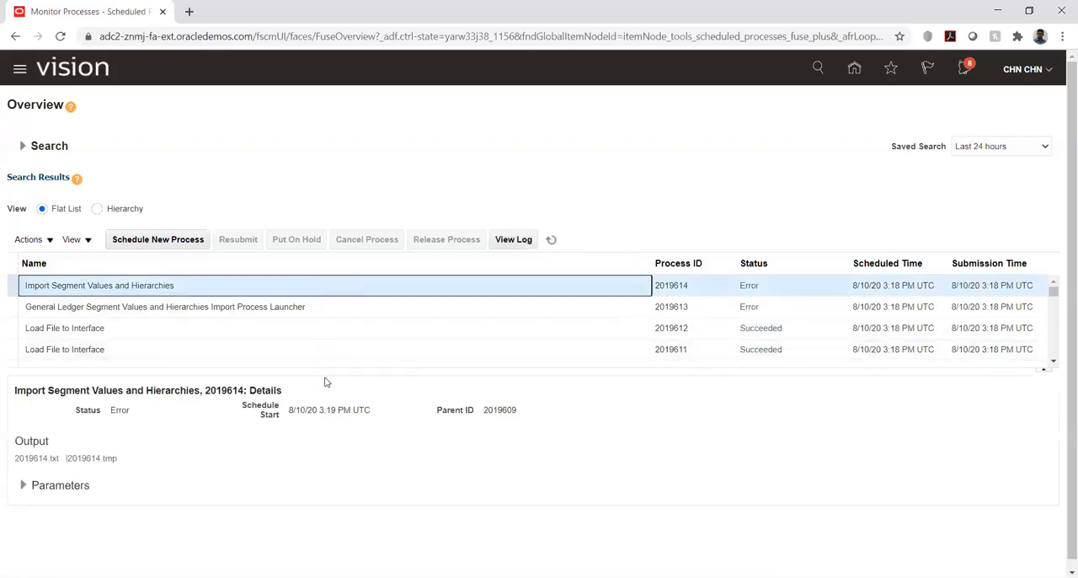
left_click(552, 240)
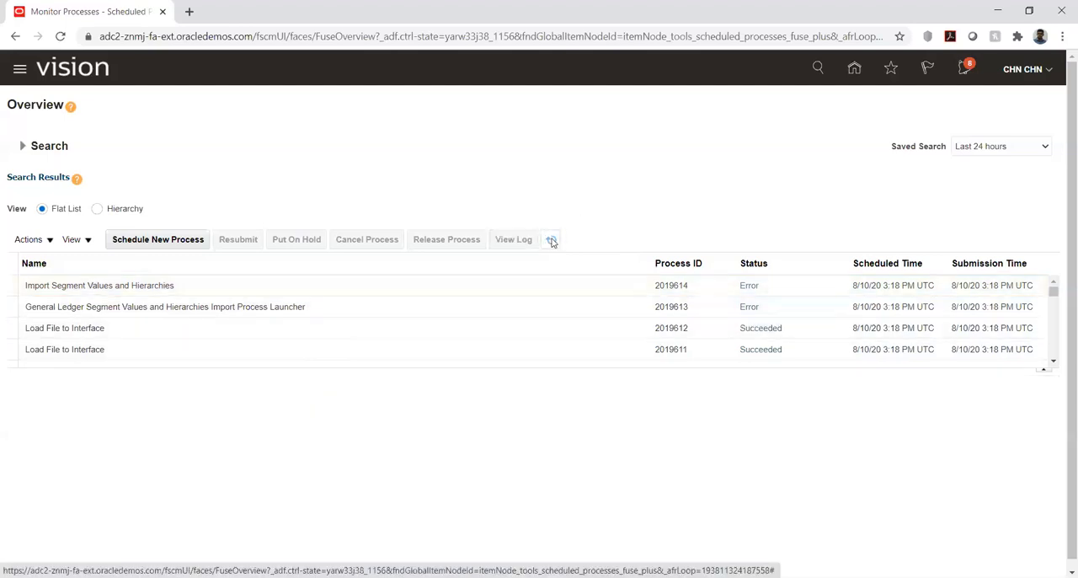
left_click(345, 285)
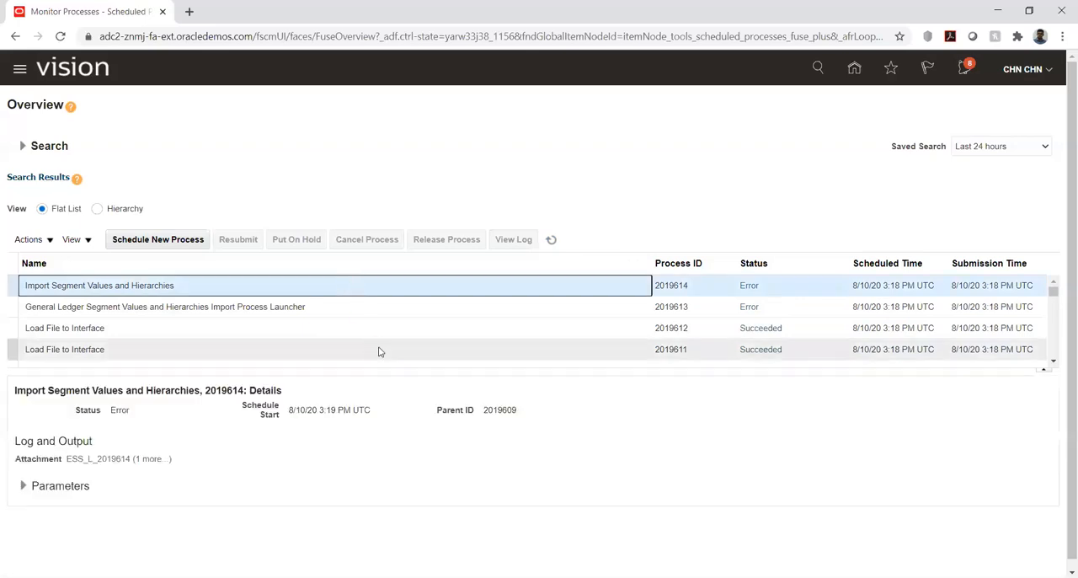
left_click(154, 459)
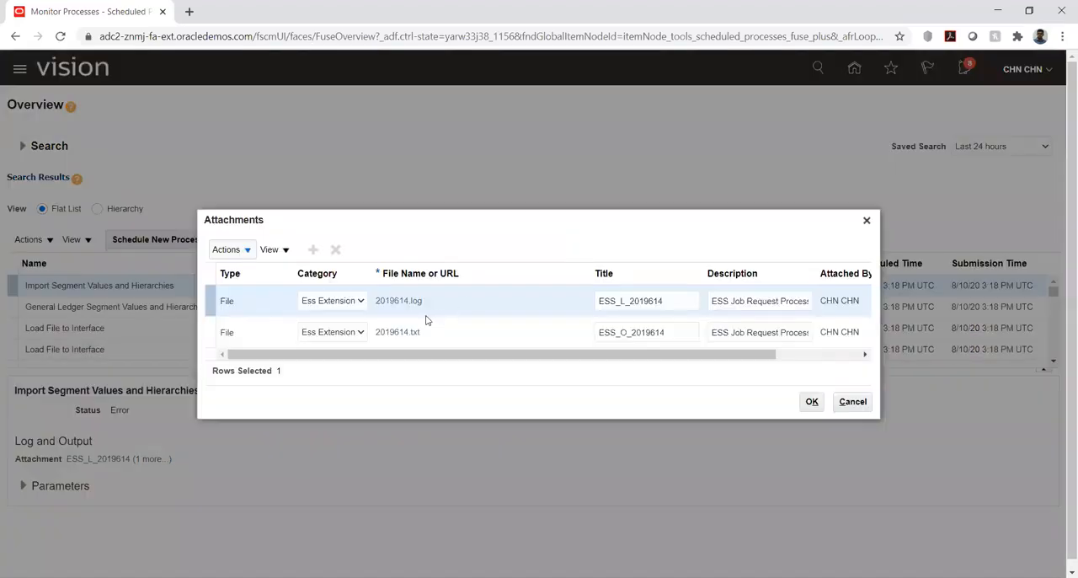
left_click(398, 300)
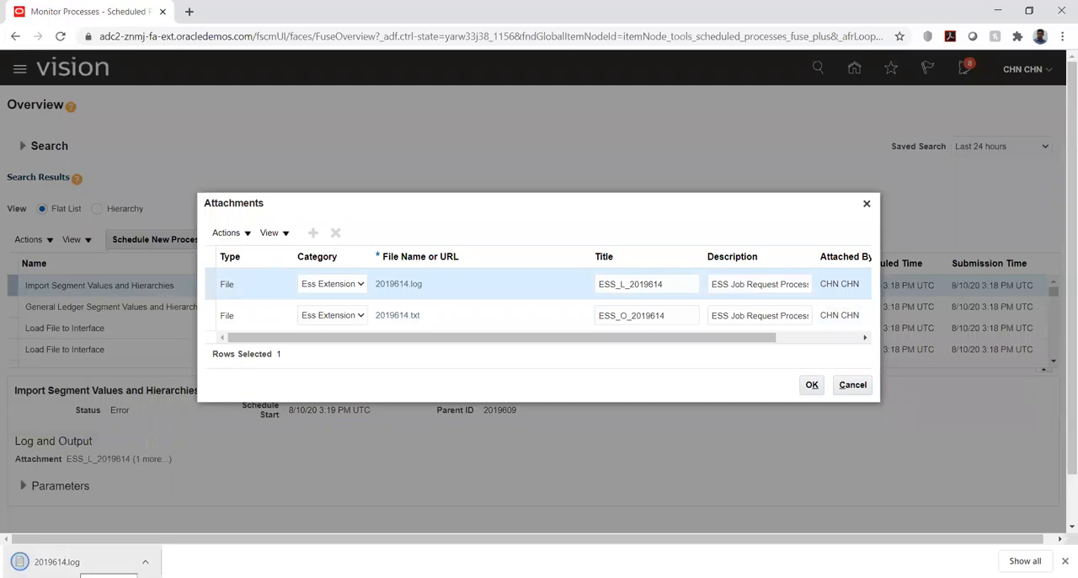
left_click(72, 562)
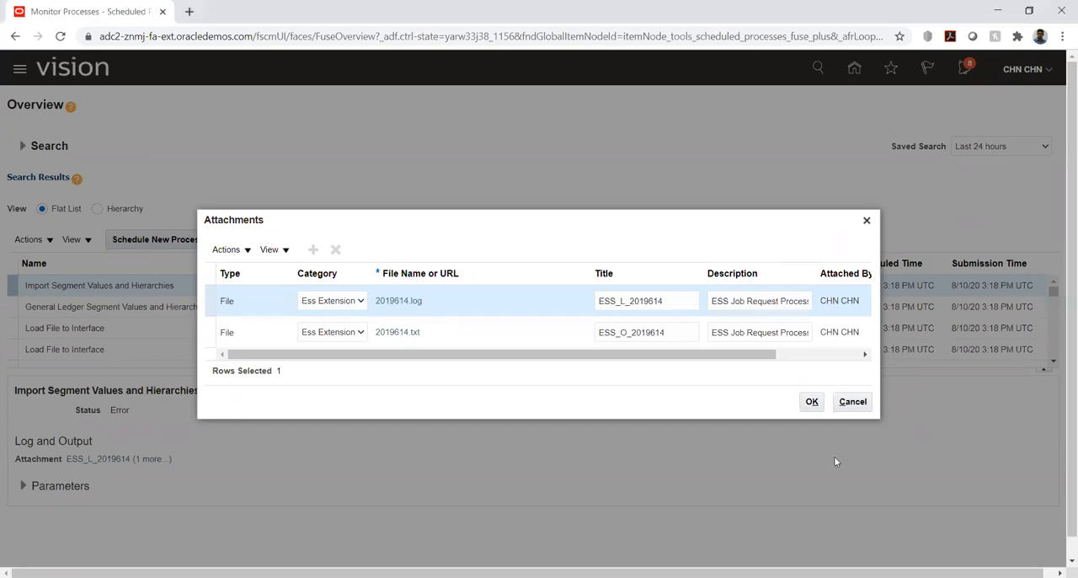
left_click(813, 404)
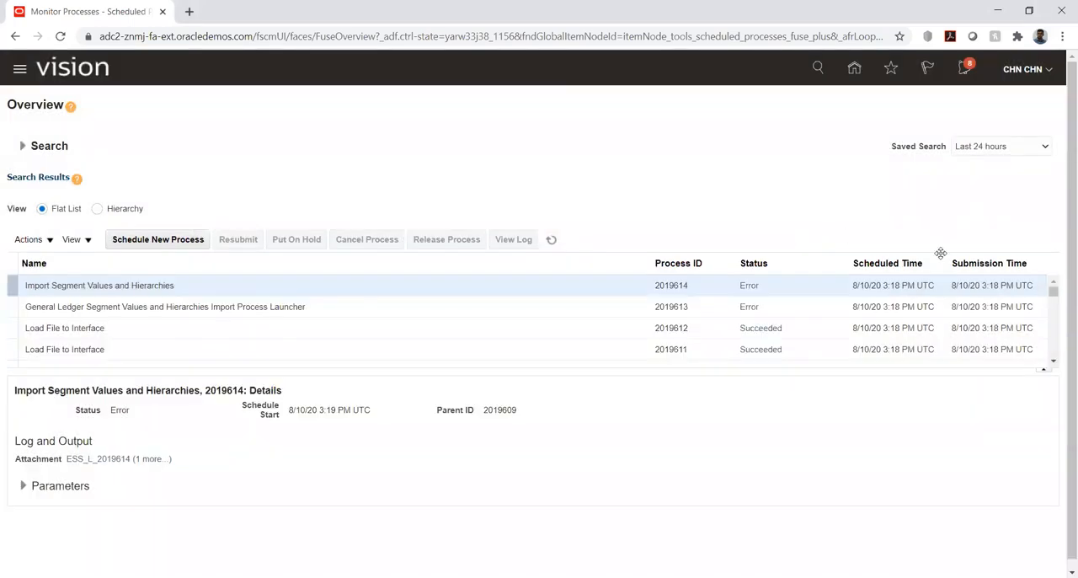
Go to Setup and Maintenance and open the list of implementation projects.
left_click(1046, 70)
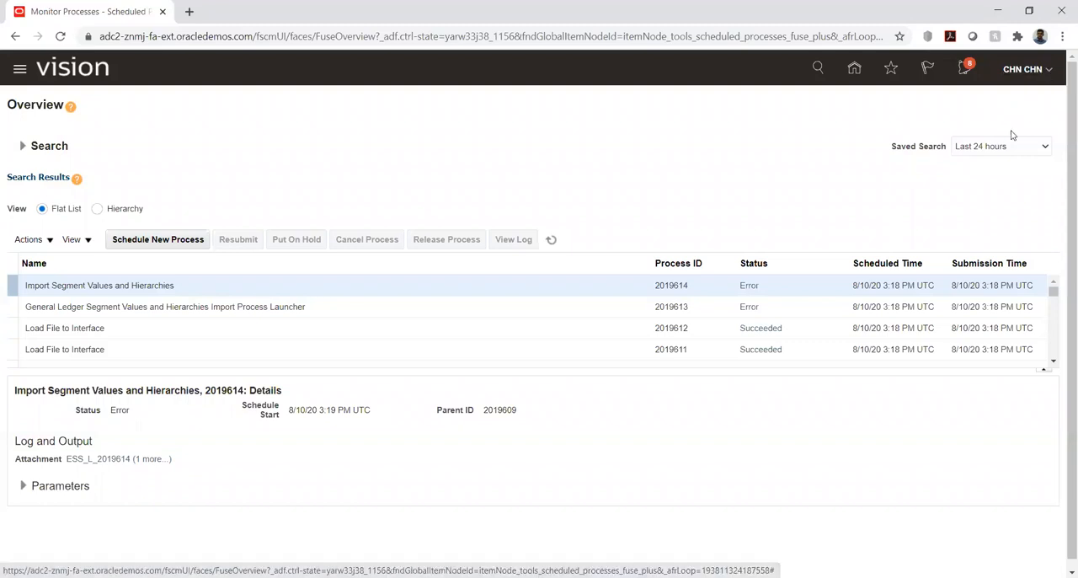
left_click(806, 274)
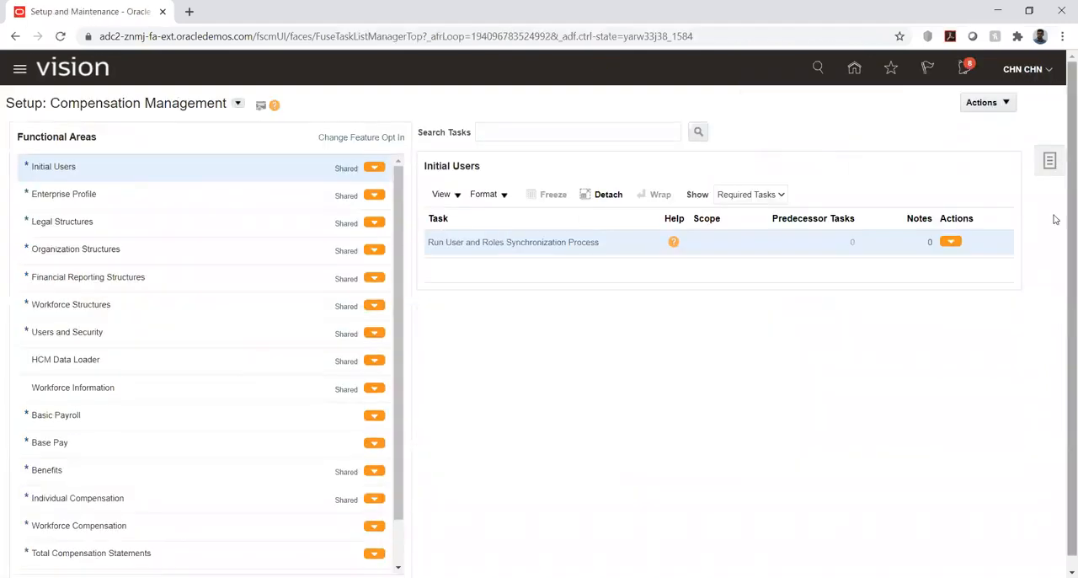
left_click(1049, 163)
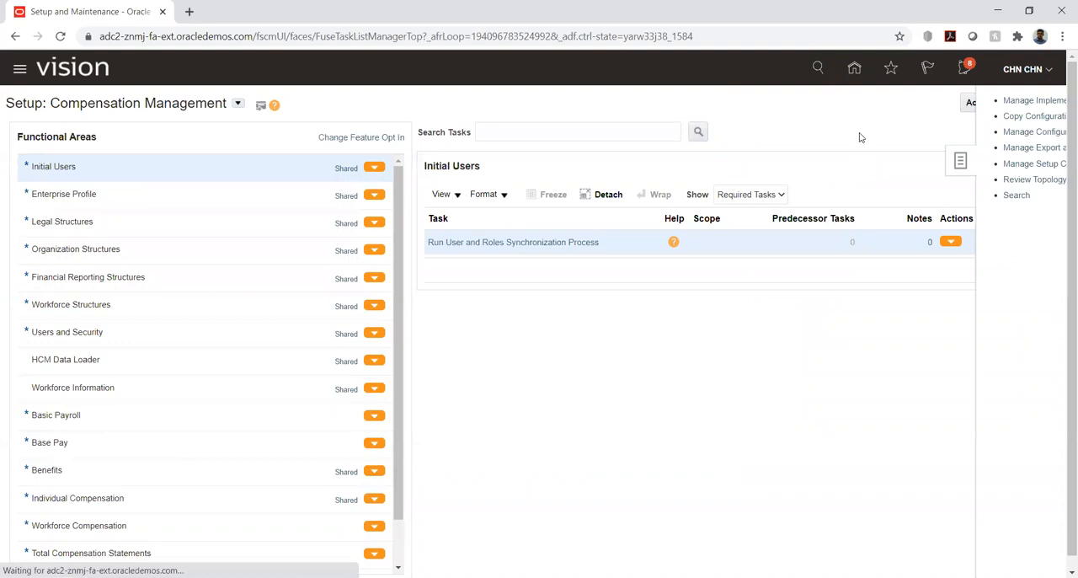
left_click(937, 100)
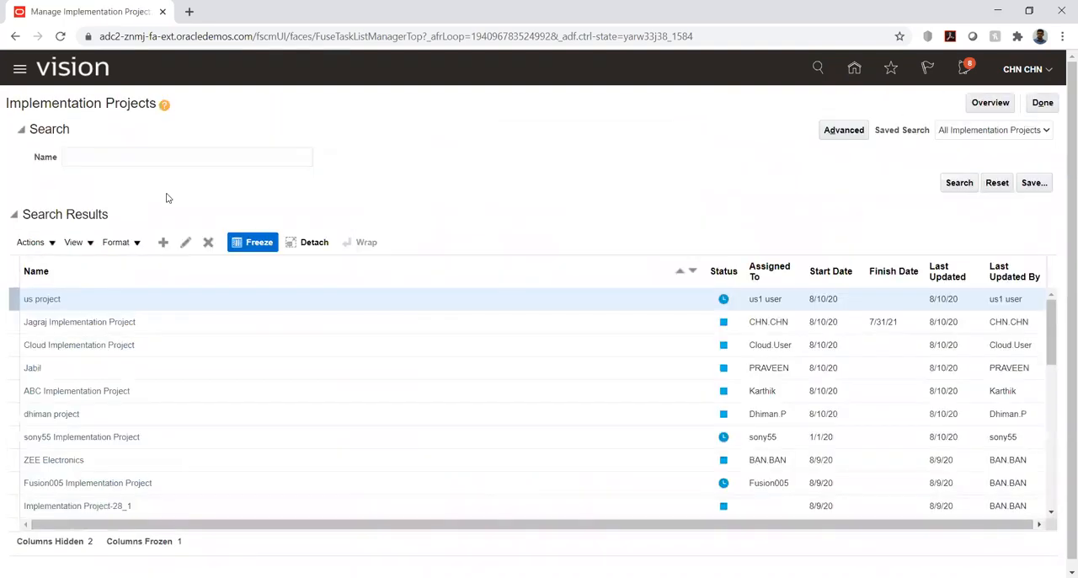
Find the KK Implementation project by searching for kk and open its Manage Chart of Accounts Value Set Values task.
left_click(198, 159)
type("kk")
key("Return")
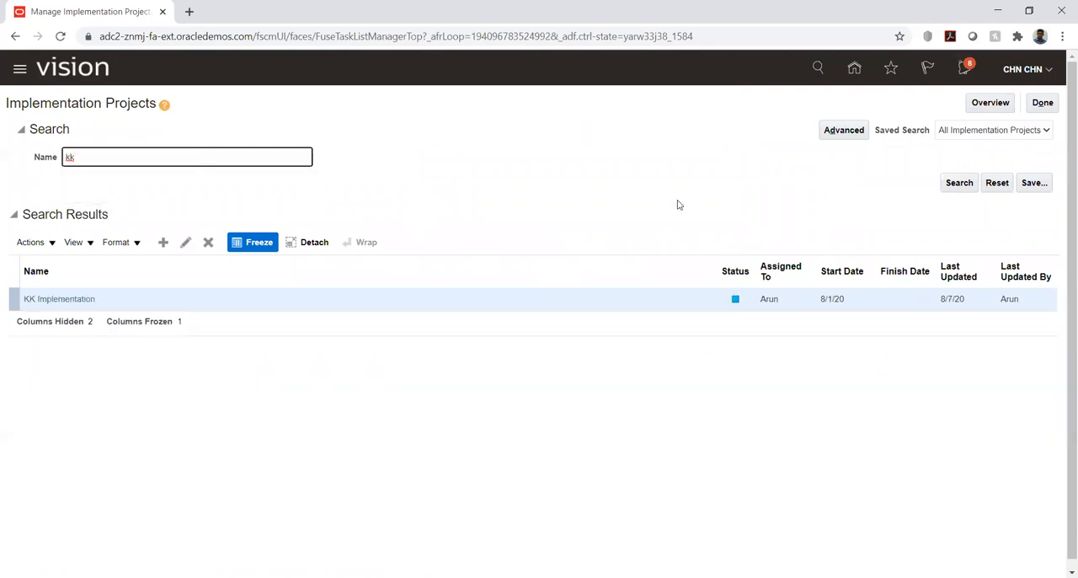
left_click(75, 300)
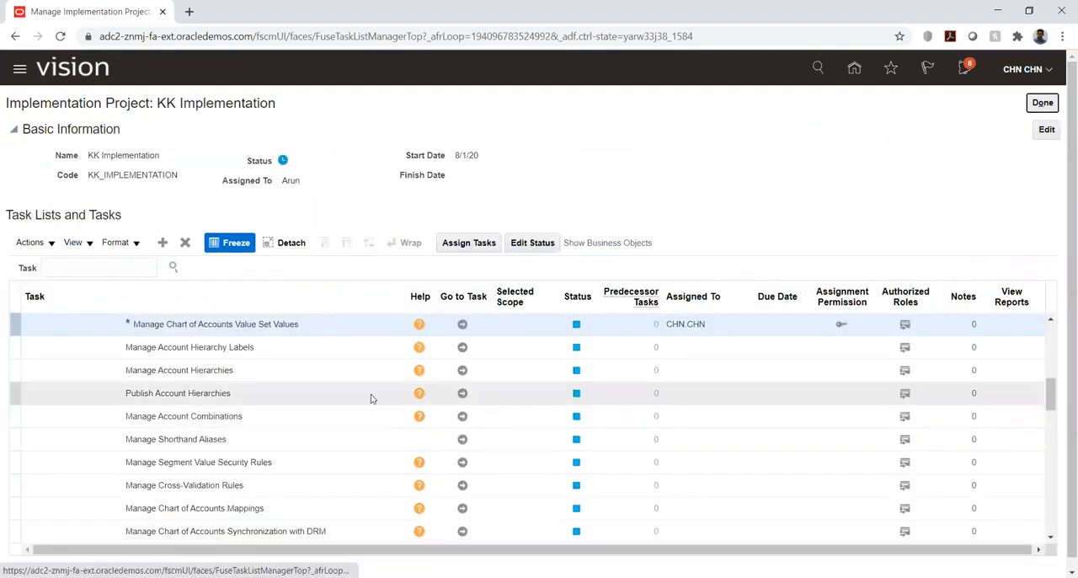
left_click(462, 324)
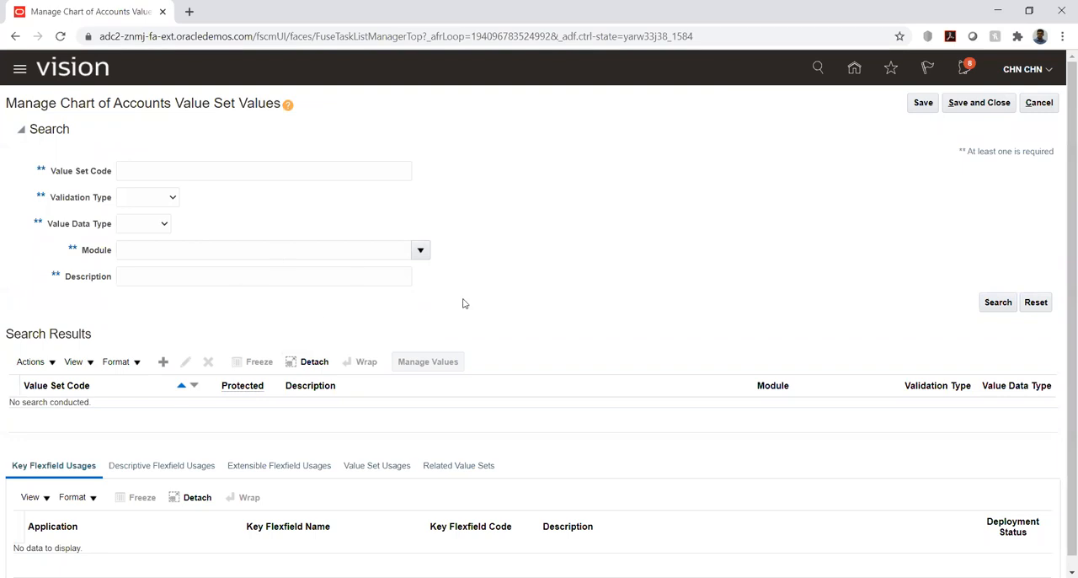
Search the value sets for code kk and open the values of KK_Acc.
left_click(239, 174)
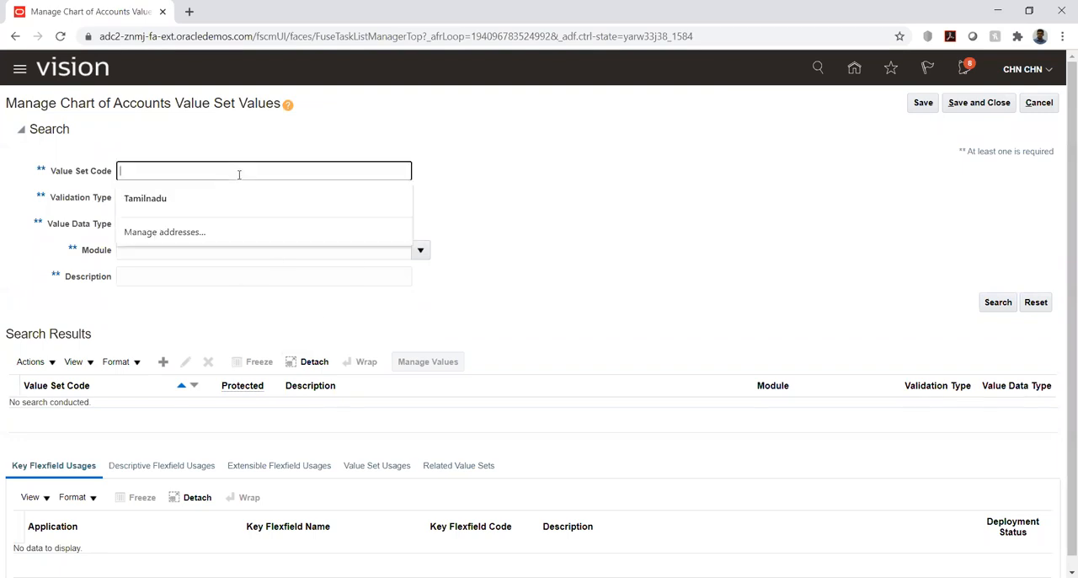
type("kk")
key("Return")
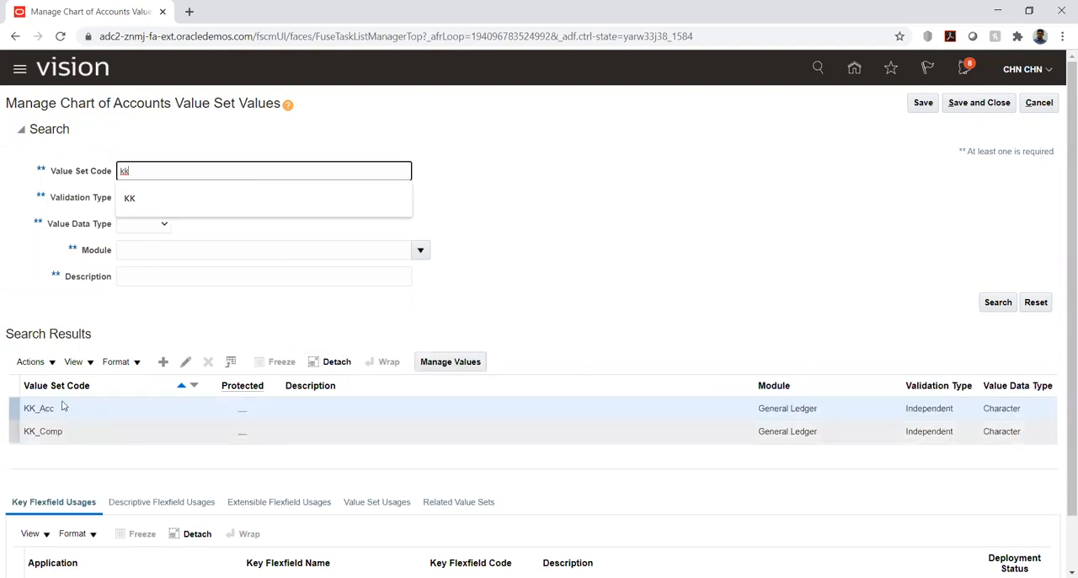
left_click_drag(86, 412, 432, 366)
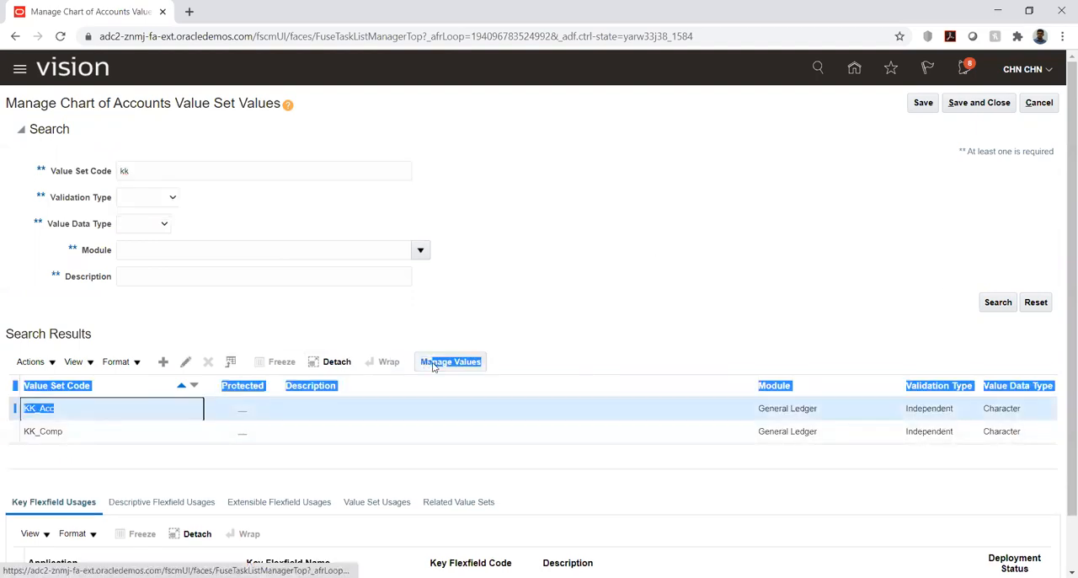
left_click(434, 366)
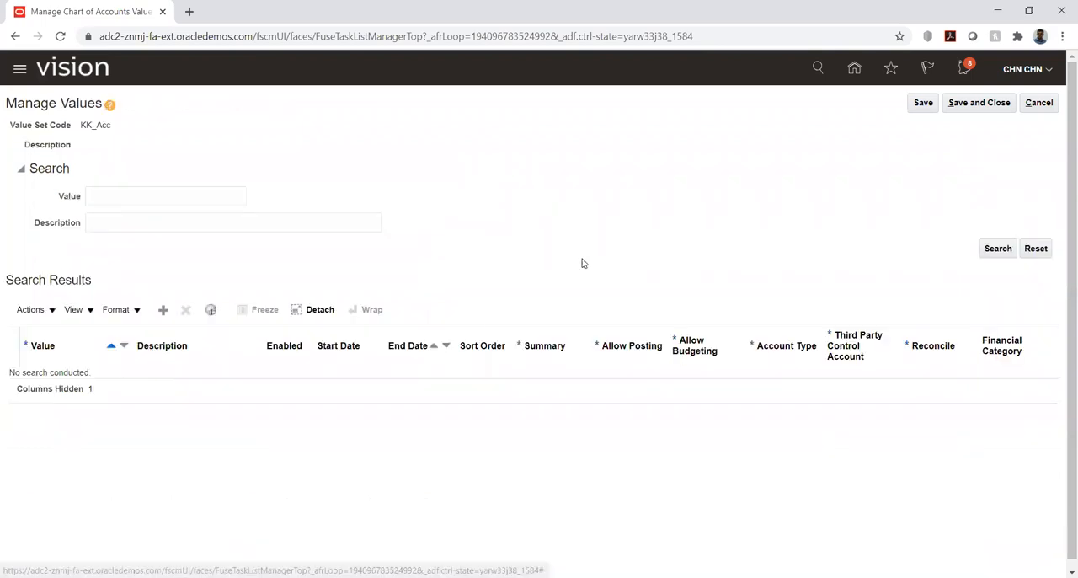
List all values of the KK_Acc value set and look through the imported accounts and their attributes.
left_click(998, 251)
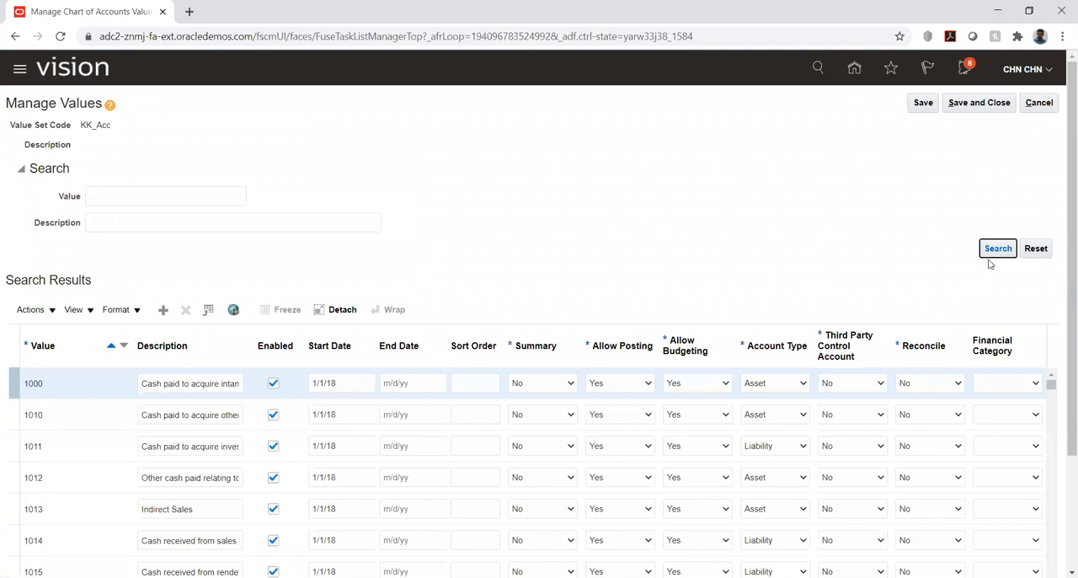
left_click_drag(1062, 203, 1063, 322)
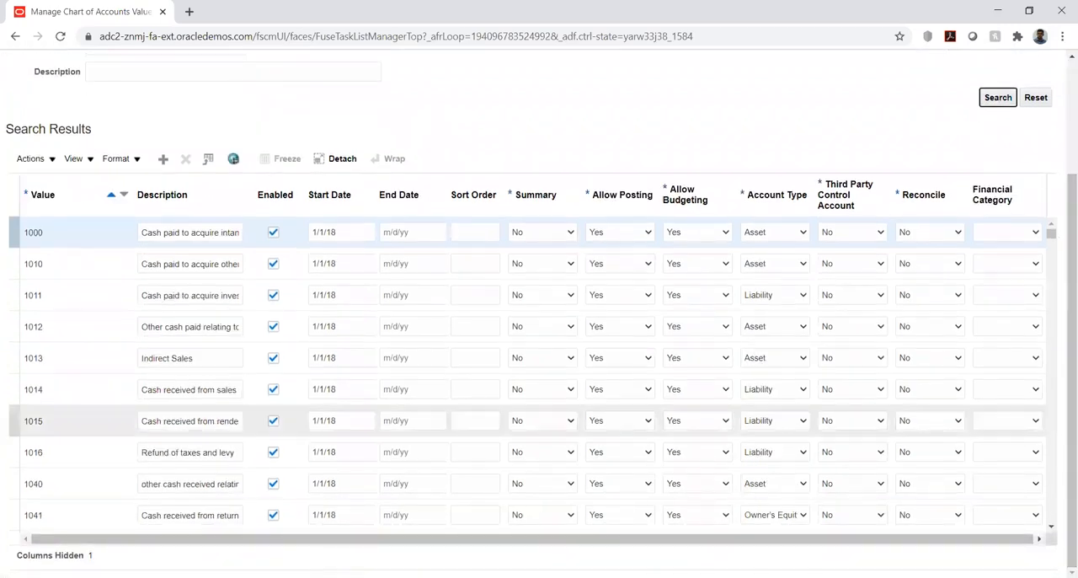
left_click_drag(1051, 529, 1051, 529)
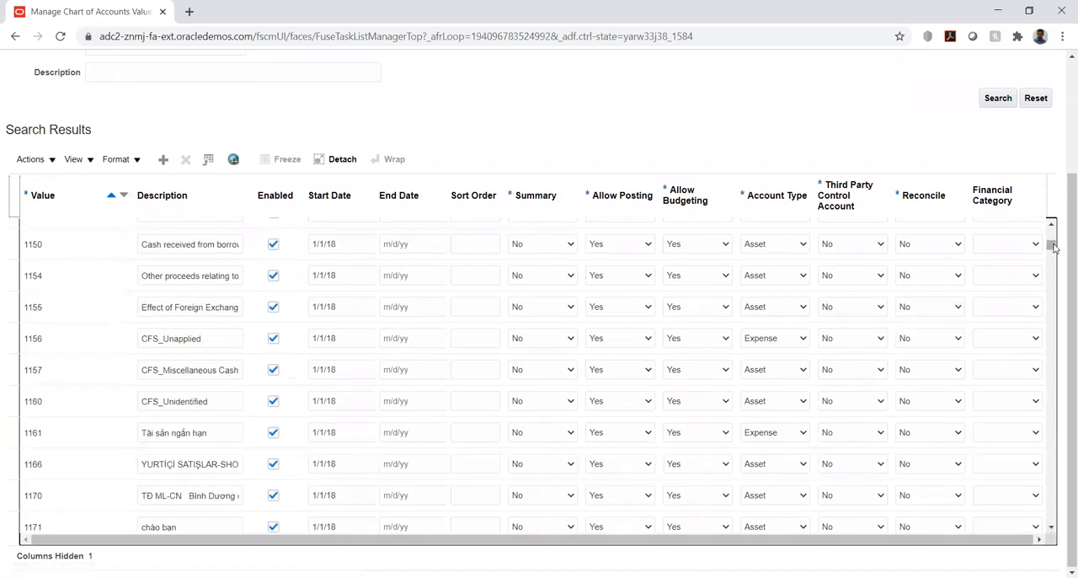
left_click_drag(1054, 246, 1051, 231)
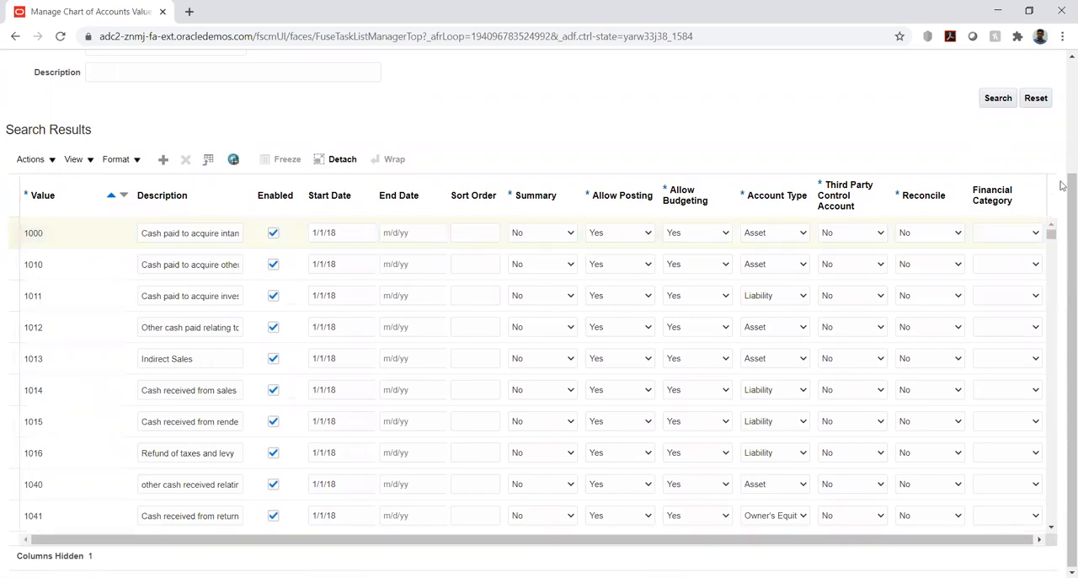
left_click_drag(1062, 197, 1062, 84)
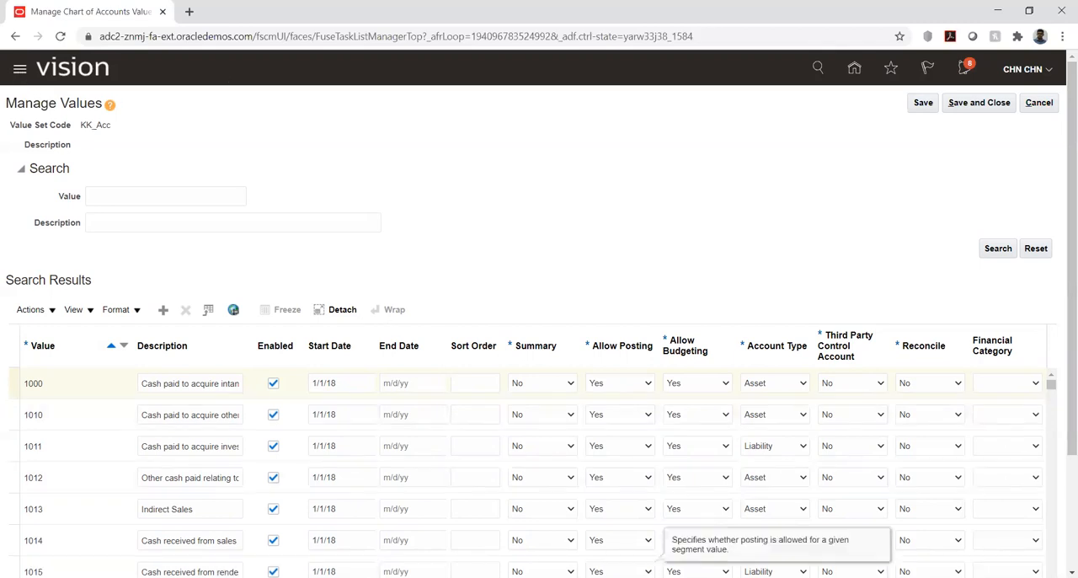
Switch to the 2019614.log file in Notepad to examine the hierarchy import errors.
key("alt+Tab")
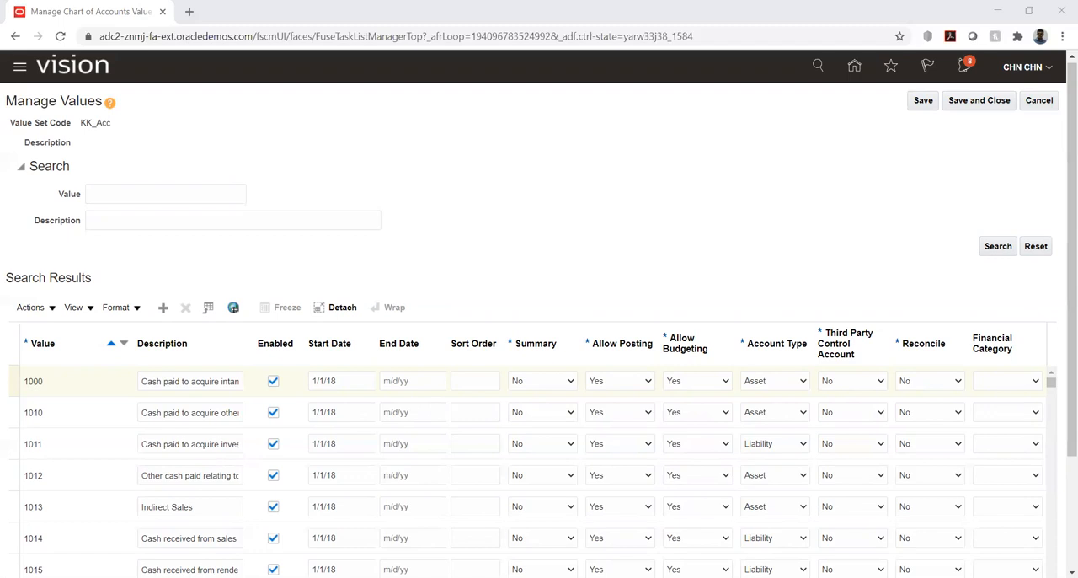
key("alt+Tab")
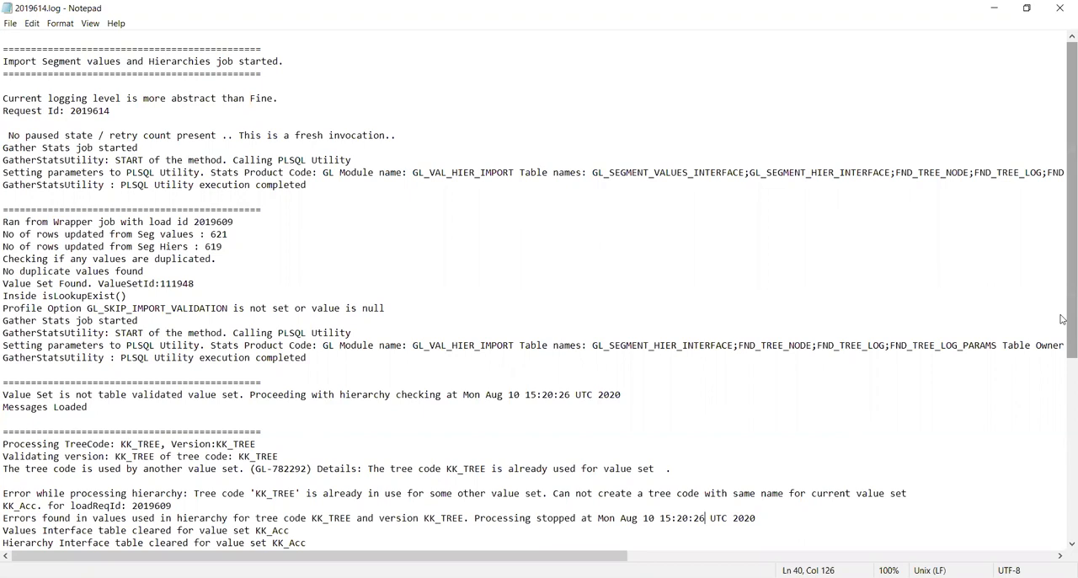
Examine the hierarchy processing error lines in the log, highlighting the tree code KK_TREE, and leave the log window.
scroll(1061, 318, "down", 3)
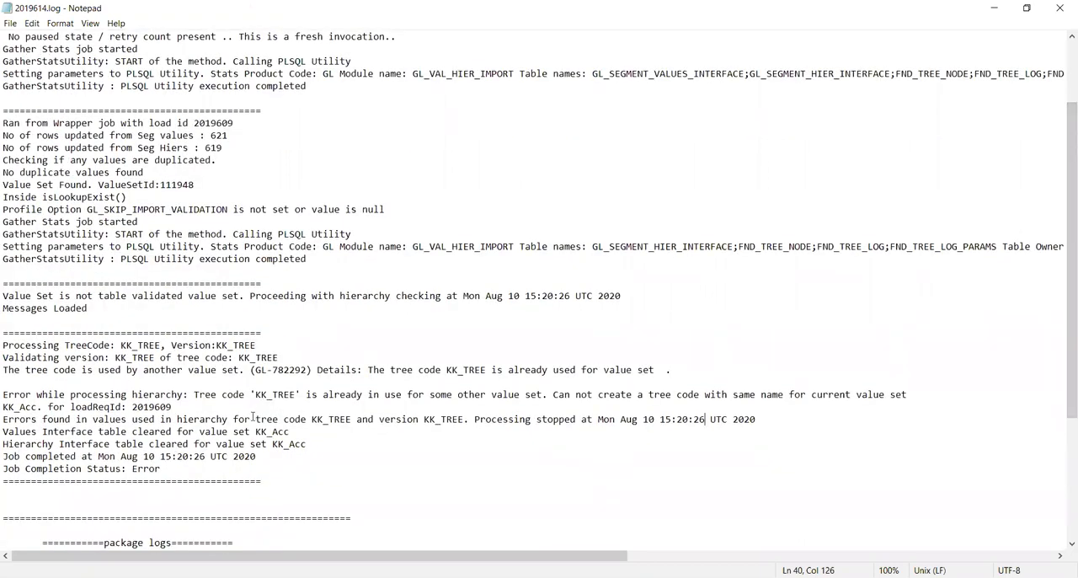
left_click_drag(255, 419, 470, 419)
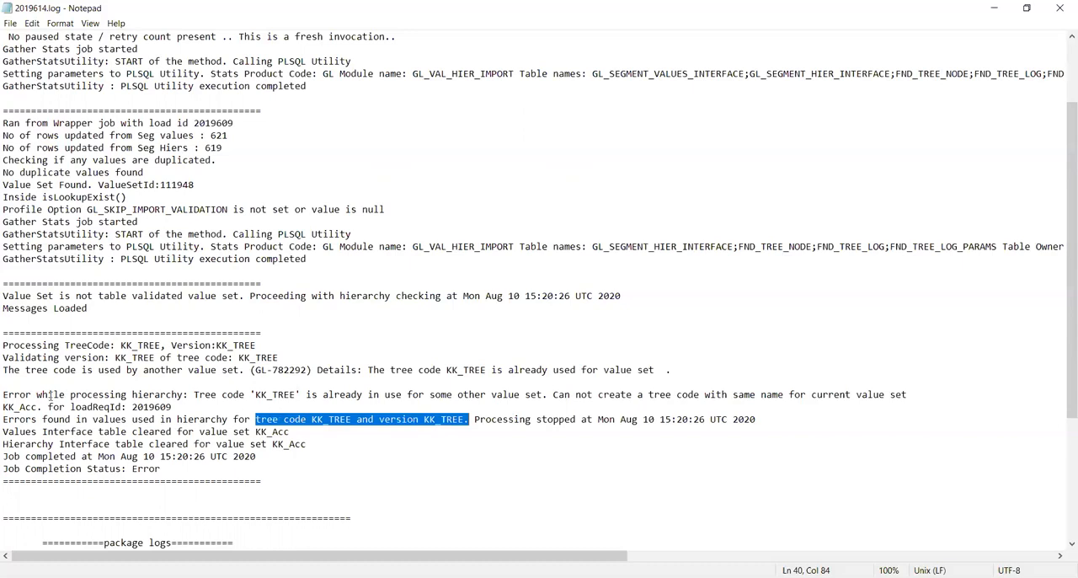
double_click(154, 394)
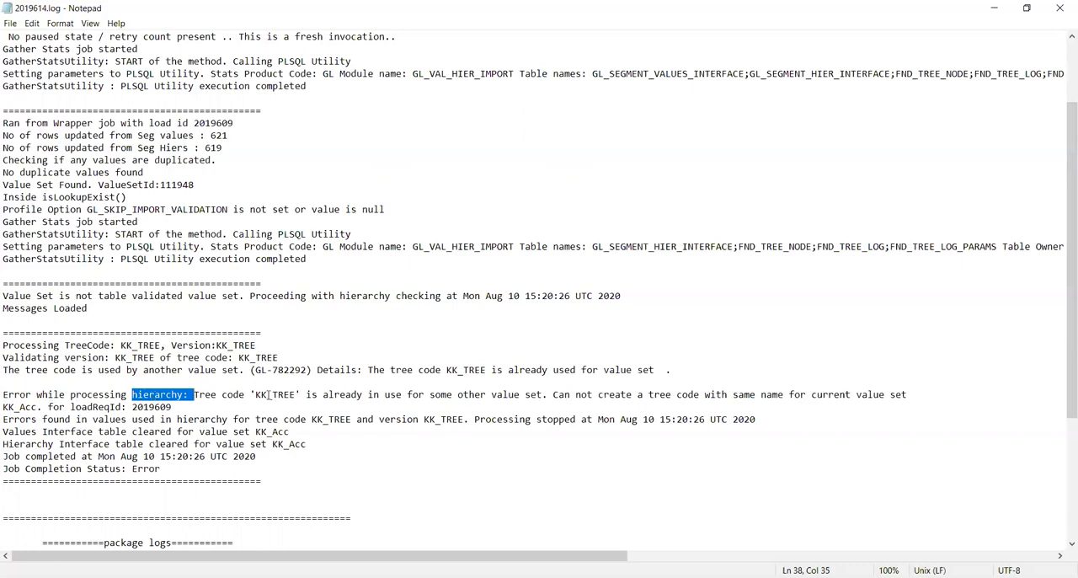
double_click(282, 396)
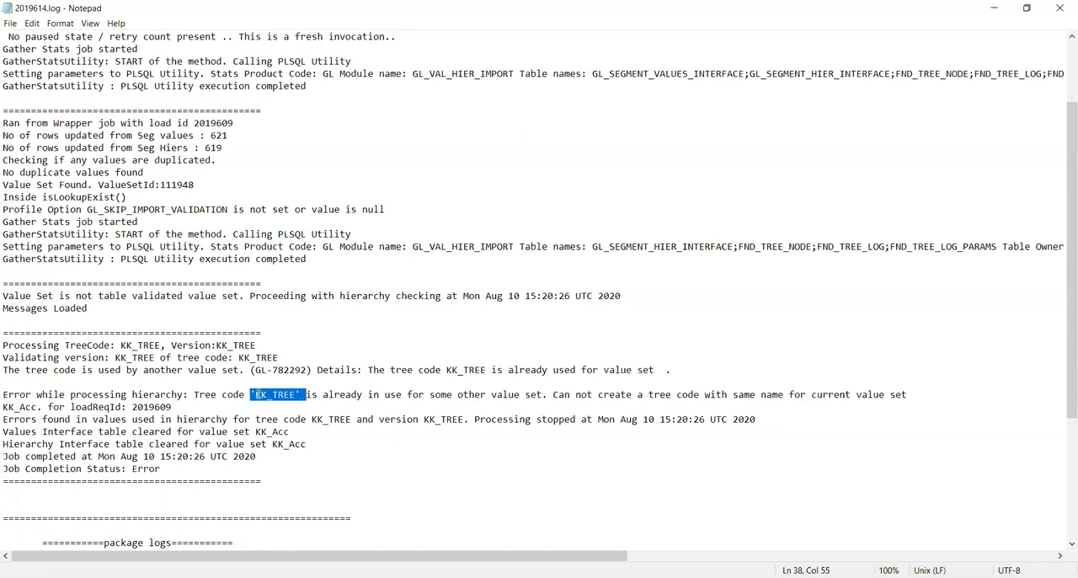
left_click(256, 394)
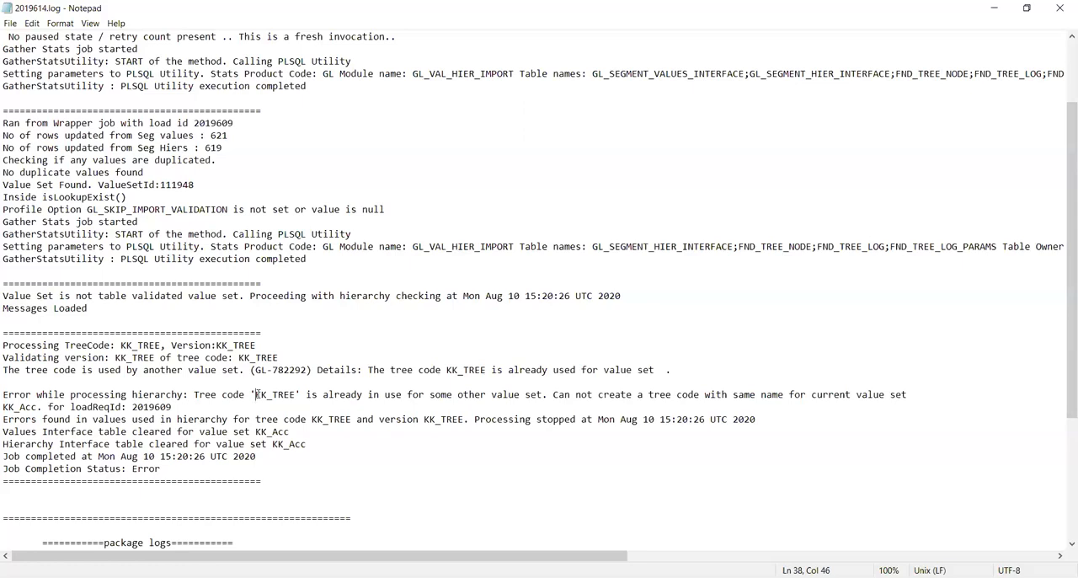
left_click_drag(256, 394, 298, 394)
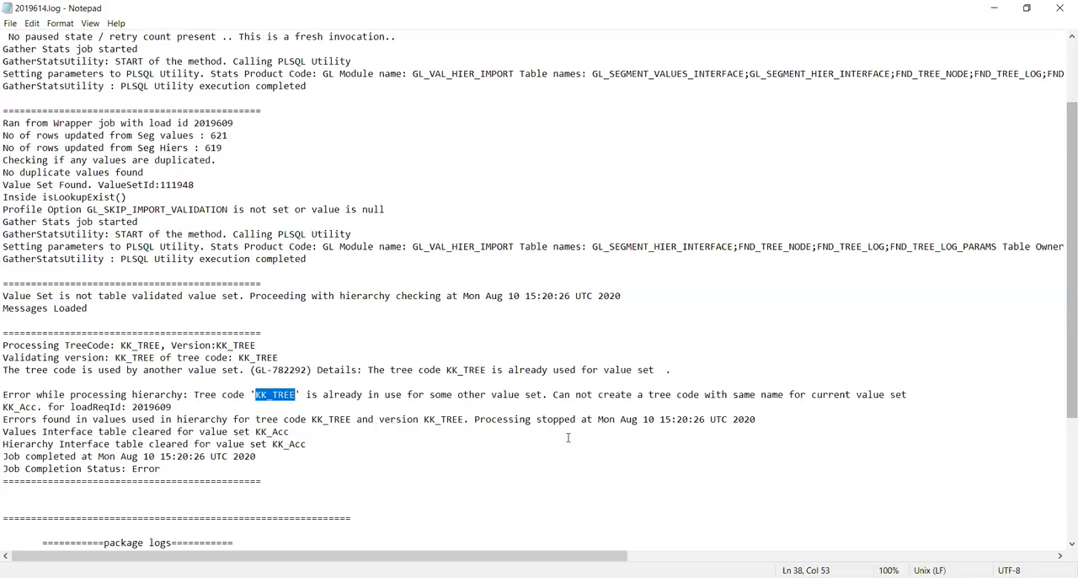
key("alt+Tab")
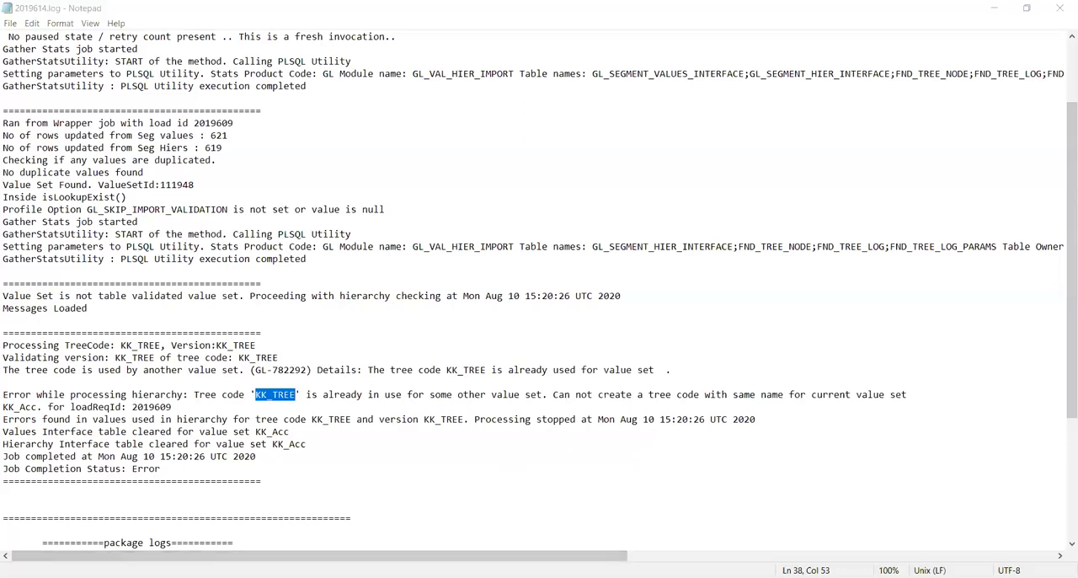